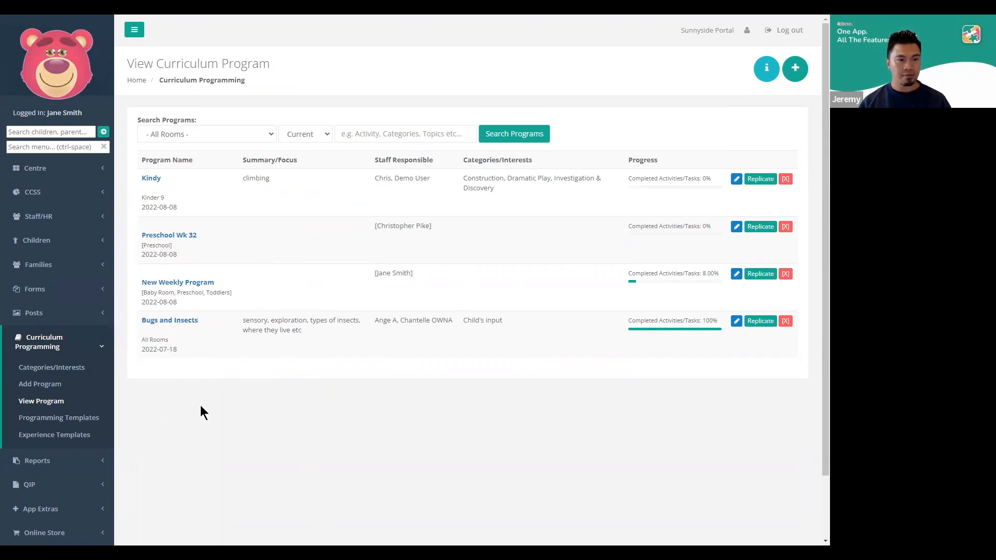
Start a new programming template and add the Single Block Program field set to its form
left_click(83, 419)
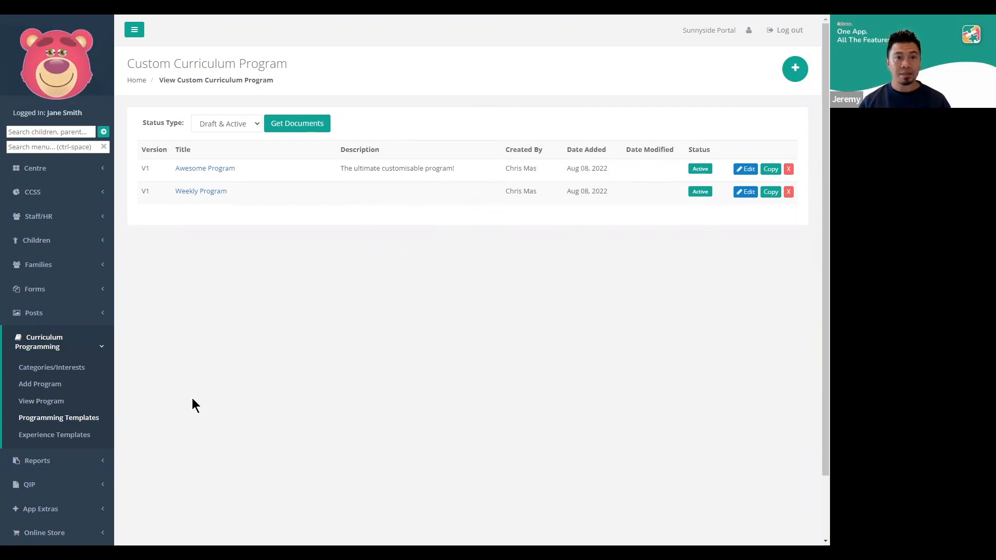
left_click(791, 75)
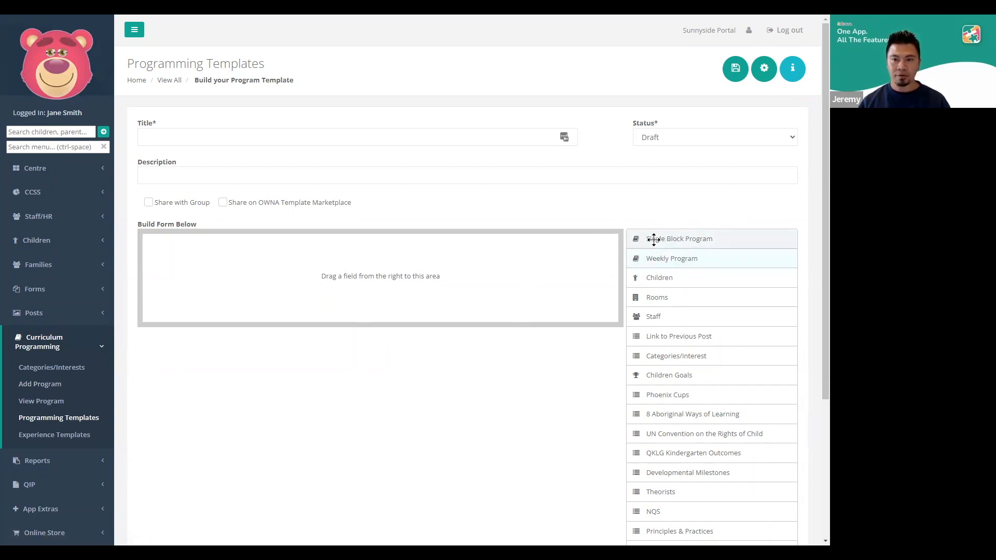
left_click(634, 237)
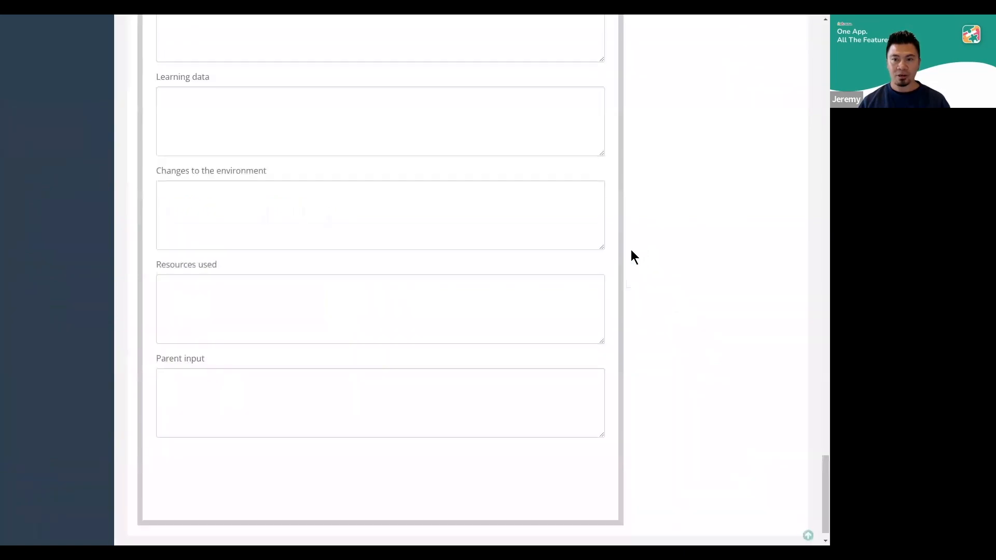
left_click(809, 535)
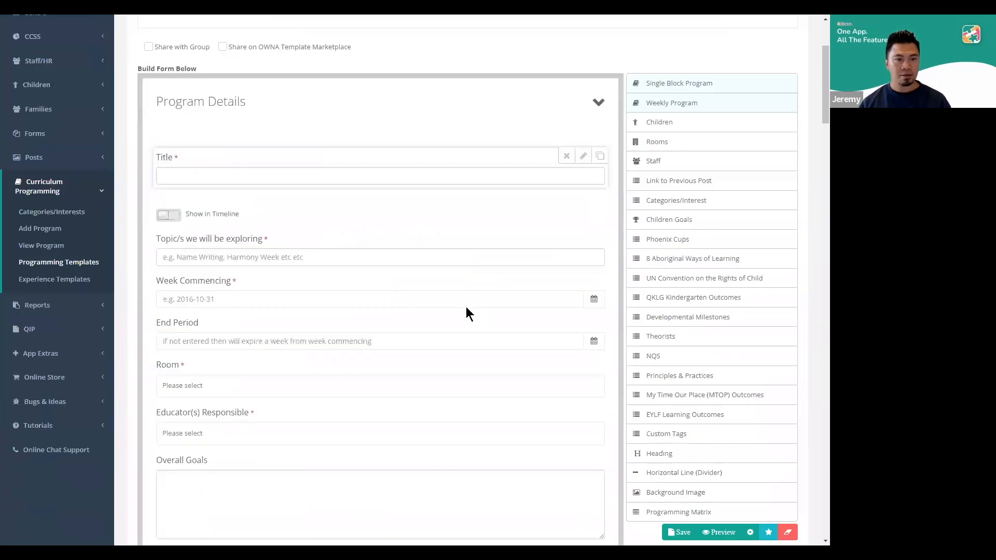
Review the template form's sections, from Program Details and Learning Frameworks to Experiences & Feedback and Moments of Reflection
scroll(258, 344, "down", 7)
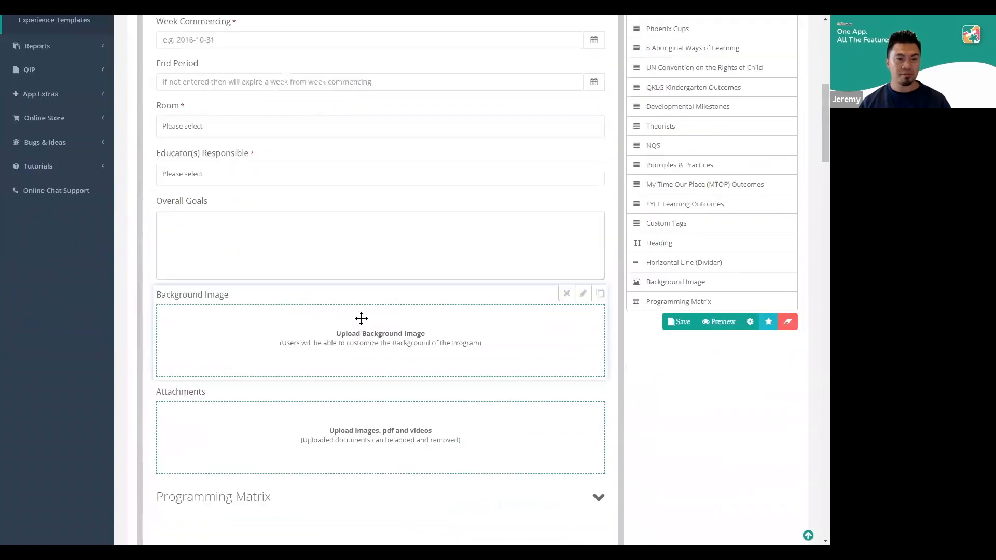
scroll(352, 317, "down", 4)
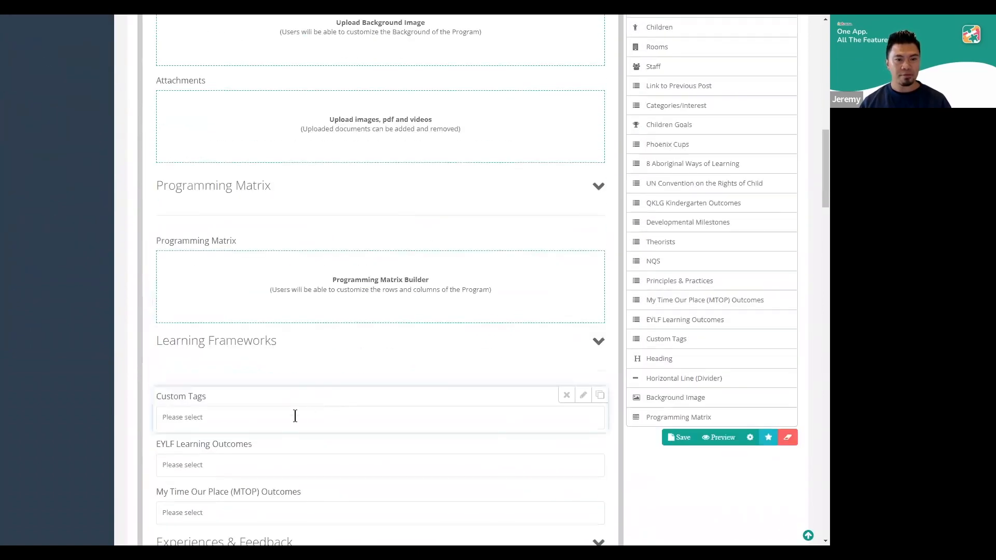
scroll(356, 403, "down", 2)
scroll(365, 403, "down", 2)
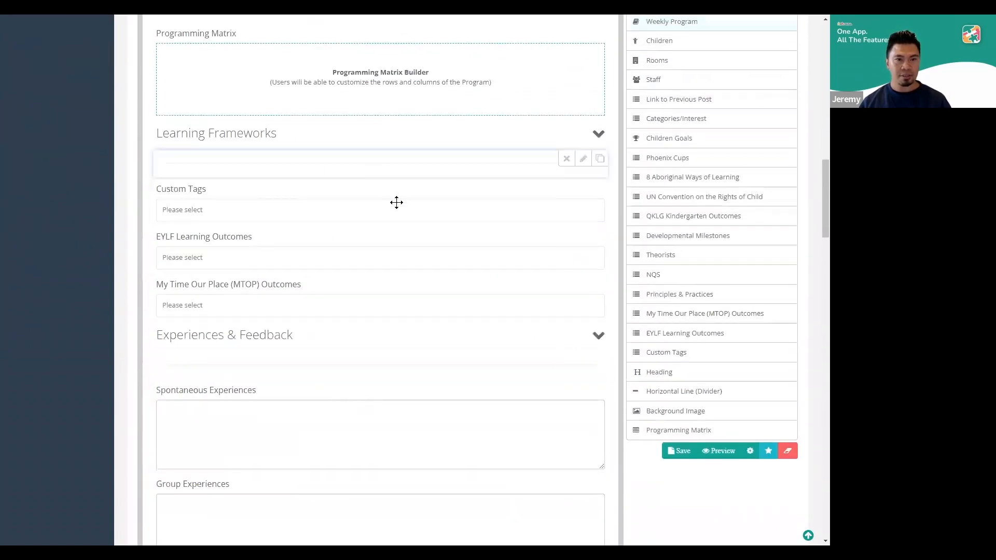
scroll(407, 353, "down", 3)
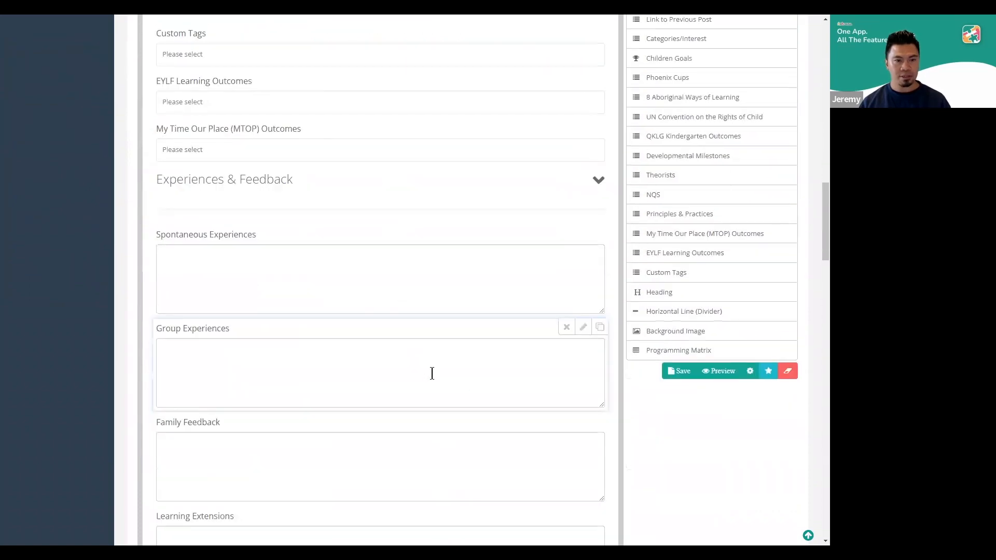
scroll(382, 289, "down", 4)
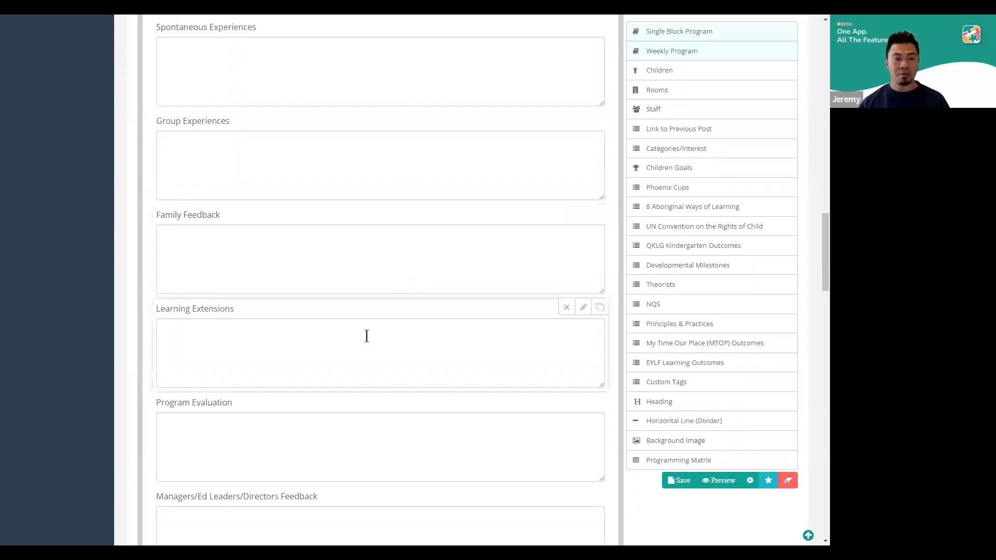
scroll(418, 391, "down", 5)
scroll(416, 387, "down", 1)
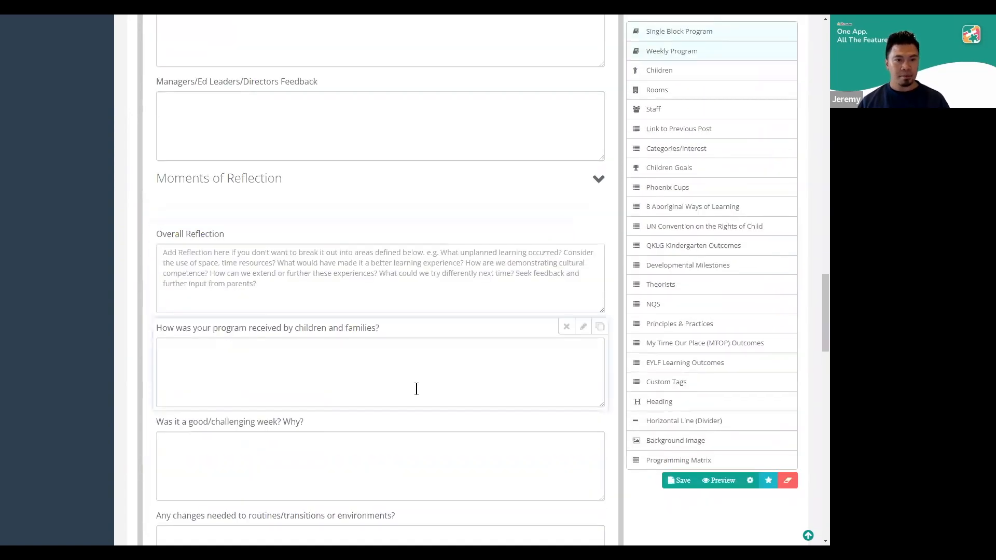
scroll(374, 435, "down", 3)
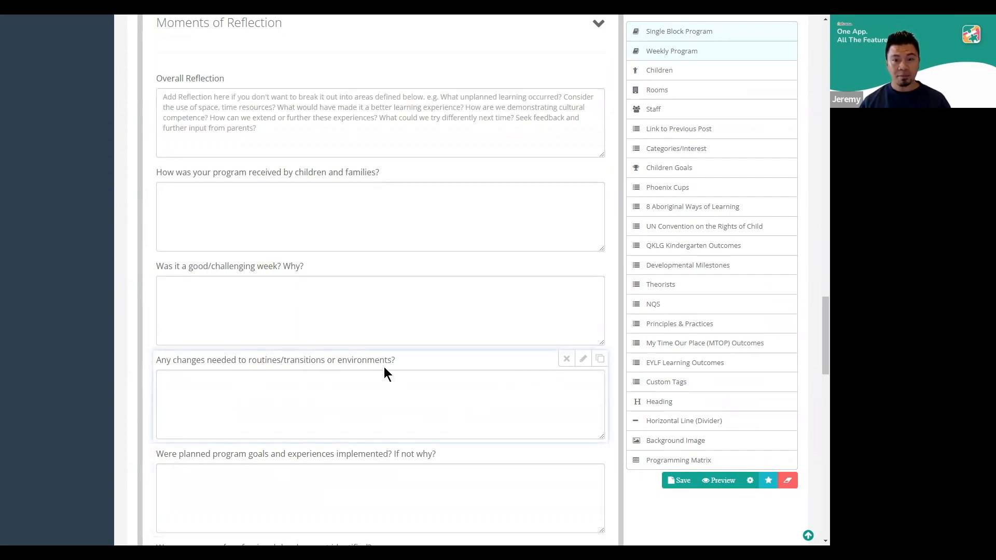
scroll(469, 363, "up", 10)
scroll(471, 362, "up", 20)
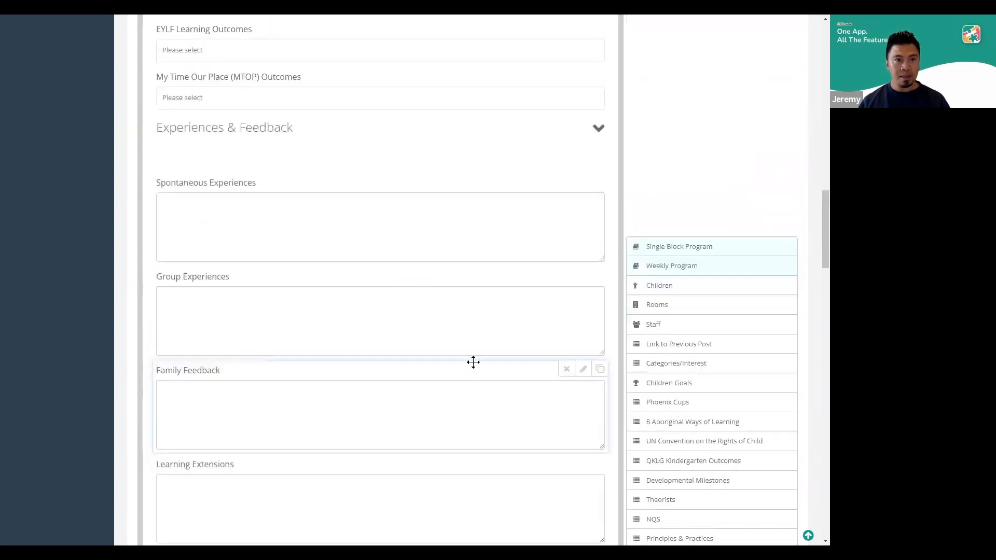
scroll(471, 382, "up", 3)
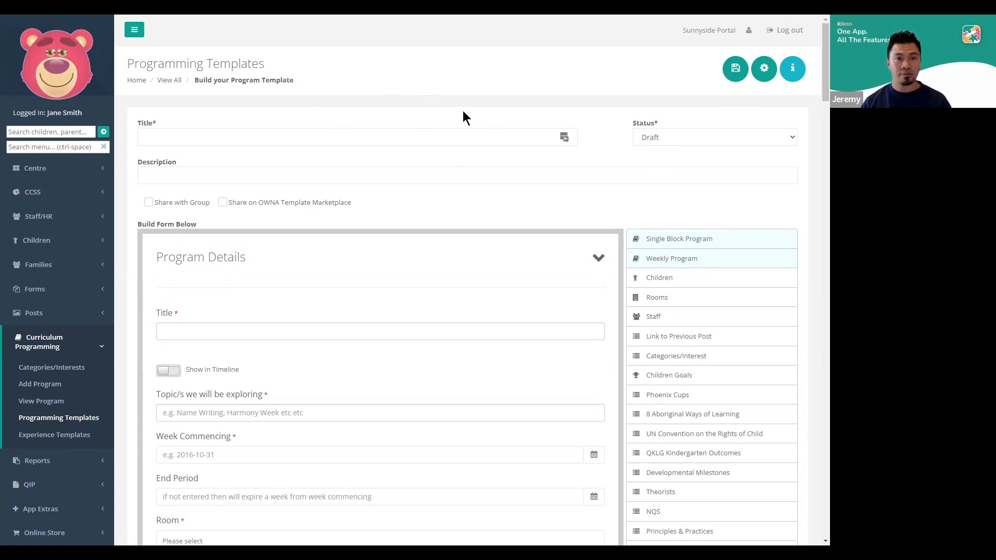
Enter "Training Day 1" as the programming template's title
left_click(371, 137)
type("Traing")
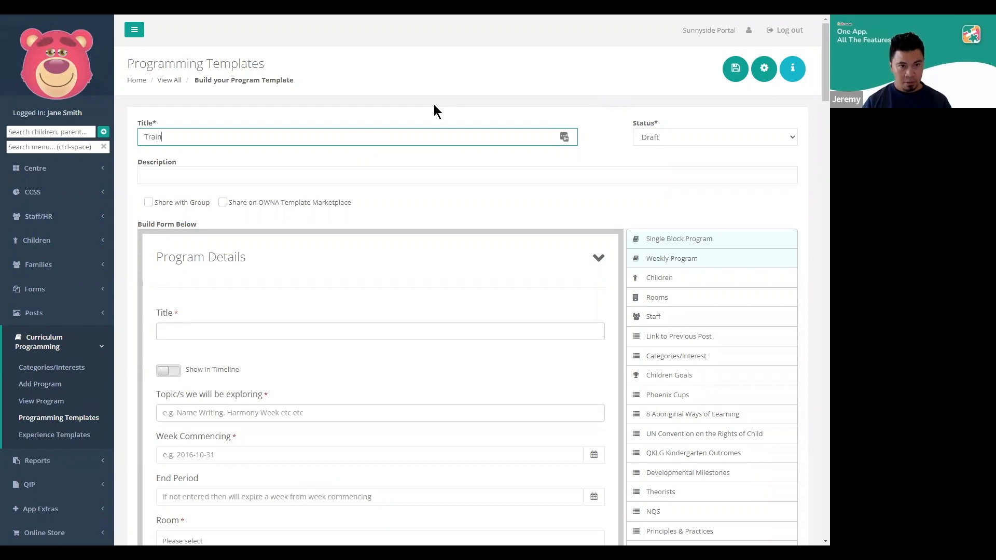
key("BackSpace")
key("BackSpace")
type("ing Day 1")
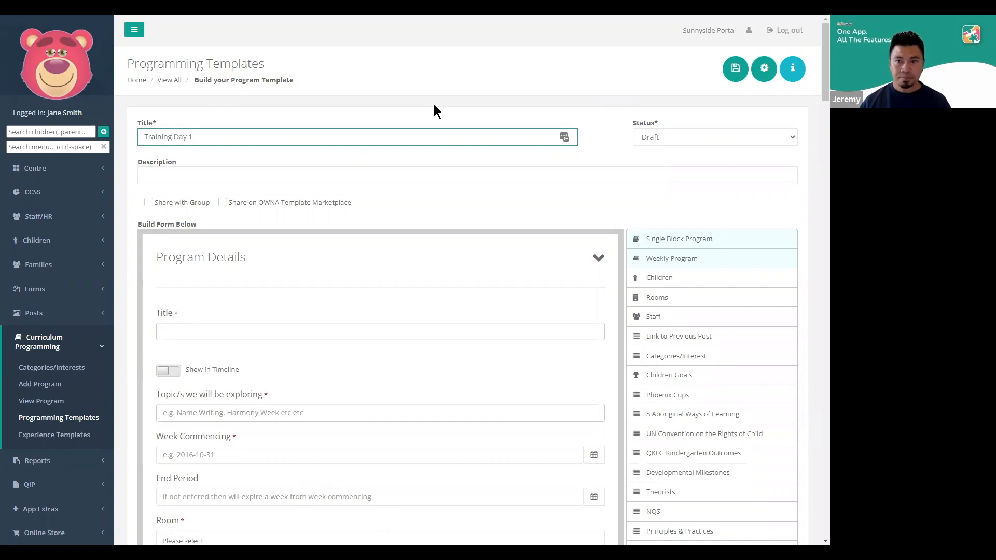
Set the programming template's status to Active and save it
left_click(680, 136)
left_click(653, 163)
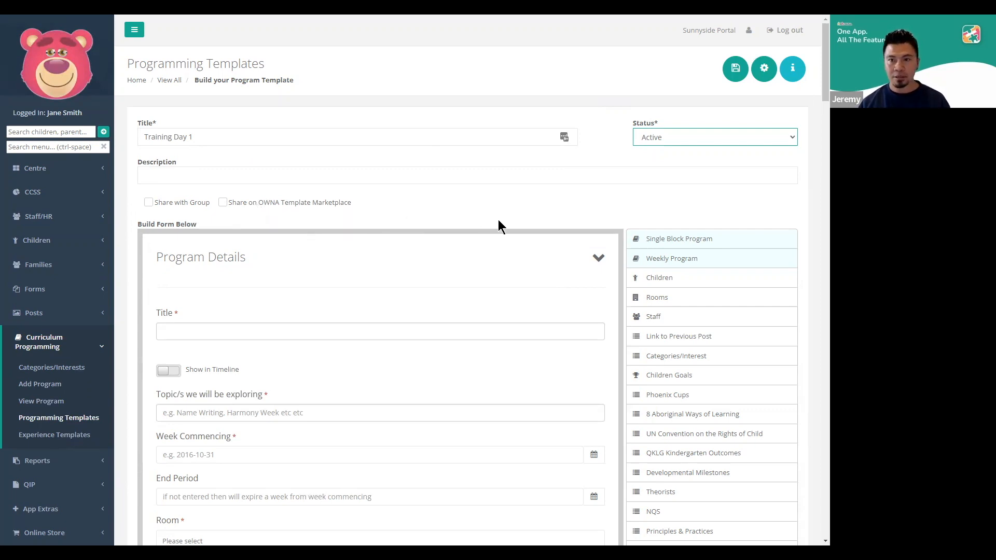
left_click(524, 200)
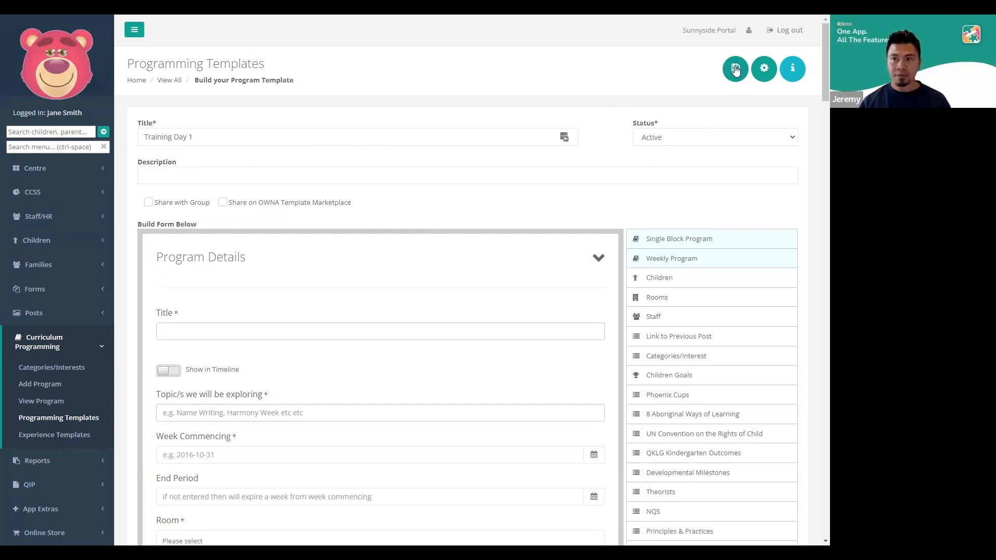
left_click(736, 70)
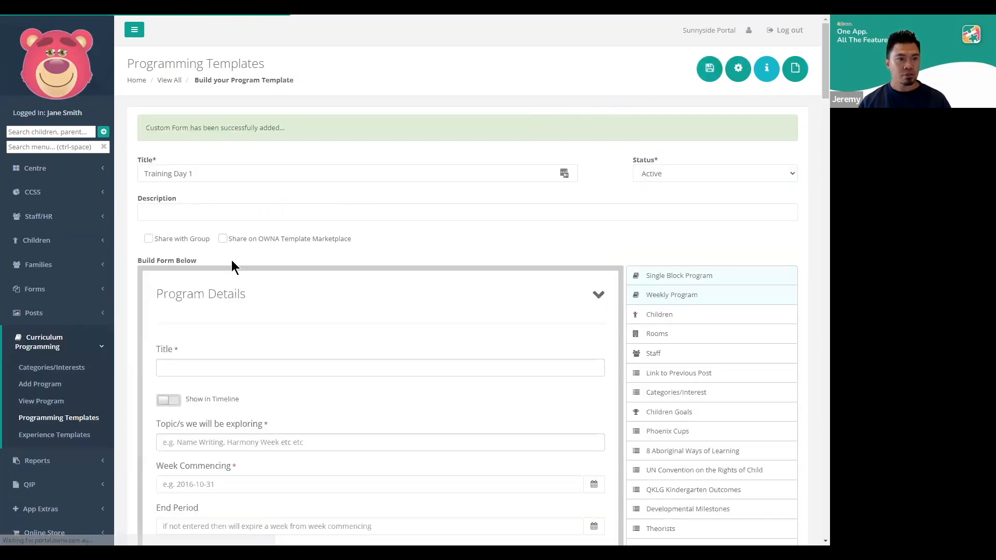
Preview the saved template in a new curriculum program with the Training Day 1 program type, and return to the programming templates list
left_click(54, 387)
left_click(393, 124)
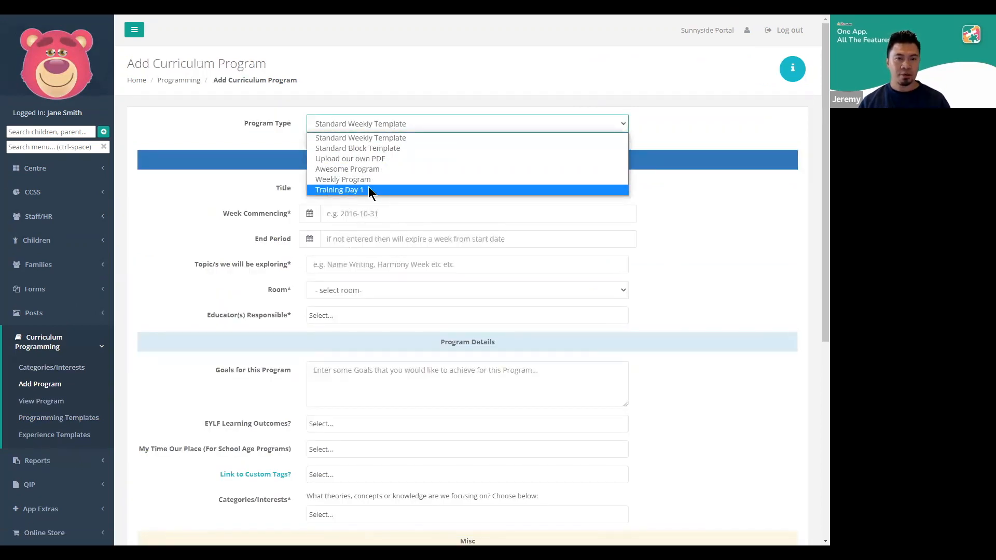
left_click(368, 190)
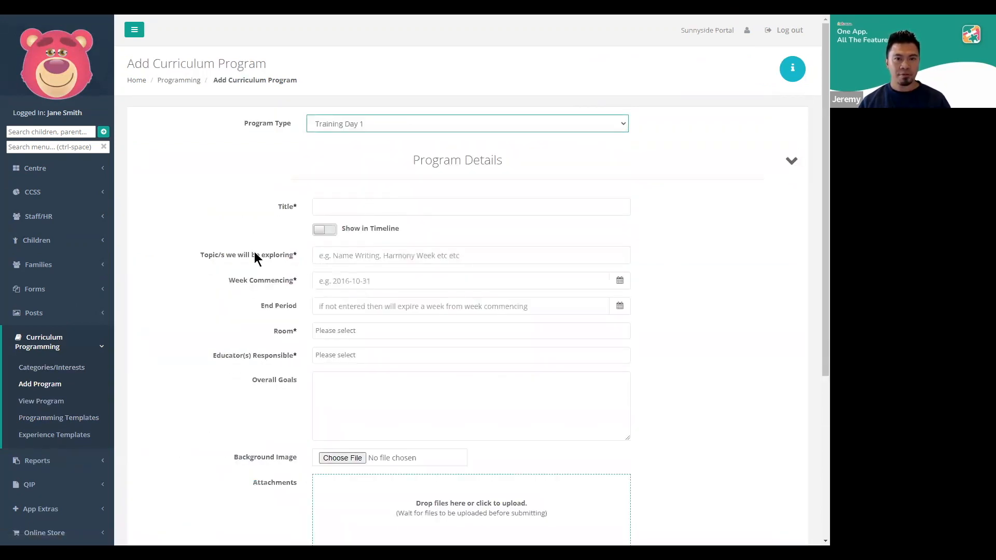
left_click(61, 419)
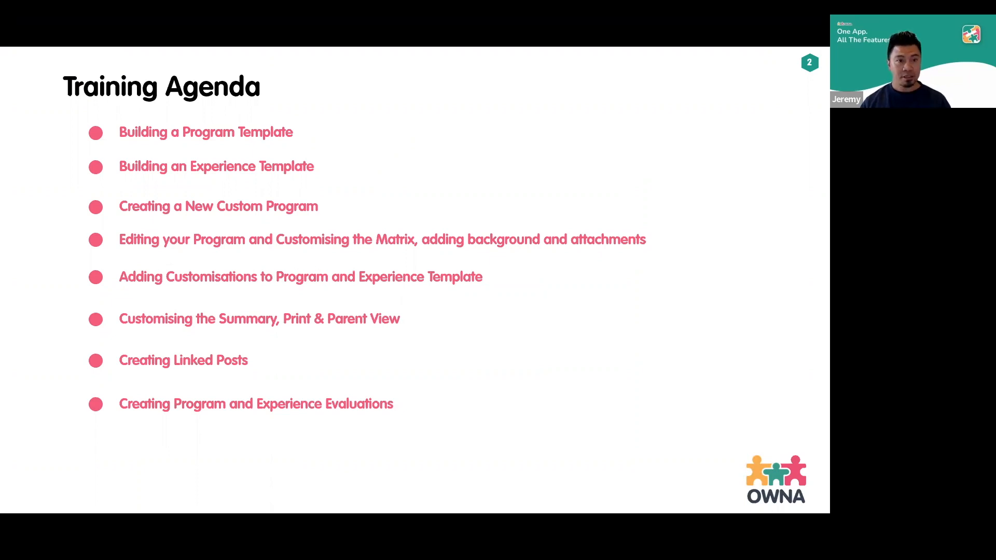
key("Right")
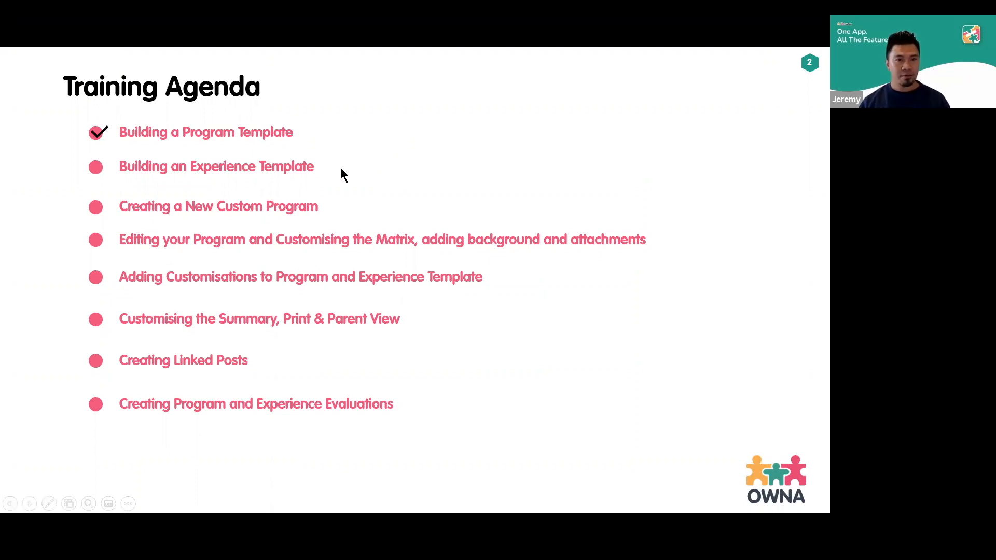
key("alt+Tab")
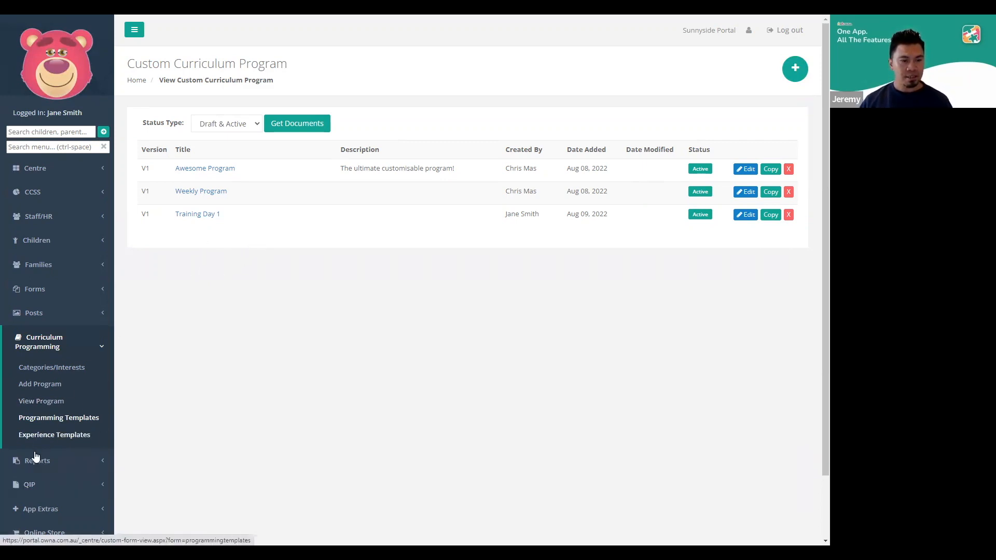
Start a new experience template and add the Learning Experience field set to its form
left_click(82, 437)
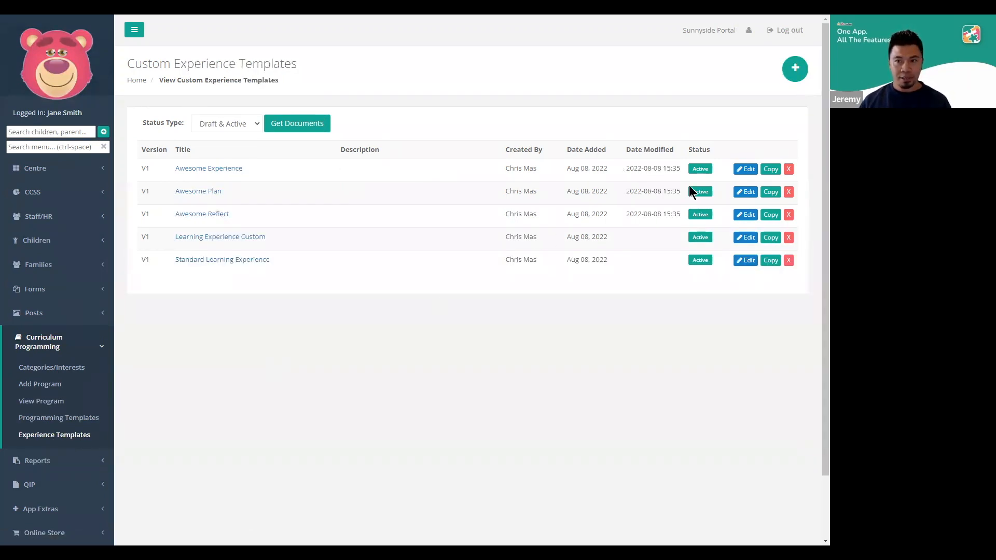
left_click(795, 74)
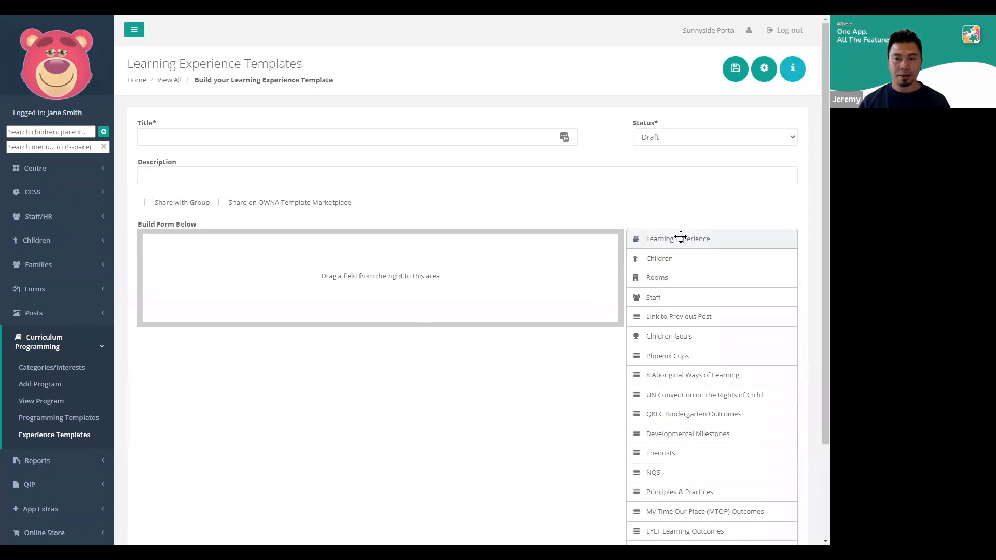
left_click_drag(681, 237, 622, 260)
Review the learning experience form's fields, including children, goals, learning outcomes, experience, evaluation and media
scroll(606, 284, "up", 4)
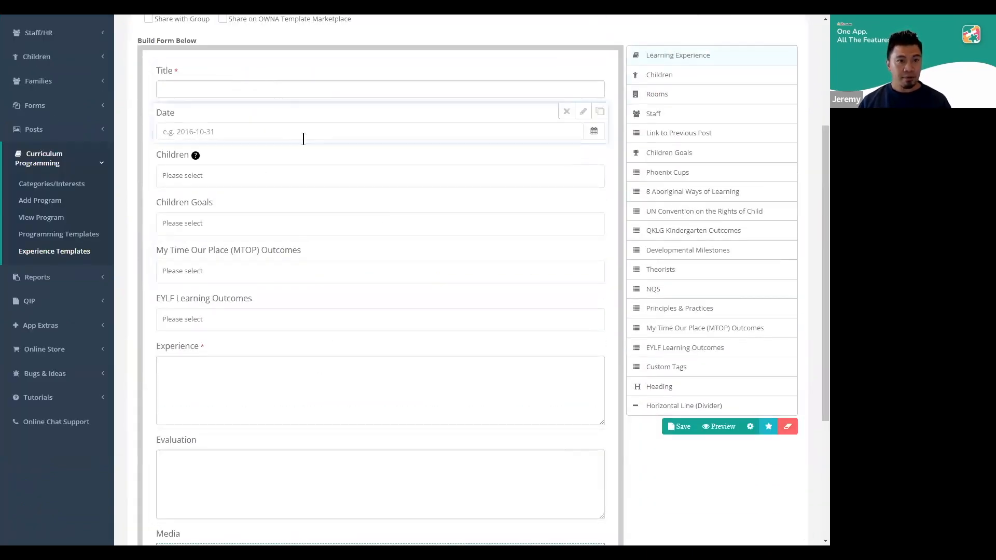
scroll(296, 140, "up", 2)
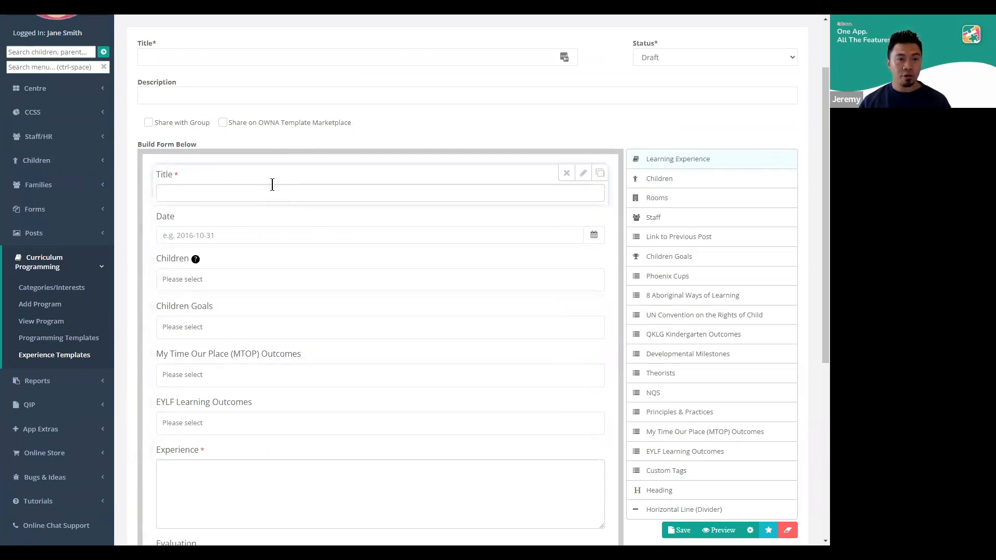
scroll(415, 198, "down", 1)
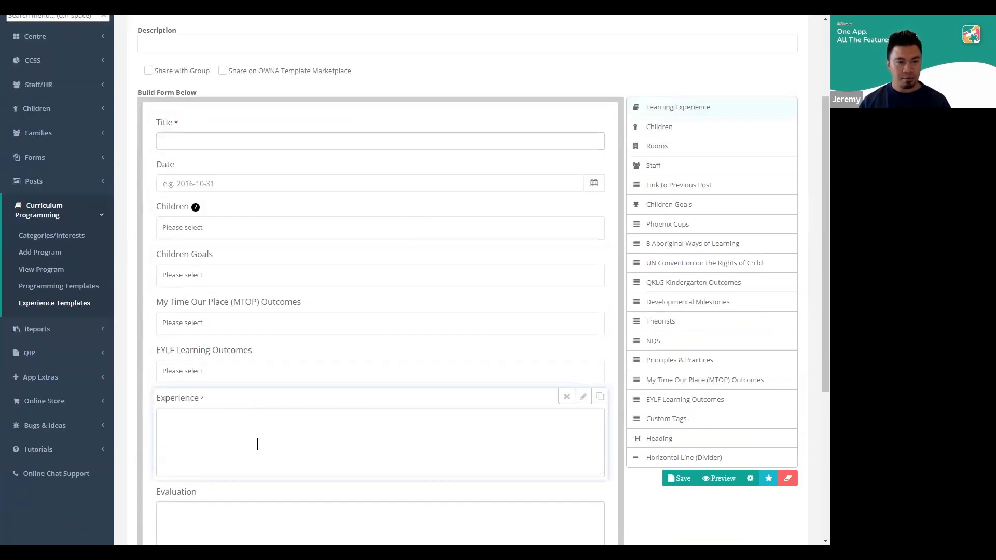
scroll(228, 428, "down", 1)
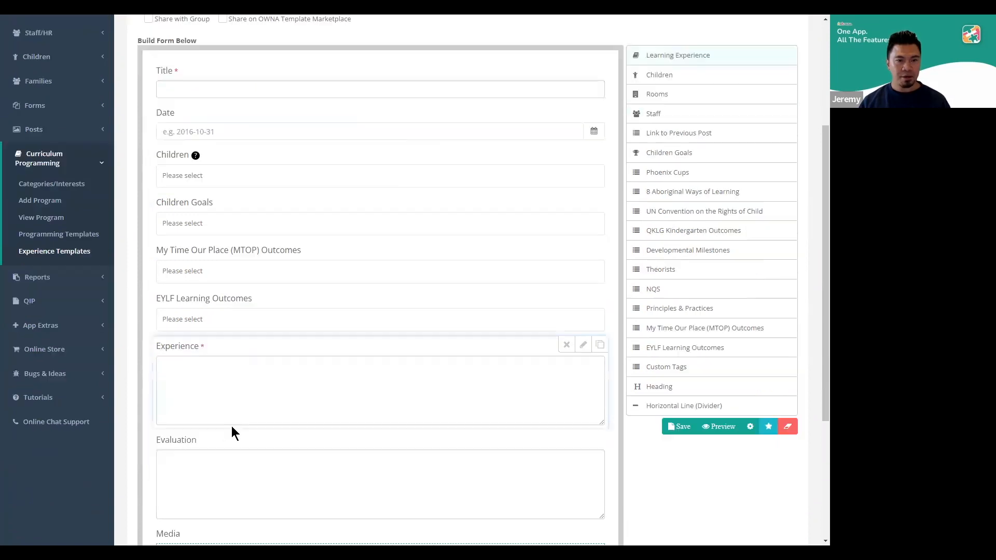
scroll(231, 425, "down", 1)
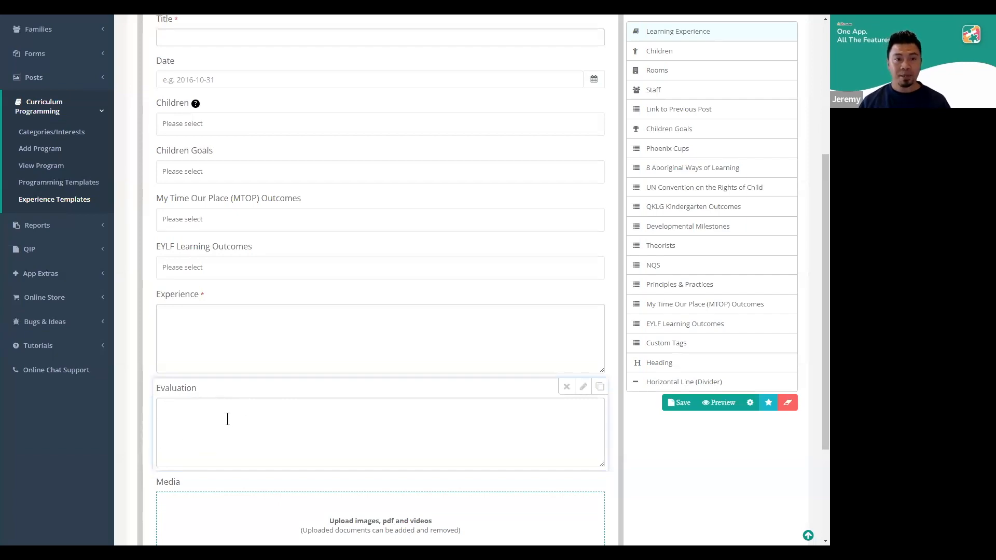
scroll(262, 436, "up", 4)
scroll(261, 440, "up", 1)
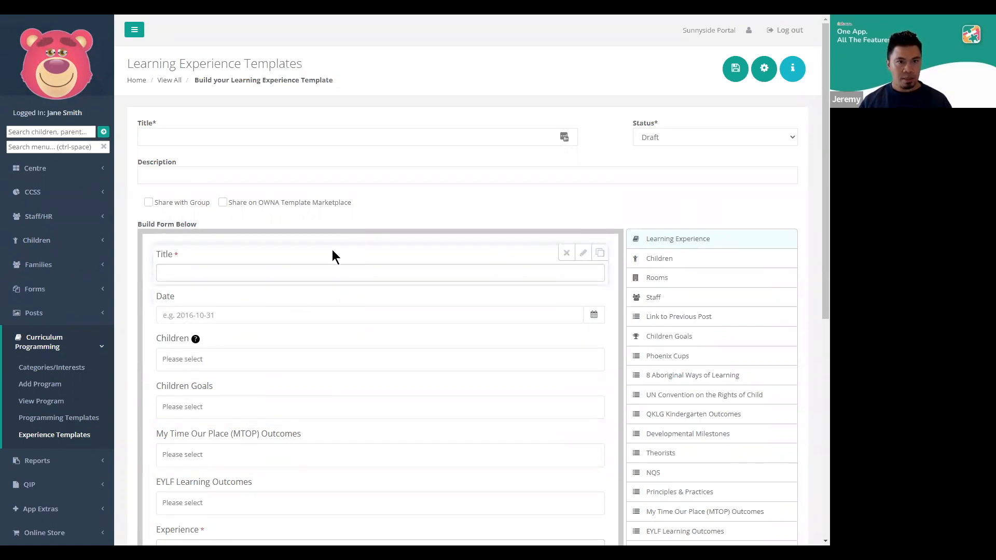
Enter "Training Experience Day 1" as the experience template's title
left_click(231, 139)
type("Training Experience Day 1")
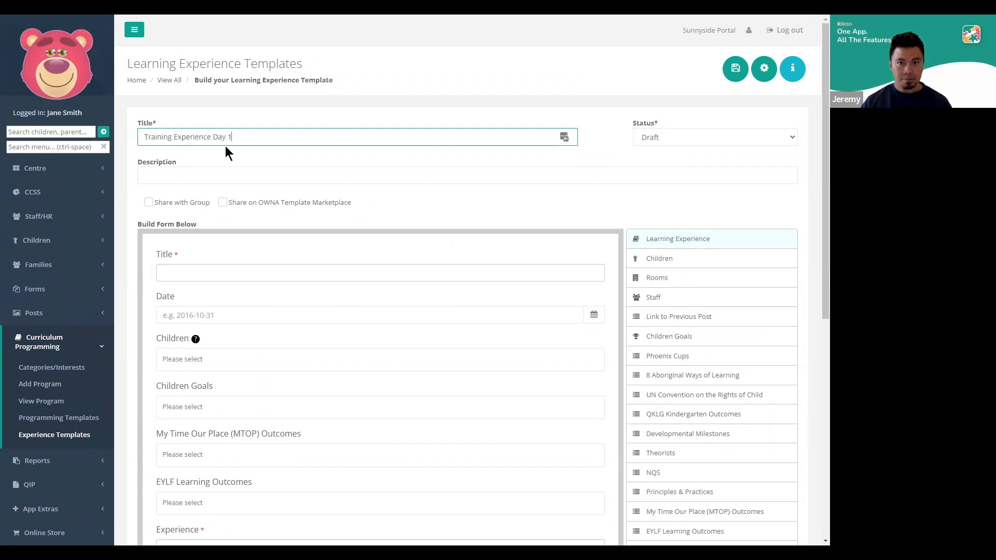
Set the experience template's status to Active and save it
left_click(650, 138)
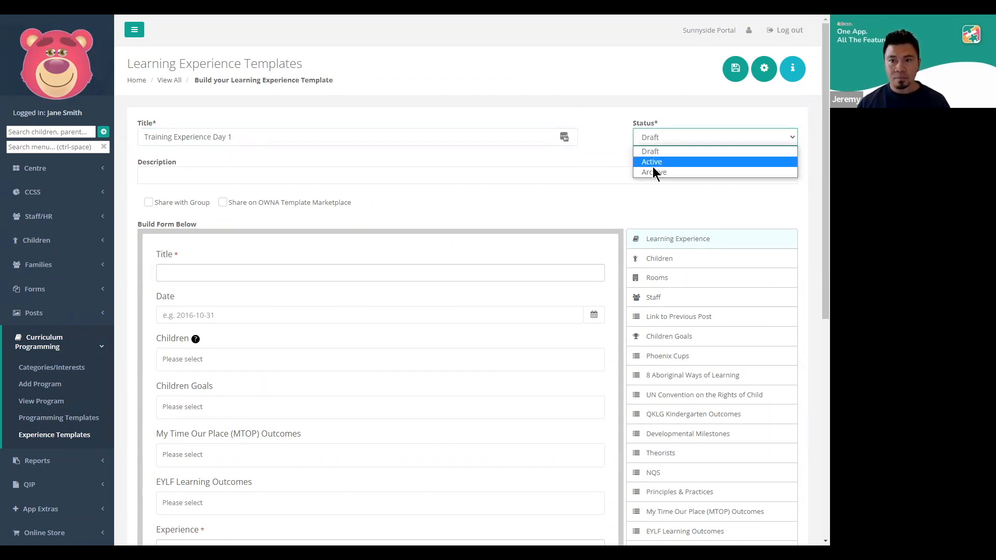
left_click(653, 162)
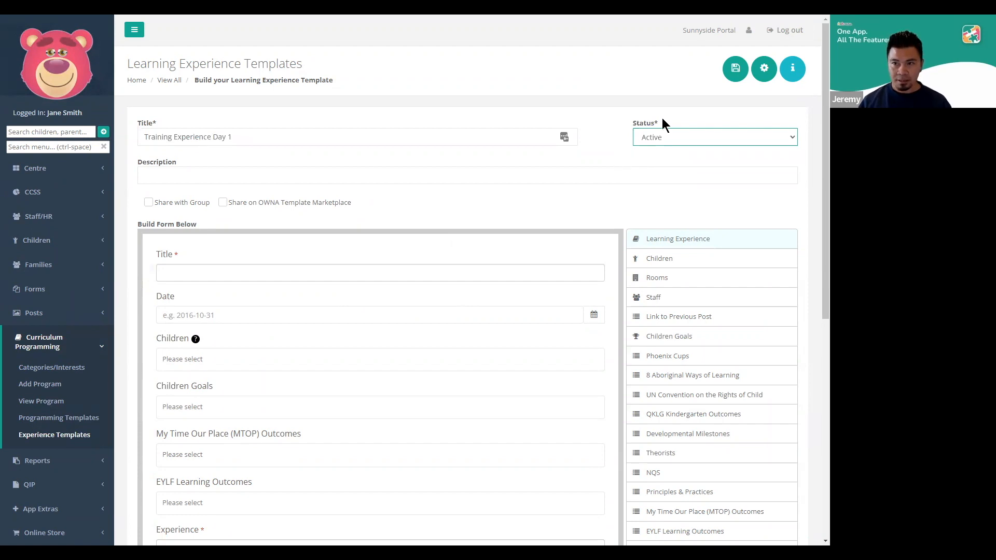
left_click(733, 73)
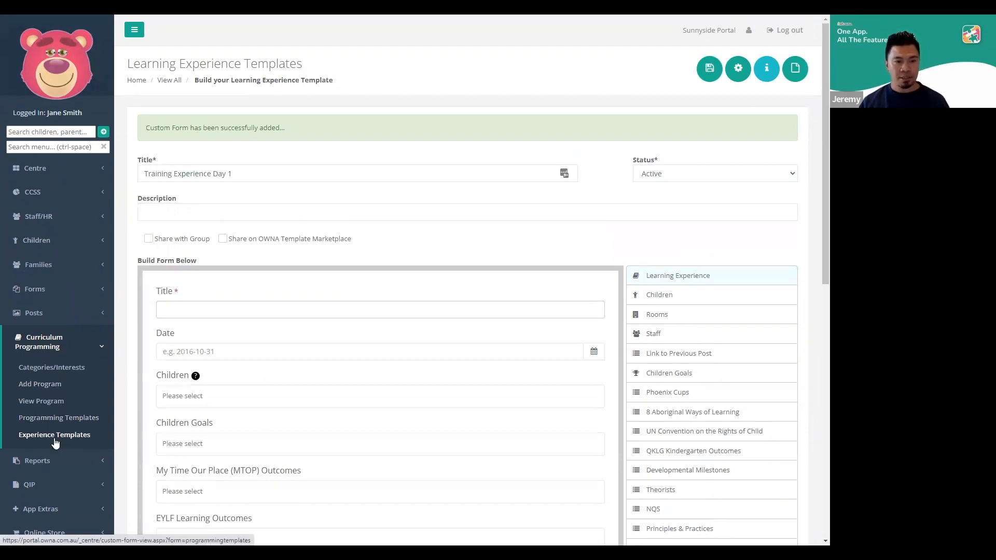
key("alt+Tab")
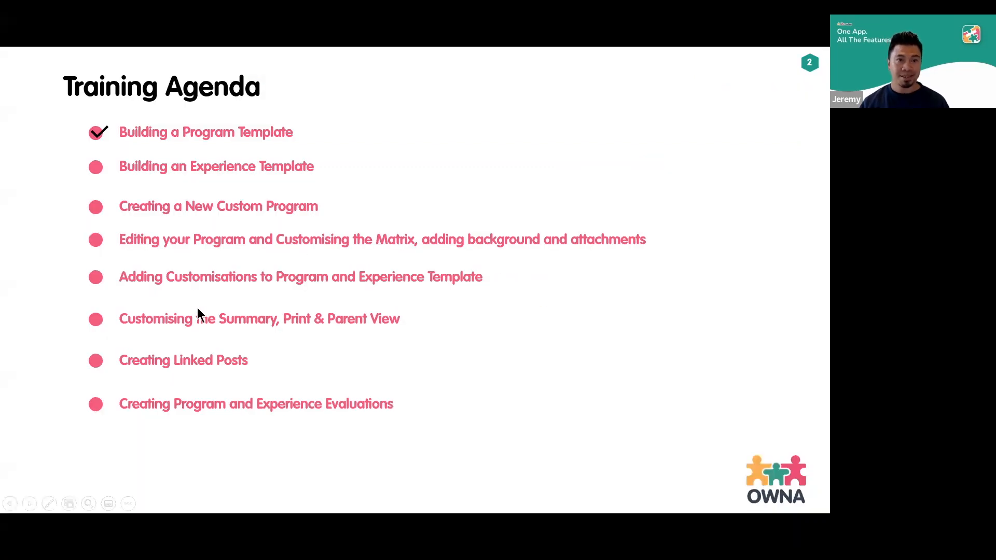
left_click(197, 307)
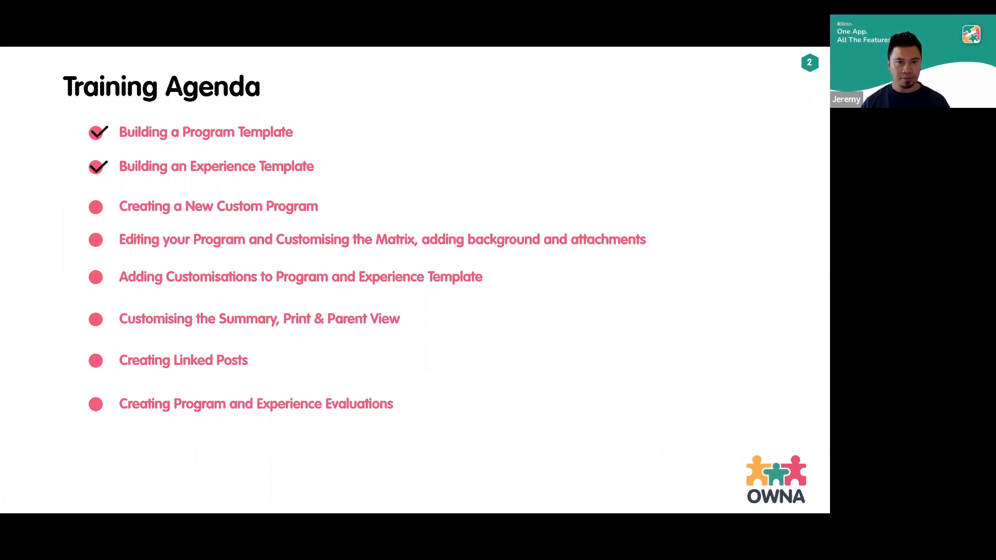
key("alt+Tab")
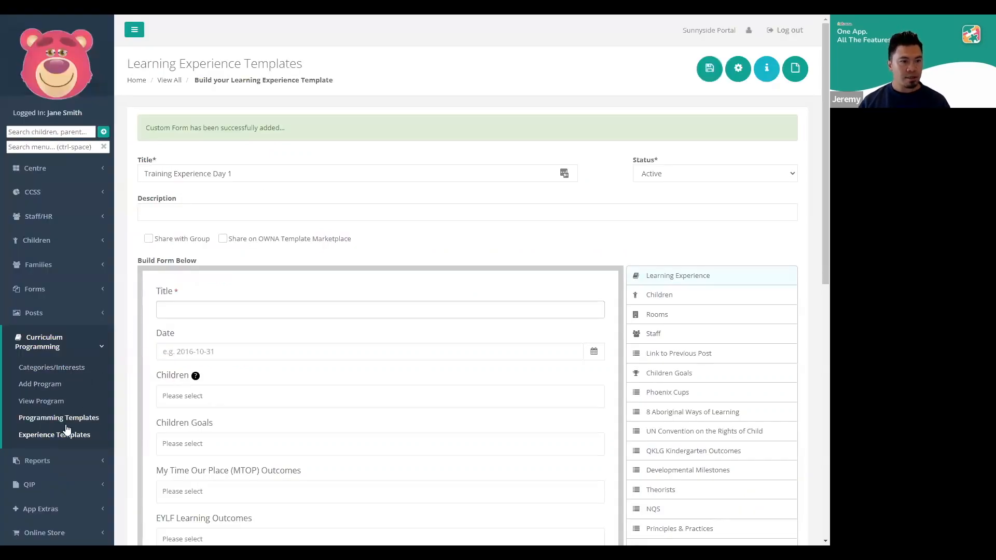
Start a new curriculum program using the Training Day 1 program type
left_click(51, 393)
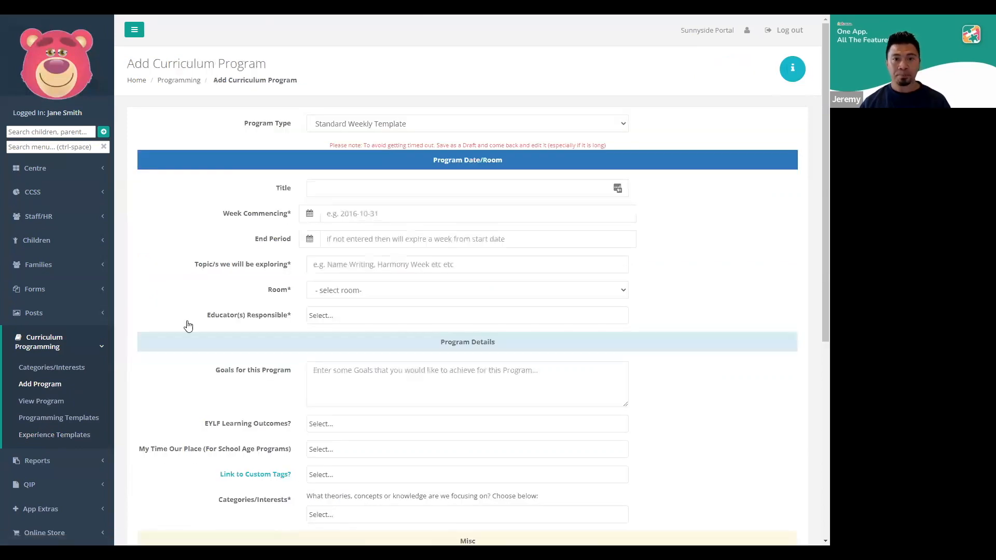
left_click(484, 123)
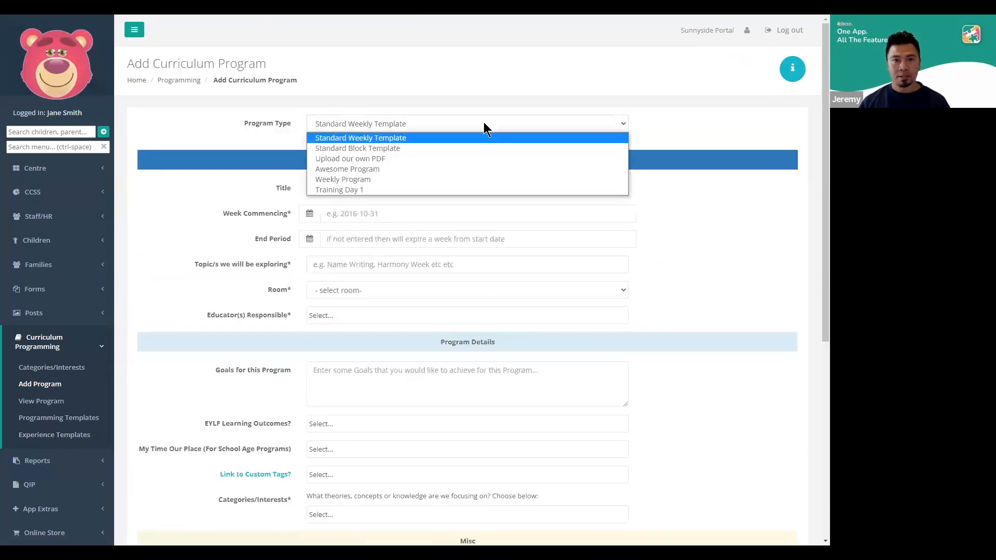
left_click(348, 190)
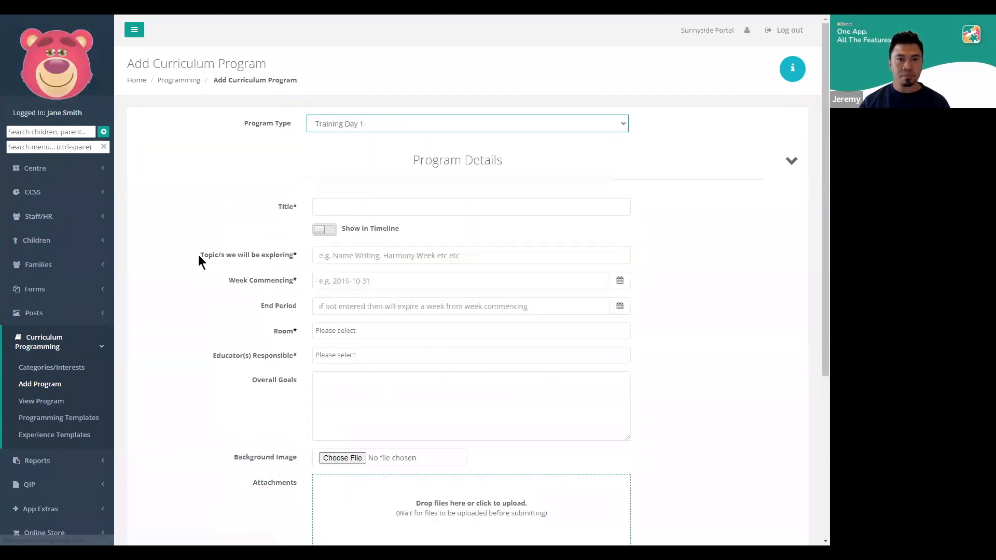
Enter "Working with our Children Day 1" as the program's title
left_click(343, 207)
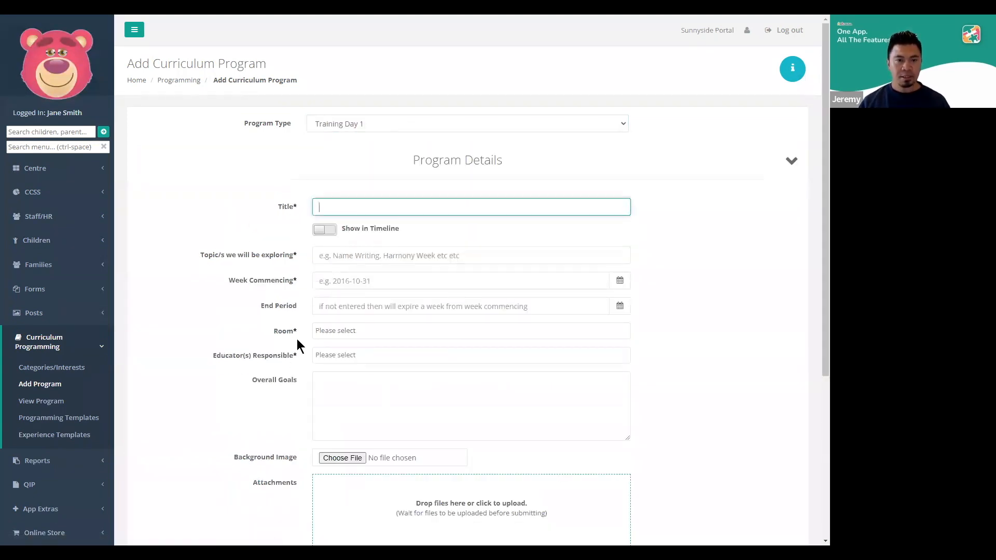
scroll(300, 337, "down", 4)
left_click(335, 516)
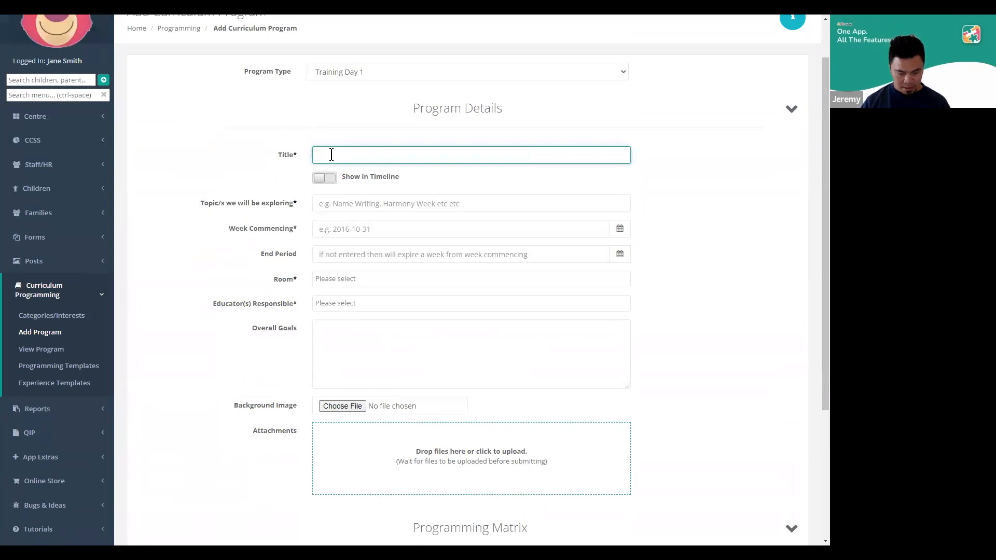
type("Working")
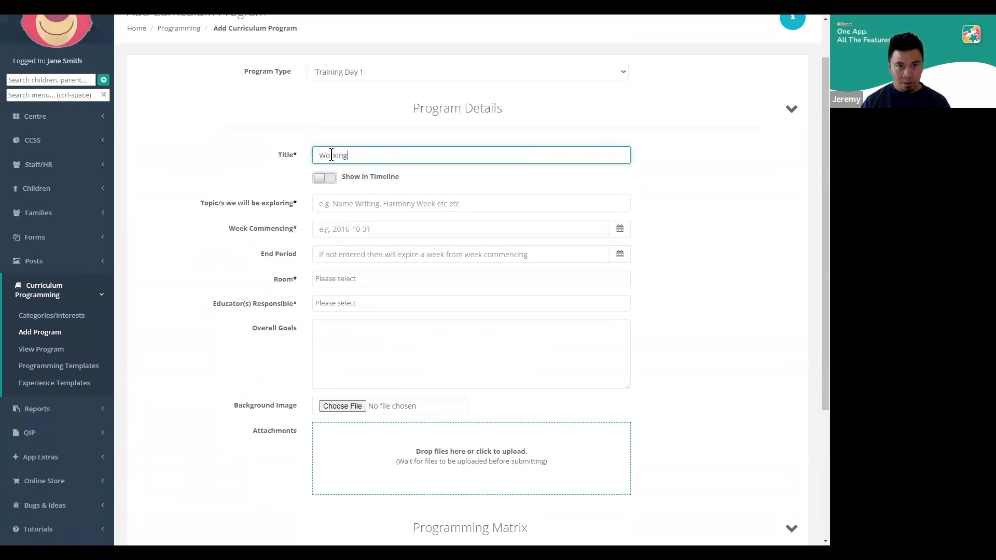
type(" with our Children")
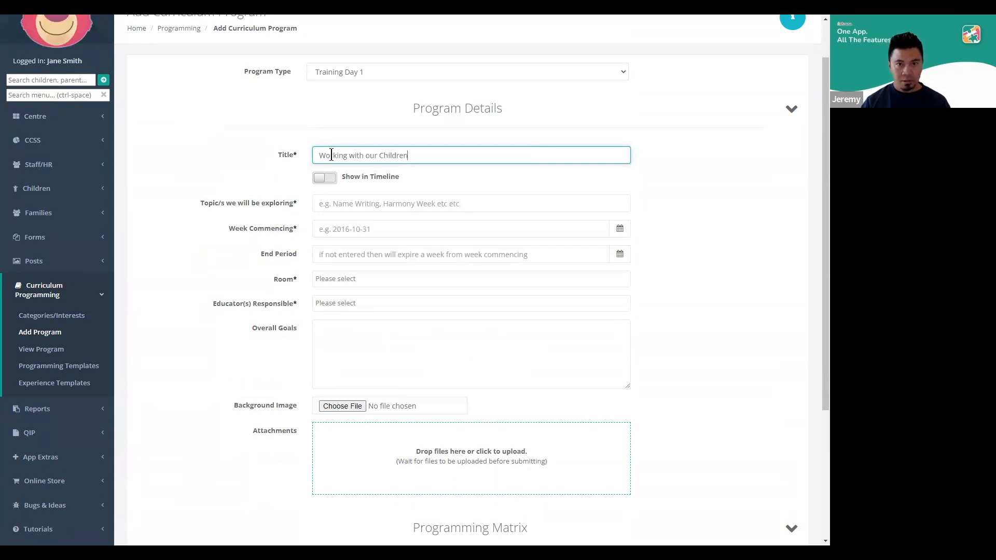
type(" Day 1")
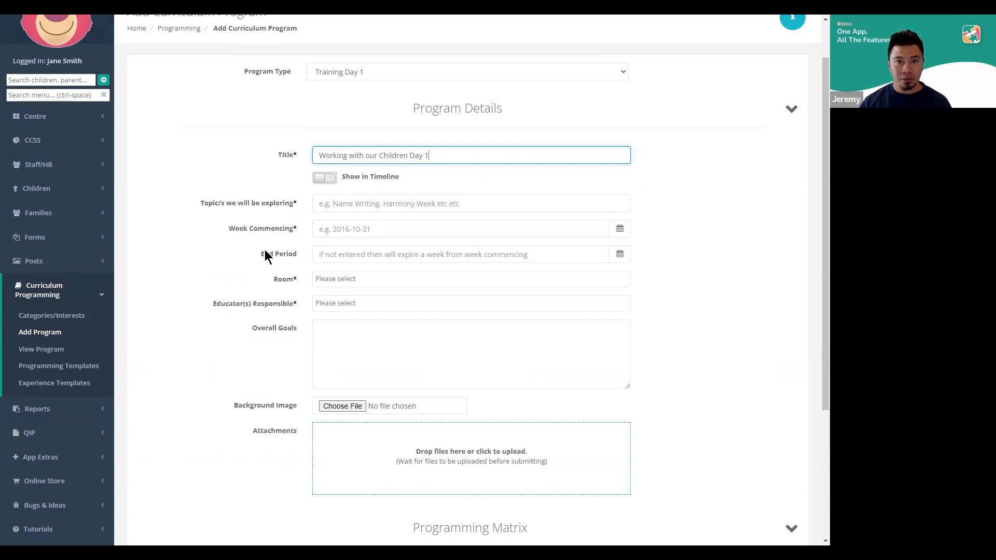
Turn Show in Timeline on and back off, and enter "Painting with primary colours" as the topic the program explores
left_click(320, 177)
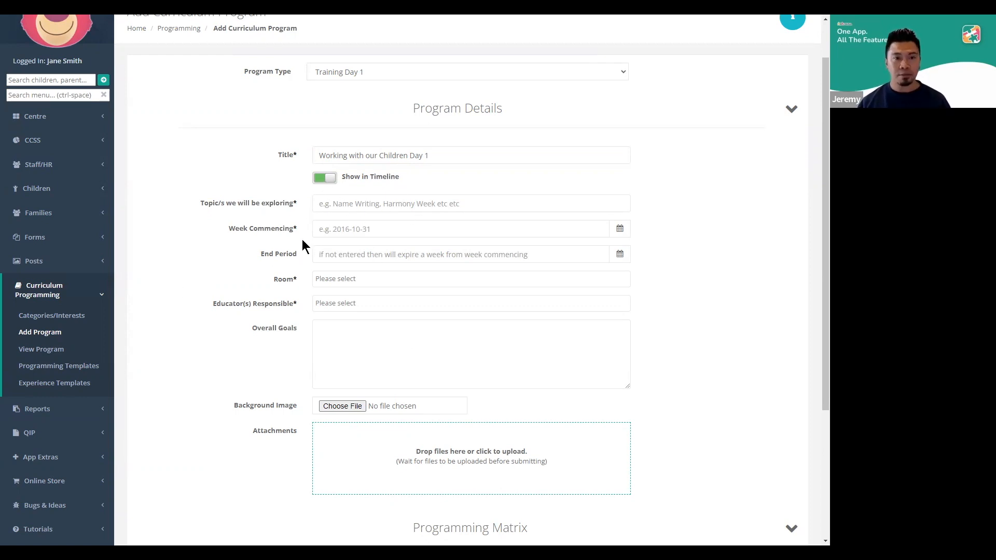
left_click(321, 179)
left_click(362, 201)
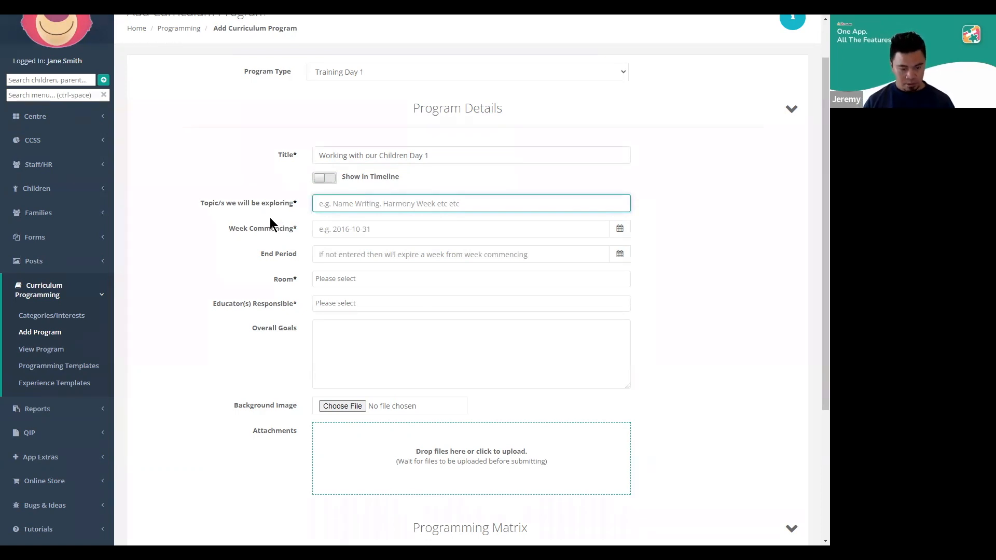
type("Col")
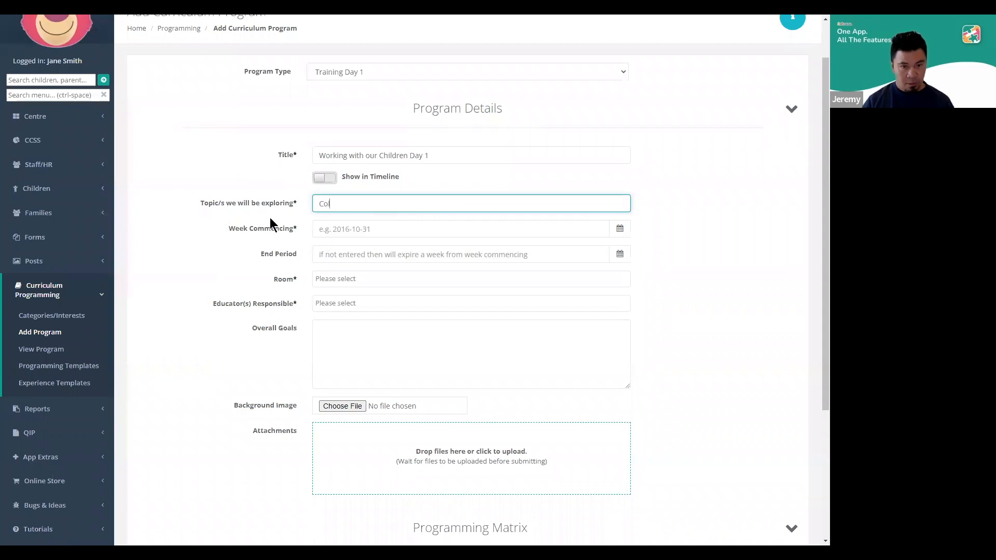
type("ouring with")
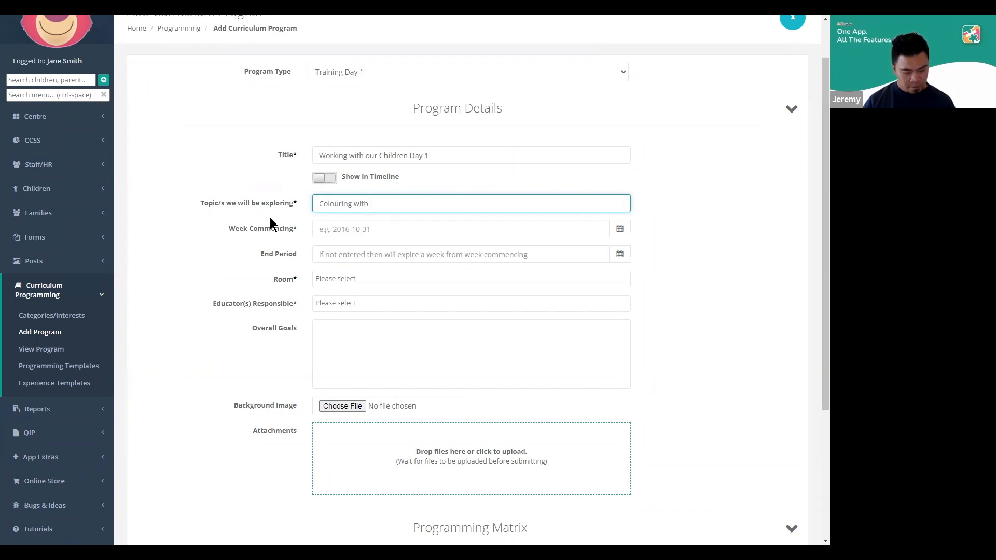
type(" primary colours")
double_click(334, 205)
type("Painting")
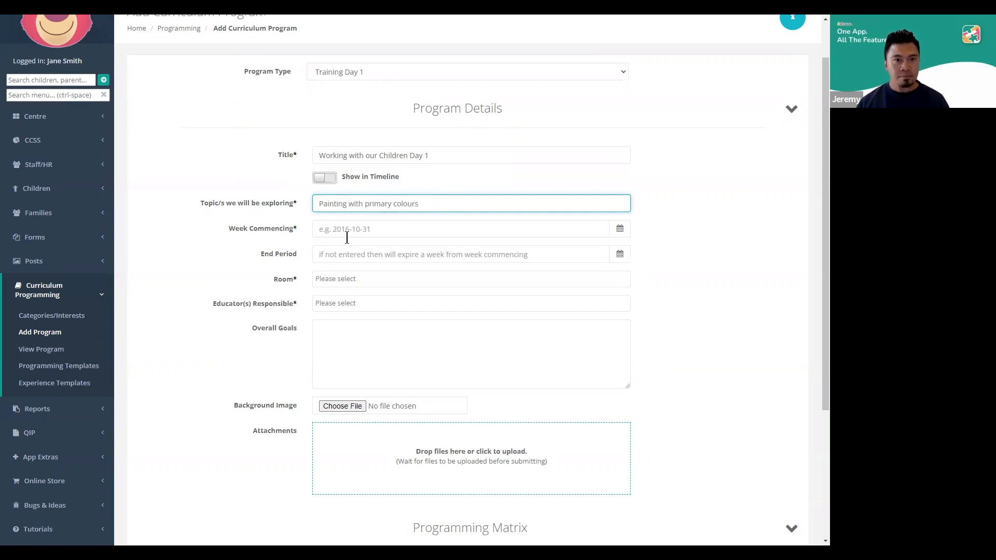
Set the program's week commencing date to 2022-08-14 and assign the After School Care (ASC) and Before School Care (BSC) rooms
left_click(347, 238)
left_click(322, 308)
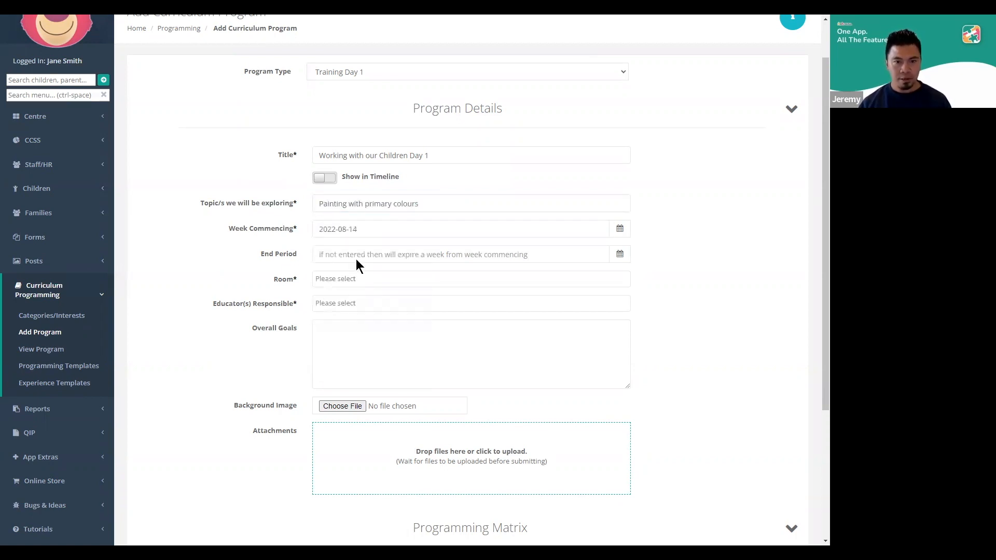
left_click(349, 275)
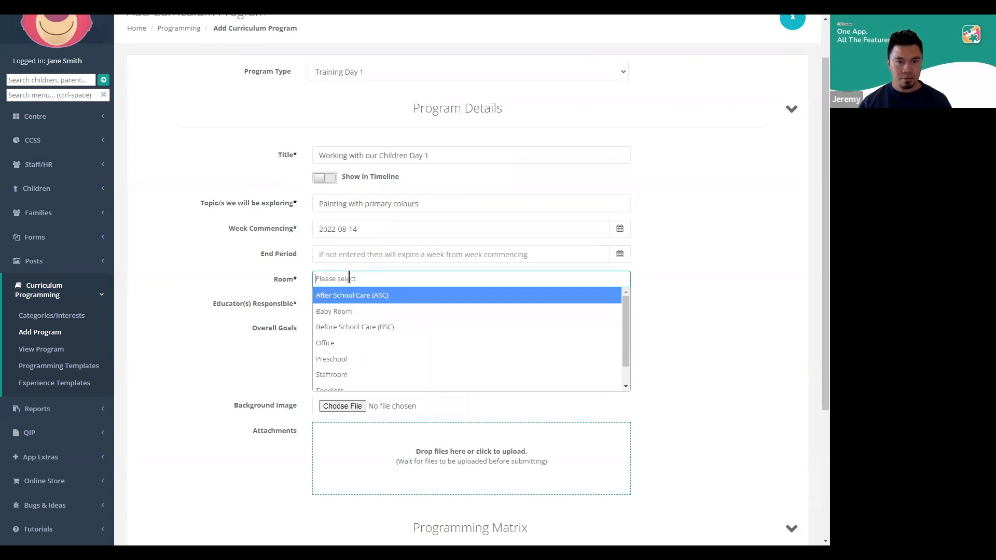
left_click(365, 295)
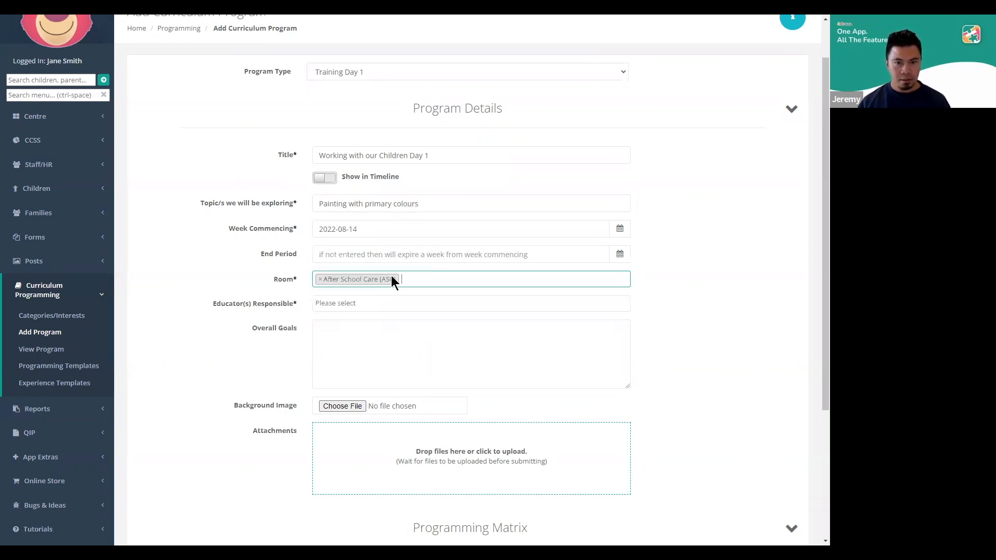
left_click(415, 277)
left_click(413, 311)
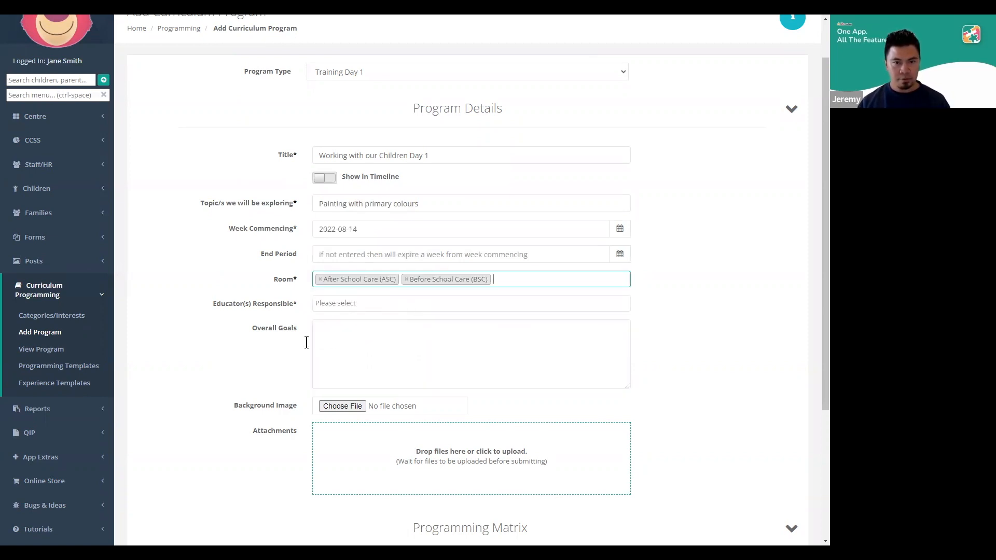
Assign three staff members as the educators responsible for the program
left_click(355, 302)
type("jane")
key("Return")
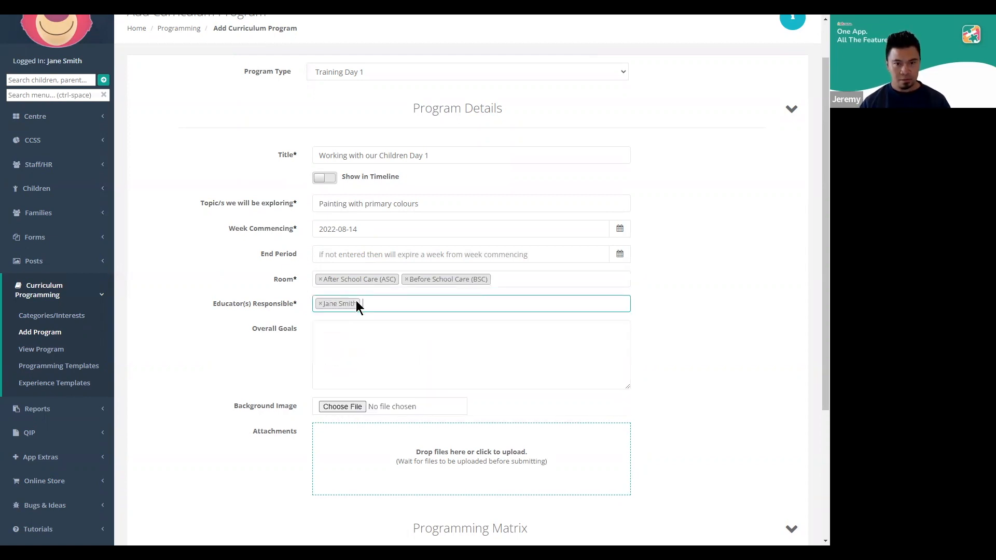
type("mis")
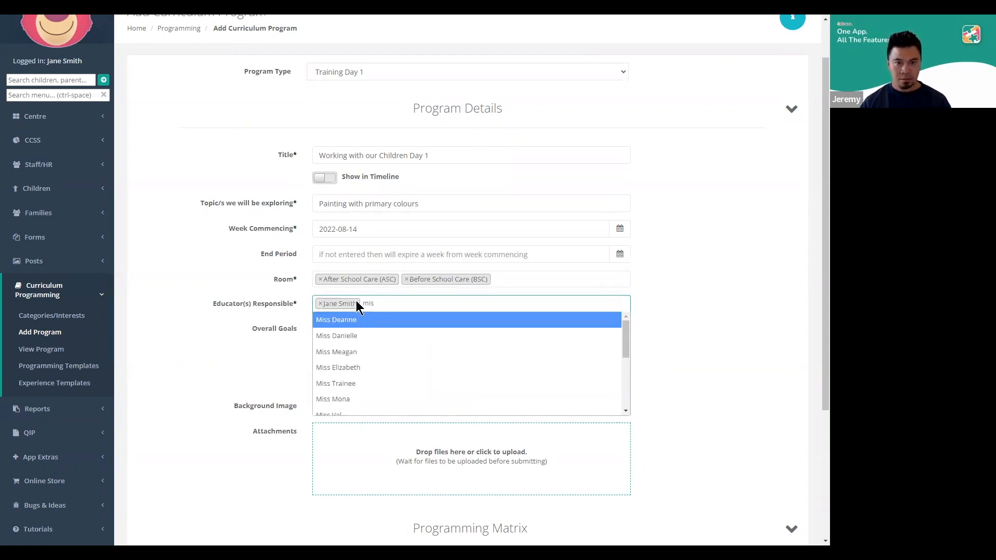
key("Down")
key("Return")
type("ris")
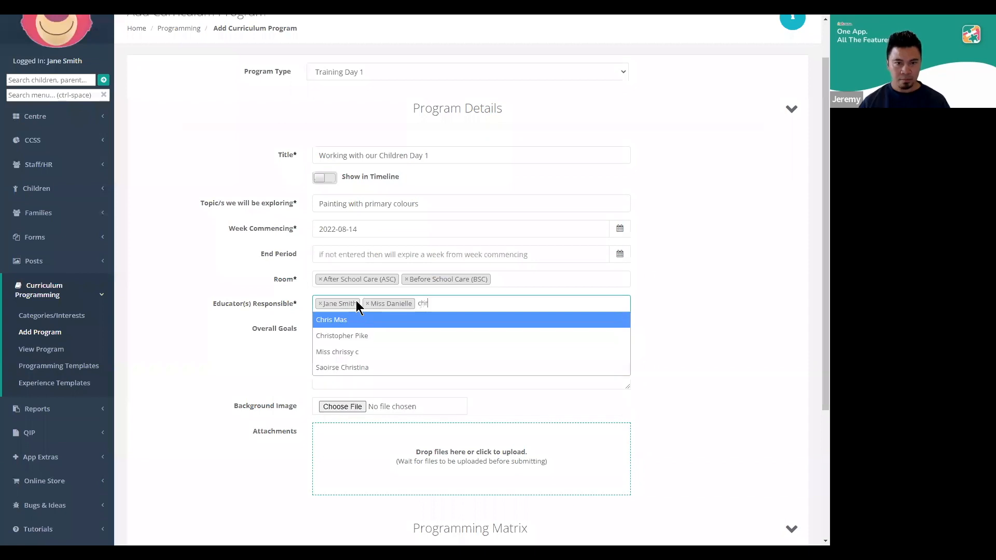
key("Return")
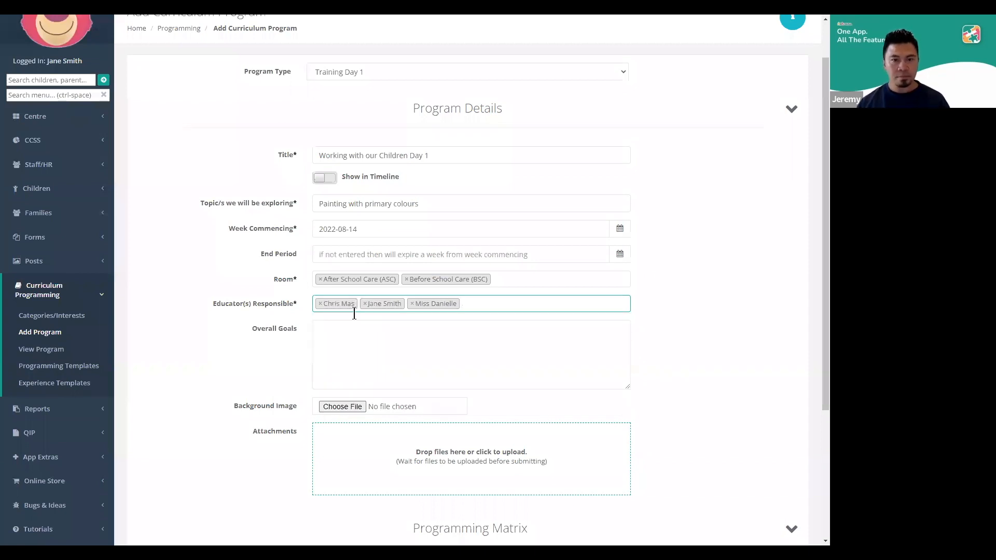
left_click(279, 351)
Enter "To enjoy painting with our kids" as the program's overall goals
scroll(278, 354, "down", 2)
left_click(356, 256)
type("T")
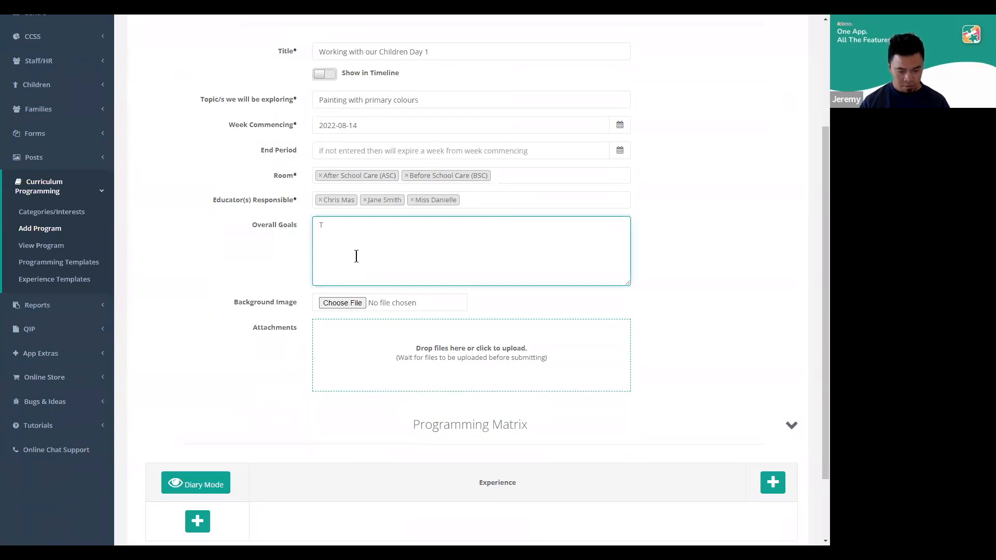
type("o h")
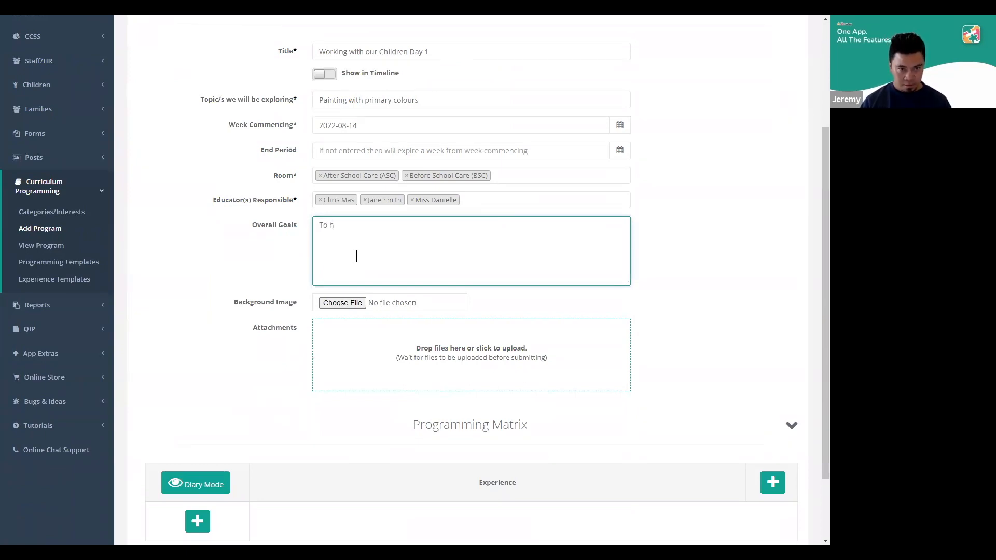
key("BackSpace")
type("enjoy ")
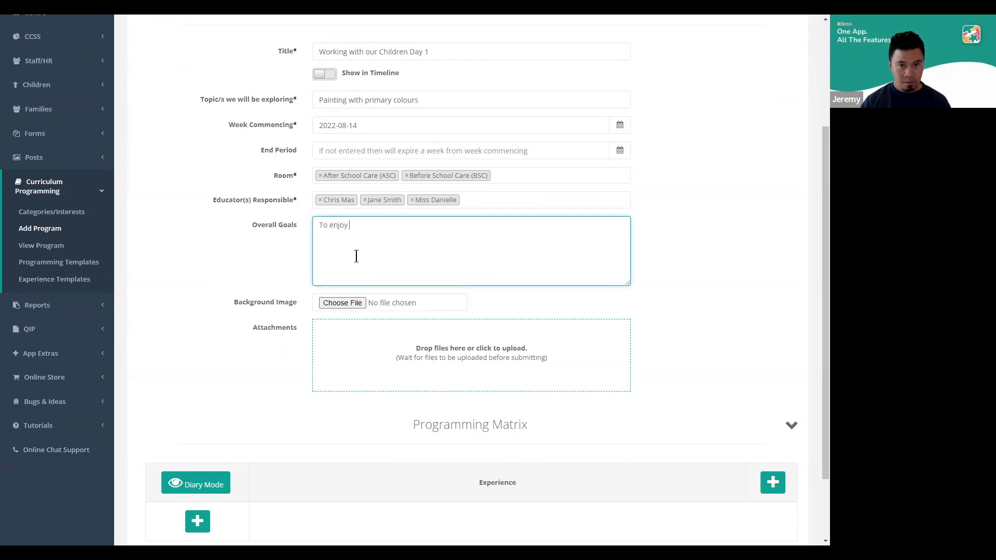
type("paintin")
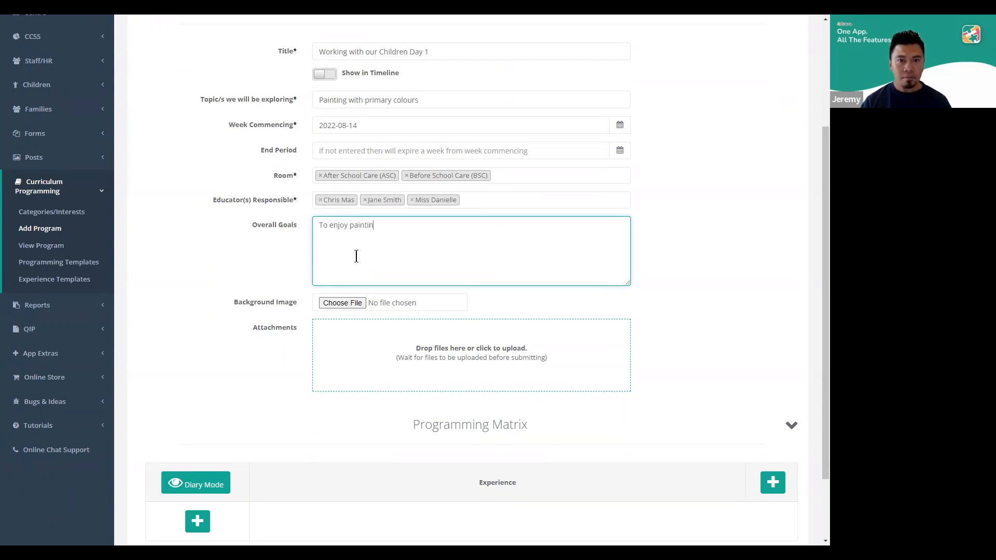
type("g with our kids")
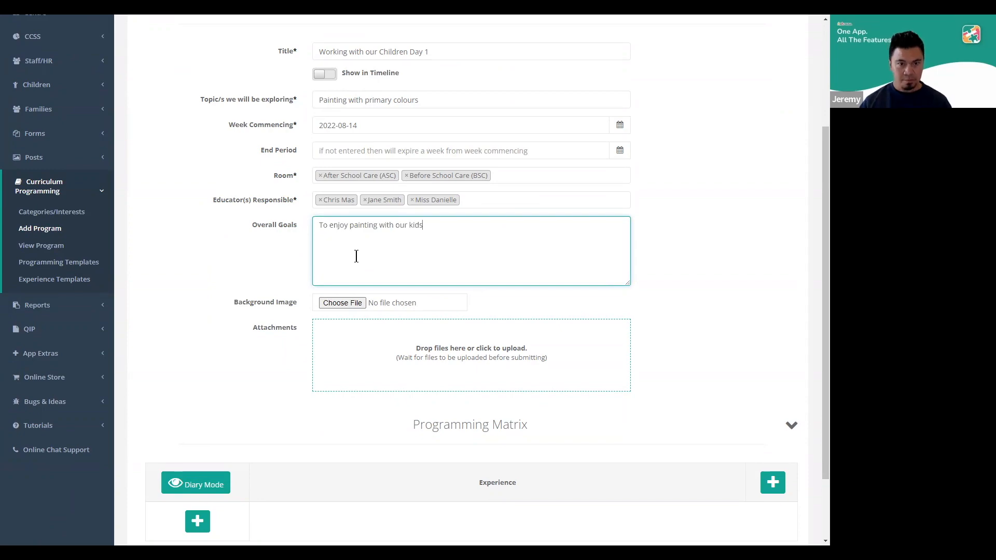
Review the program details entered so far, the background image and attachments fields, and the Programming Matrix section
scroll(312, 291, "up", 2)
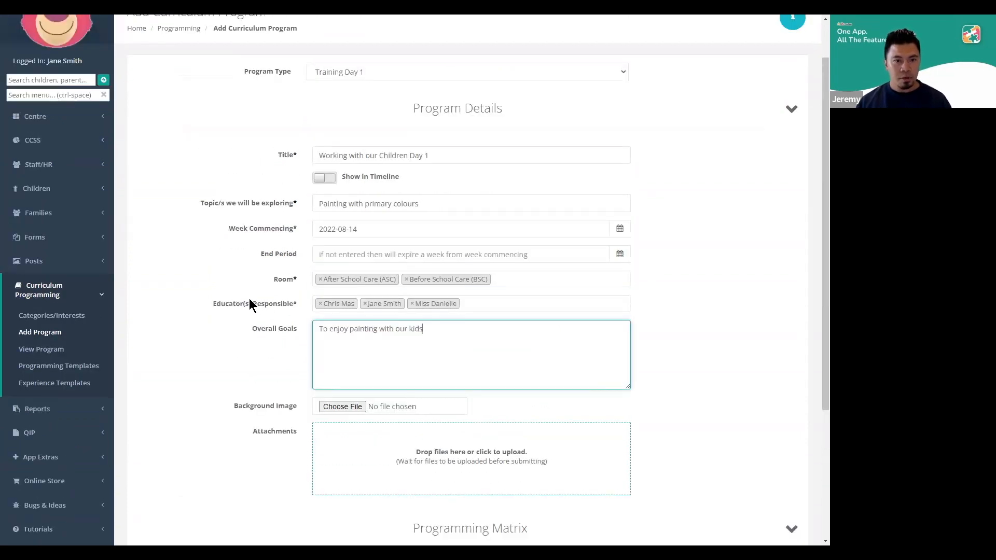
scroll(247, 407, "down", 1)
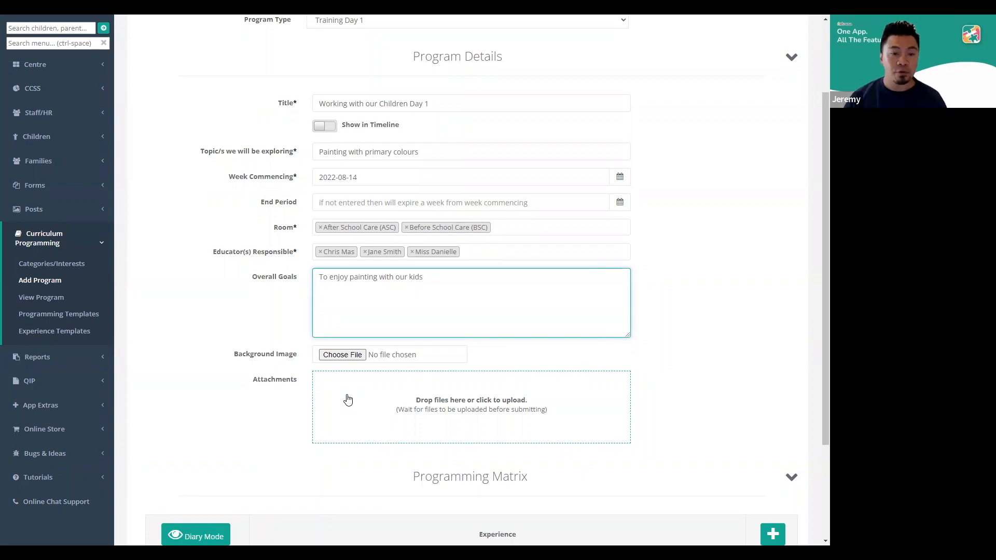
scroll(348, 400, "down", 2)
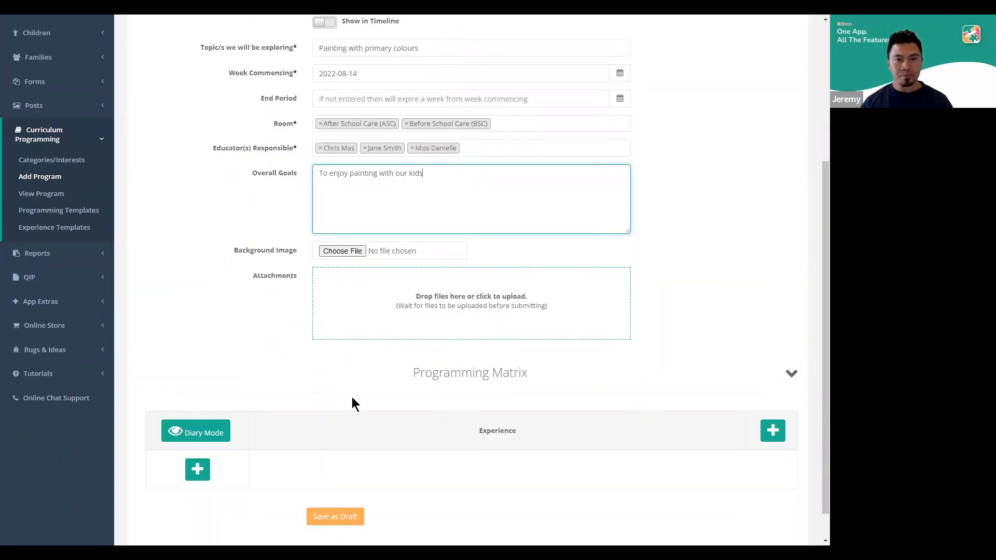
scroll(280, 338, "up", 1)
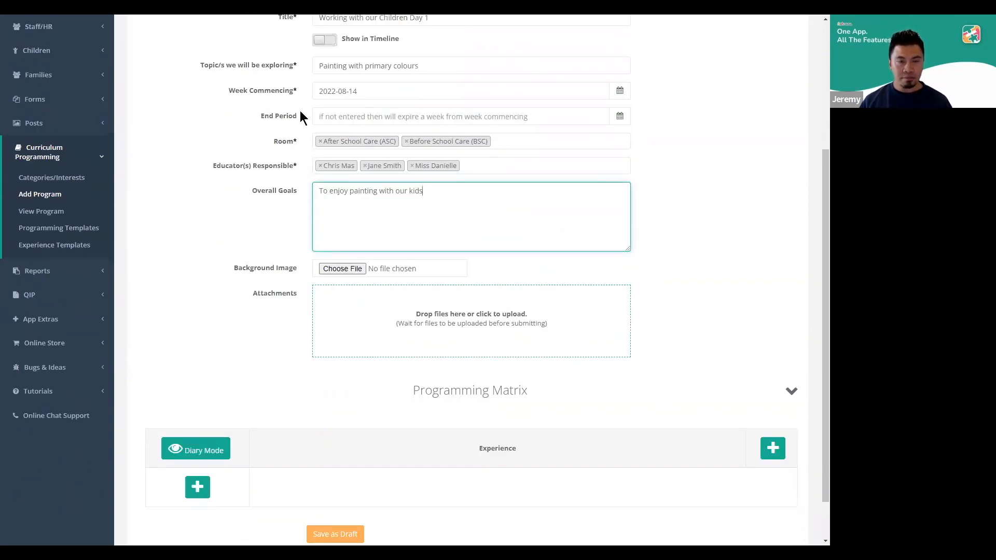
scroll(296, 121, "up", 2)
scroll(311, 275, "down", 2)
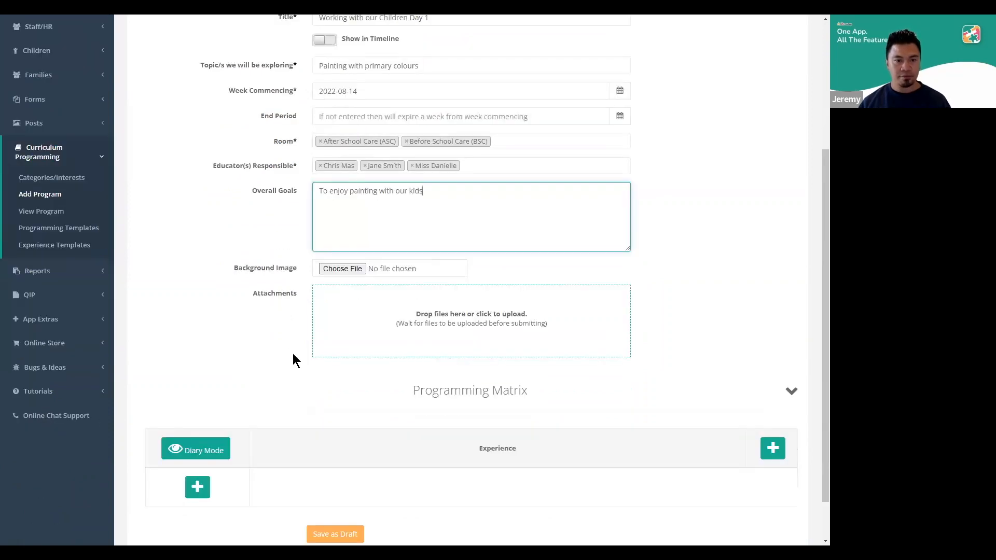
scroll(359, 391, "down", 1)
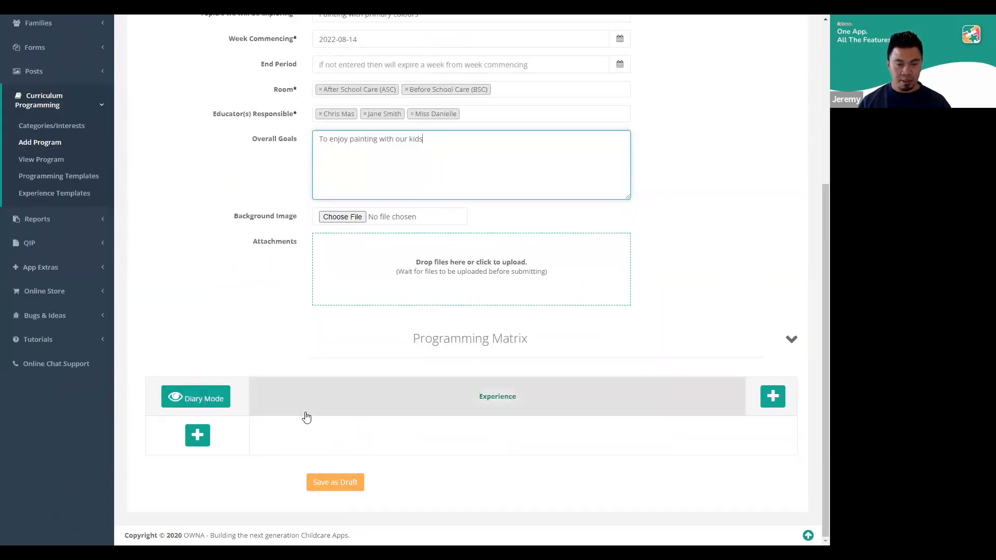
Save the new curriculum program as a draft
left_click(351, 486)
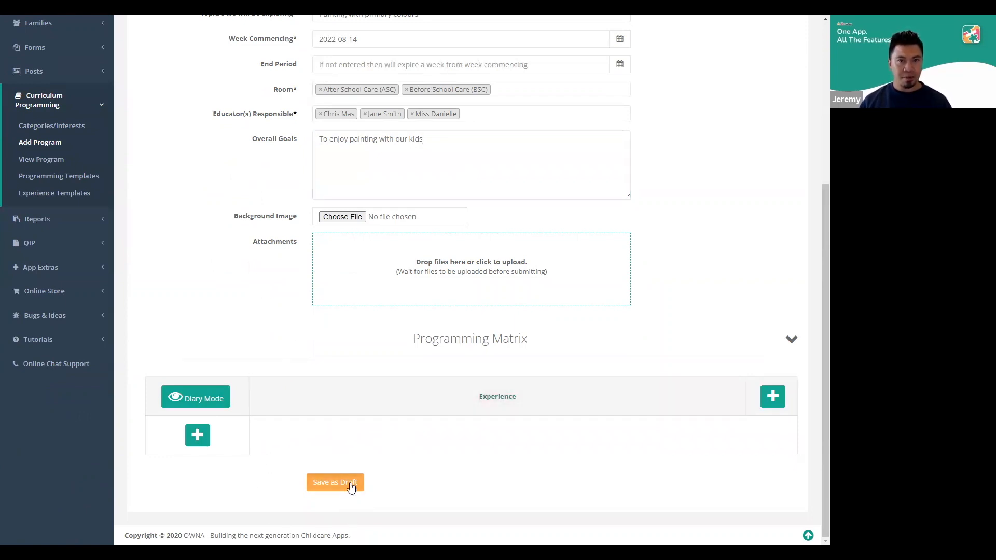
left_click(351, 486)
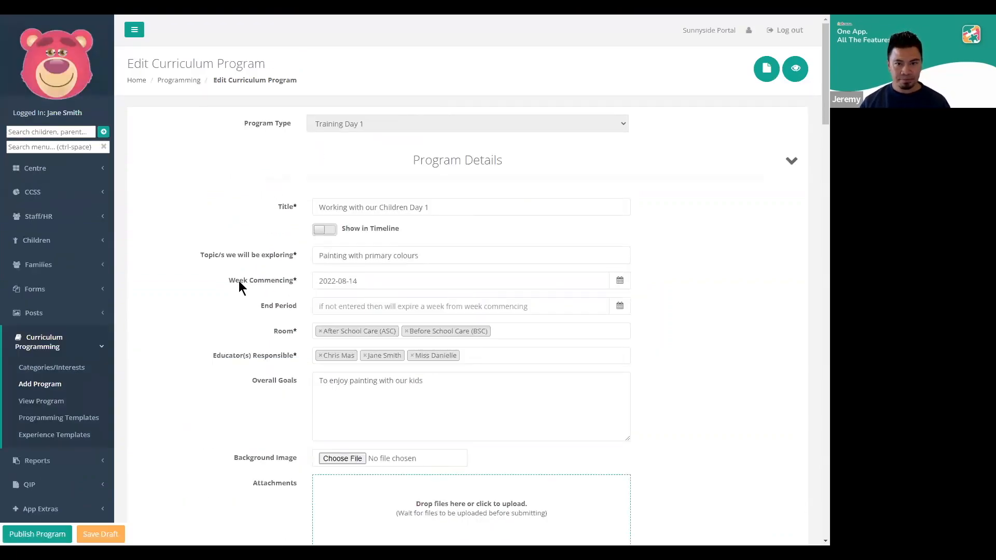
Examine the saved program's details, Programming Matrix, Learning Frameworks, and Experiences & Feedback sections, including the Spontaneous Experiences field
scroll(249, 278, "down", 2)
scroll(266, 278, "down", 6)
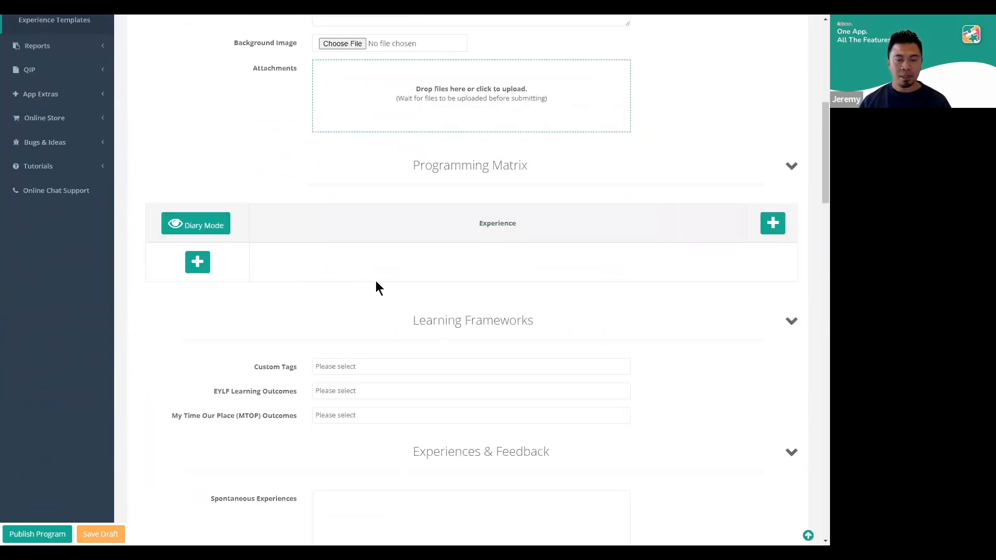
scroll(338, 320, "down", 1)
scroll(346, 320, "down", 3)
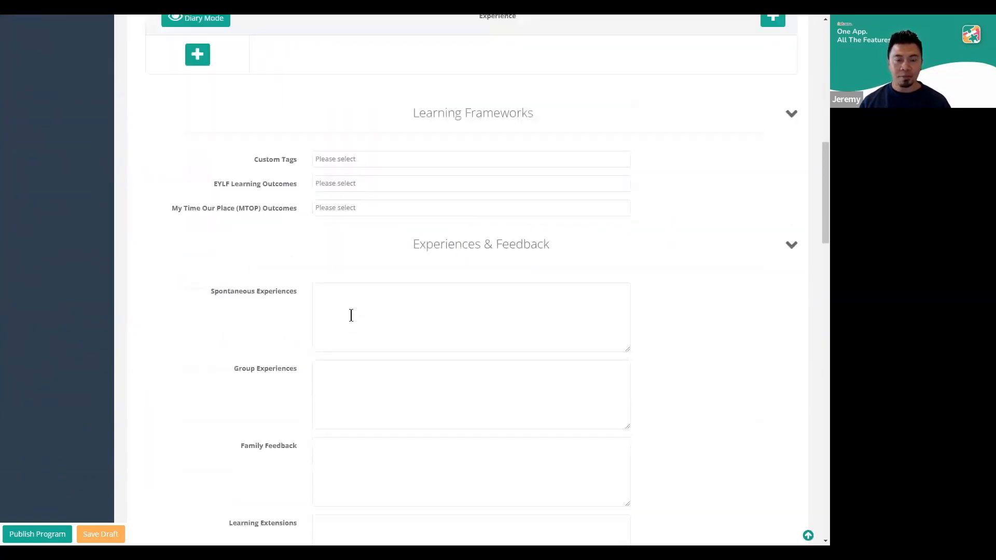
scroll(357, 324, "up", 5)
scroll(361, 328, "down", 4)
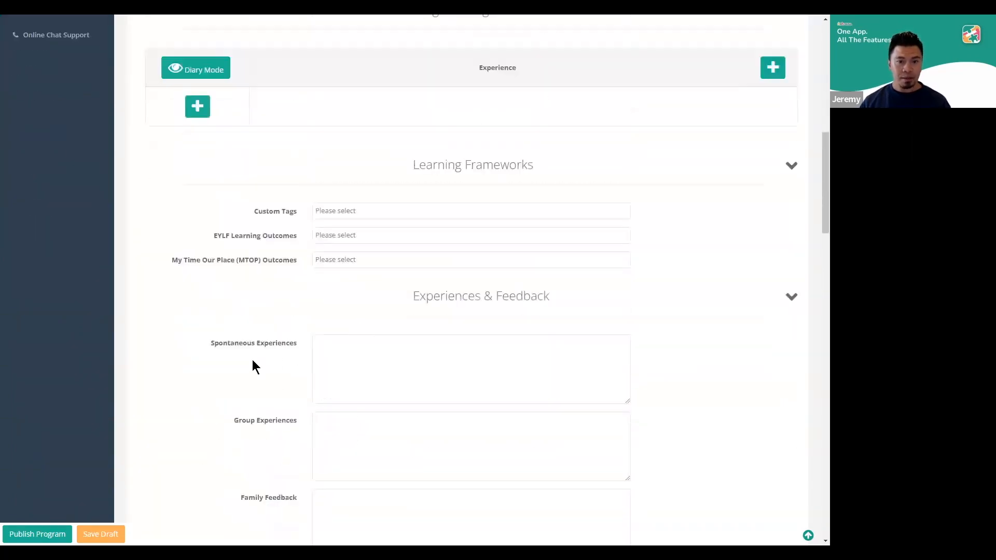
scroll(310, 368, "up", 2)
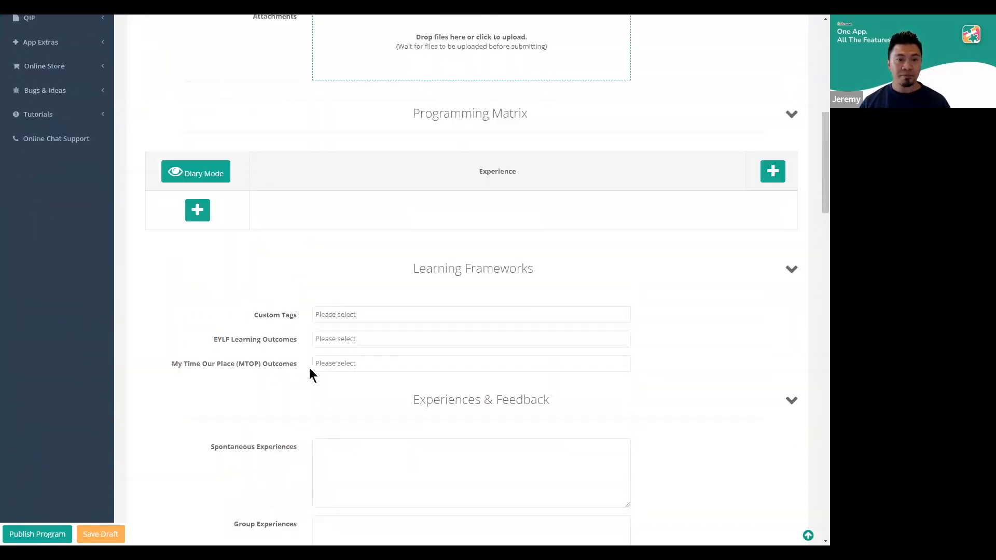
scroll(342, 358, "up", 6)
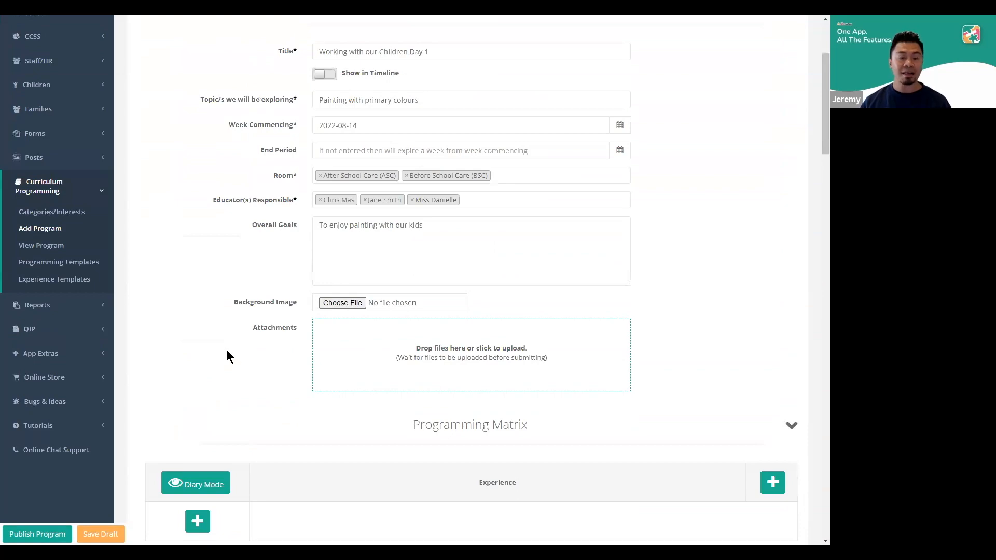
scroll(295, 341, "down", 8)
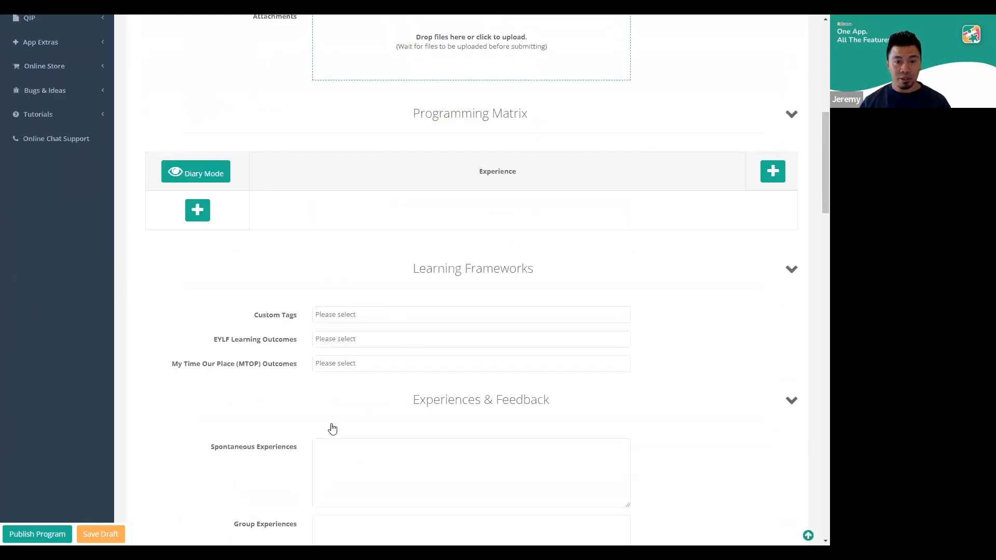
scroll(334, 376, "down", 2)
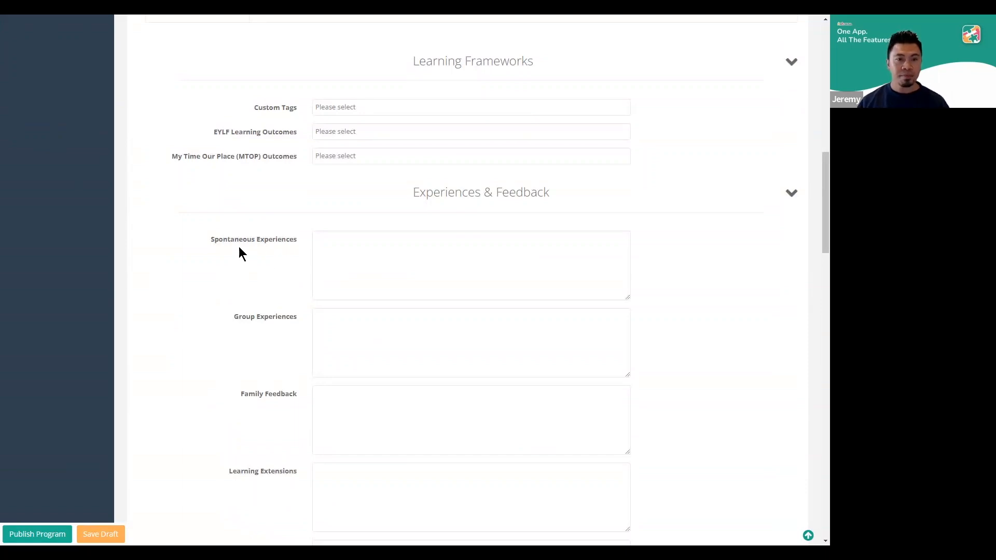
left_click_drag(210, 239, 289, 242)
left_click(293, 275)
scroll(297, 290, "up", 7)
scroll(311, 313, "up", 6)
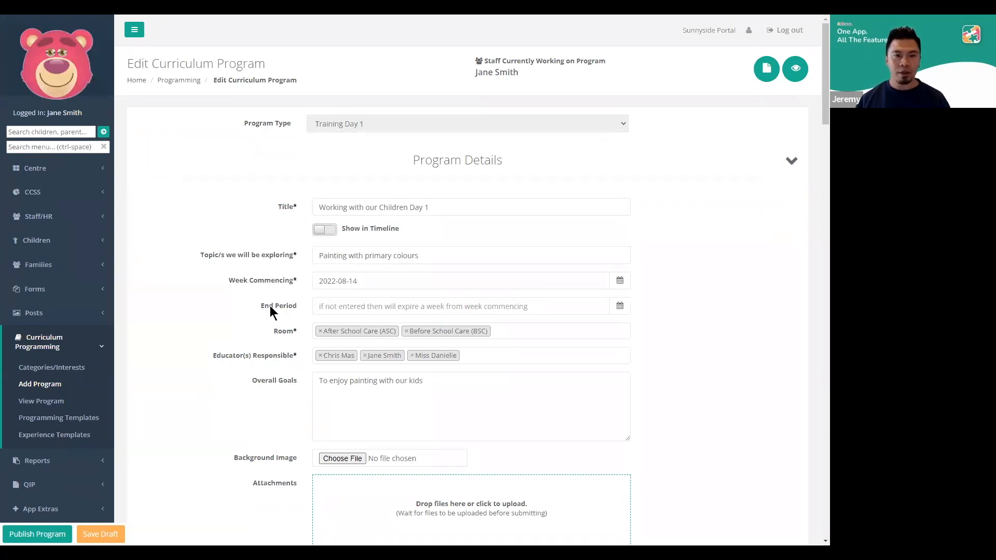
scroll(303, 378, "down", 2)
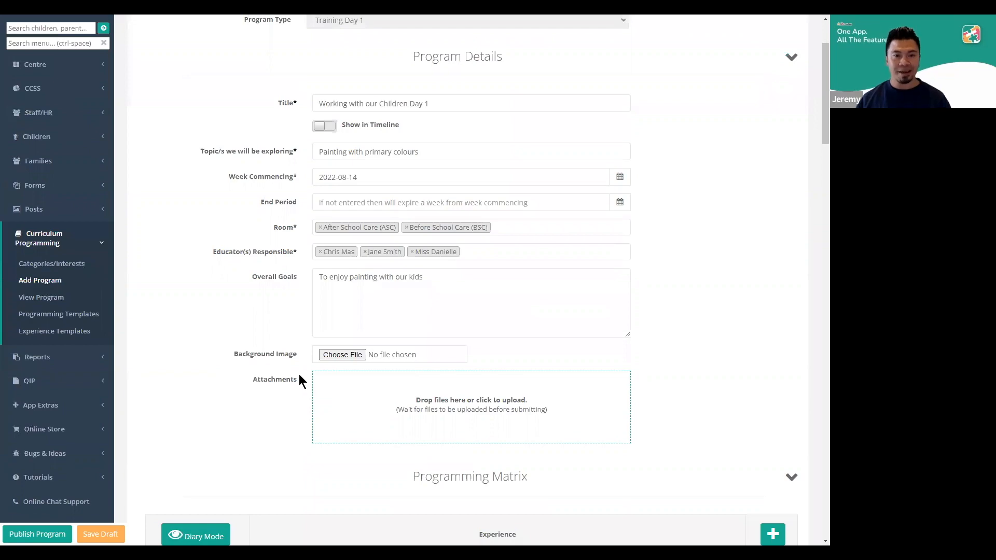
scroll(282, 381, "up", 2)
key("alt+Tab")
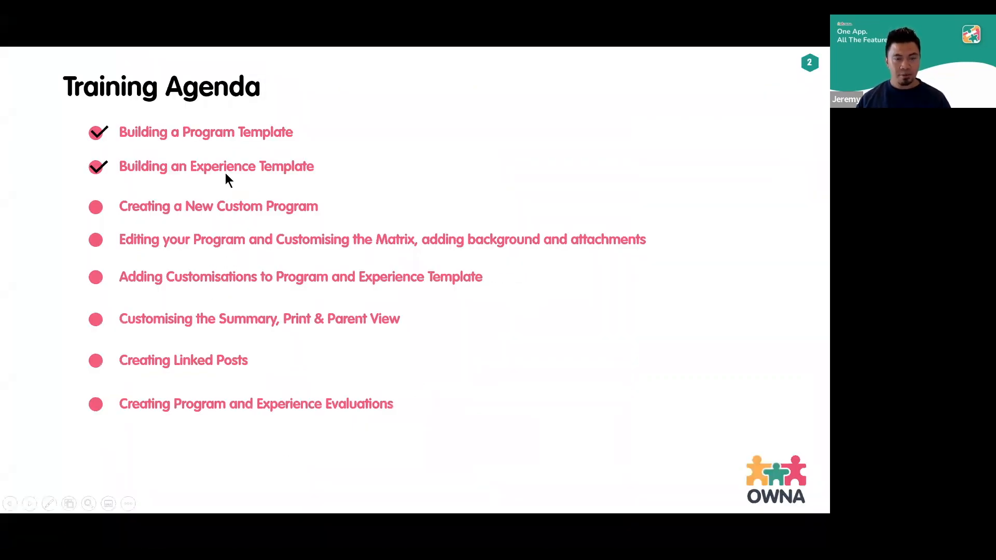
key("Right")
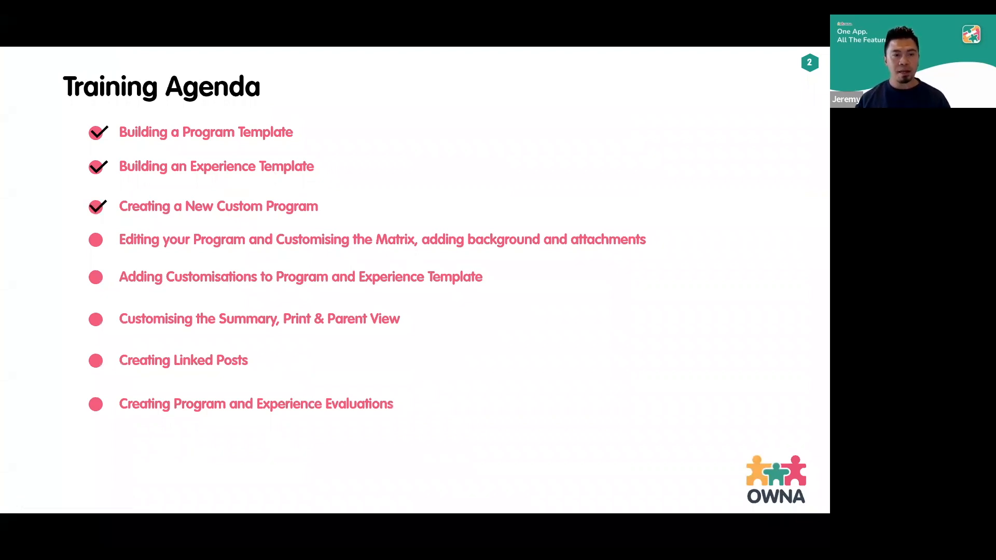
key("alt+Tab")
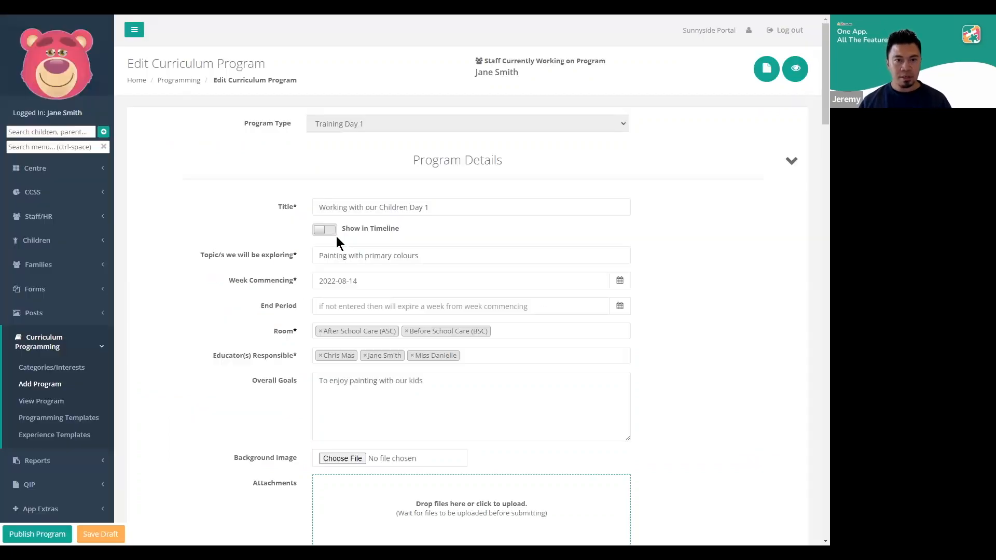
Add an Art/Craft (Indoor) category row without a description or background colour to the Programming Matrix
scroll(301, 262, "down", 5)
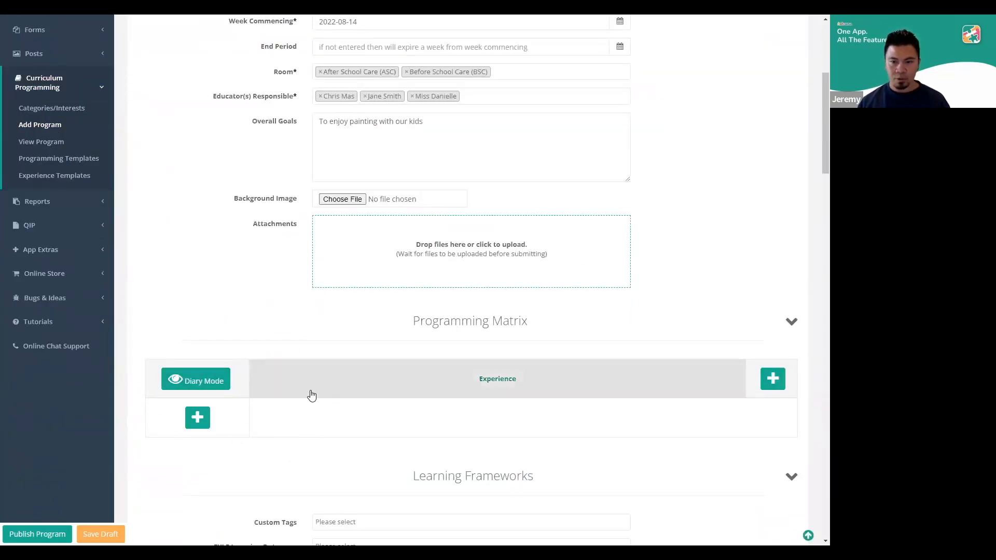
scroll(282, 418, "down", 1)
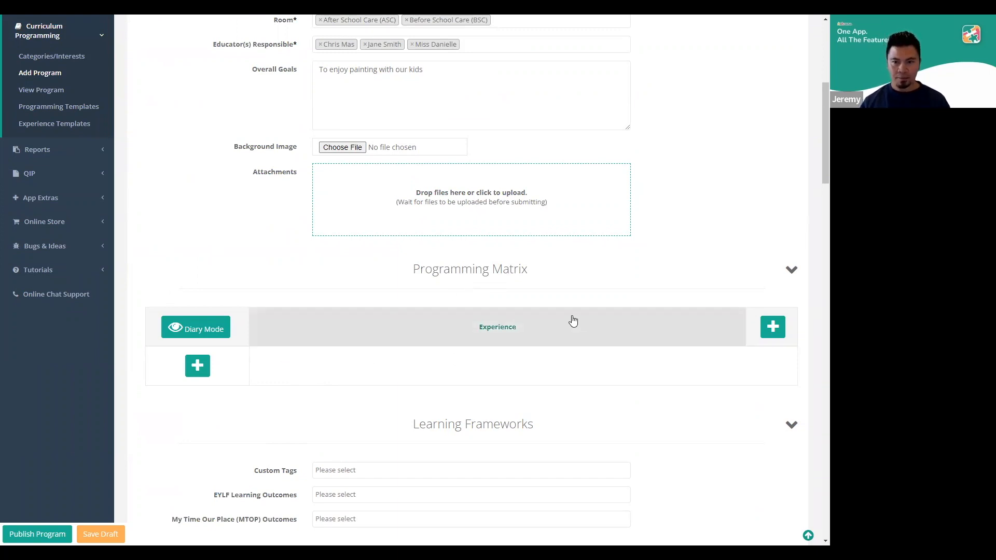
left_click(199, 368)
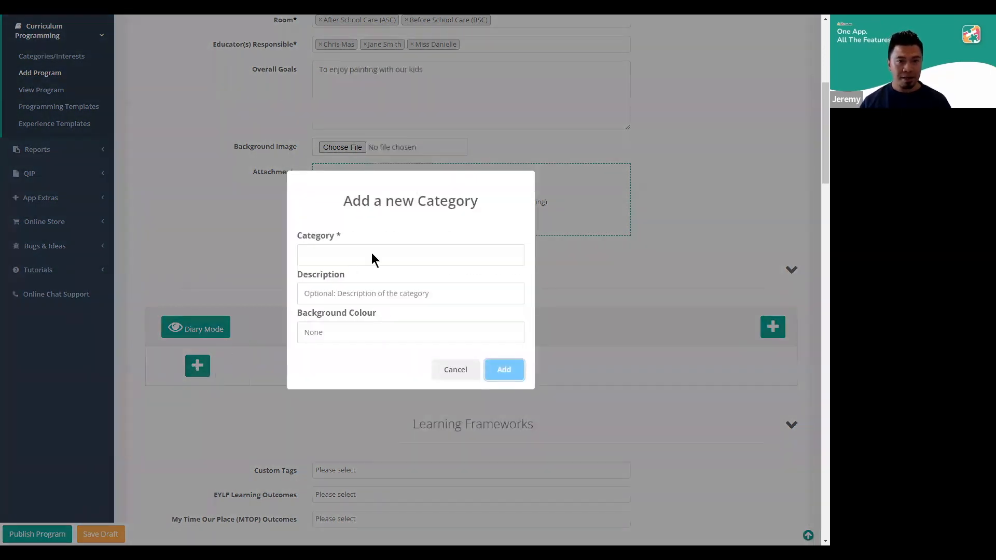
left_click(372, 255)
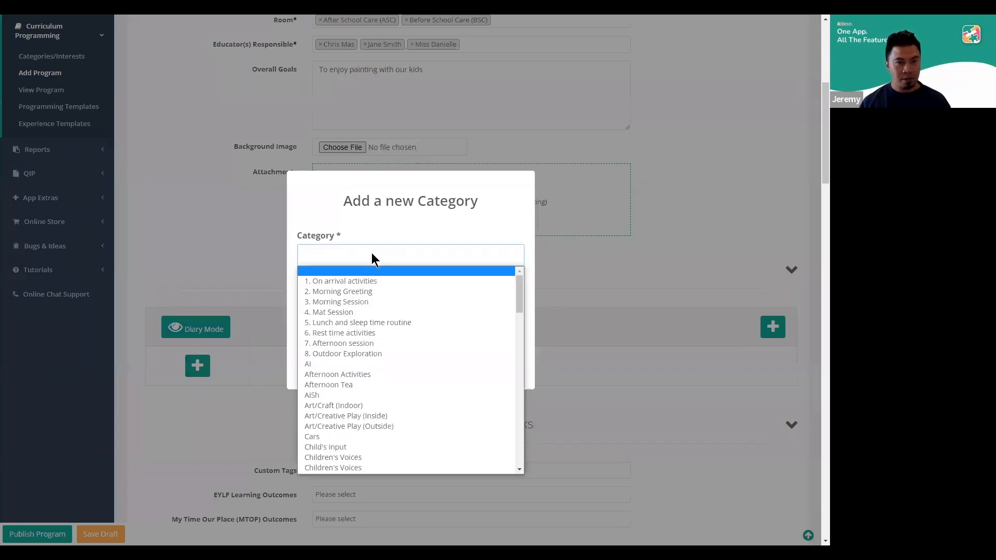
left_click(380, 405)
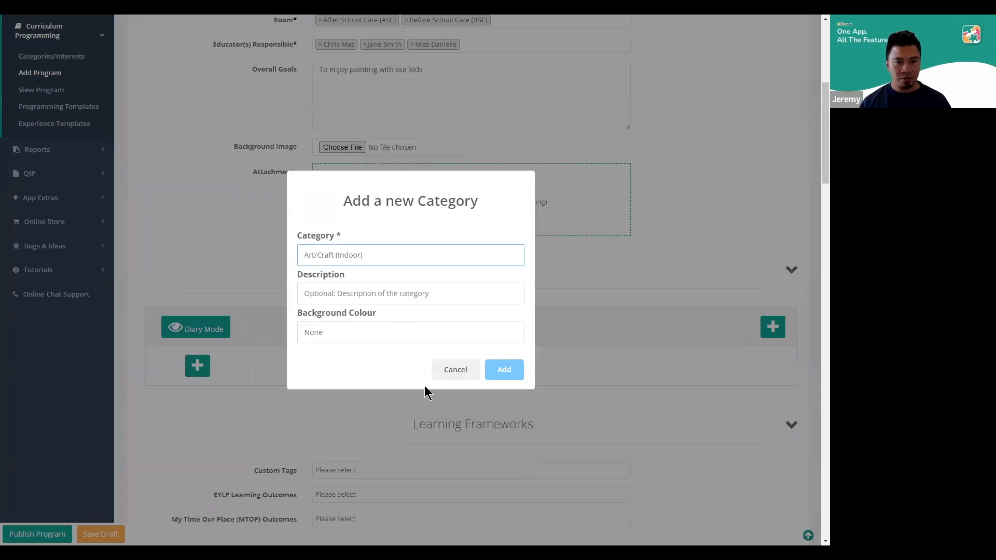
left_click(503, 371)
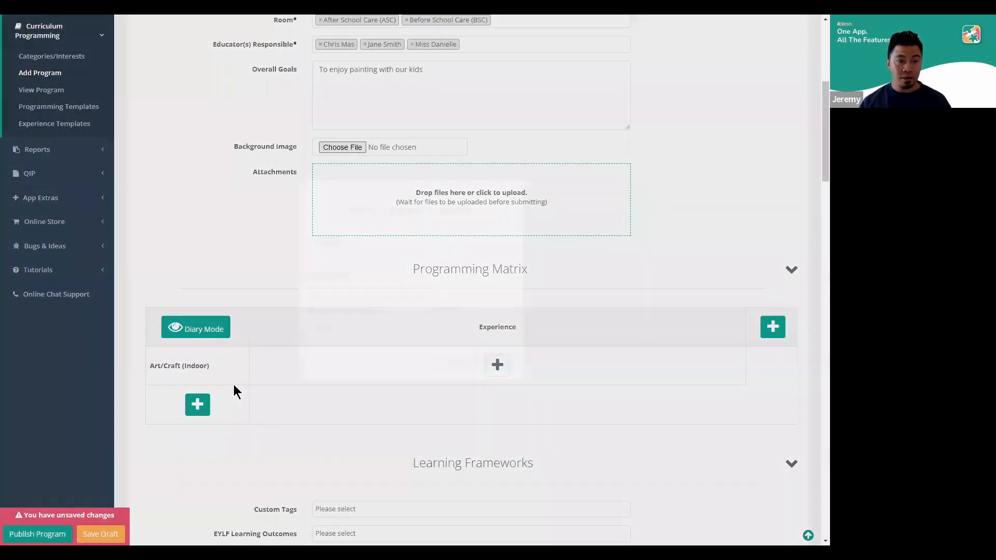
Add a second Art/Craft (Indoor) category to the matrix with the description "Group" and a Khaki background
left_click(198, 405)
left_click(369, 261)
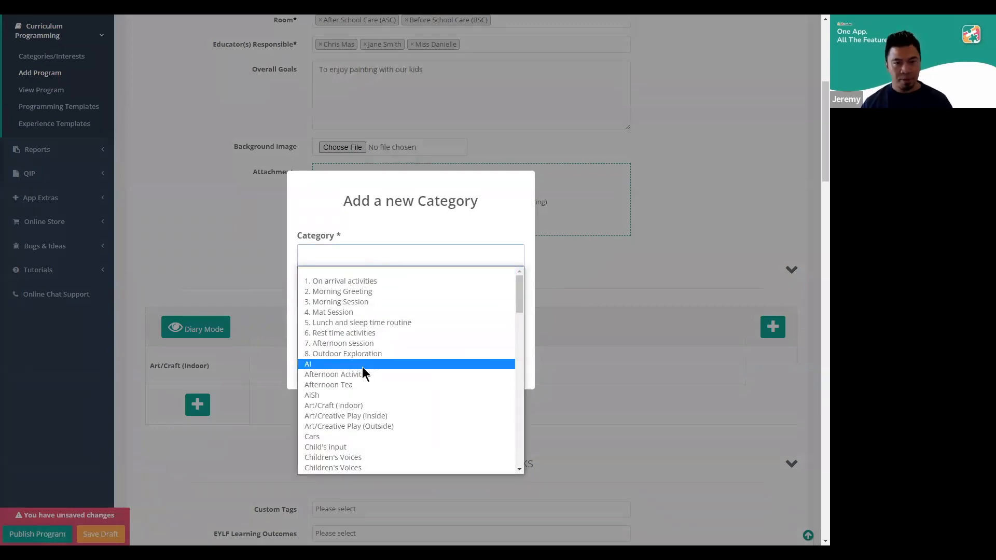
left_click(373, 406)
left_click(363, 292)
type("Group")
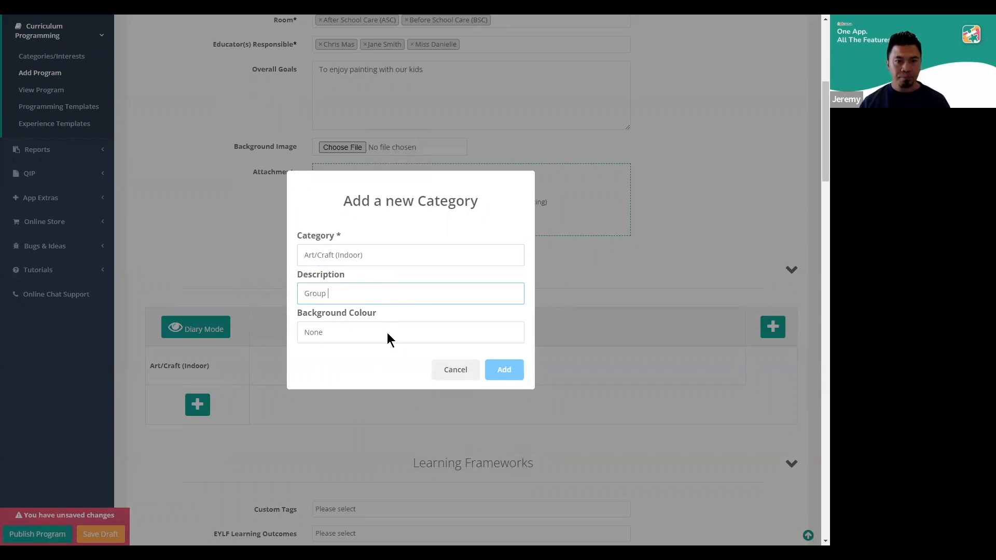
left_click(389, 335)
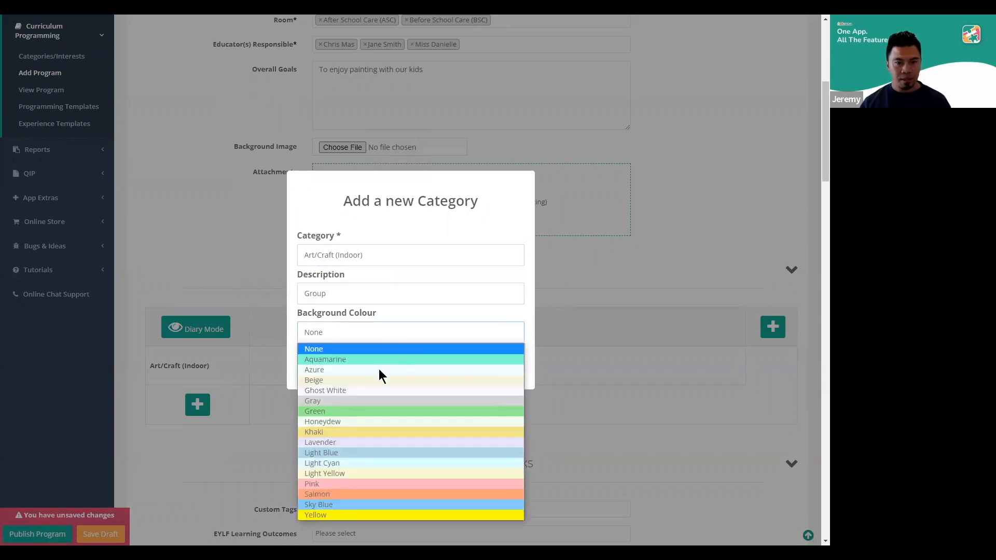
left_click(369, 434)
left_click(510, 372)
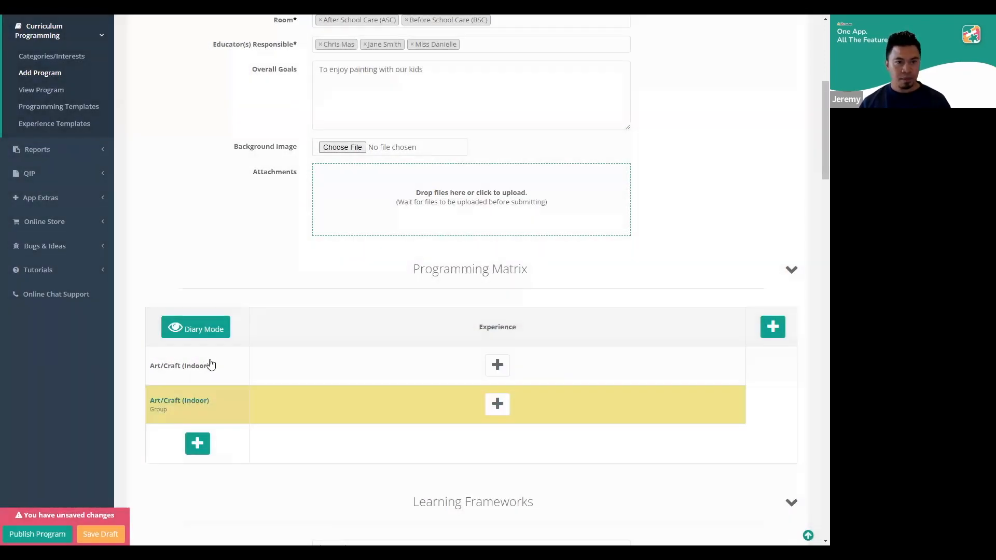
Update the first Art/Craft (Indoor) category with the description "Focus Children" and a Green background
left_click(182, 367)
left_click(344, 298)
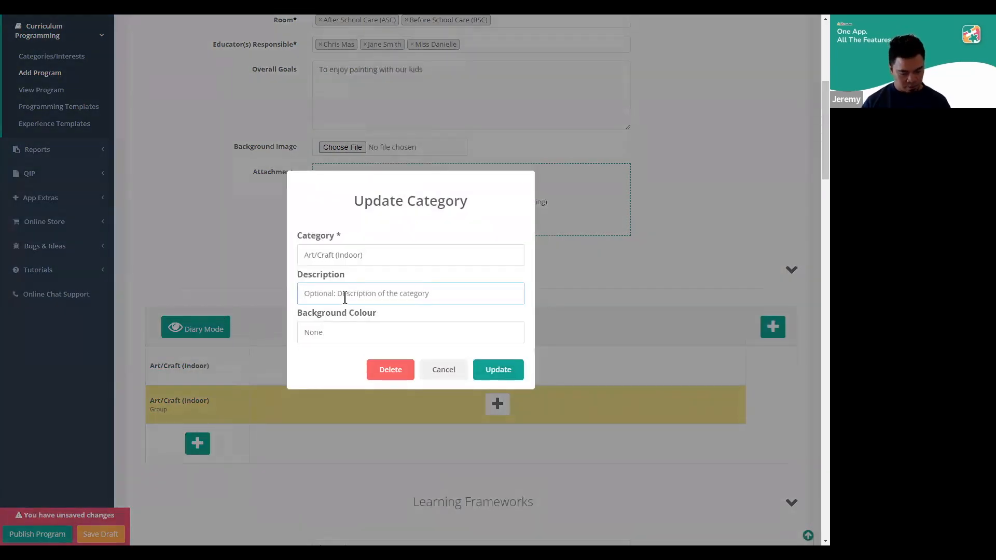
type("Focus Children")
left_click(359, 334)
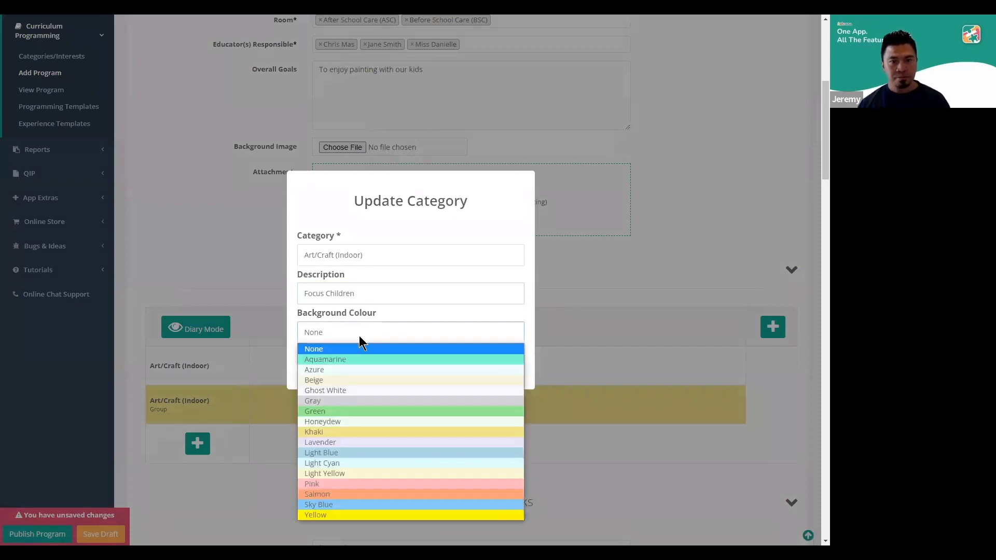
left_click(342, 410)
left_click(498, 370)
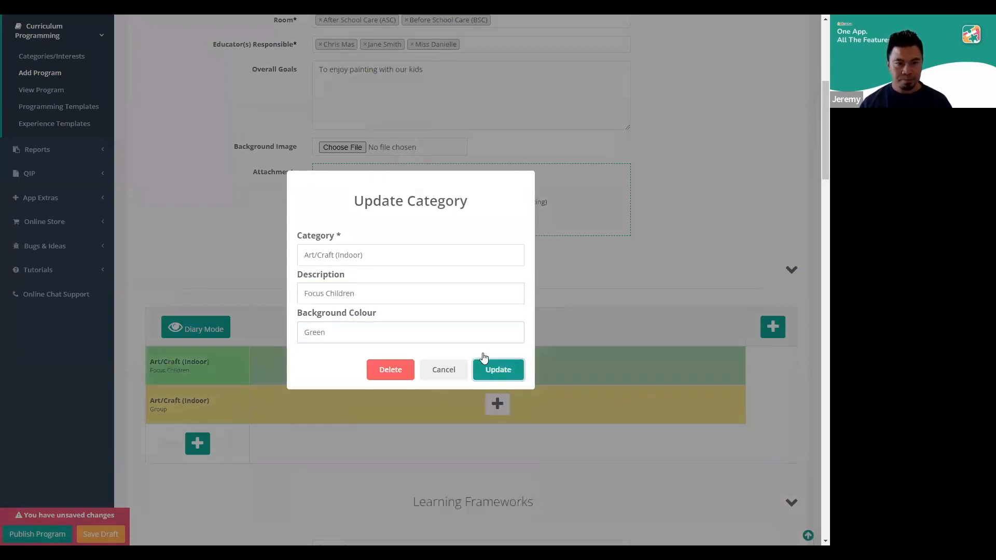
Add an Art/Creative Play (Outside) category to the matrix with the description "Group Finger Painting" and a Sky Blue background
scroll(129, 294, "down", 2)
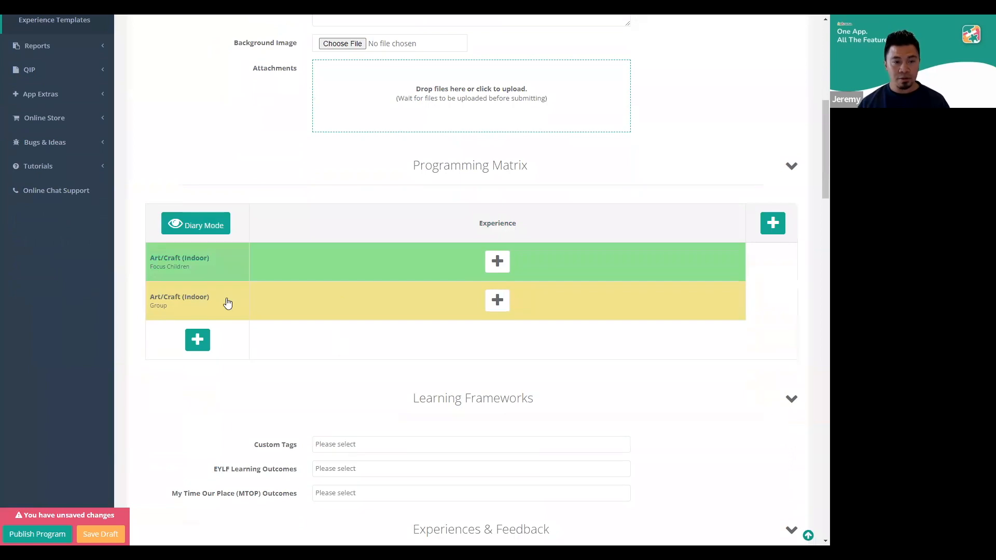
left_click(197, 341)
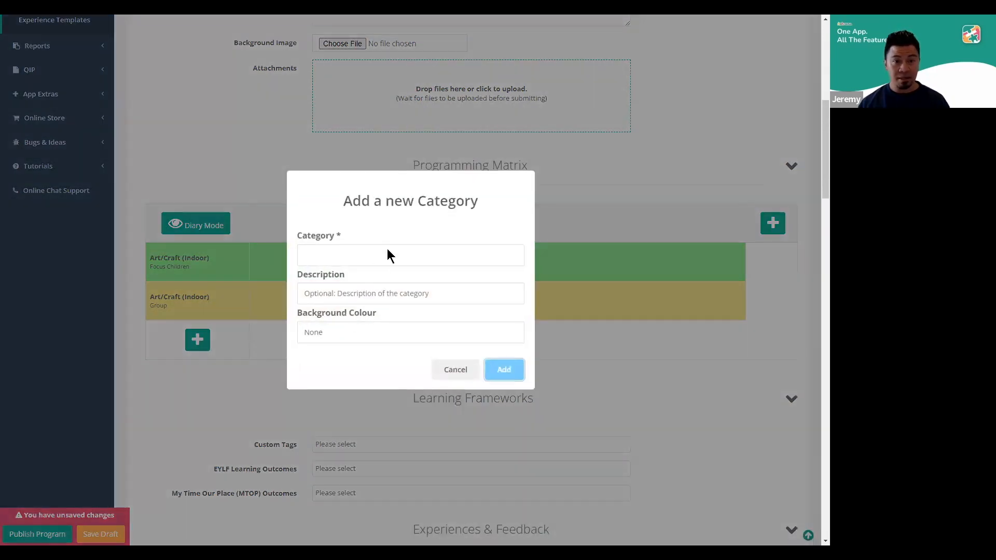
left_click(385, 254)
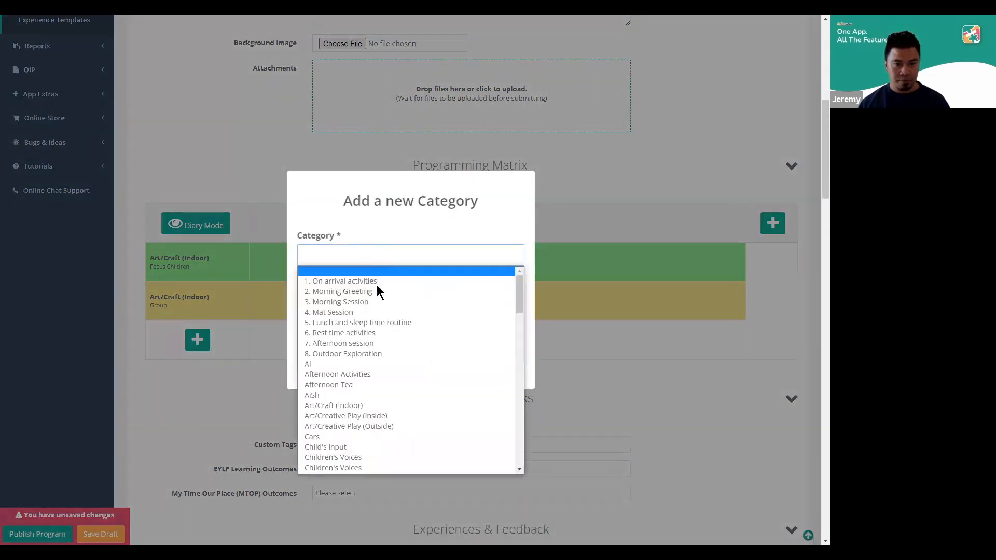
left_click(393, 425)
left_click(358, 296)
type("Group")
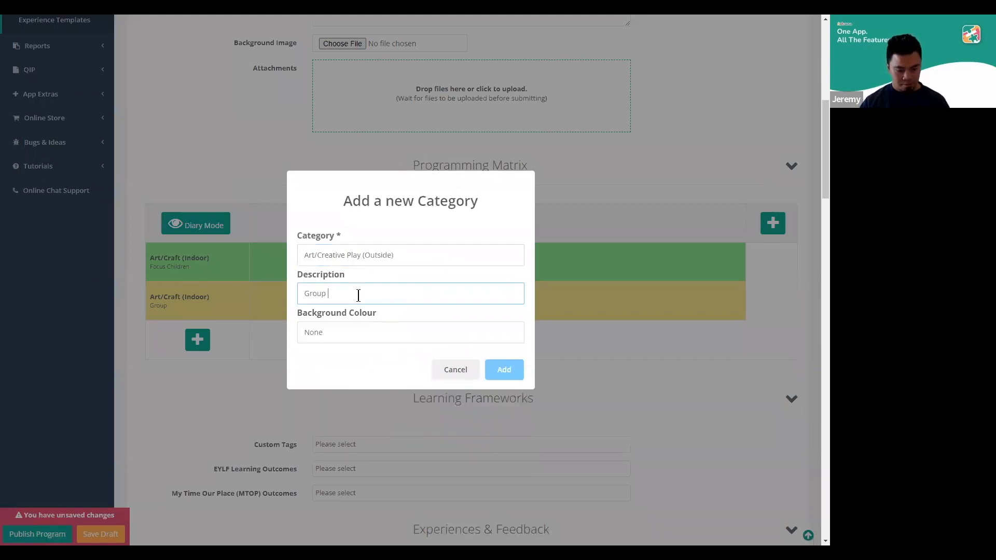
type(" Finger p")
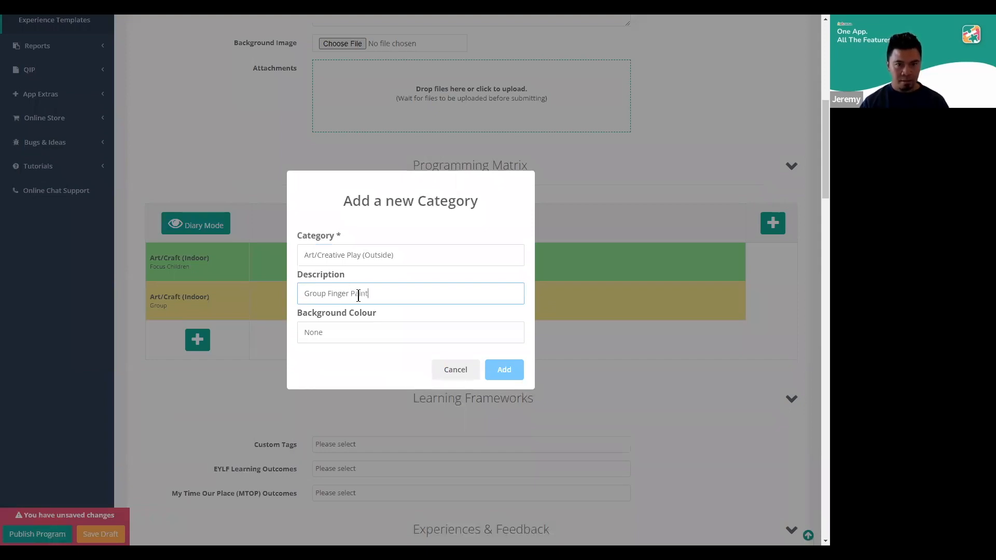
left_click(362, 334)
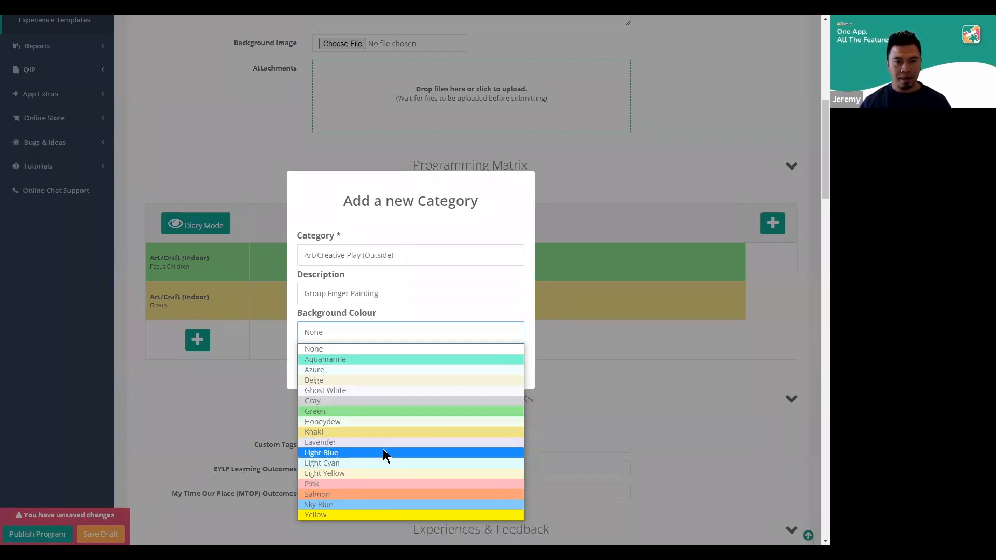
left_click(354, 503)
left_click(504, 371)
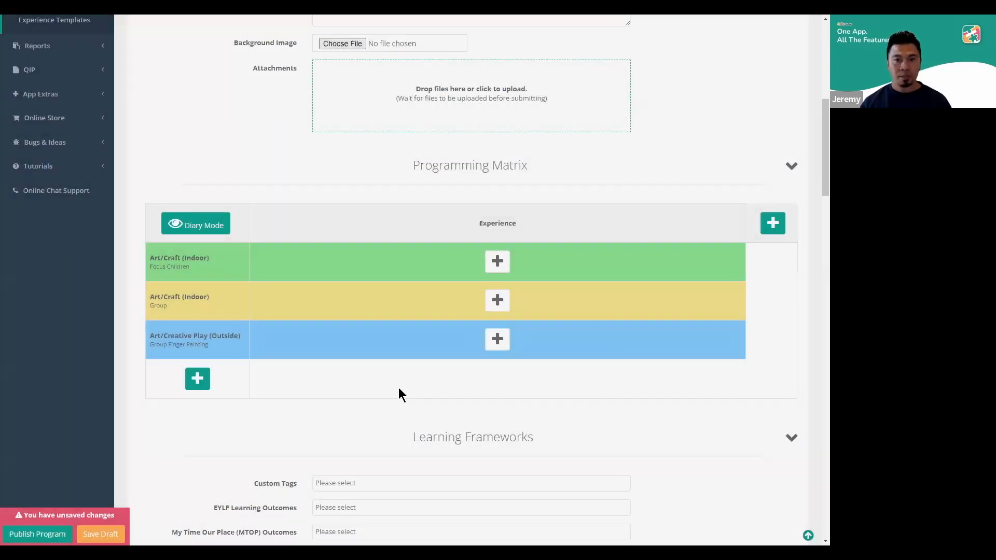
scroll(338, 395, "up", 4)
scroll(347, 338, "down", 3)
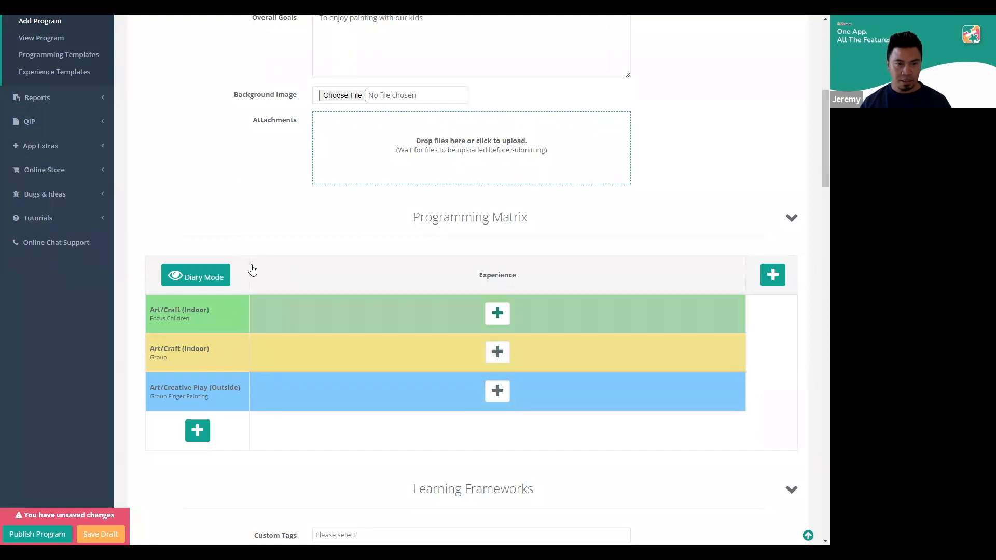
Preview the Programming Matrix in Diary Mode, check its category sections, and return to Table Mode
left_click(197, 279)
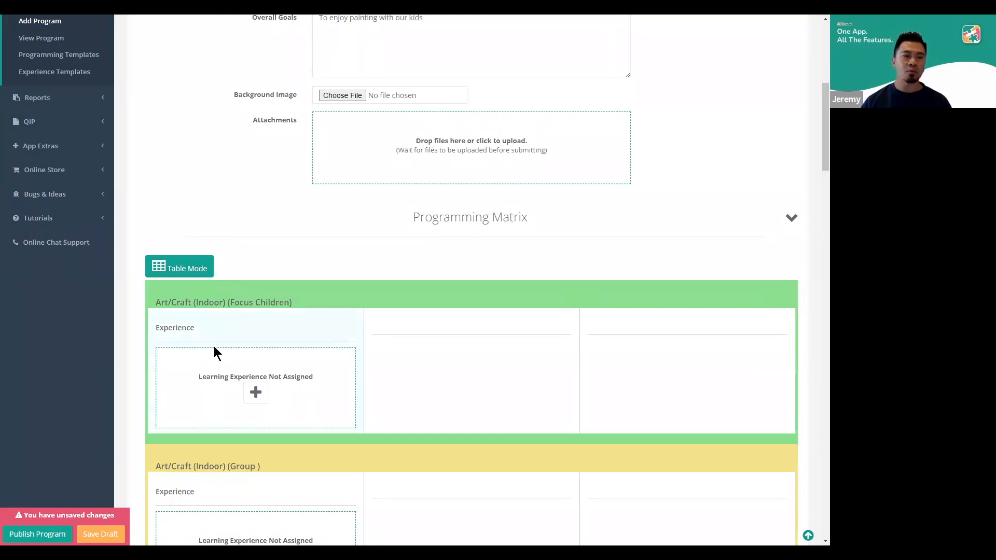
scroll(246, 313, "down", 3)
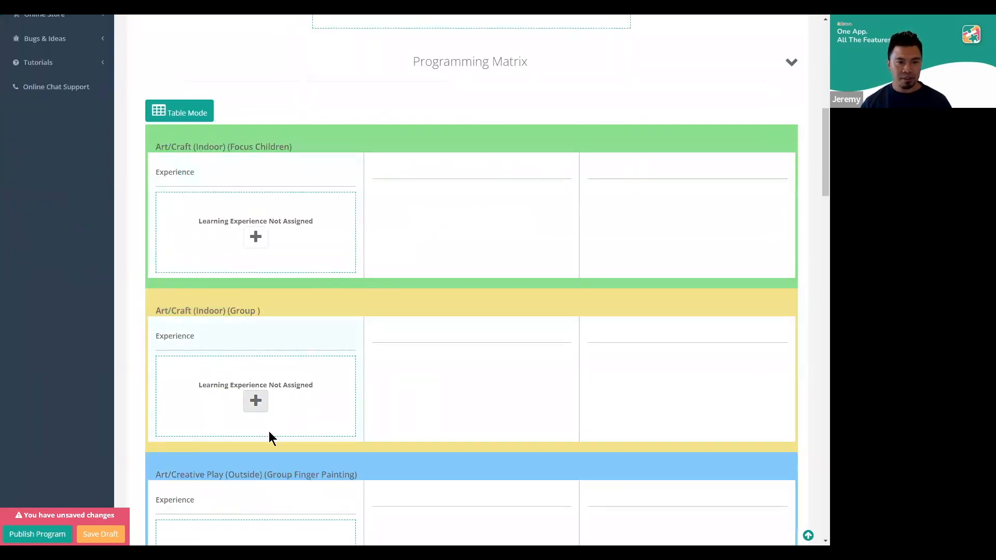
scroll(271, 431, "down", 3)
scroll(278, 431, "up", 3)
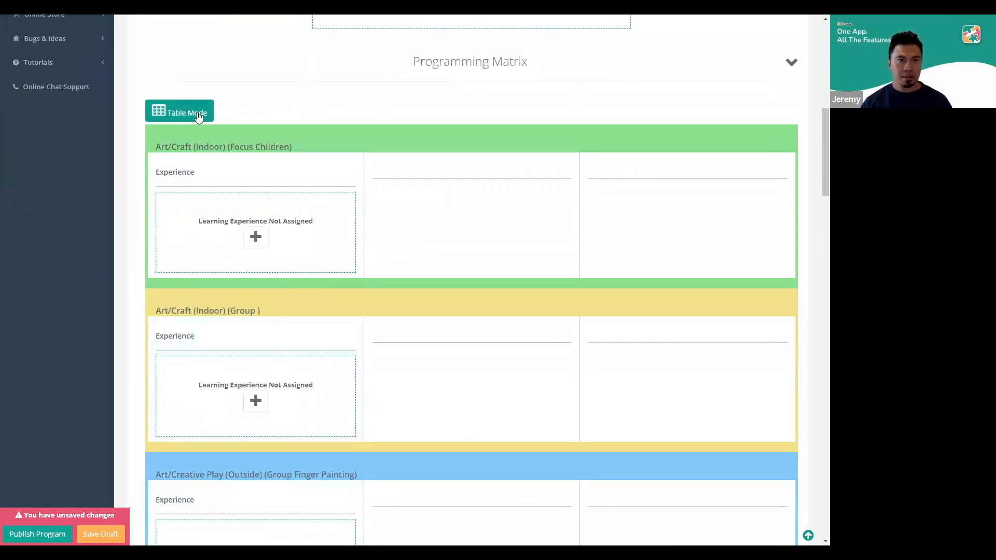
left_click(198, 117)
scroll(384, 293, "up", 3)
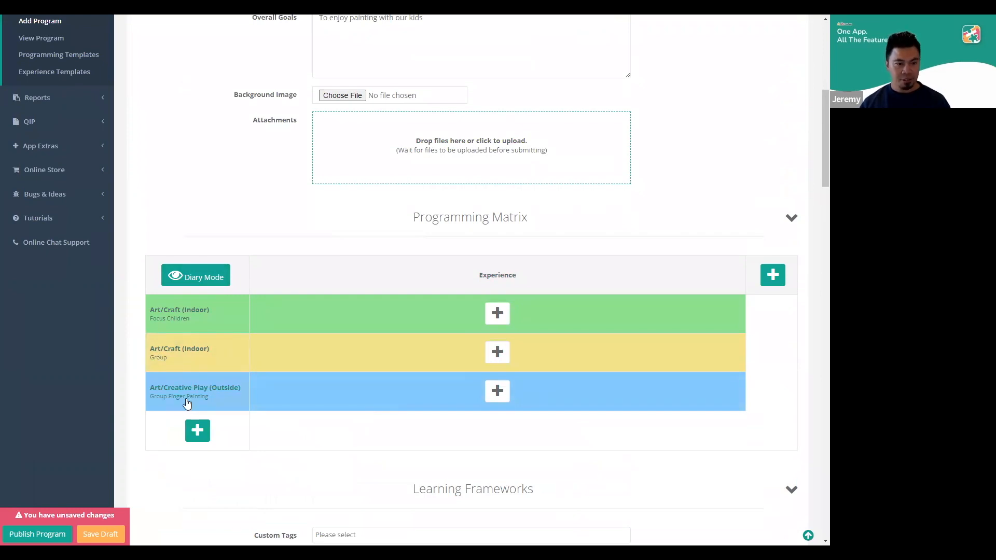
Save the curriculum program as a draft
left_click(100, 535)
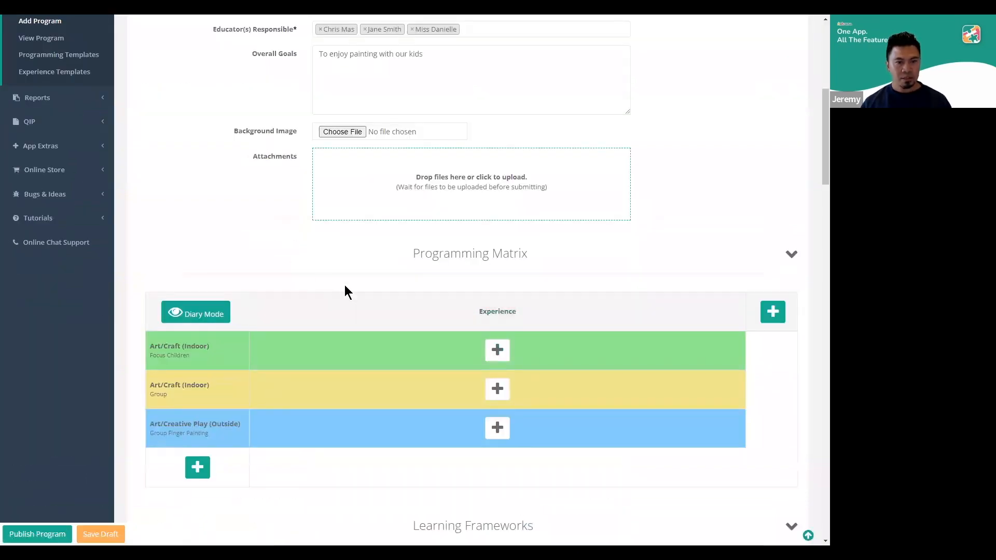
scroll(344, 282, "up", 1)
scroll(346, 261, "up", 2)
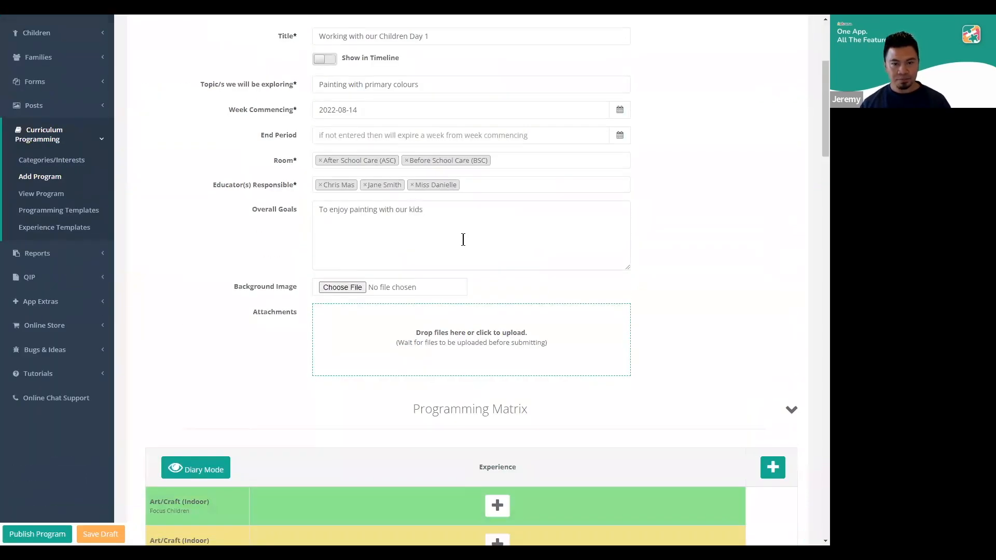
Add a column named "Test" without a description to the Programming Matrix
scroll(466, 229, "down", 5)
left_click(774, 207)
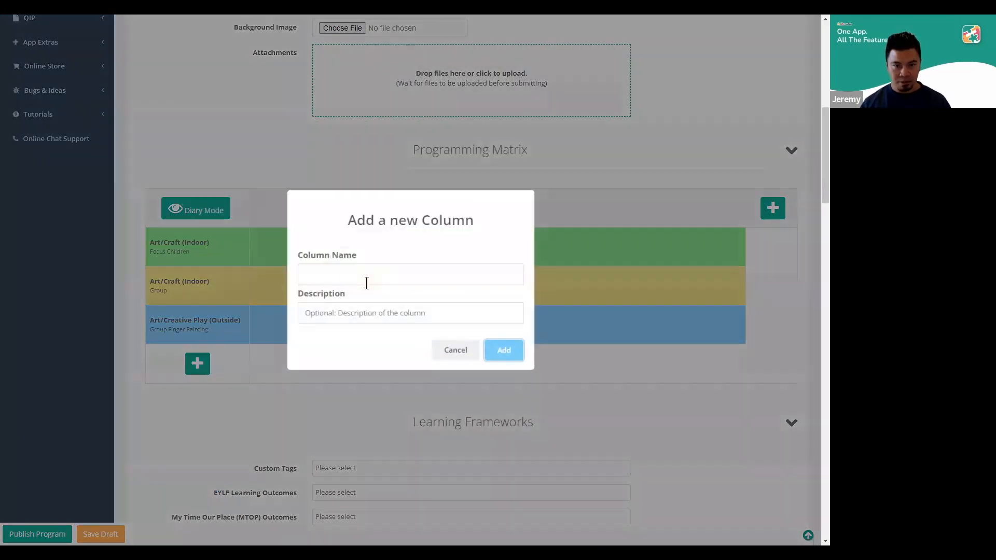
type("Test")
left_click(497, 348)
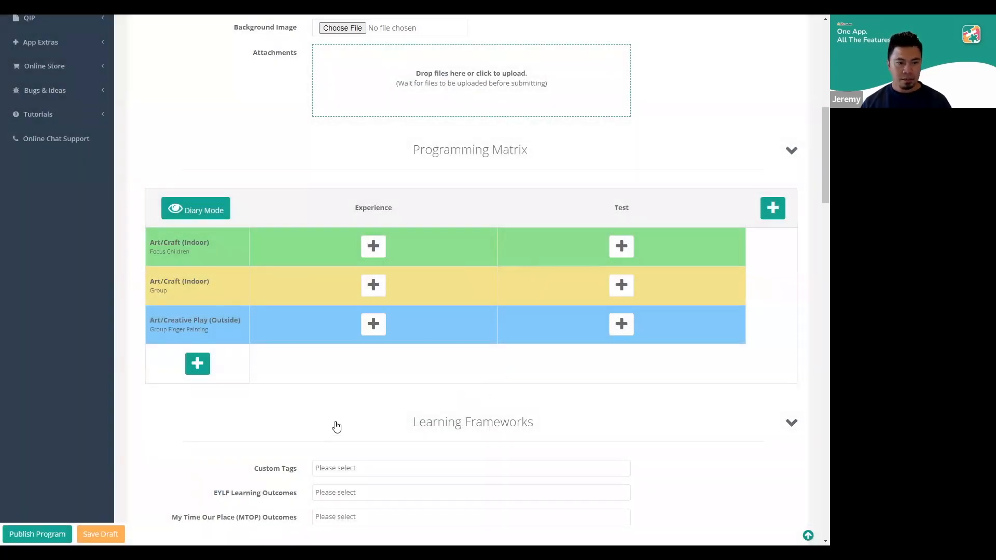
scroll(327, 420, "up", 2)
scroll(328, 422, "down", 1)
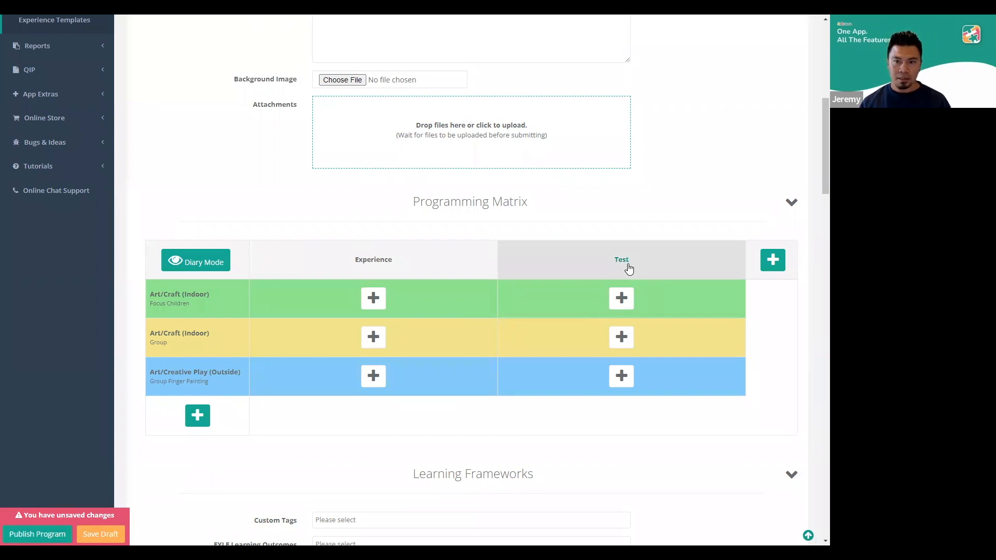
scroll(458, 274, "up", 3)
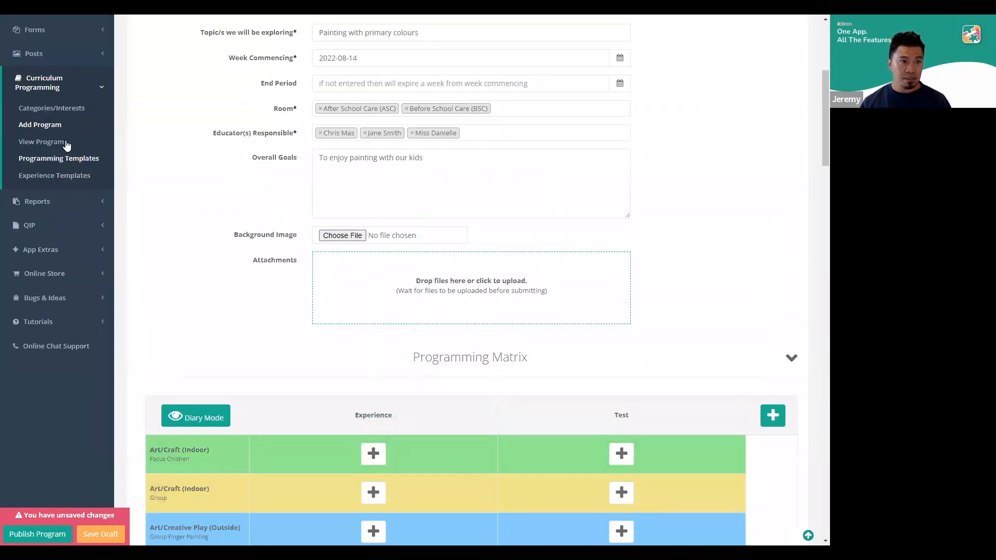
left_click(62, 141)
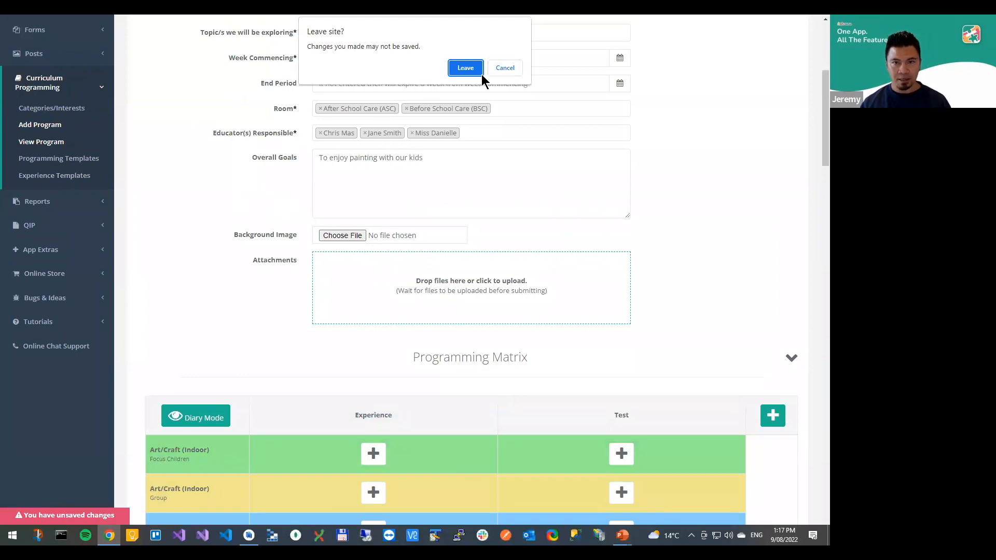
left_click(504, 70)
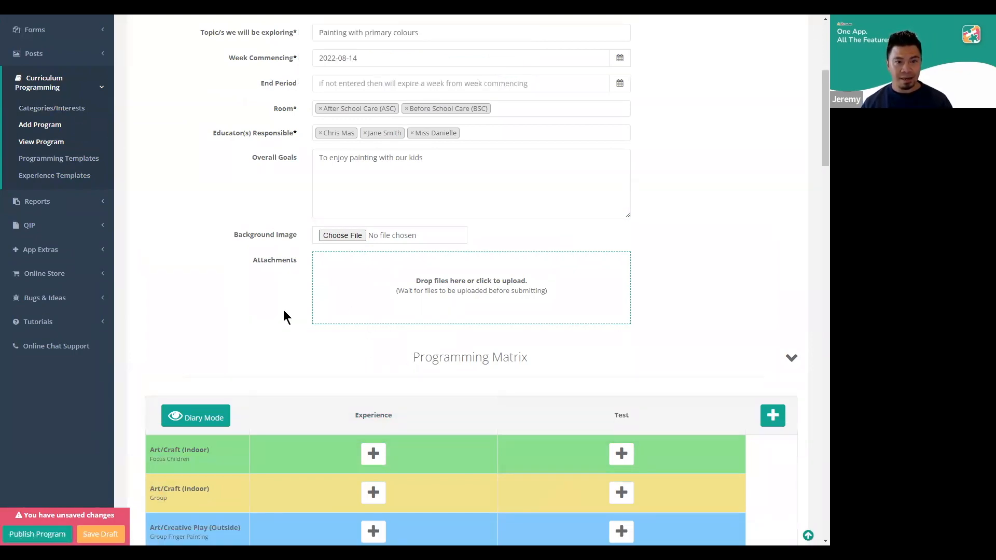
Delete the Test column from the Programming Matrix
scroll(373, 379, "down", 4)
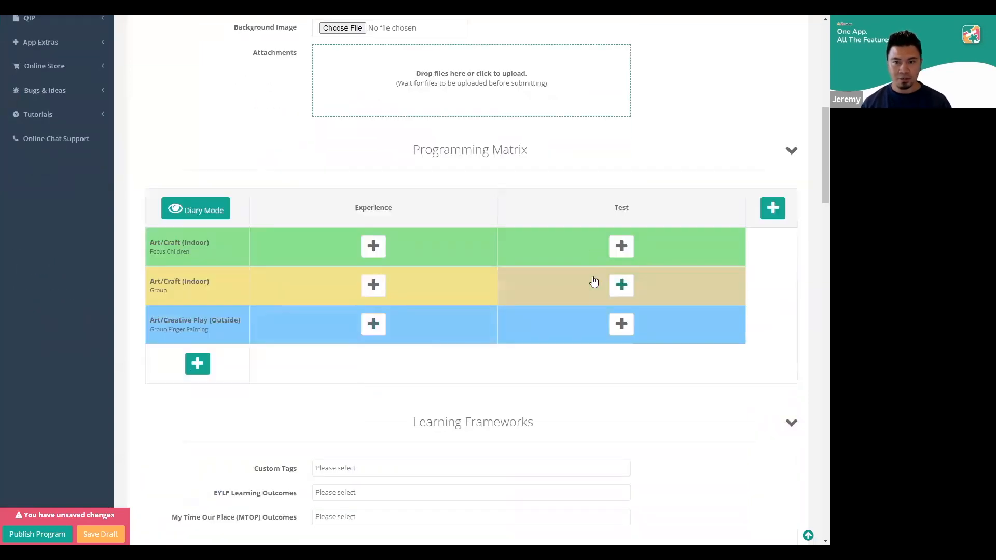
left_click(622, 209)
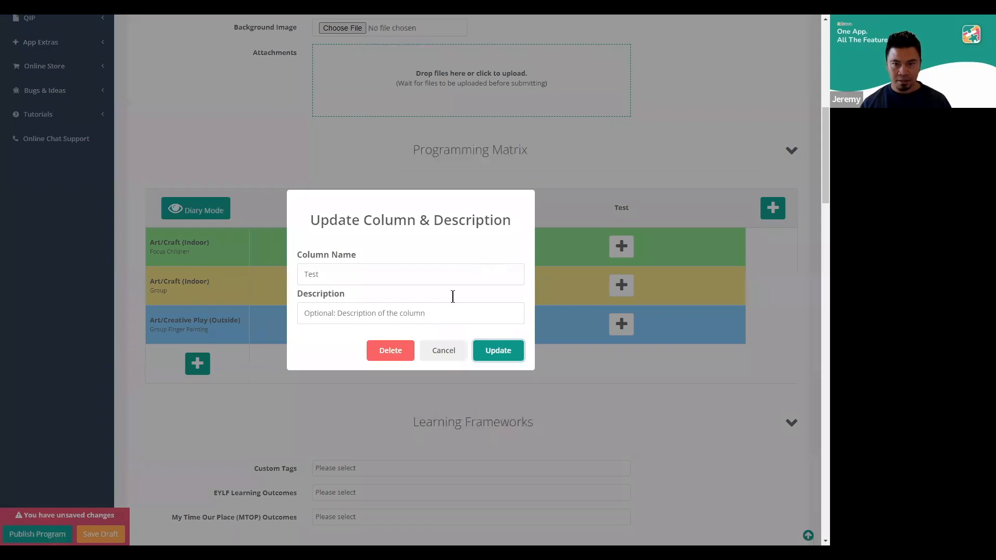
left_click(388, 347)
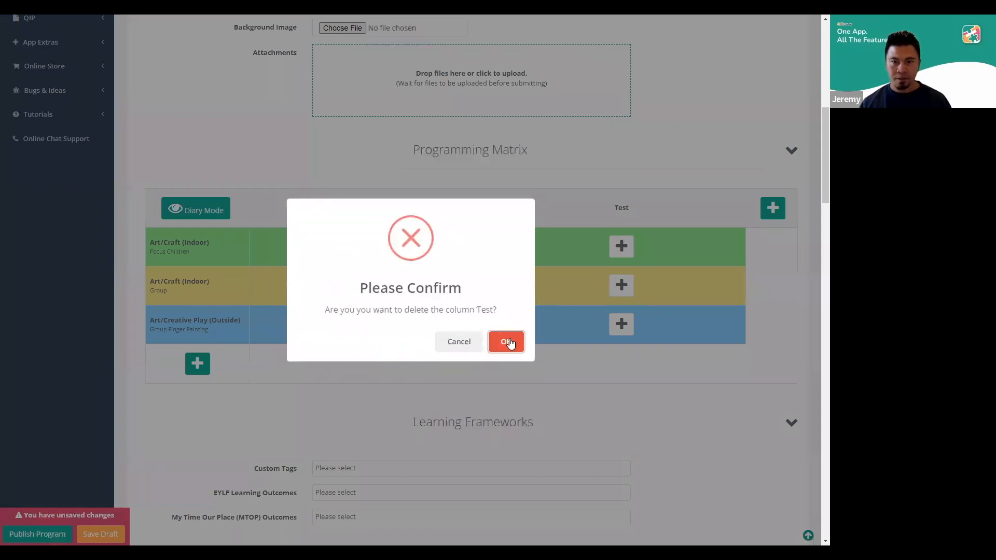
left_click(508, 342)
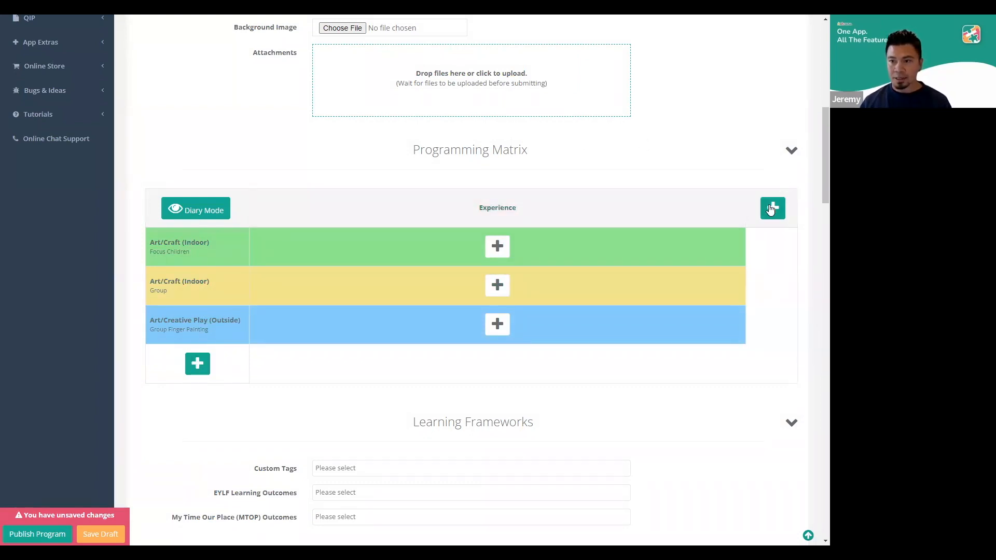
Rename the Experience column to "Painting on Canvas" and add a second matrix column named "Painting on Booklet", both without descriptions
left_click(482, 208)
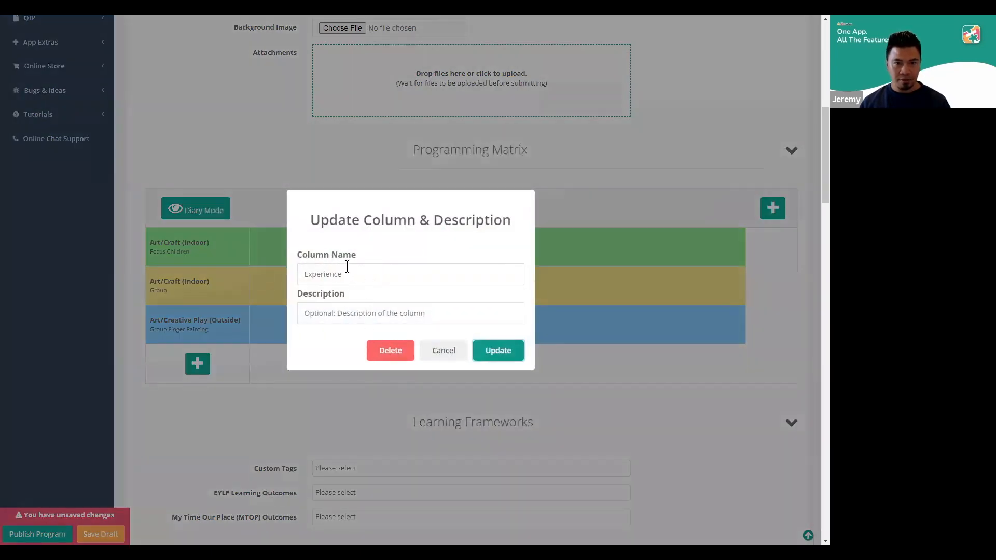
left_click(365, 312)
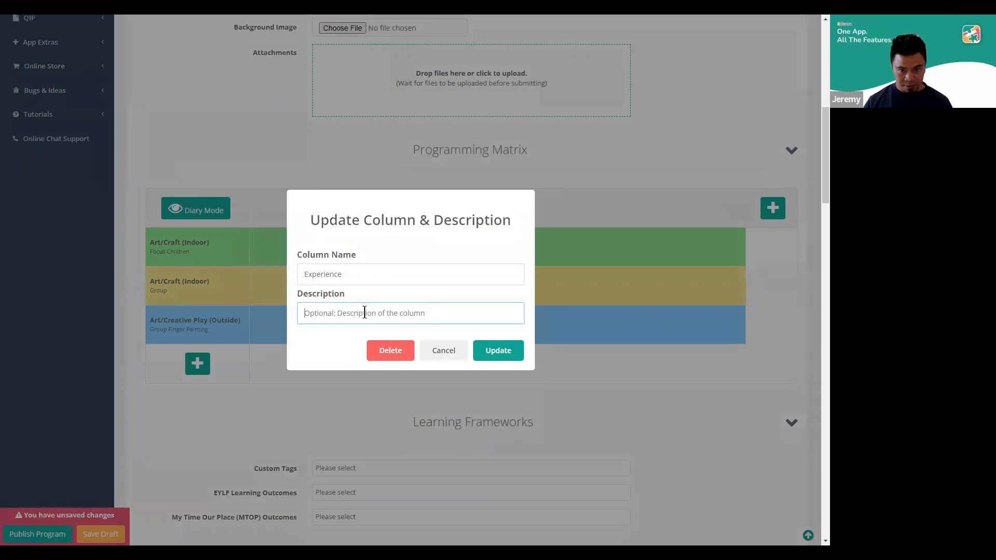
left_click_drag(358, 279, 302, 266)
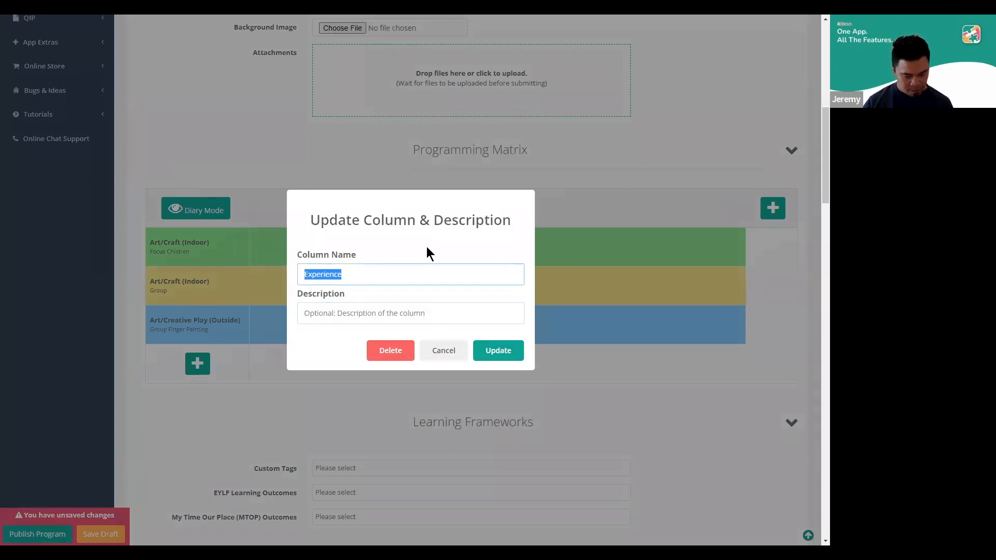
type("P")
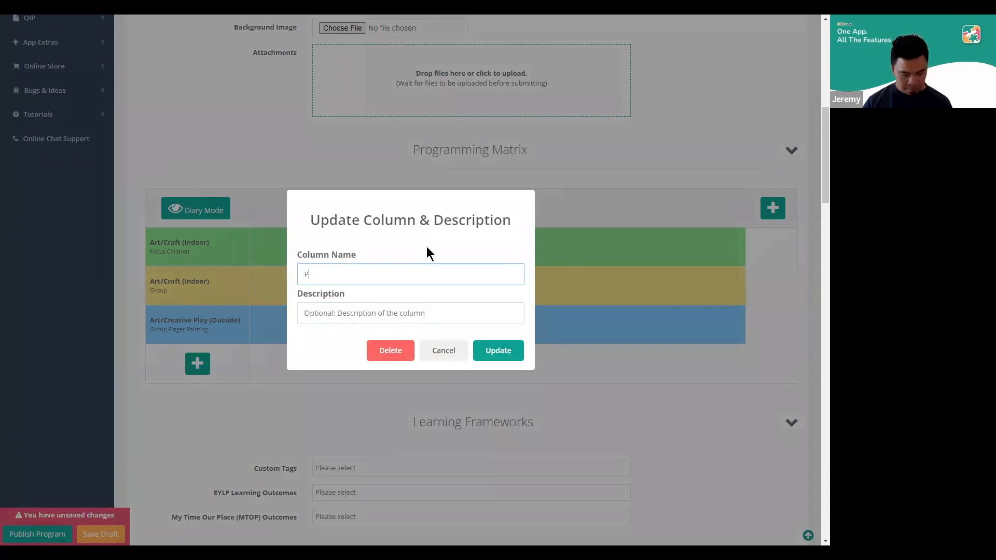
type("ainting on Canvas")
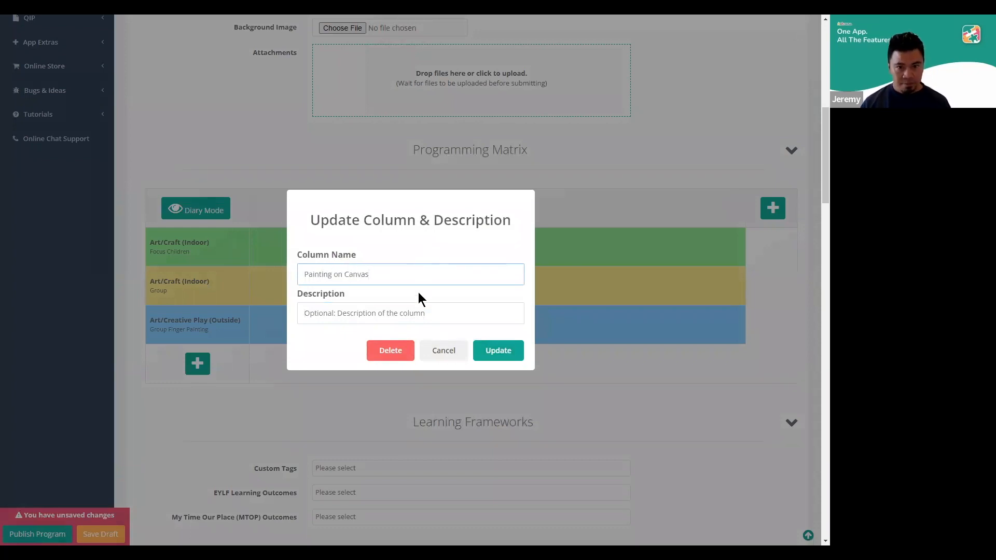
left_click(494, 348)
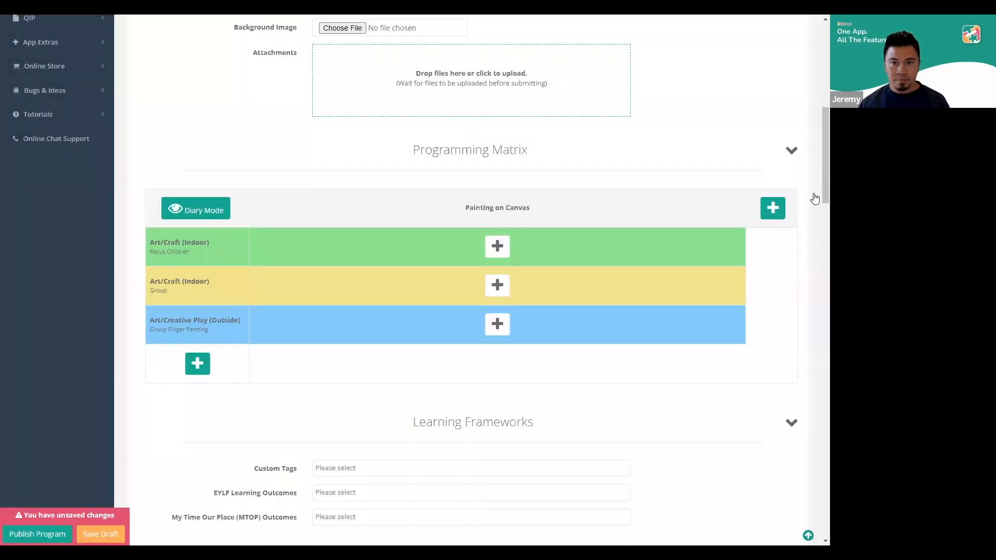
left_click(773, 208)
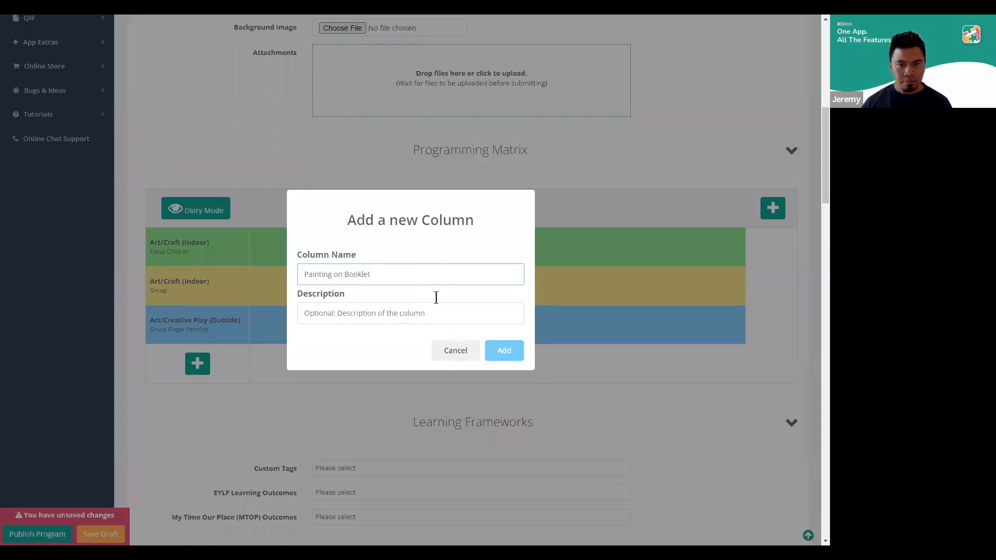
left_click(506, 353)
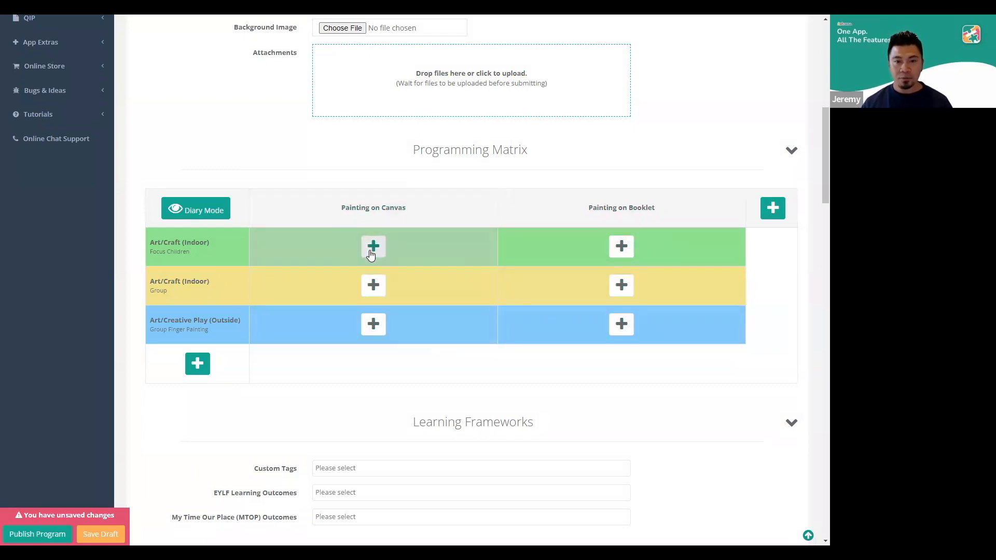
Apply the Training Experience Day 1 template to the entire Art/Craft (Indoor) Focus Children row
scroll(378, 253, "up", 2)
left_click(377, 351)
scroll(391, 283, "down", 1)
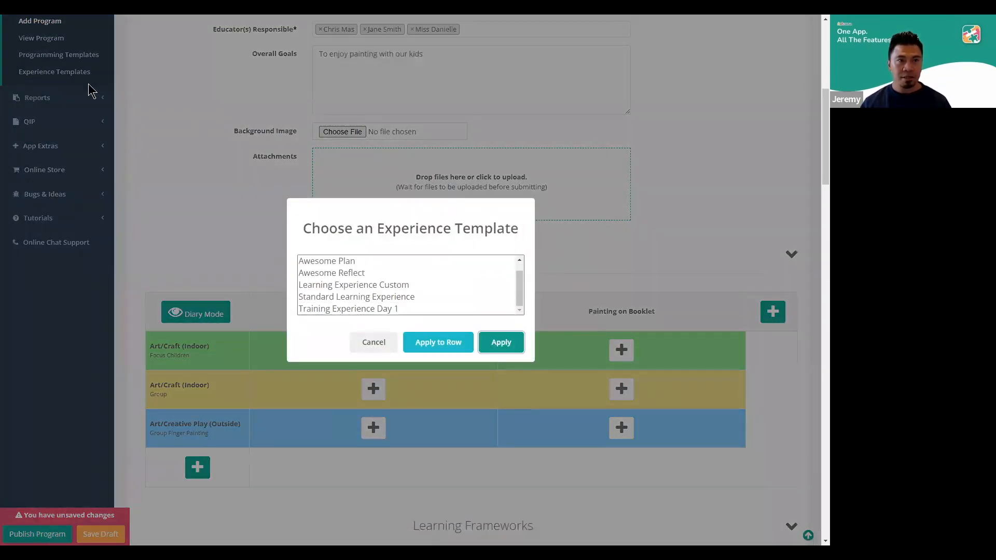
left_click(334, 309)
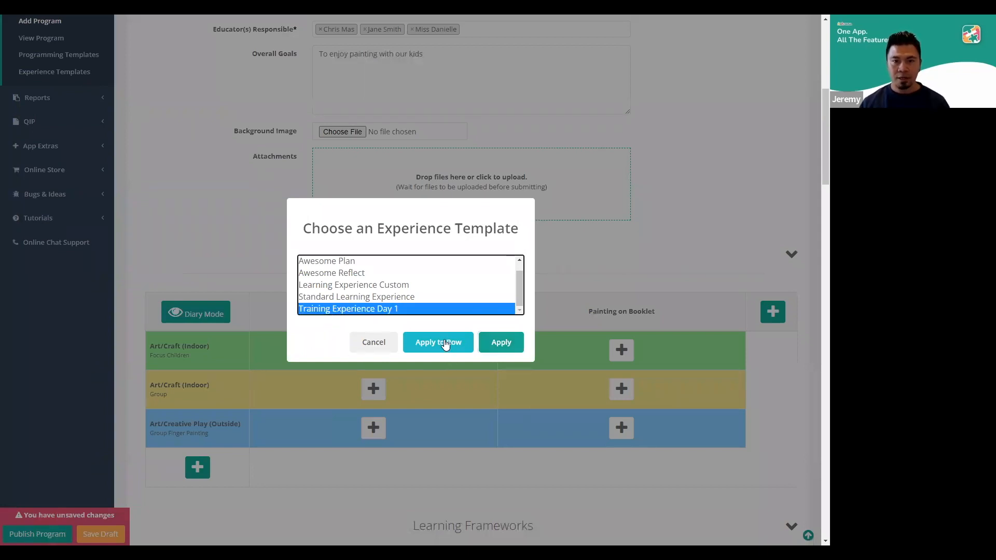
left_click(405, 342)
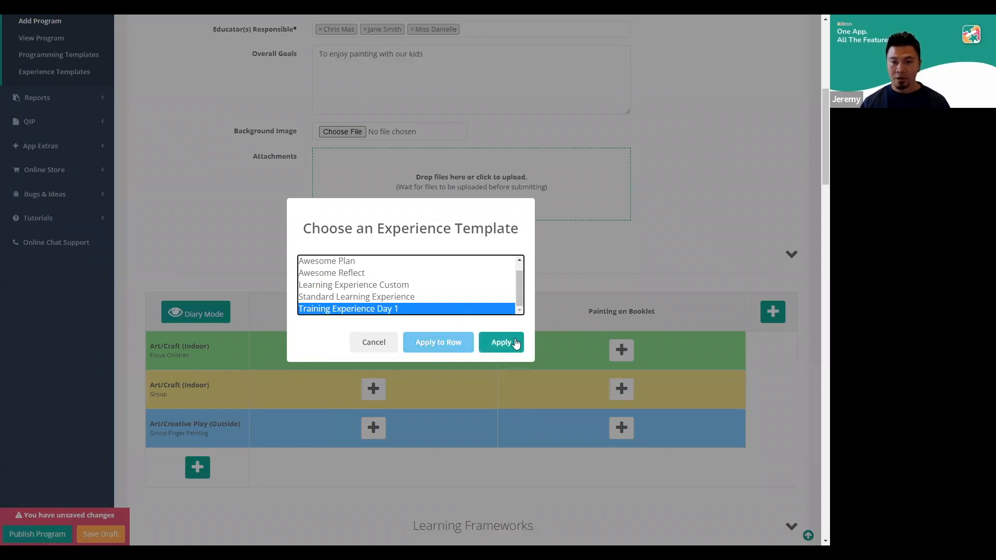
left_click(435, 344)
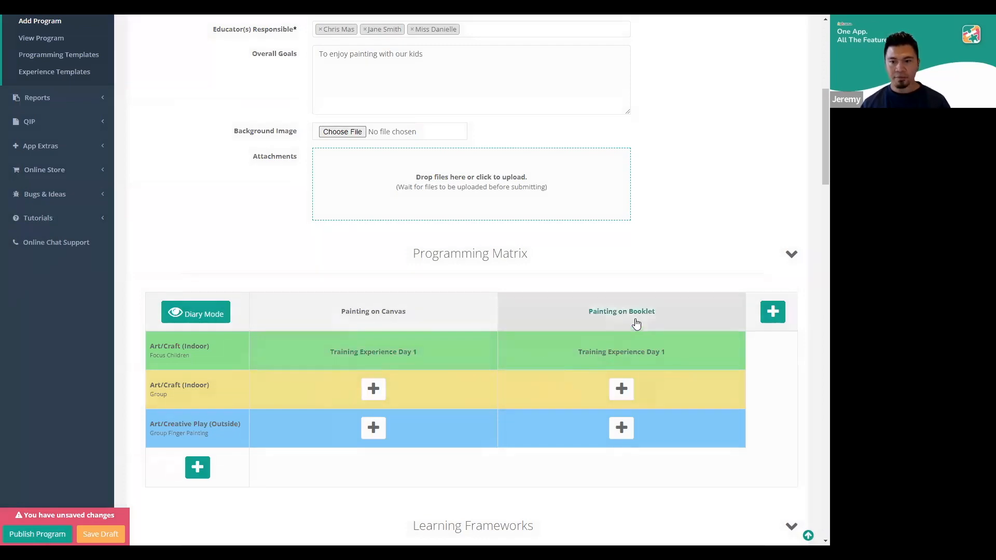
Remove the learning experience from the Painting on Booklet cell of the Focus Children row
mouse_move(592, 342)
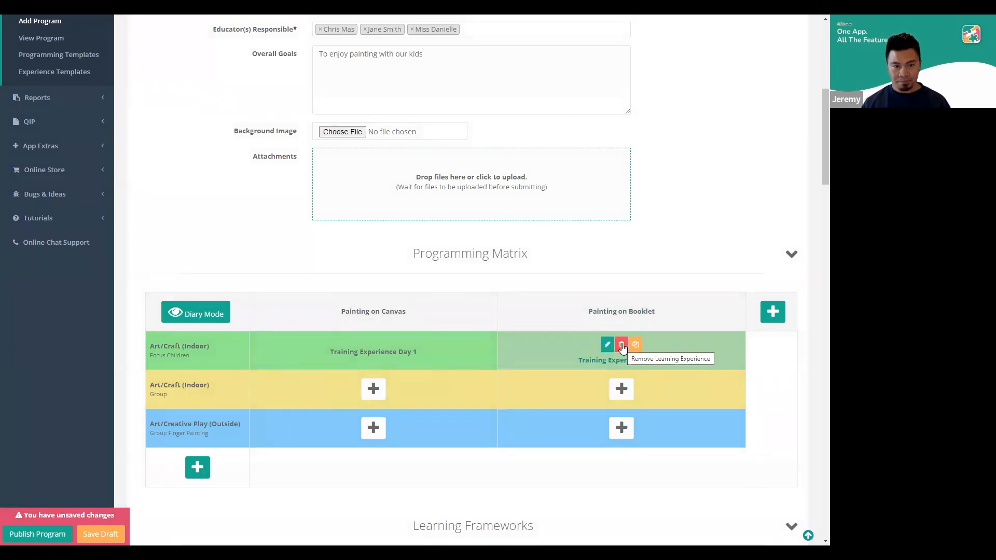
left_click(622, 345)
left_click(498, 343)
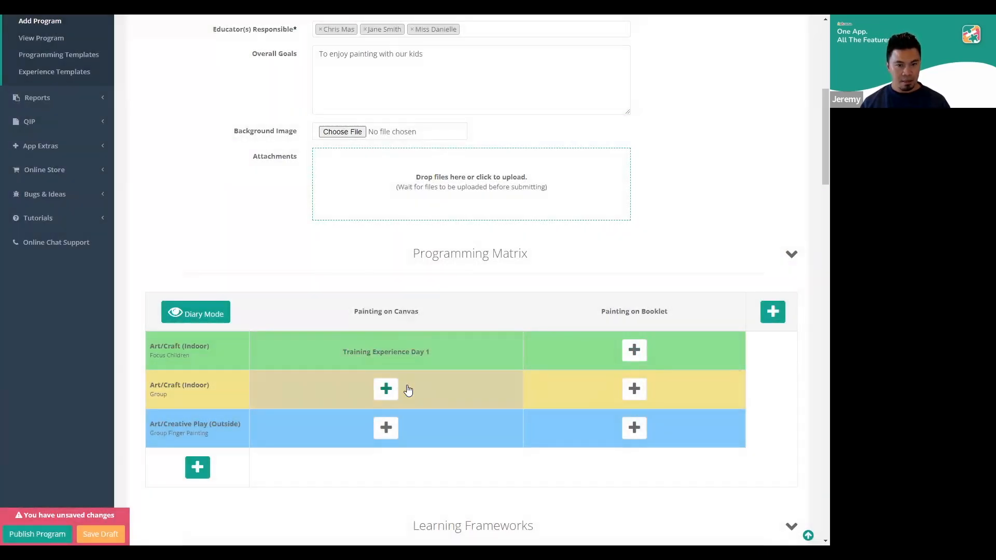
Edit the Painting on Canvas experience in the Focus Children row, setting its title to "Painting Trees and Sky" and its date to 2022-08-14
mouse_move(381, 347)
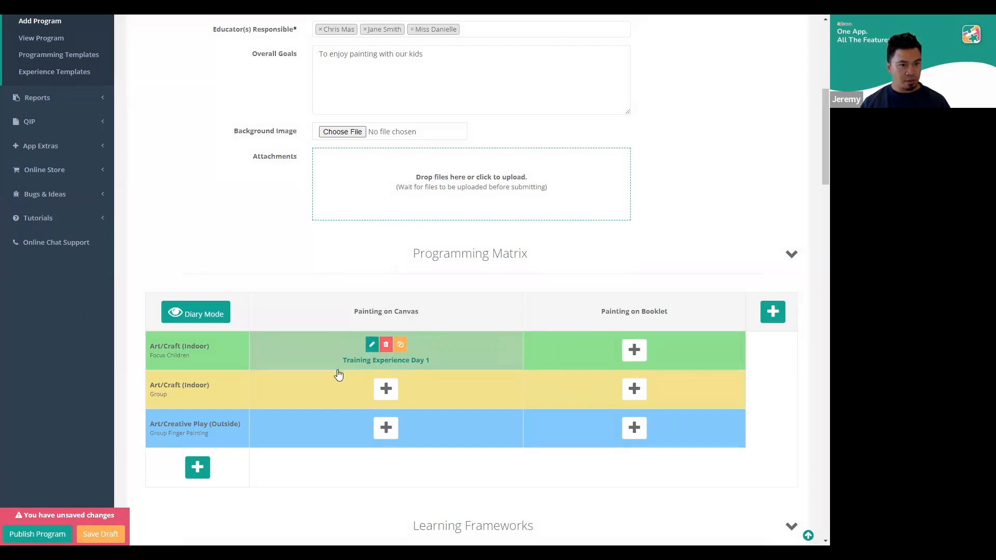
left_click(372, 347)
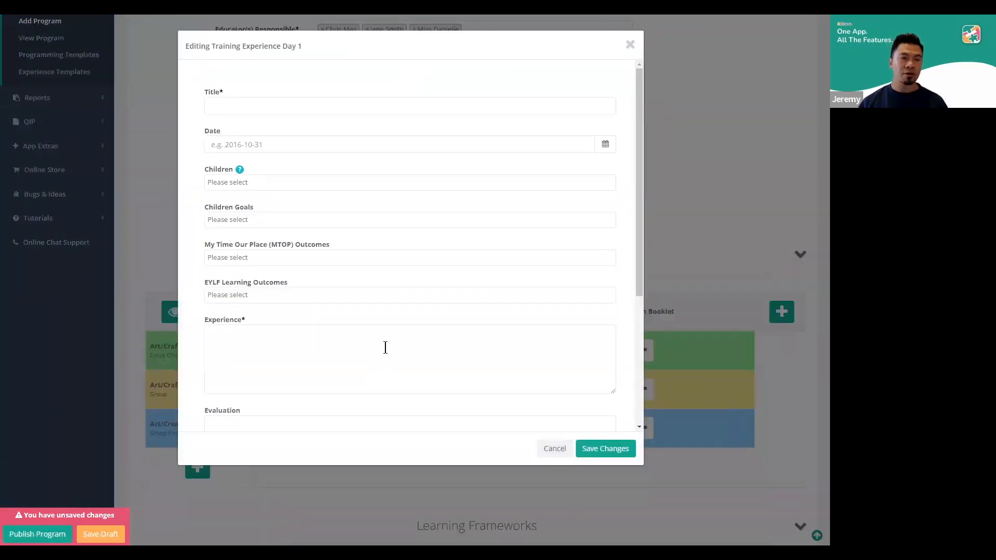
left_click(291, 102)
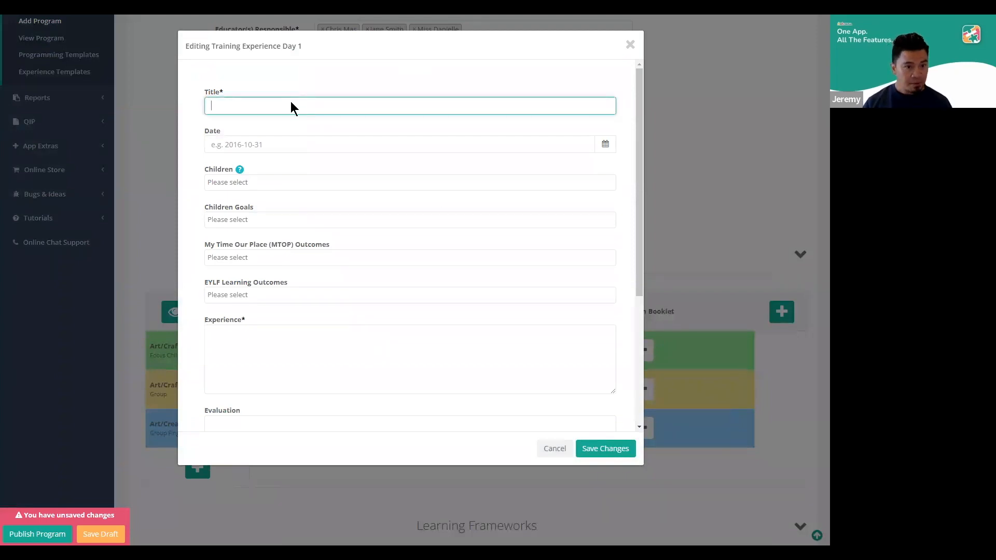
type("P")
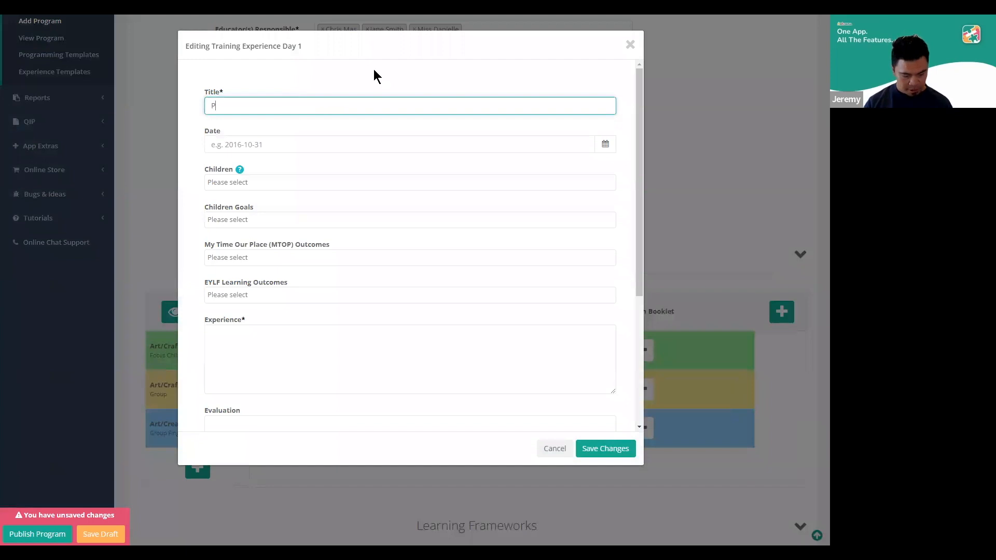
type("ainting Tr")
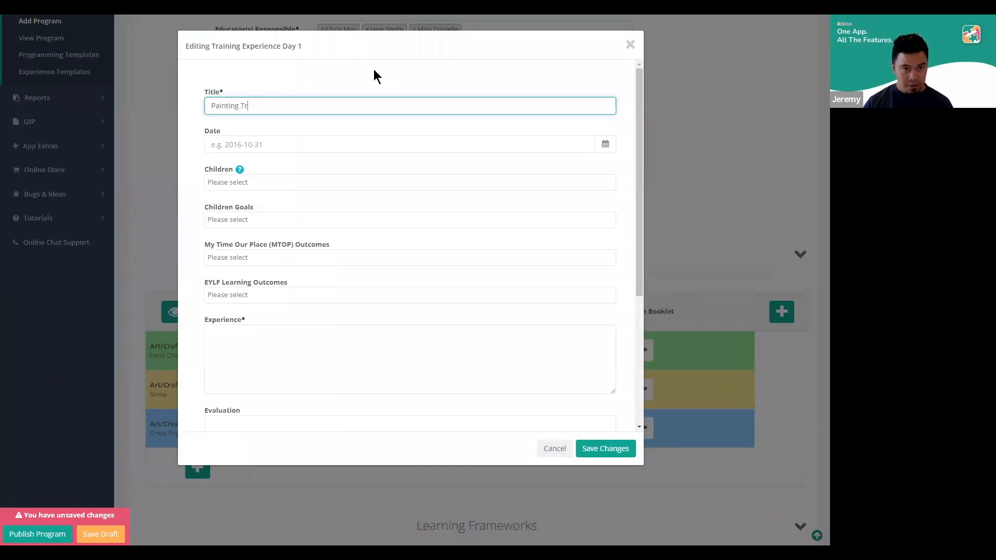
type("ees and ")
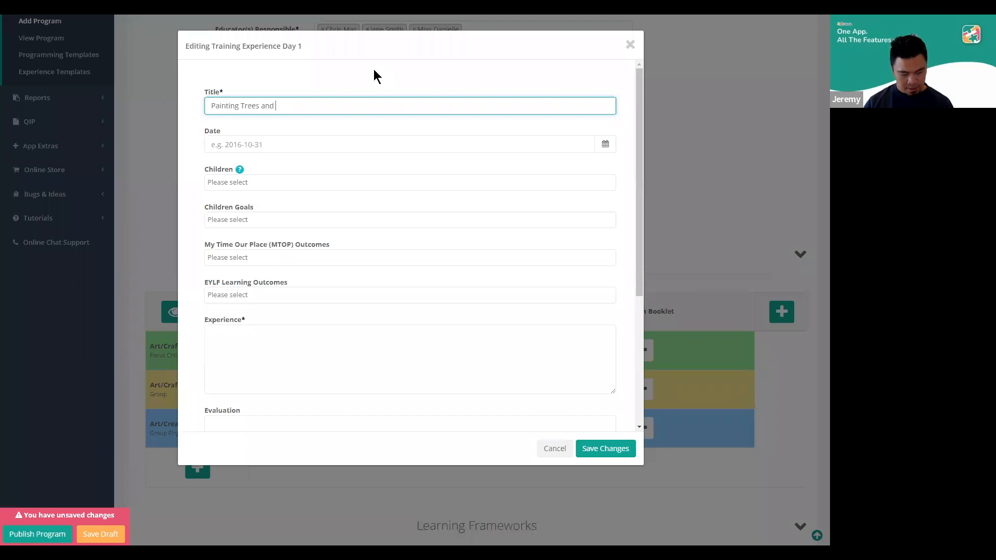
type("Sky")
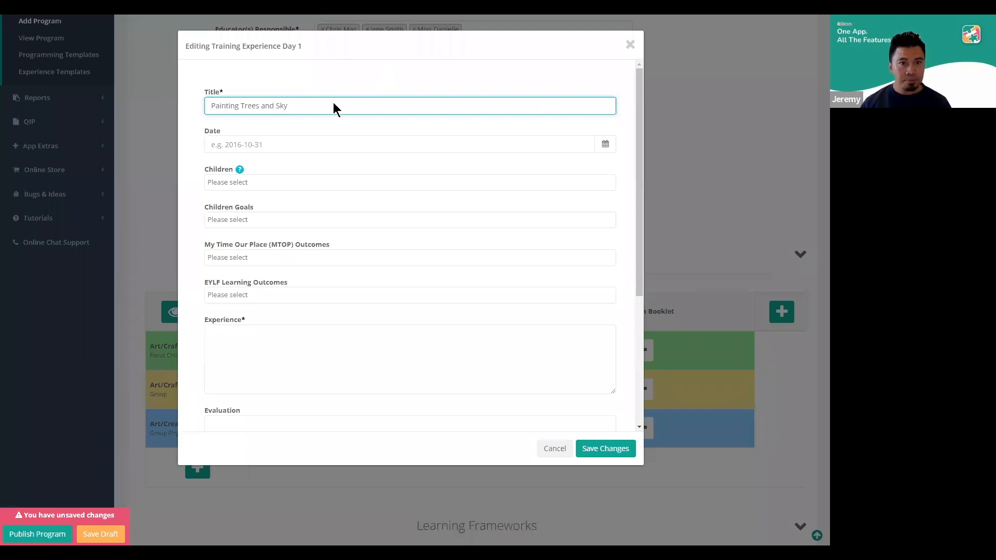
left_click(320, 144)
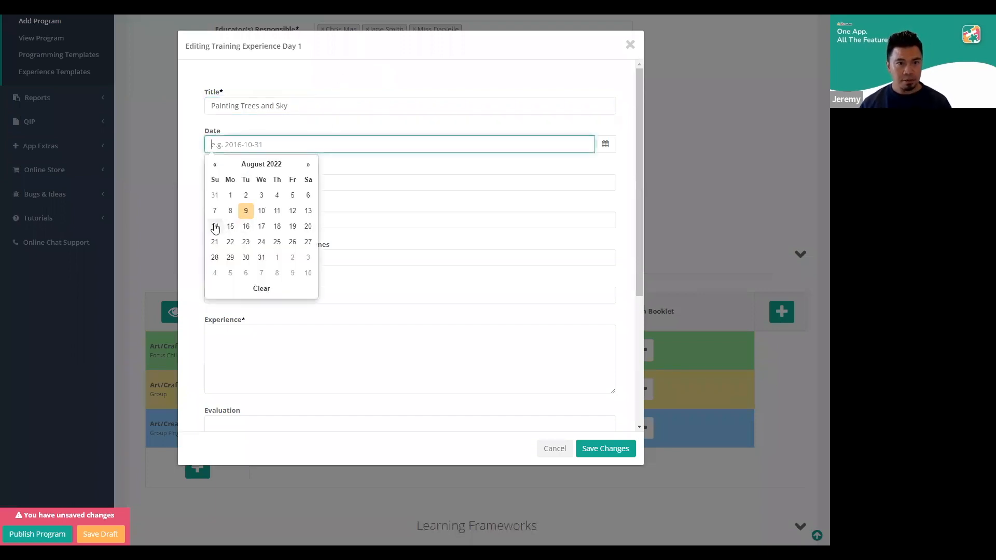
left_click(214, 225)
Assign two children to the experience: the first child listed and another found by searching for their first name
left_click(280, 182)
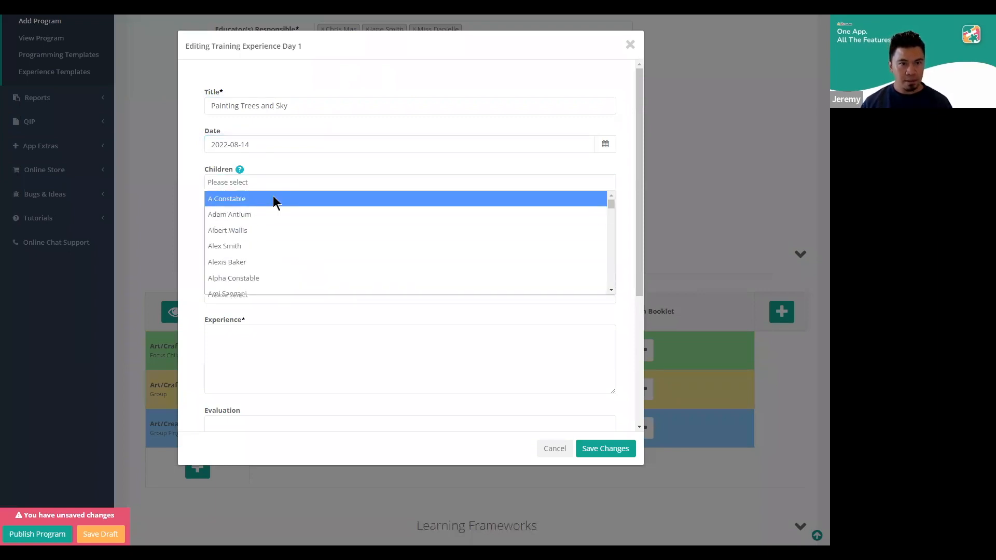
left_click(275, 201)
left_click(291, 185)
type("Omar")
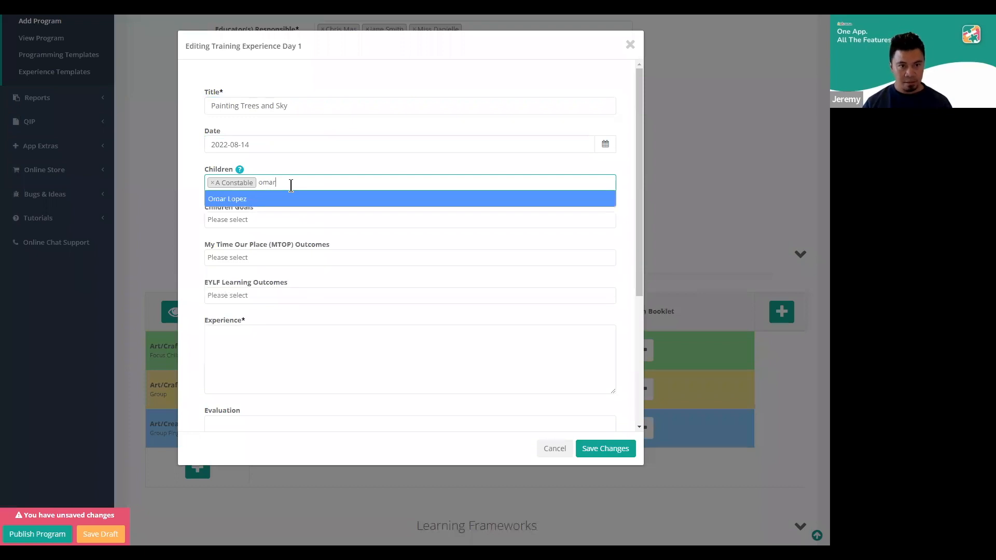
left_click(293, 196)
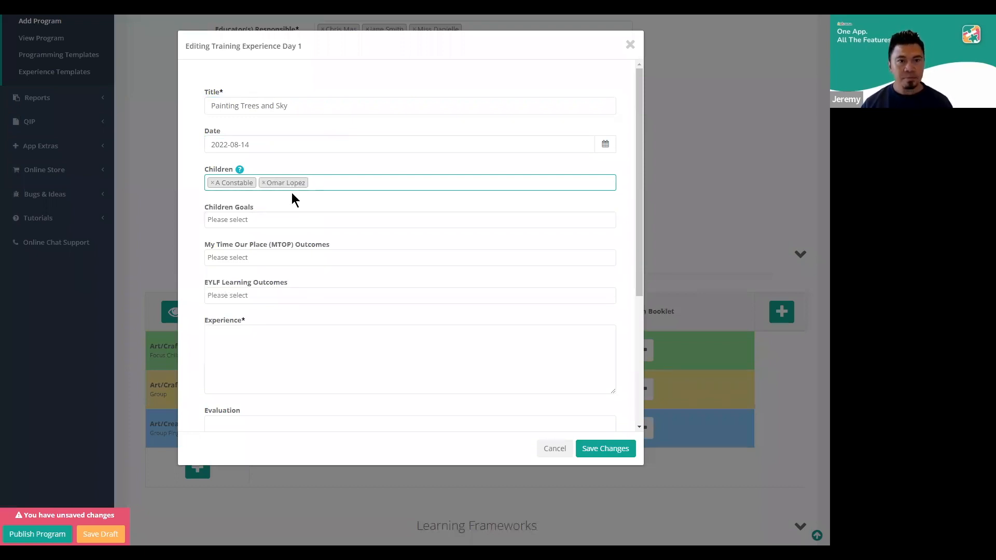
Check the available children goals without choosing any, and save the experience with its Experience text left blank
left_click(296, 224)
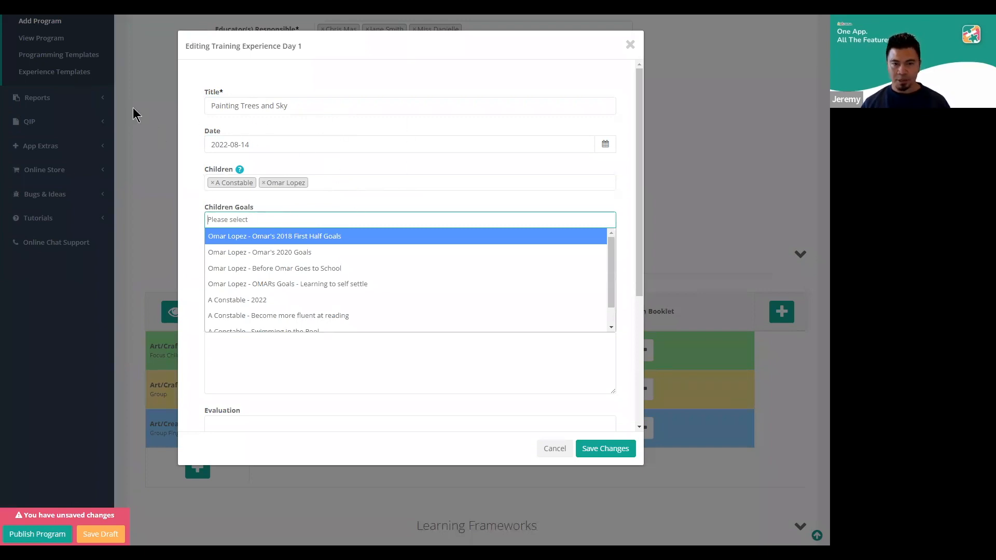
left_click(198, 207)
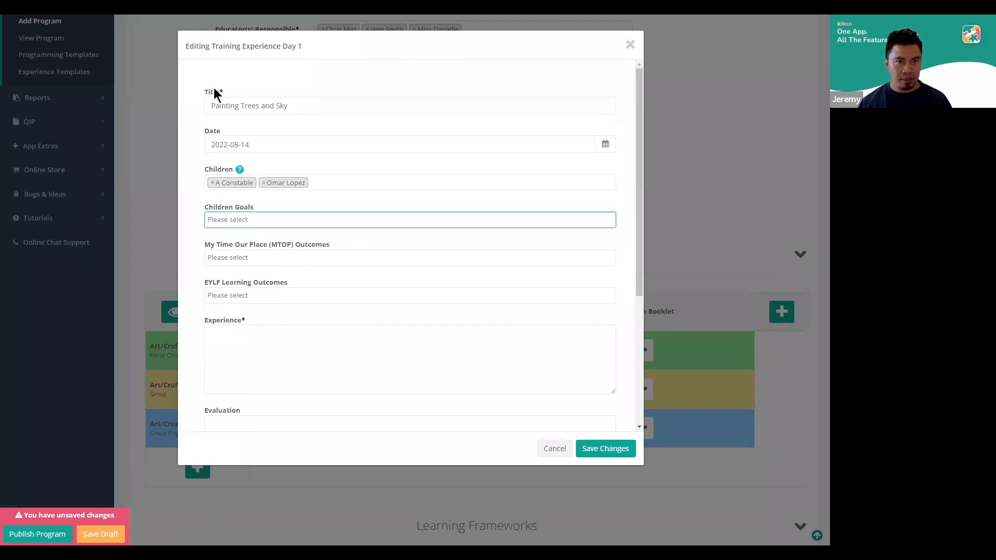
scroll(285, 254, "down", 2)
left_click_drag(257, 216, 210, 223)
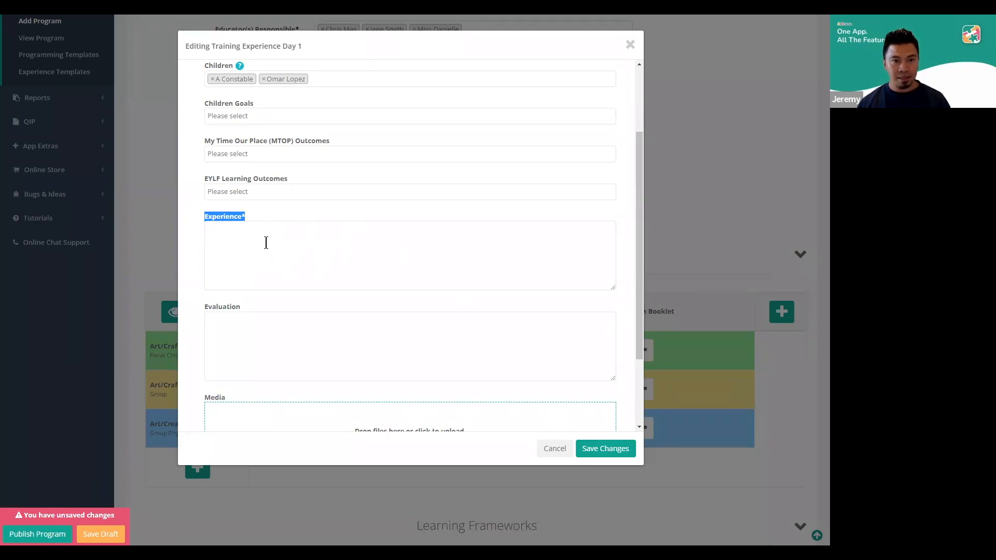
left_click(586, 451)
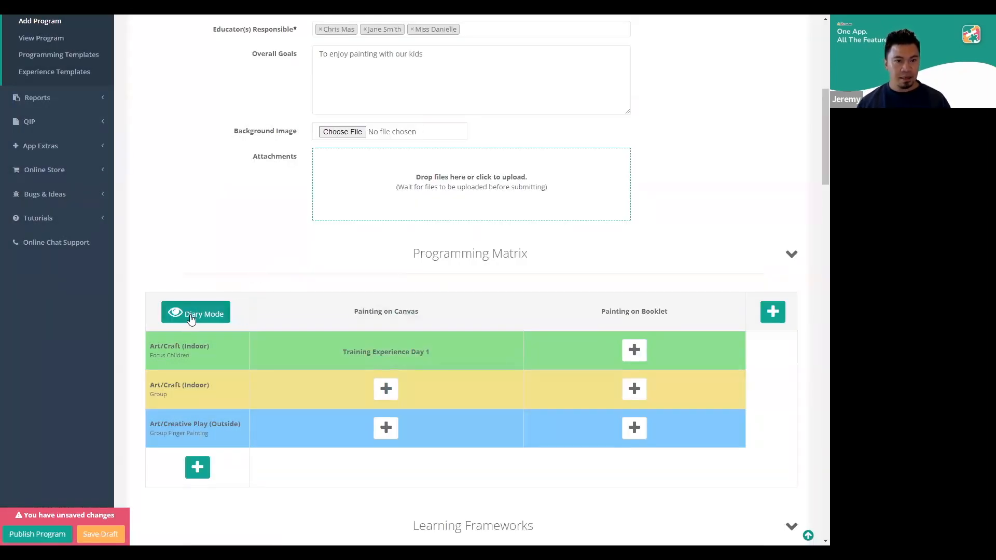
Switch the Programming Matrix to Diary Mode, comparing it with the table layout
left_click(190, 314)
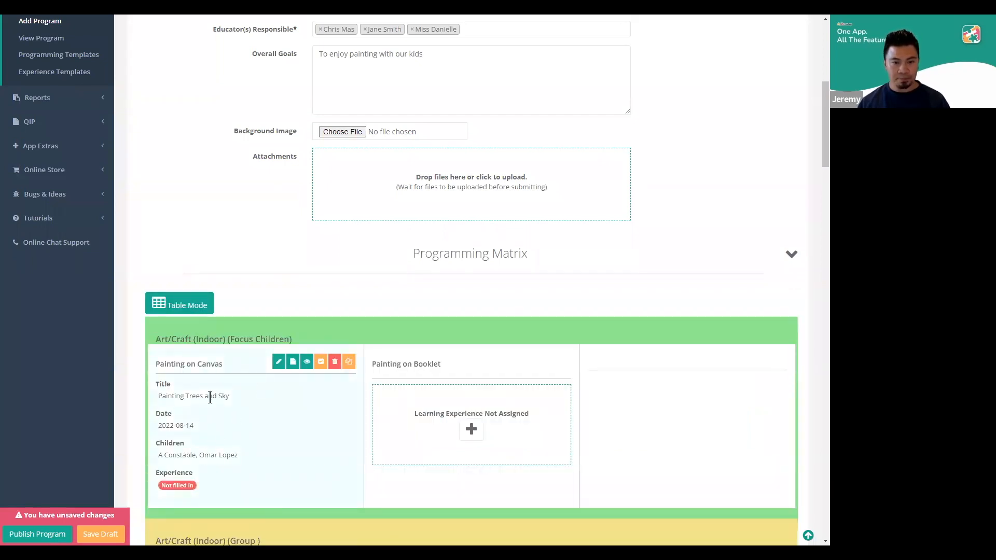
left_click(190, 305)
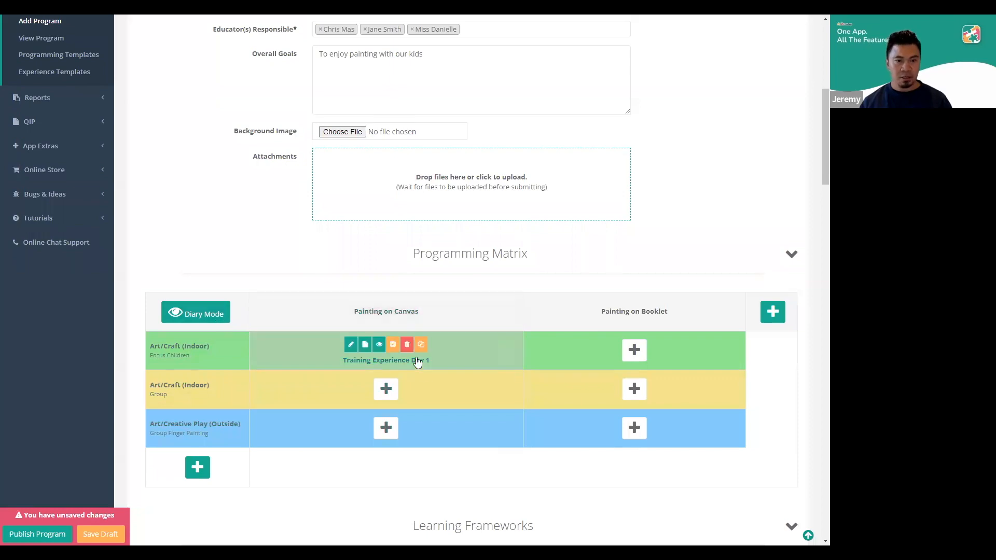
left_click(225, 314)
scroll(277, 301, "down", 4)
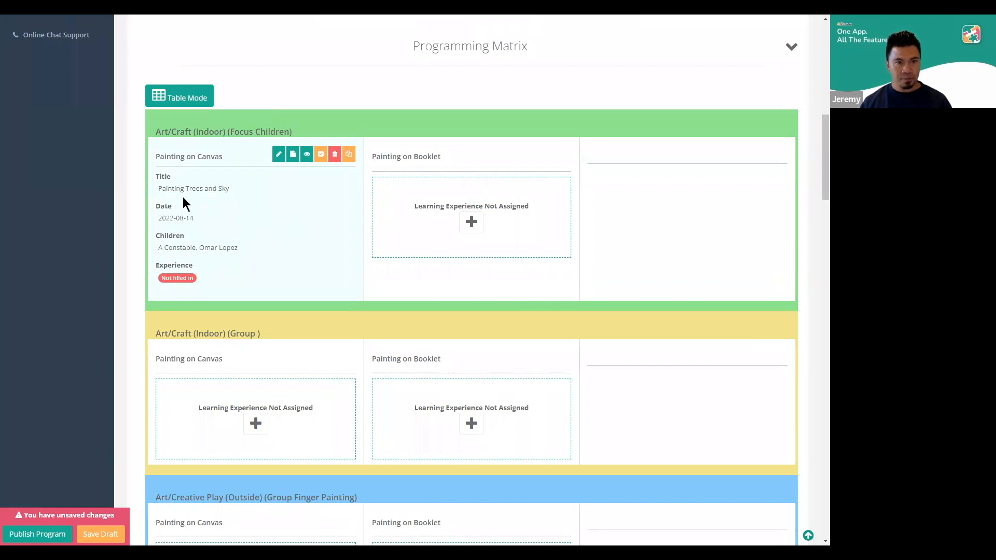
left_click(279, 155)
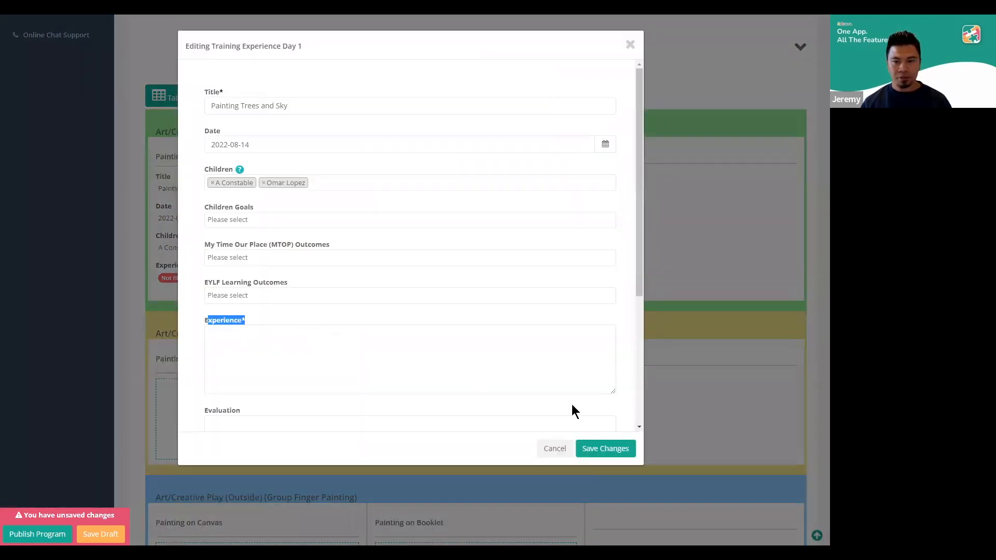
left_click(551, 449)
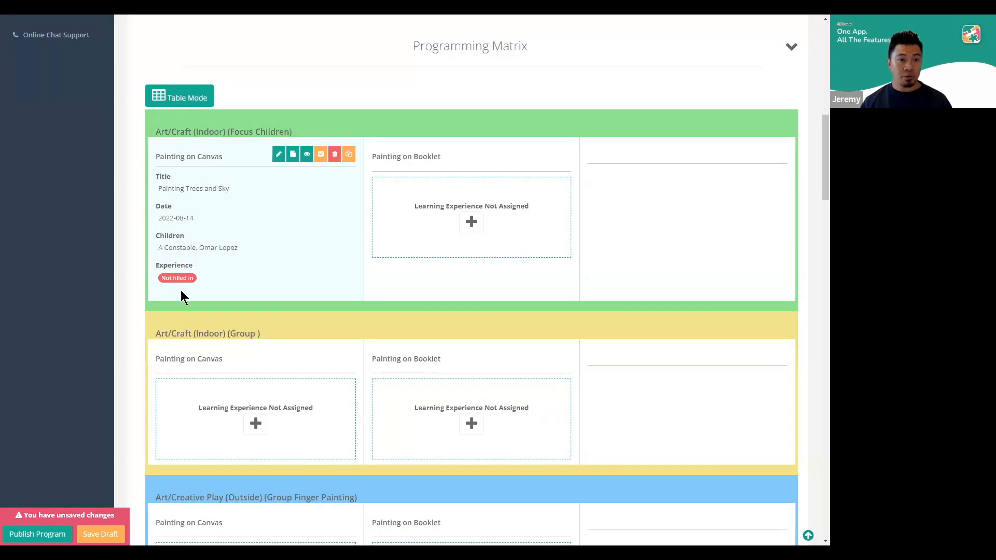
left_click_drag(160, 278, 199, 280)
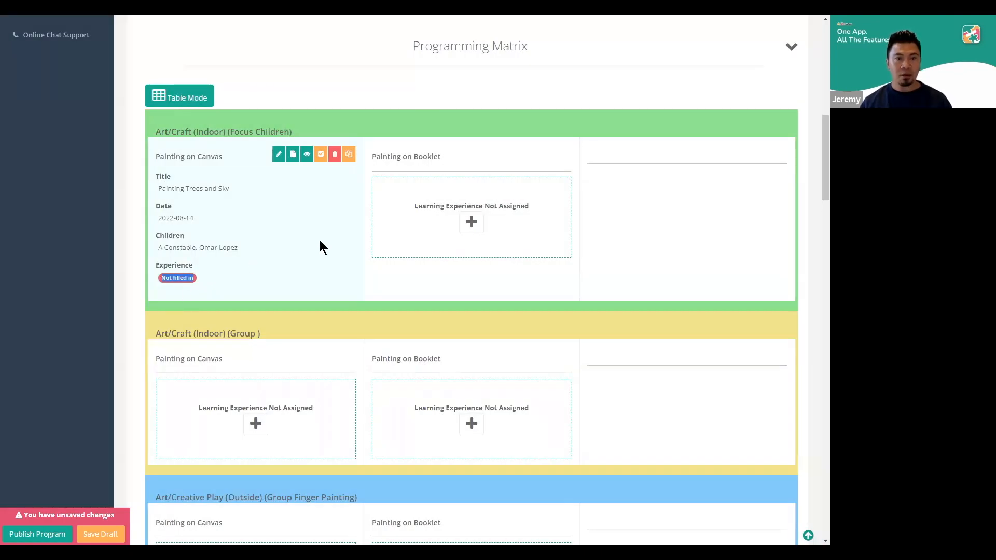
Try to mark the Painting on Canvas experience in the Focus Children row as completed
left_click(321, 155)
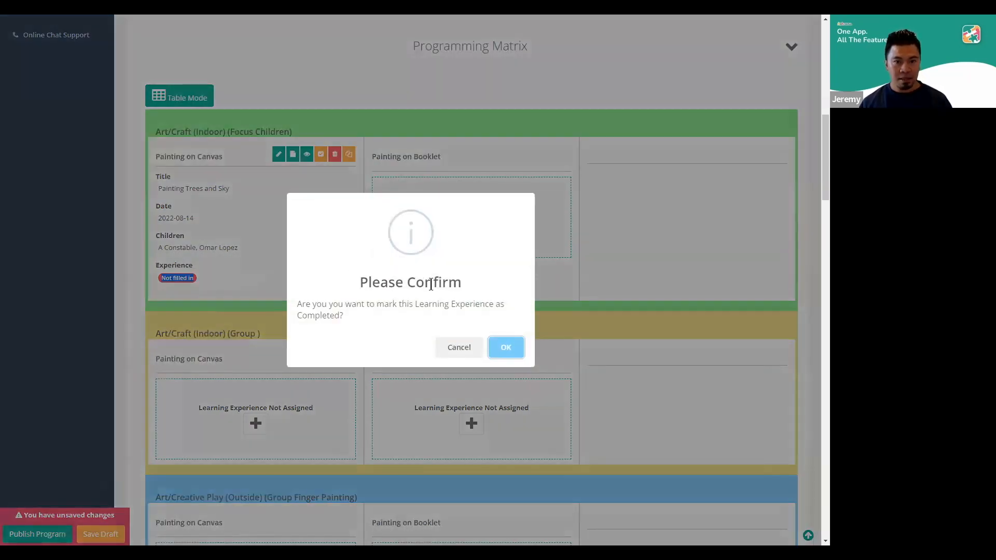
left_click(507, 346)
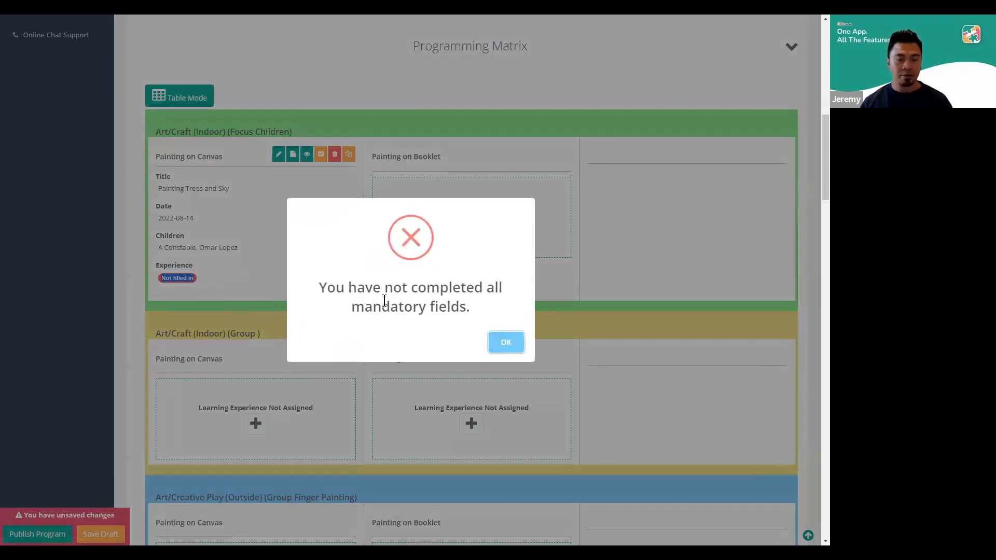
left_click(506, 344)
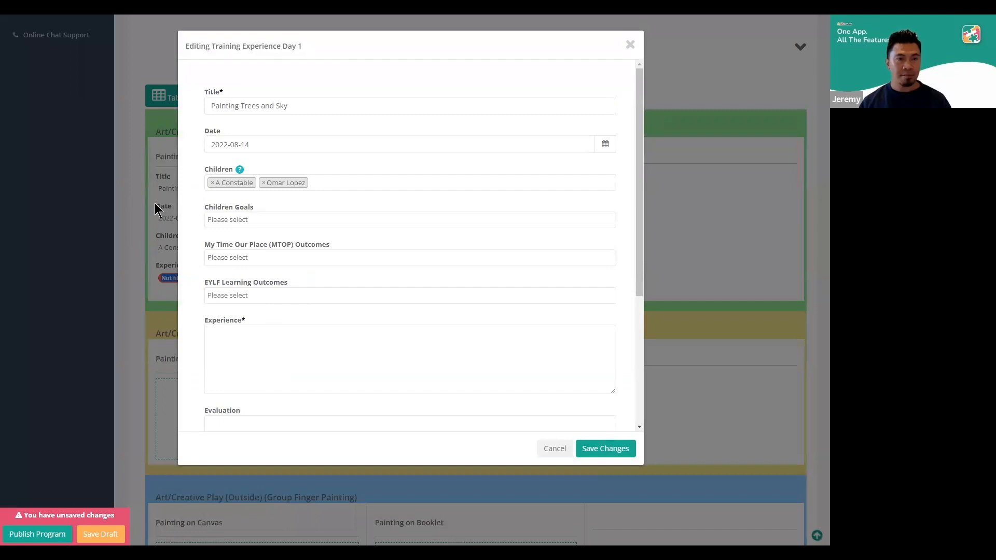
Enter "Our children to learn to paint trees, clouds and the sky" as the Experience text of Painting Trees and Sky
left_click(245, 347)
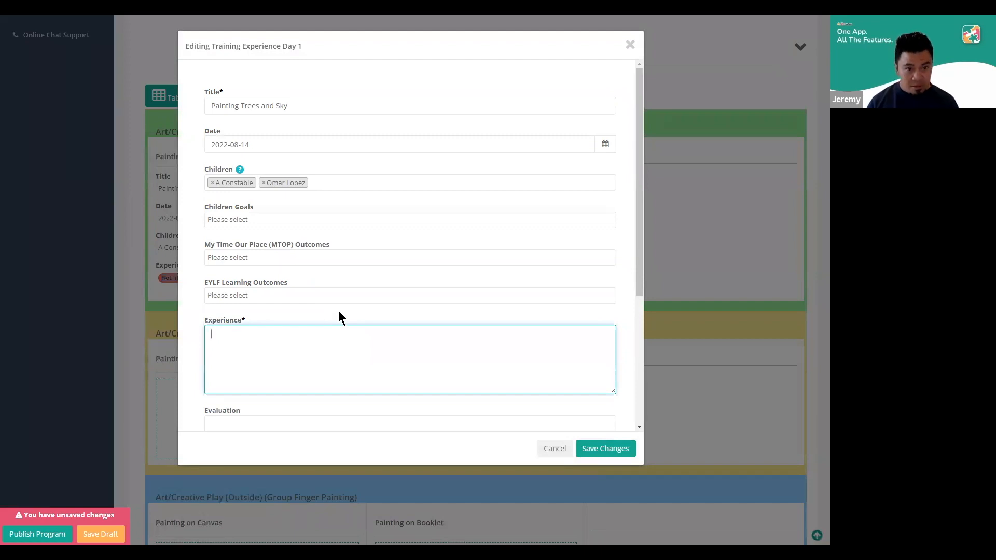
type("Our children t")
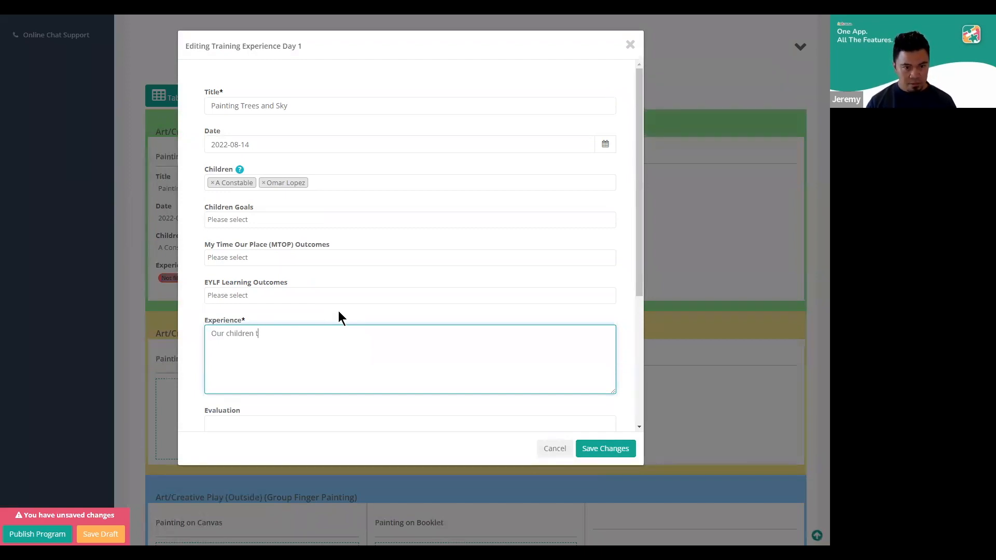
type("o learn")
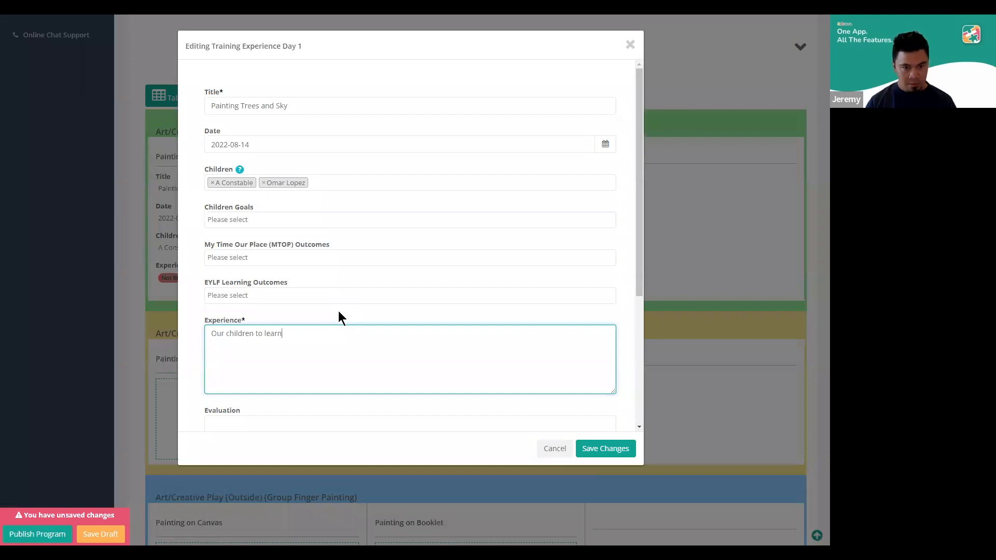
type(" to paint trees. clouds")
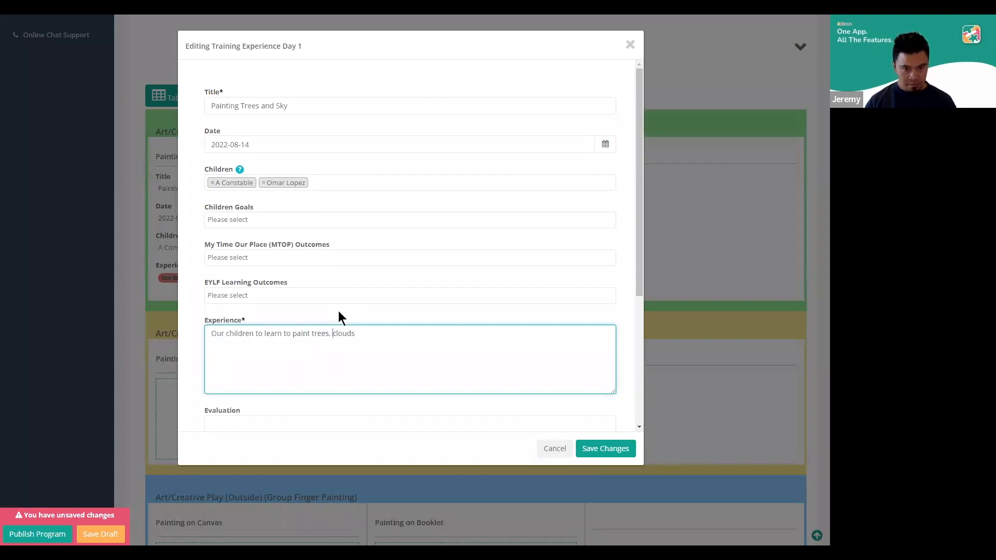
type("d the sky")
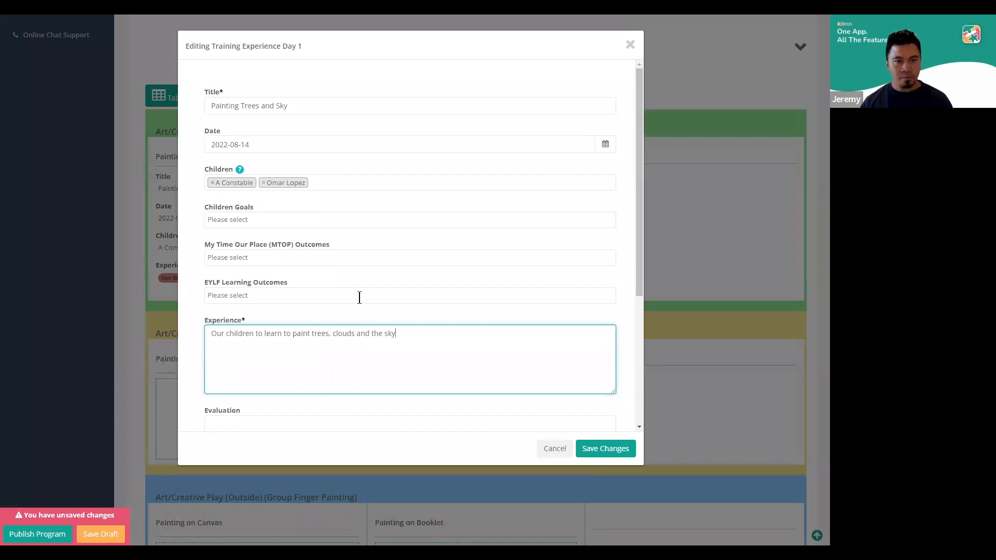
Upload sample-jpeg.jpg from the Downloads folder as media for the learning experience
scroll(358, 295, "down", 3)
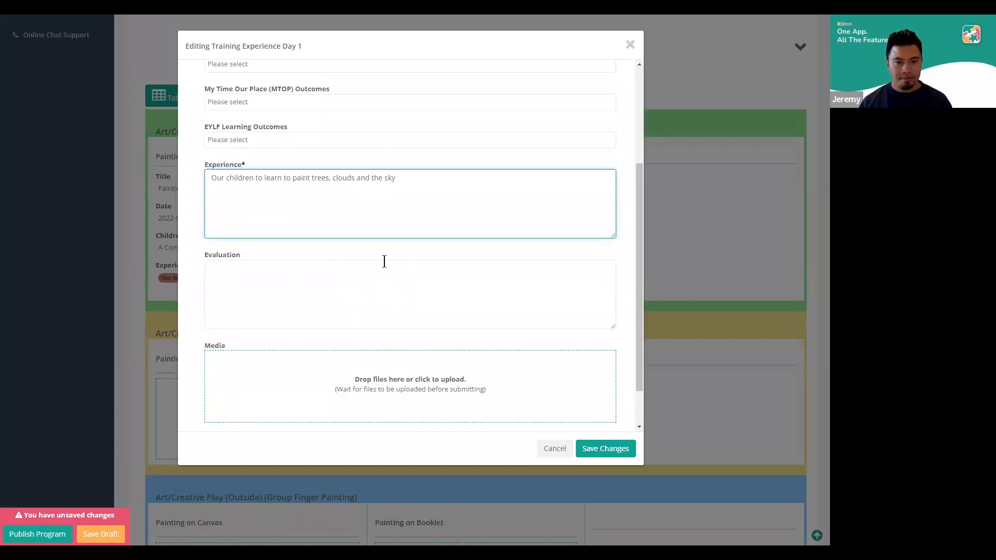
scroll(352, 332, "down", 1)
left_click(358, 334)
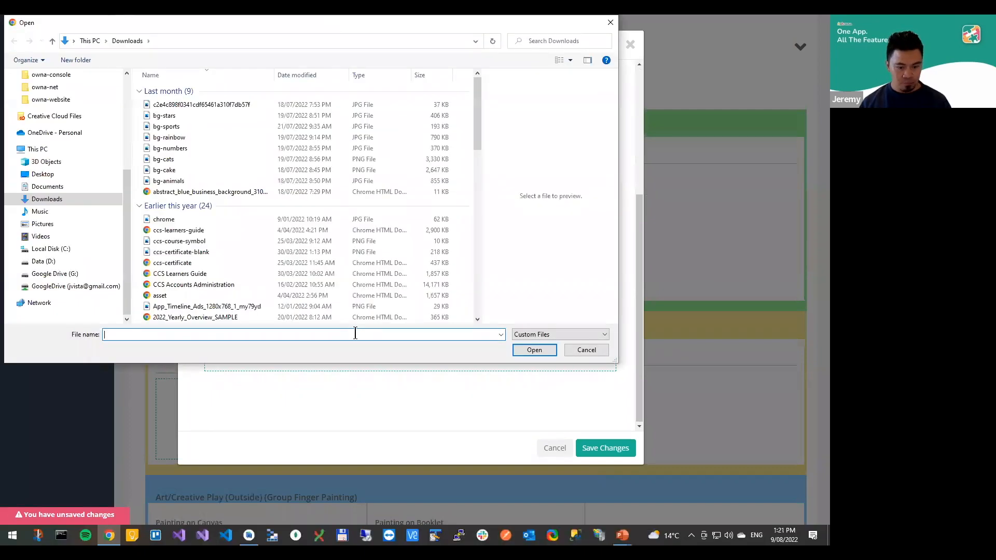
type("sam")
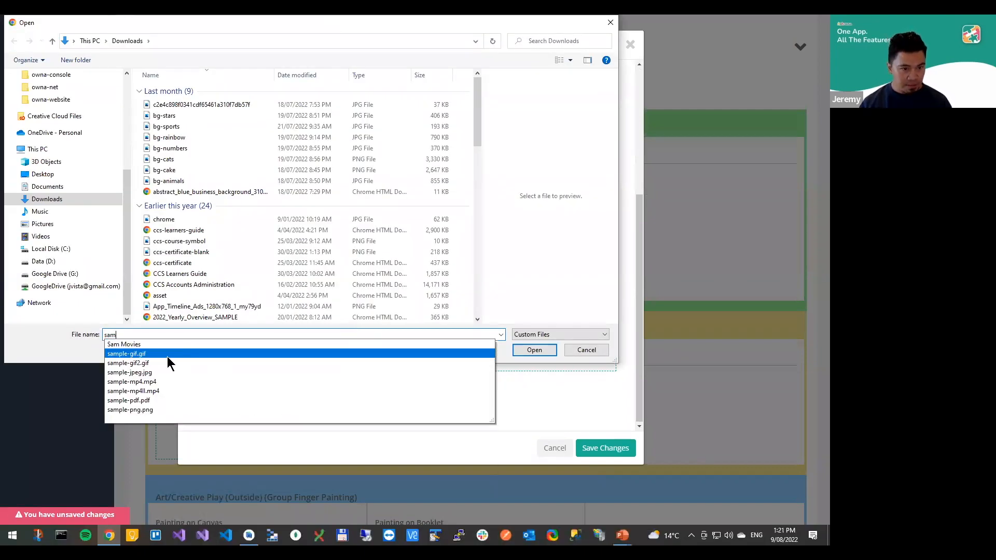
left_click(193, 362)
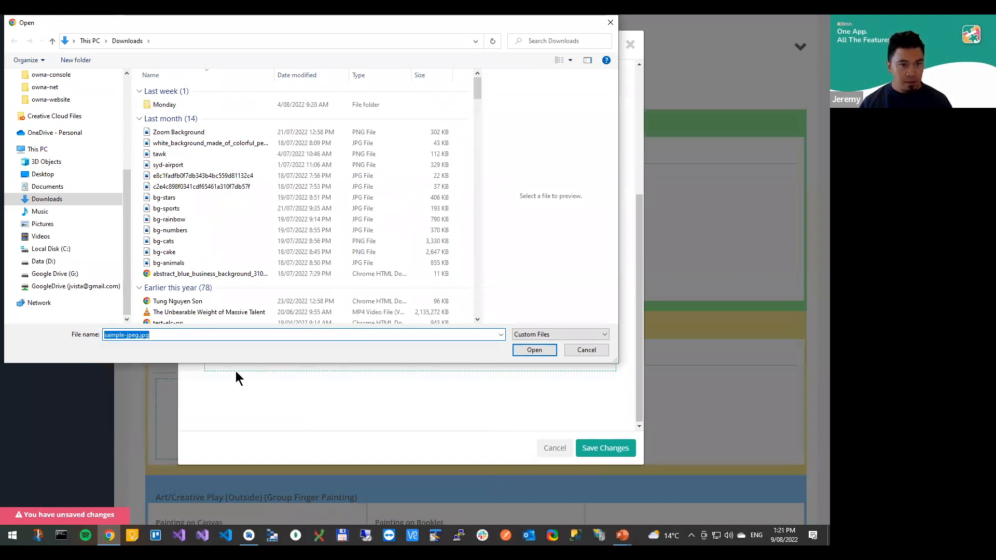
left_click(534, 350)
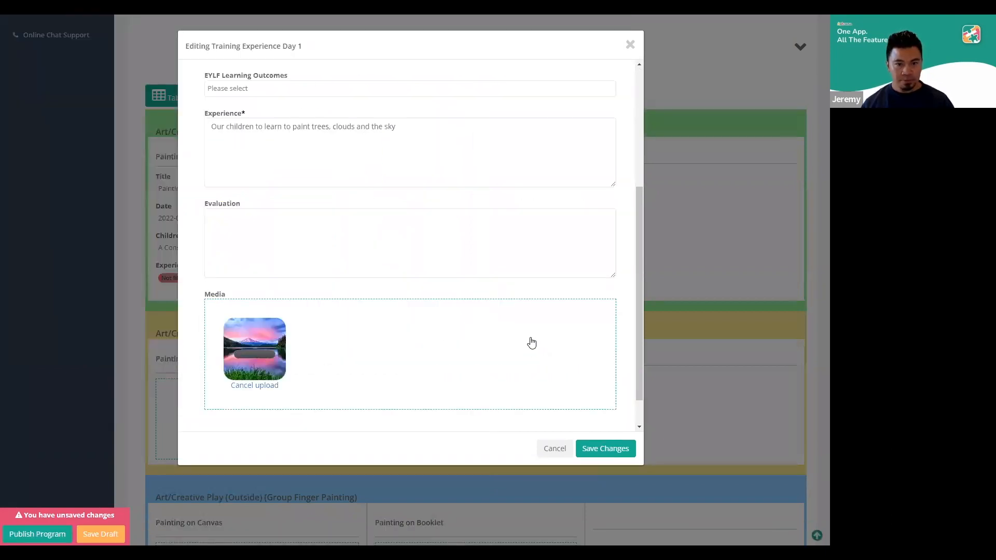
scroll(517, 352, "down", 1)
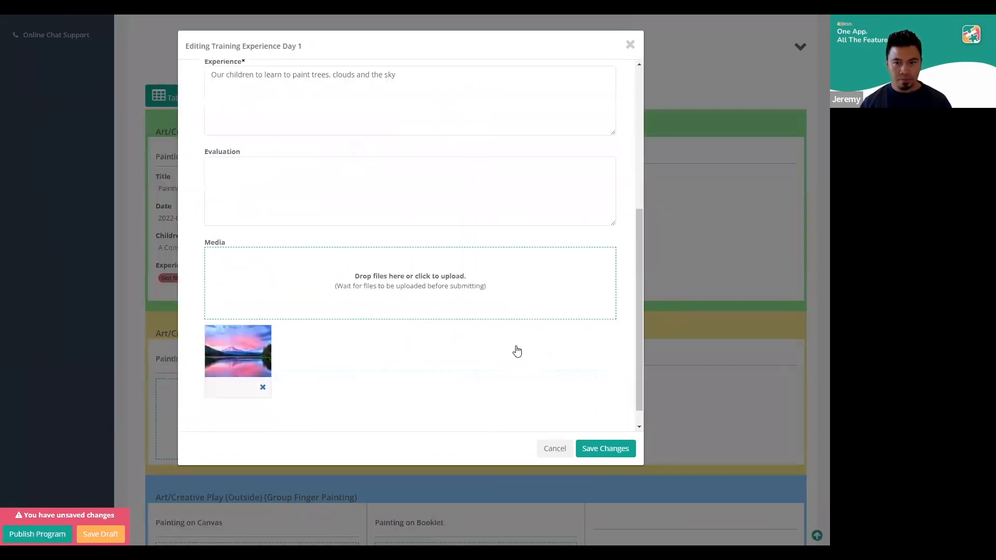
Save the changes to the Painting Trees and Sky learning experience and preview its details and image
left_click(602, 447)
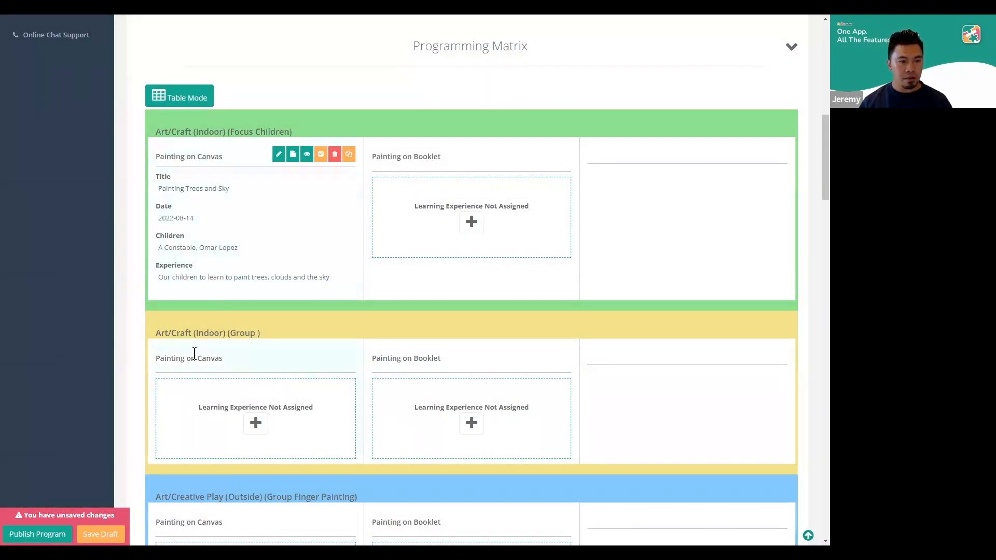
left_click(306, 155)
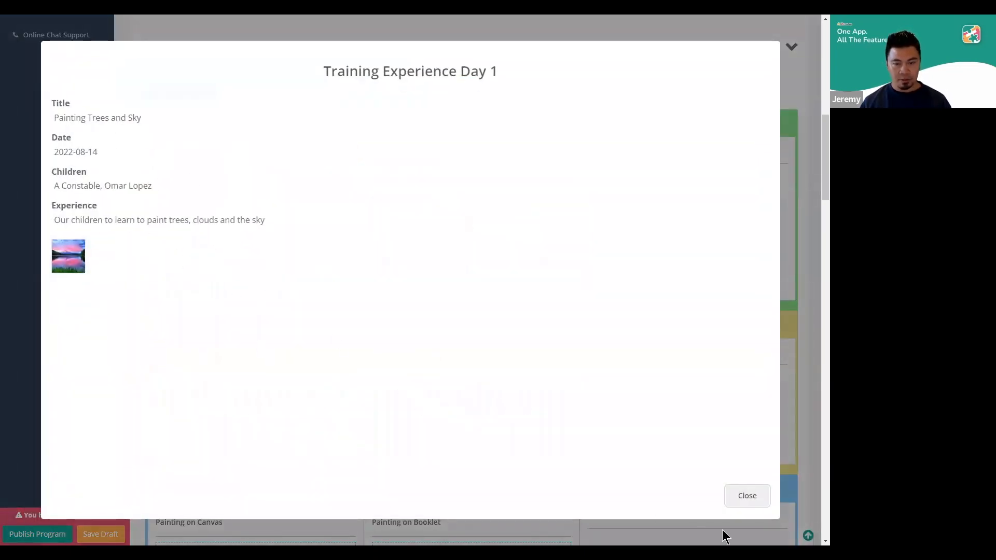
left_click(747, 497)
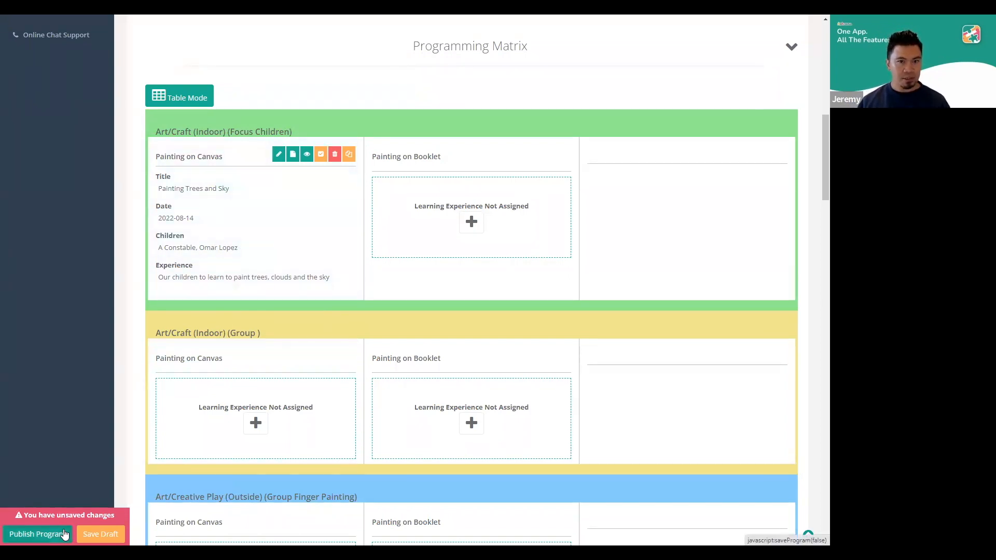
left_click(307, 155)
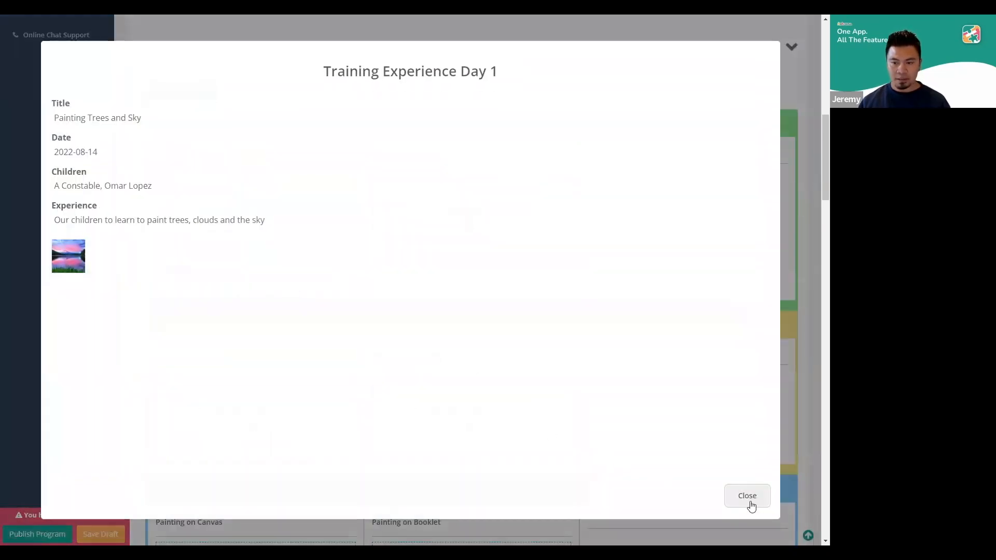
left_click(750, 502)
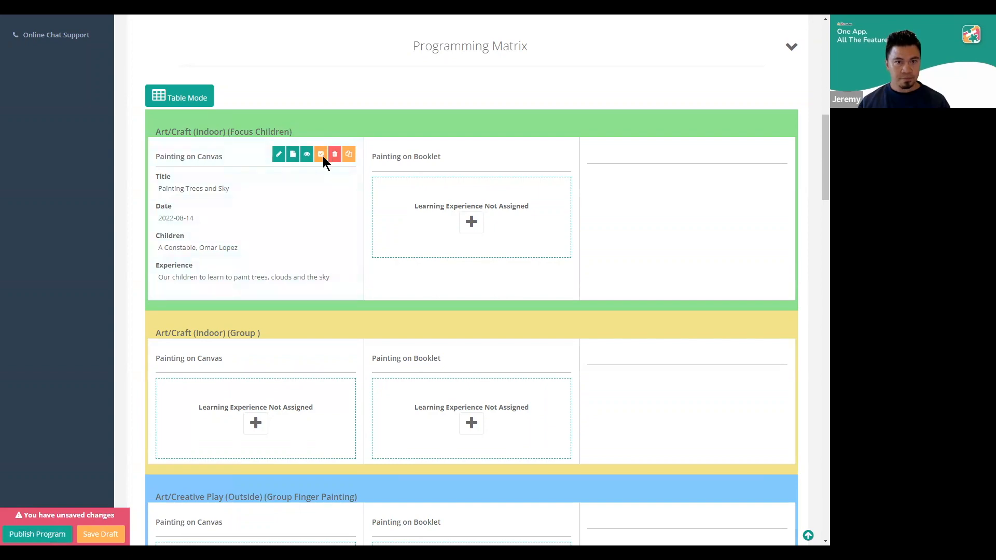
Mark the Painting on Canvas experience in the Focus Children row as completed and publish the program
left_click(321, 155)
left_click(510, 346)
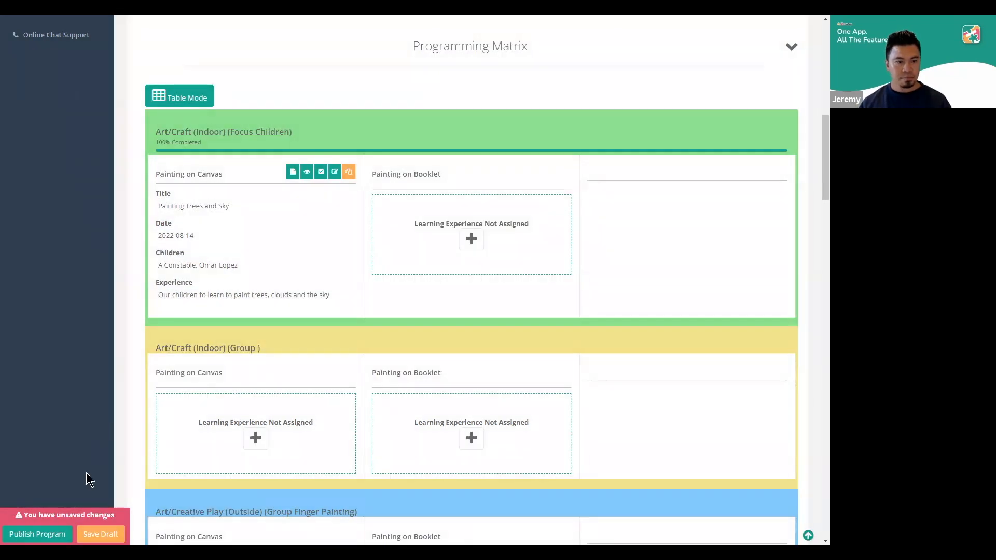
left_click(29, 534)
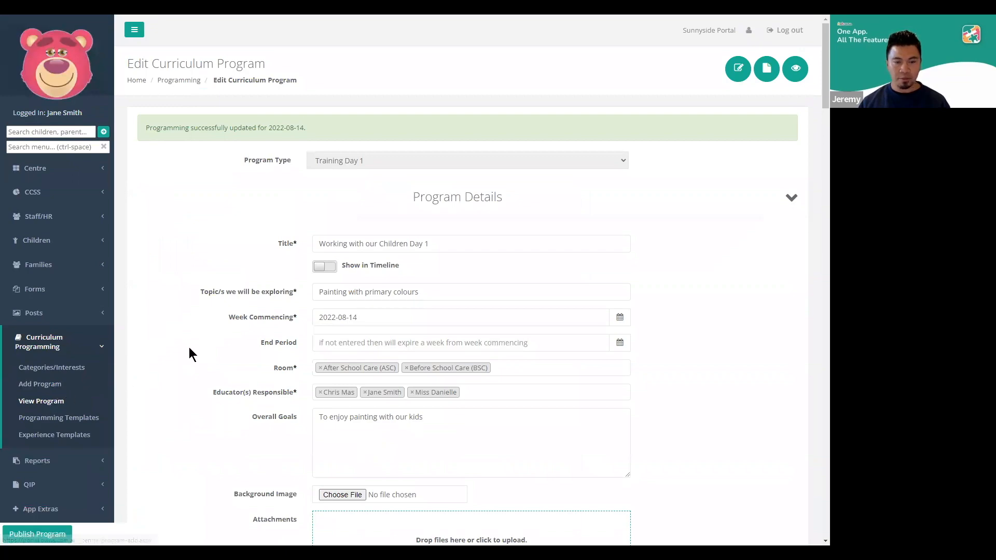
Check the published program's matrix, then open the Program Summary and Stats page and review the Painting on Canvas experience
scroll(186, 343, "down", 9)
scroll(246, 350, "down", 4)
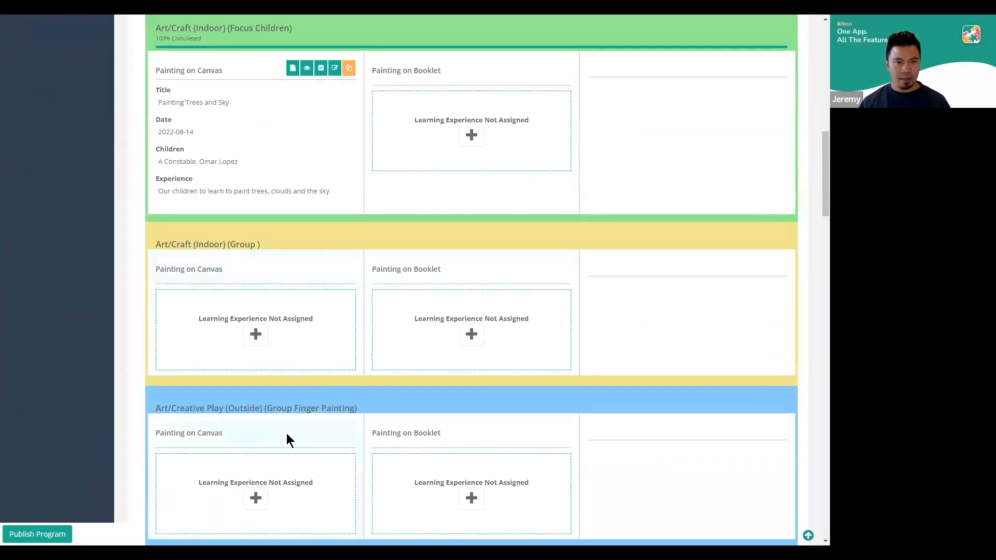
scroll(343, 425, "up", 15)
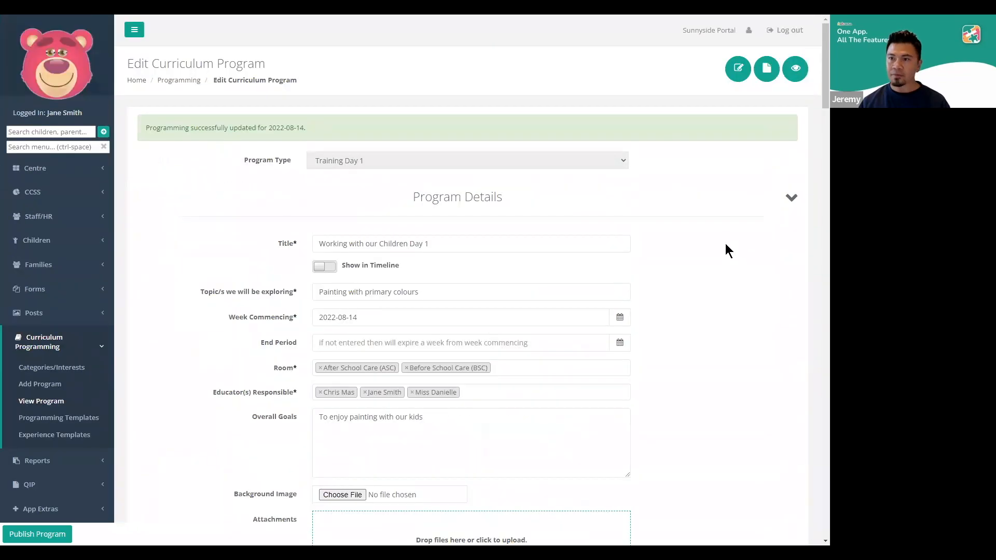
left_click(794, 73)
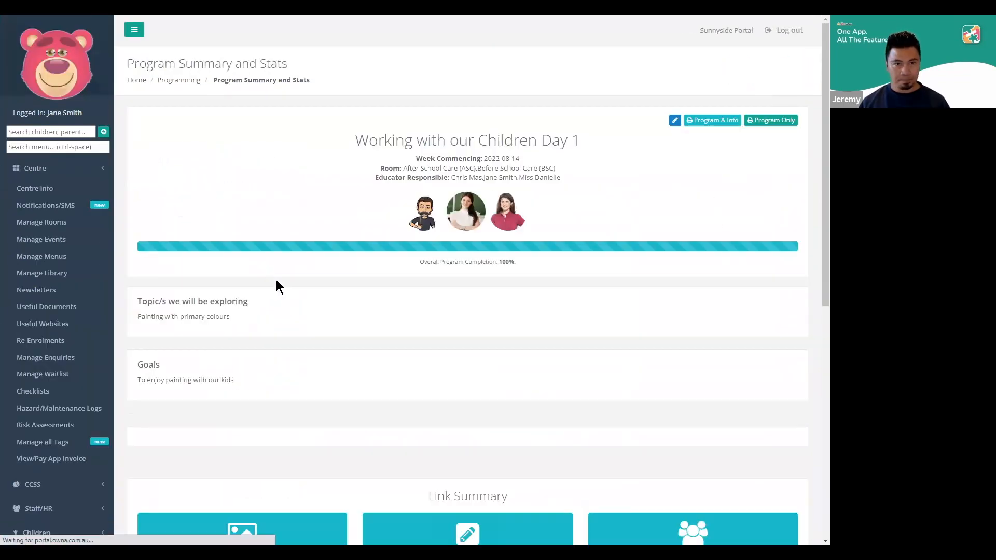
scroll(178, 326, "down", 4)
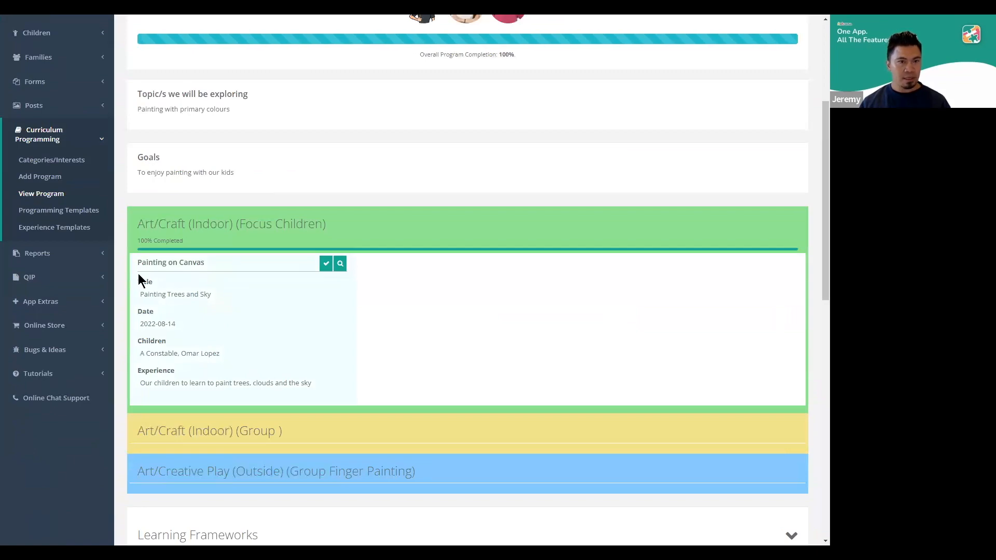
scroll(236, 315, "up", 3)
scroll(208, 303, "down", 3)
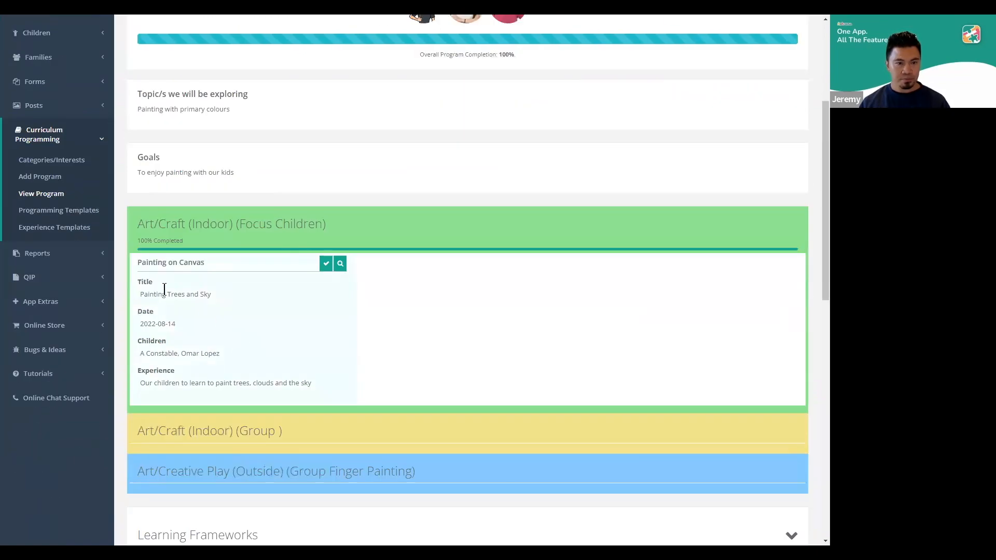
left_click_drag(137, 286, 326, 387)
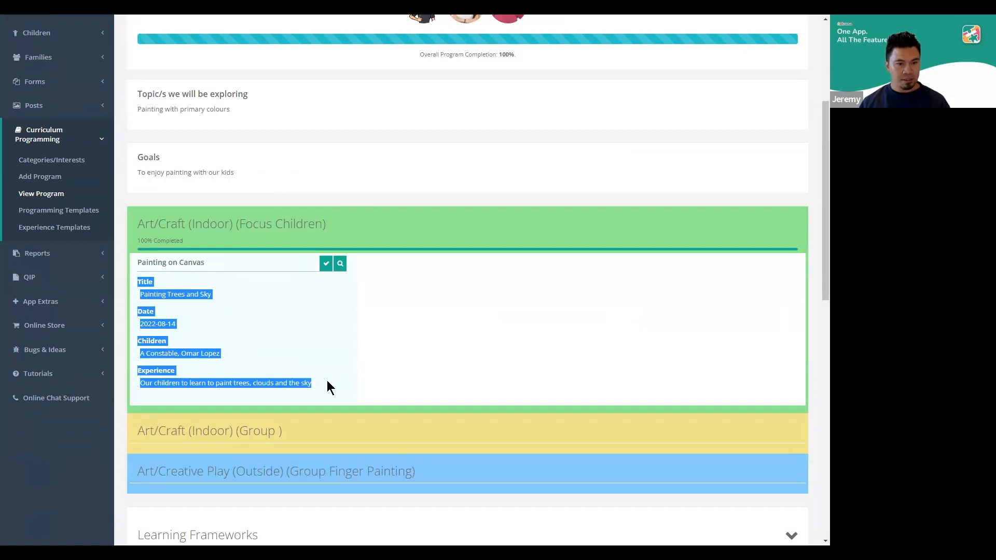
left_click(327, 381)
scroll(328, 375, "up", 4)
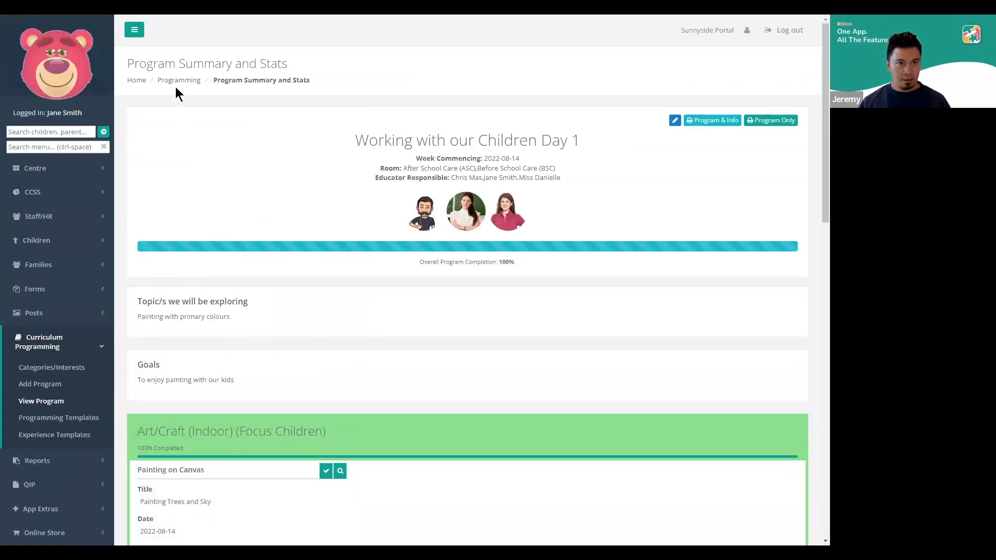
Reopen the program for editing, check the Training Agenda slide, and switch the Programming Matrix to Table Mode
left_click(672, 123)
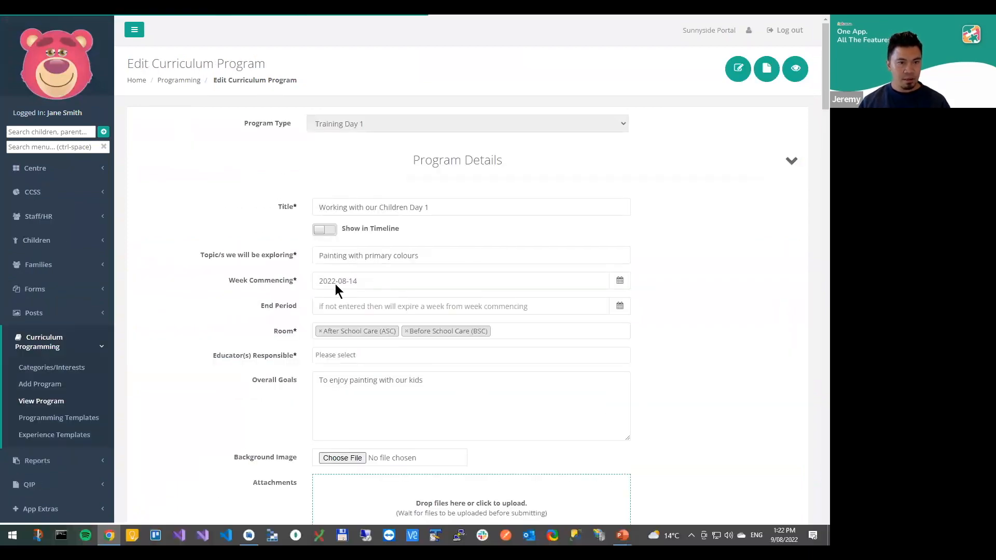
key("alt+Tab")
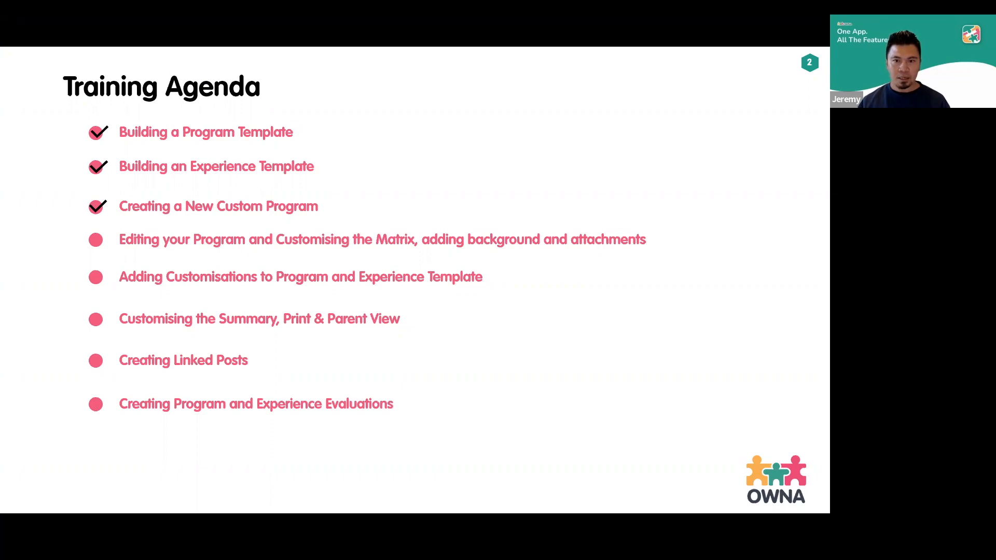
key("alt+Tab")
scroll(312, 310, "down", 5)
scroll(312, 310, "down", 6)
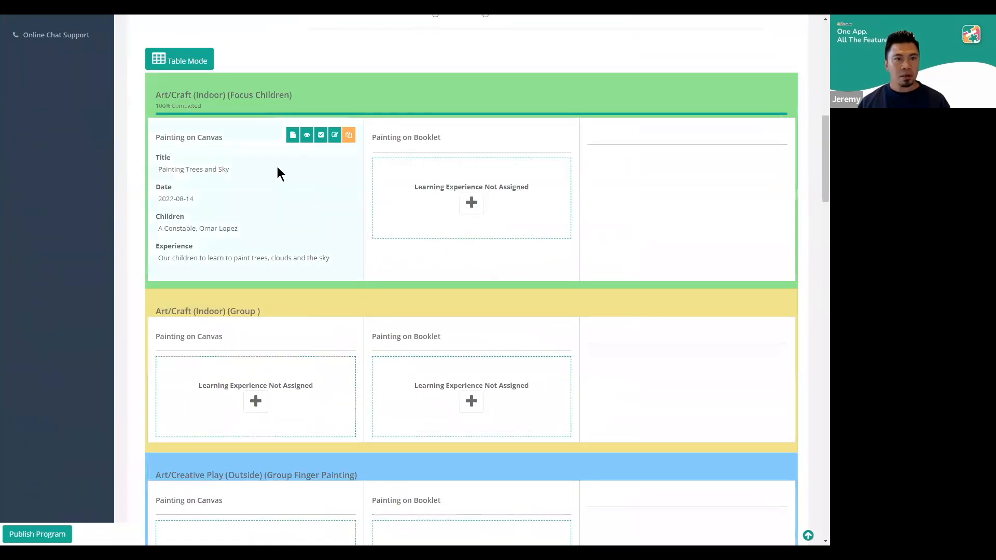
scroll(190, 223, "up", 3)
left_click(190, 223)
Open the Painting on Canvas column's settings without changing them, and delete the Painting on Booklet column from the Programming Matrix
mouse_move(372, 244)
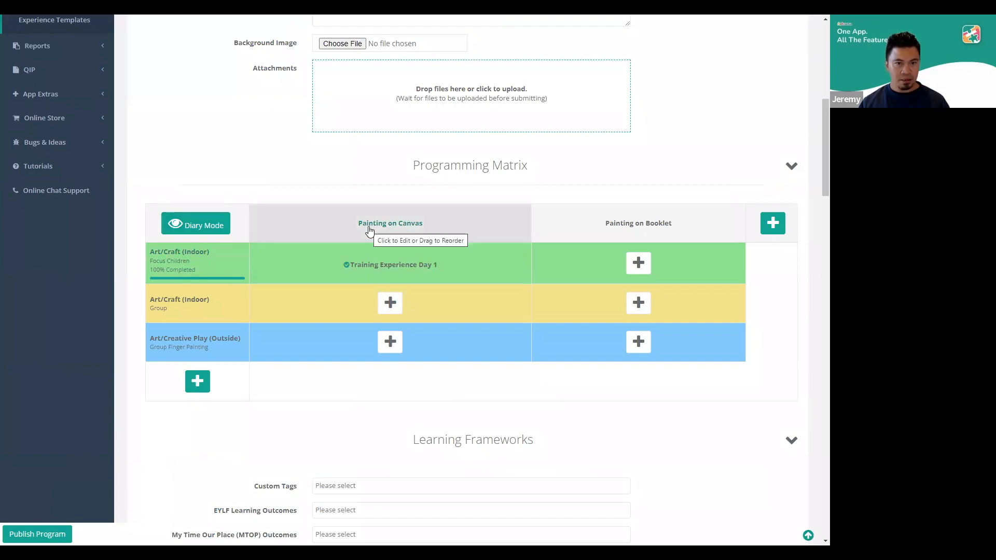
left_click(370, 229)
left_click(444, 350)
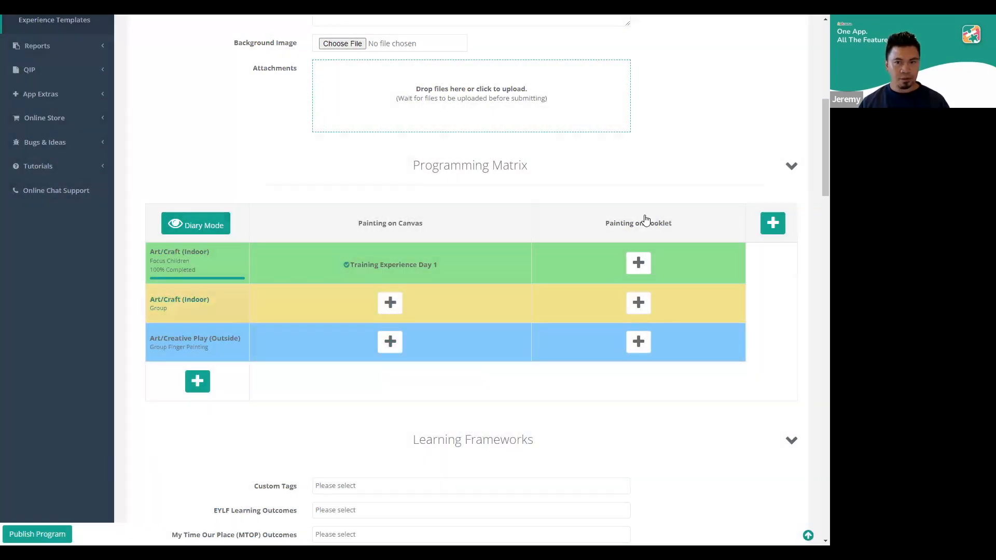
left_click(637, 223)
left_click(391, 353)
left_click(505, 347)
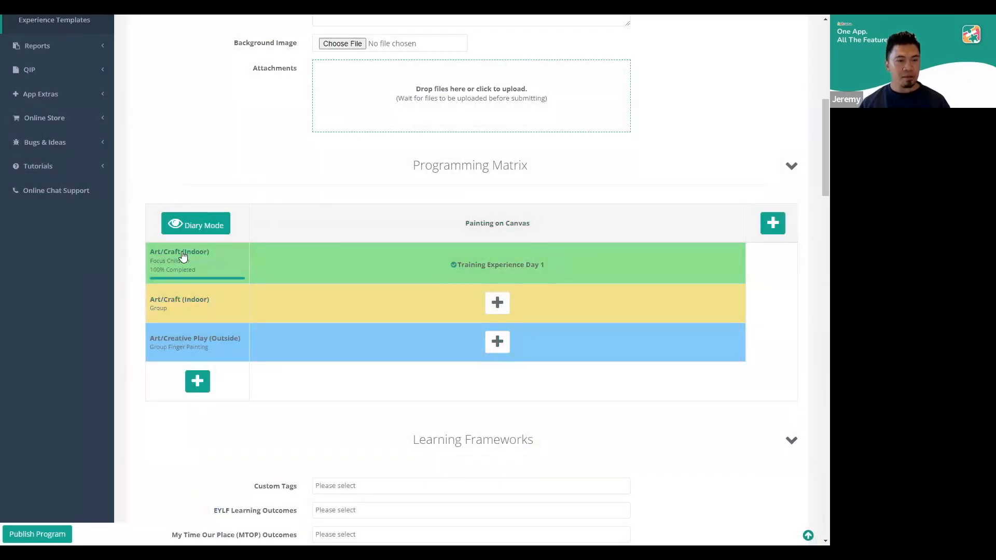
Reload the program page to discard the unsaved column deletion
scroll(266, 192, "up", 8)
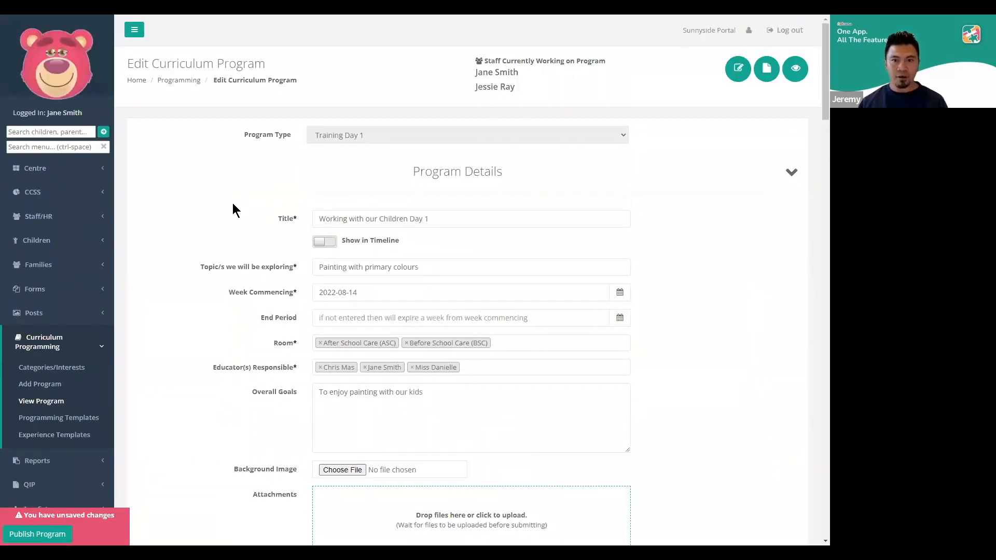
key("F5")
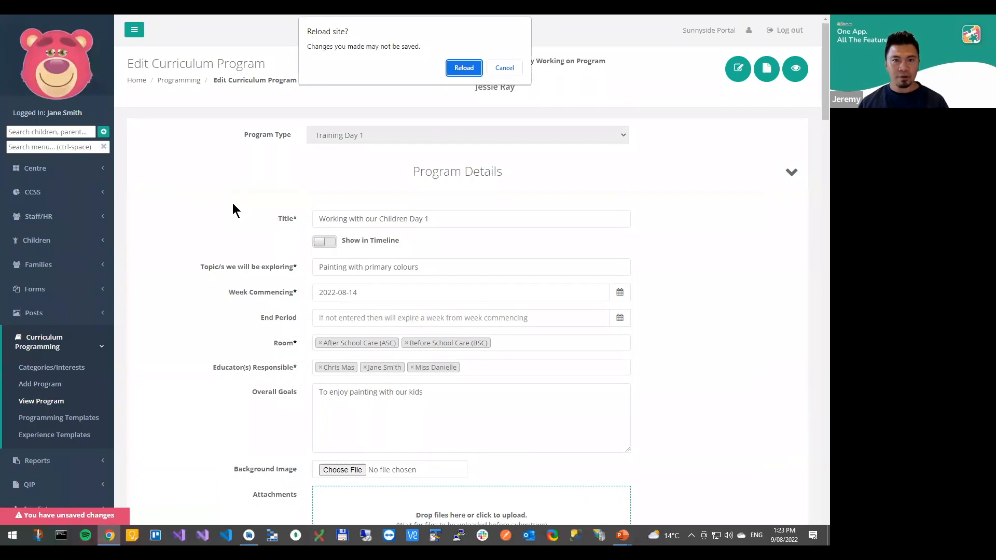
left_click(464, 68)
Delete the Art/Creative Play (Outside) category row from the Programming Matrix
scroll(252, 219, "down", 3)
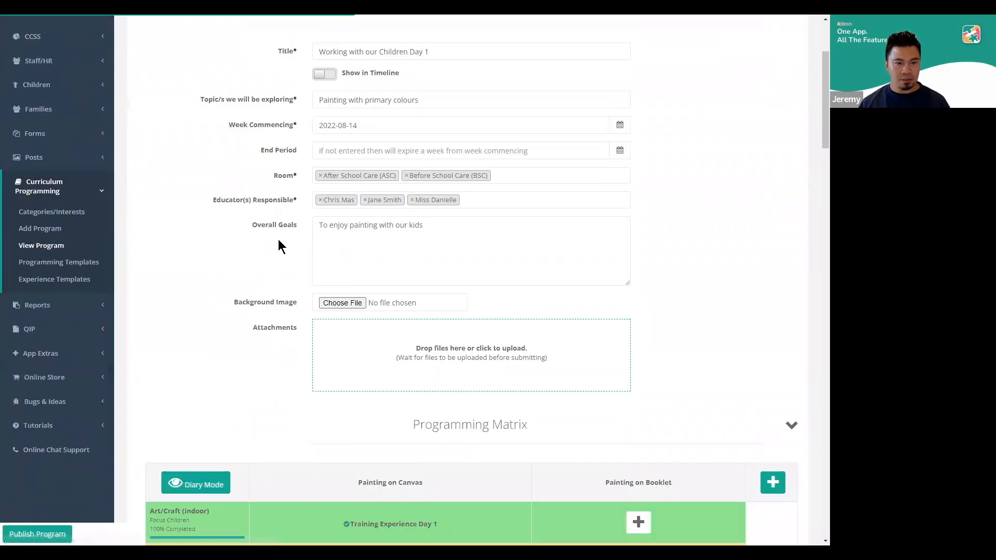
scroll(278, 240, "down", 4)
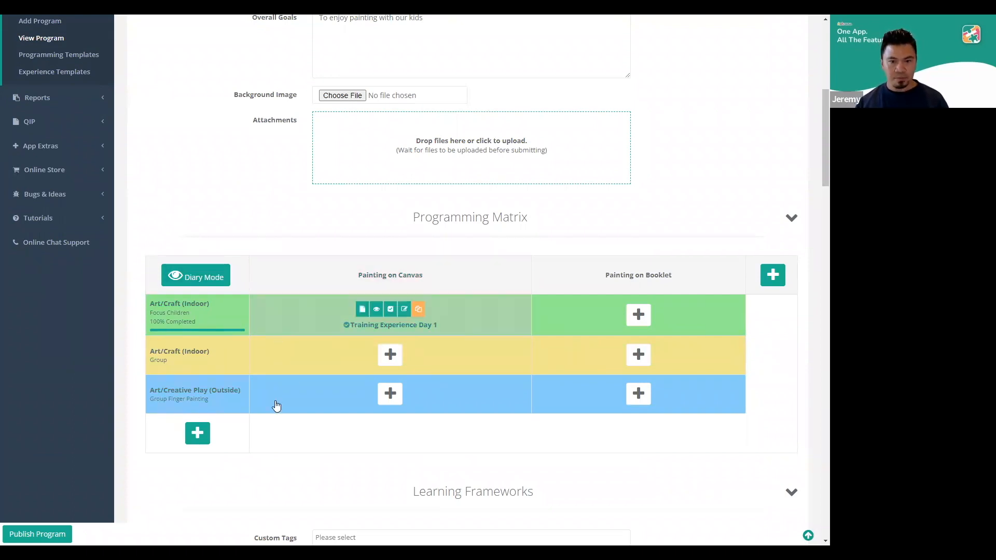
left_click(166, 396)
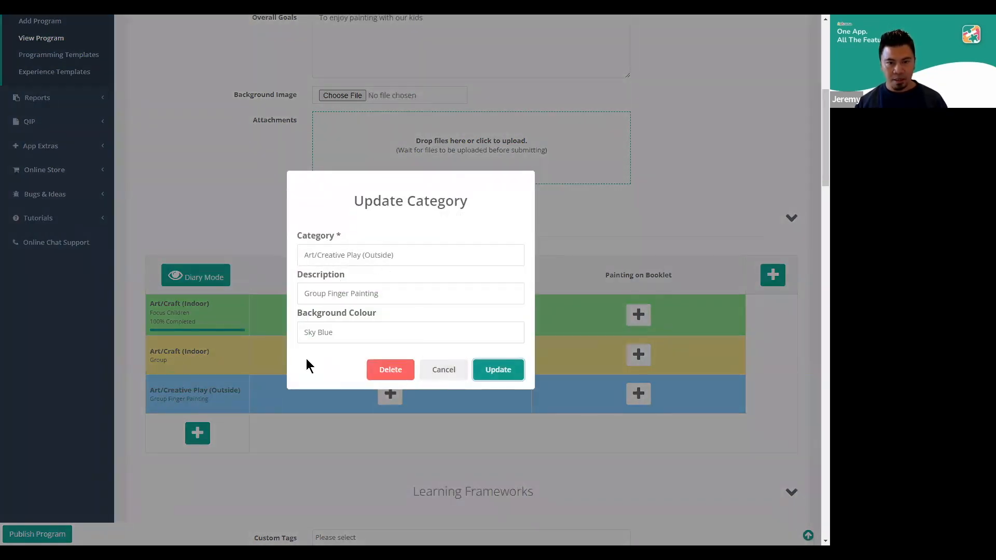
left_click(396, 370)
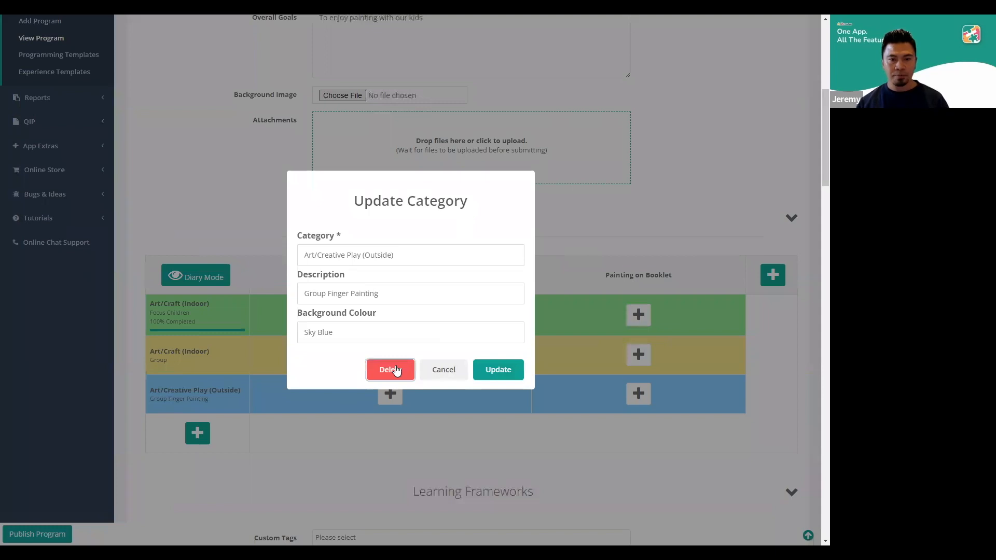
left_click(500, 349)
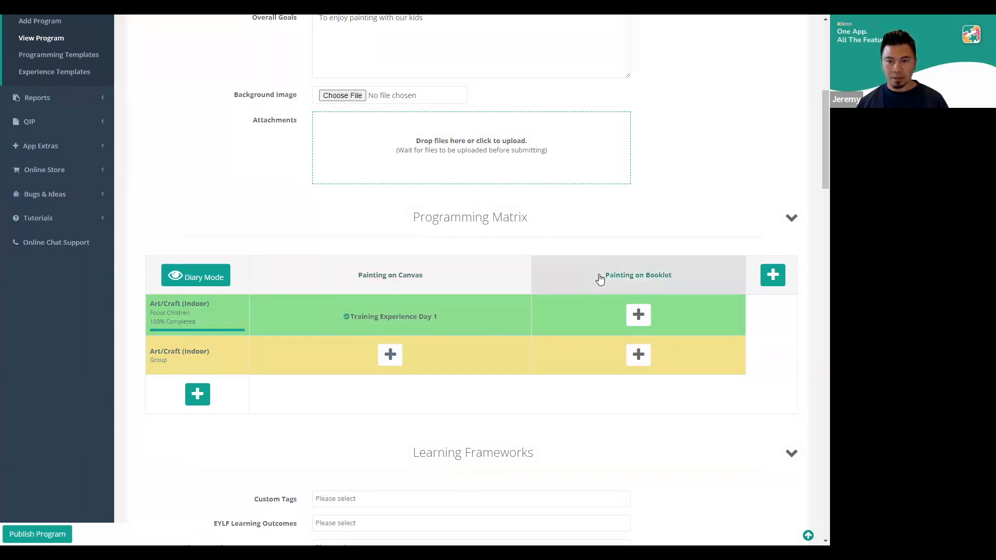
Move the Painting on Booklet column before Painting on Canvas and the Group row above Focus Children, and preview Training Experience Day 1
mouse_move(646, 280)
left_mouse_down()
mouse_move(333, 278)
mouse_move(344, 278)
left_mouse_up()
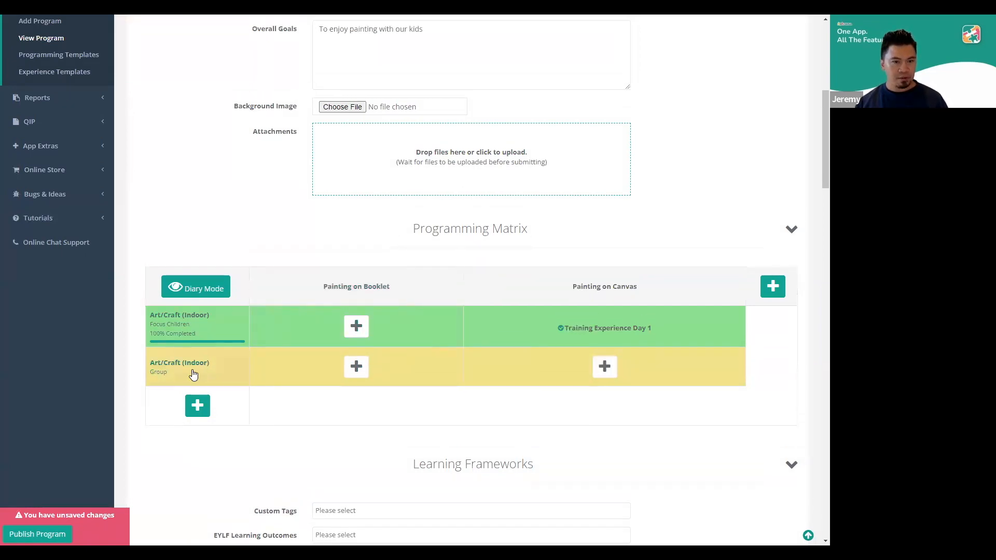
left_click_drag(193, 375, 202, 326)
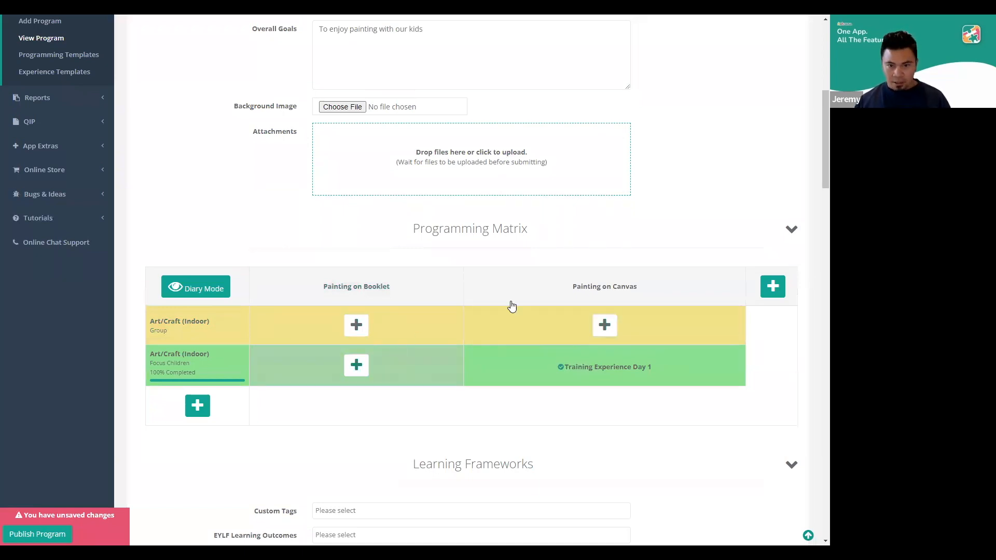
mouse_move(621, 373)
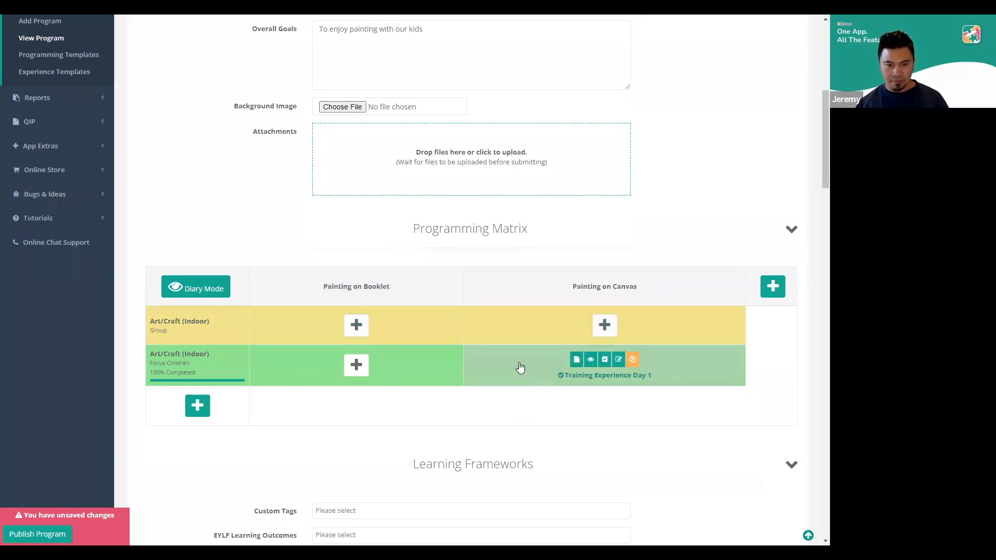
left_click(590, 359)
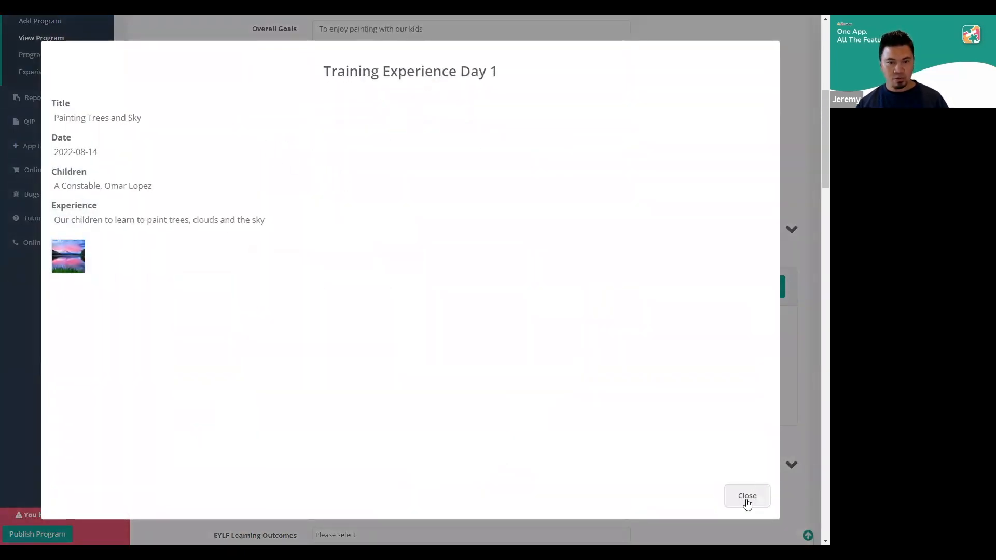
Close the preview and move the Painting on Canvas column and the Focus Children row back to first place in the matrix
left_click_drag(548, 289, 328, 294)
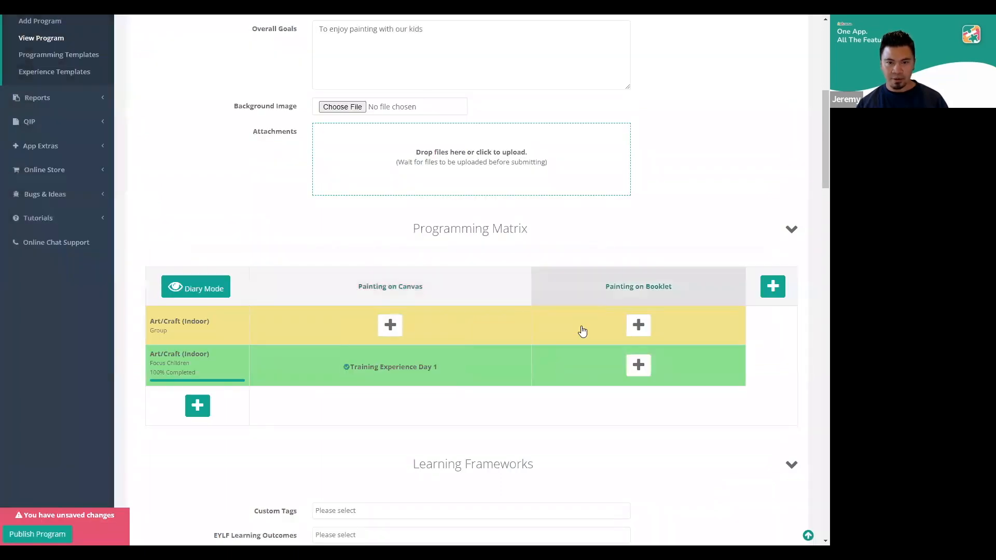
left_click_drag(204, 360, 206, 323)
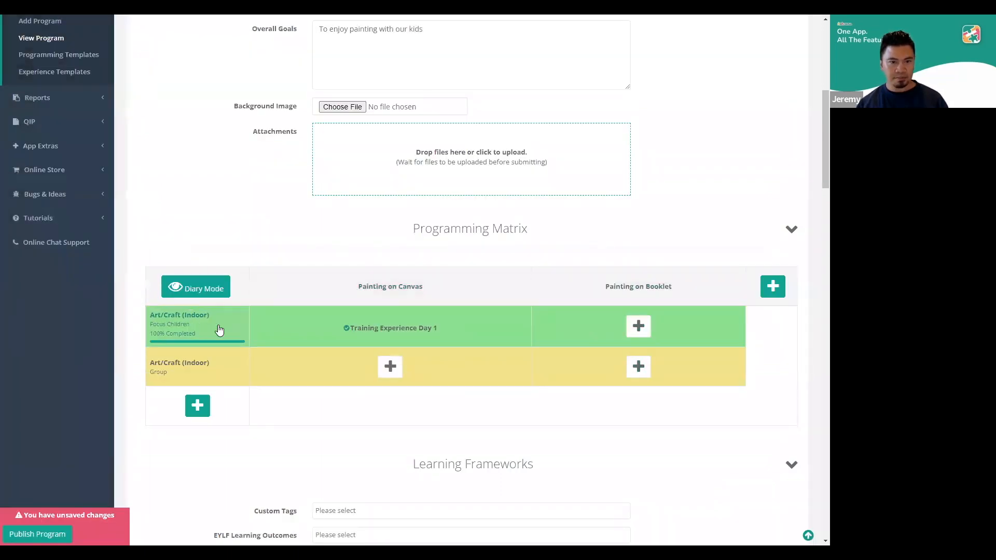
mouse_move(390, 341)
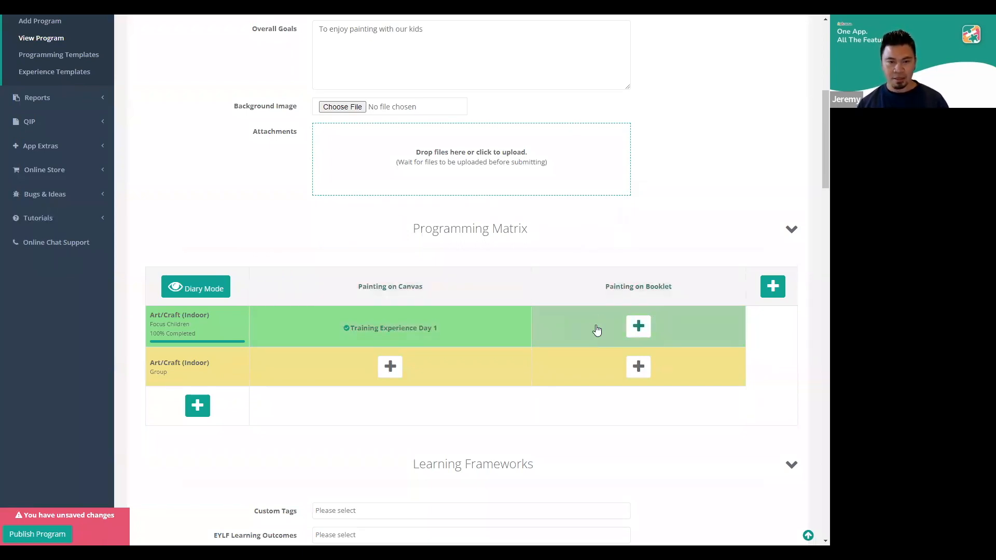
mouse_move(474, 333)
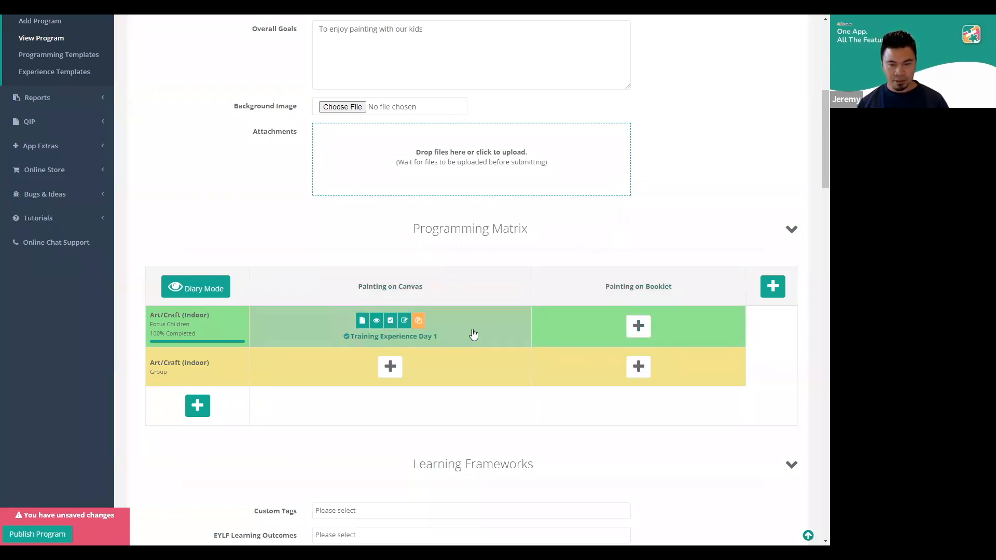
Copy Training Experience Day 1 from the Painting on Canvas column and paste it under Painting on Booklet in the Focus Children row
left_click(419, 322)
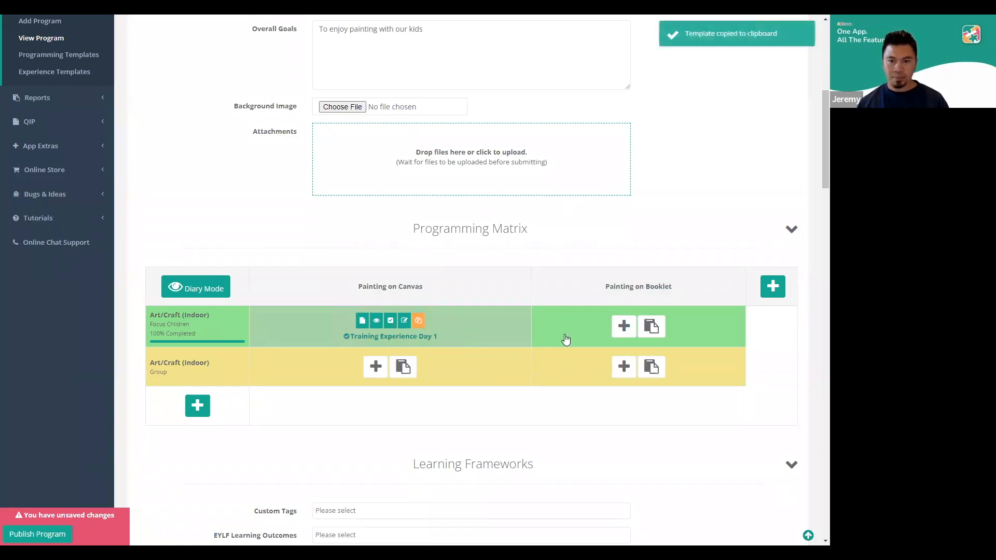
left_click(654, 328)
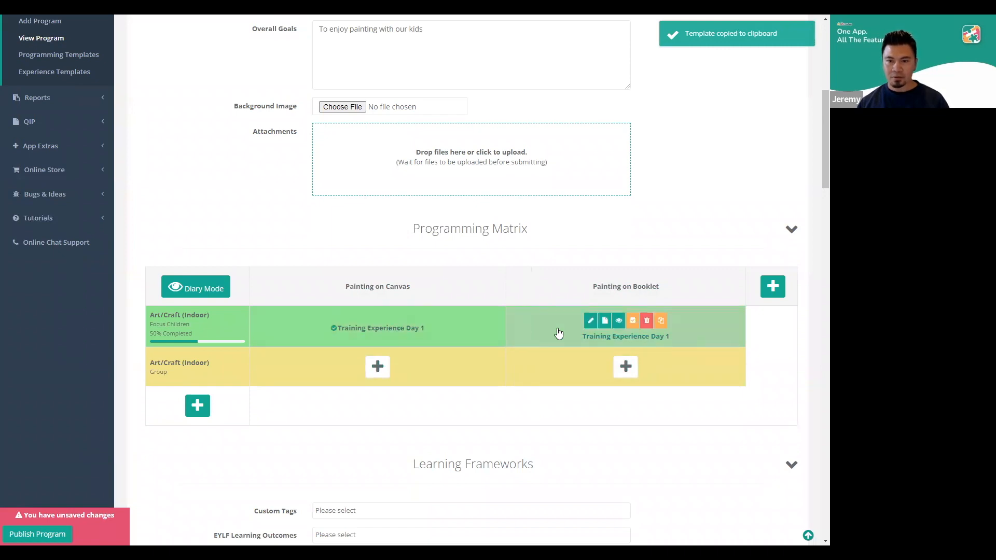
mouse_move(557, 329)
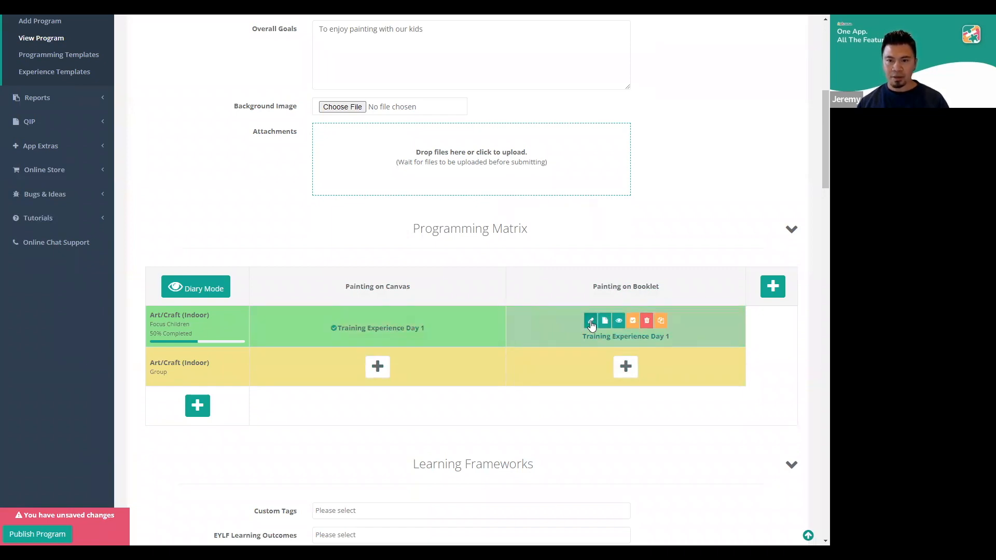
Change the pasted experience's Experience text to "Our children to learn to paint with colour pencils on their booklet" and save it
left_click(592, 322)
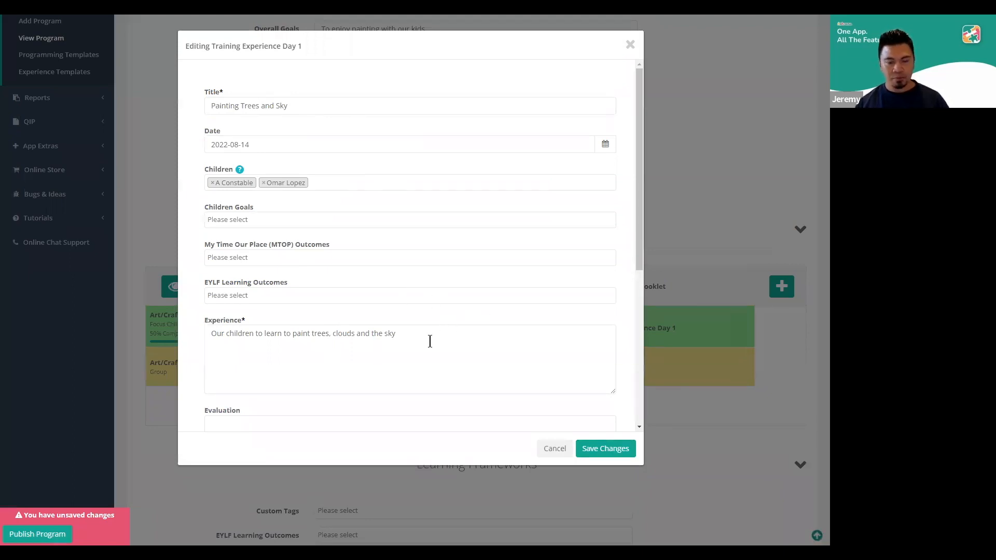
scroll(436, 339, "down", 3)
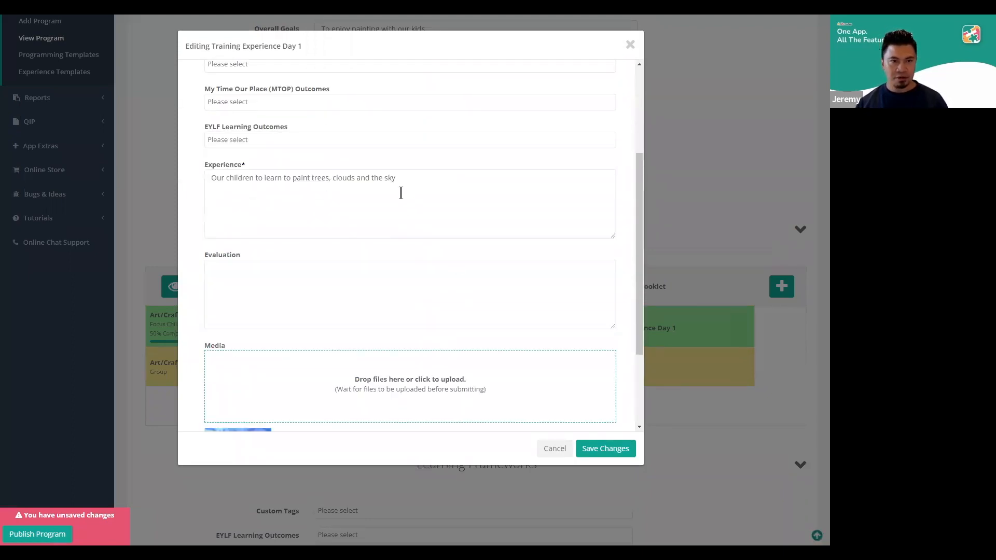
left_click(439, 185)
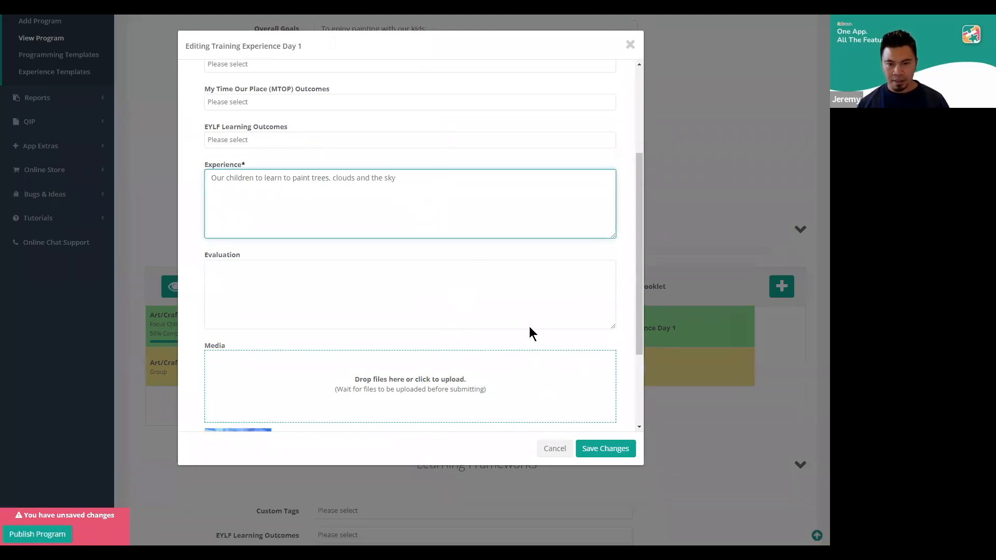
scroll(467, 257, "up", 2)
scroll(484, 284, "down", 4)
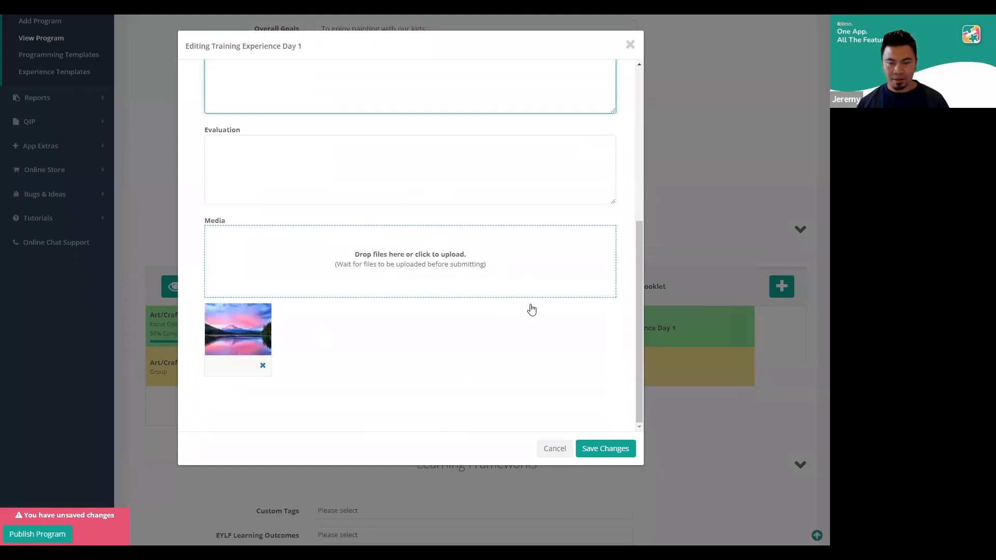
scroll(542, 345, "up", 5)
scroll(378, 338, "down", 2)
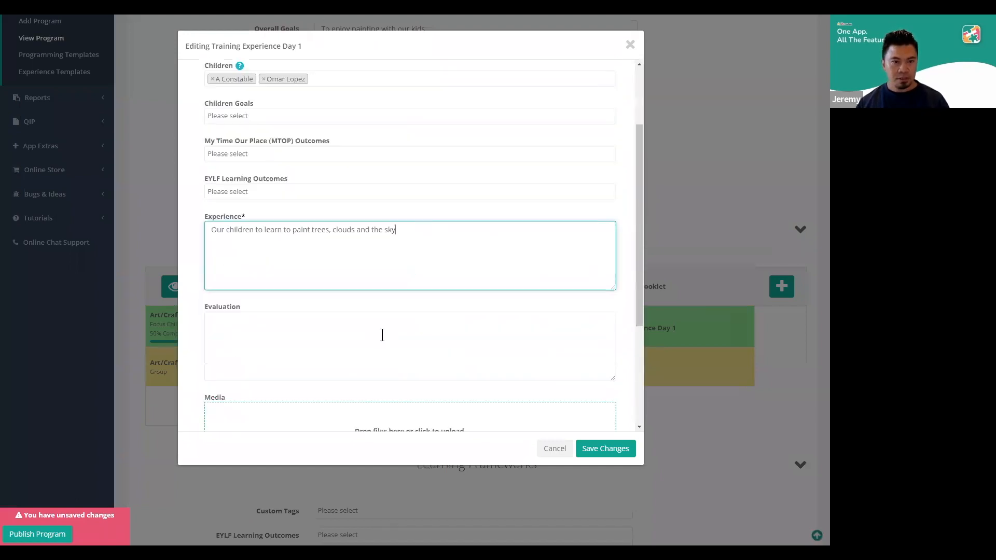
left_click_drag(397, 230, 295, 232)
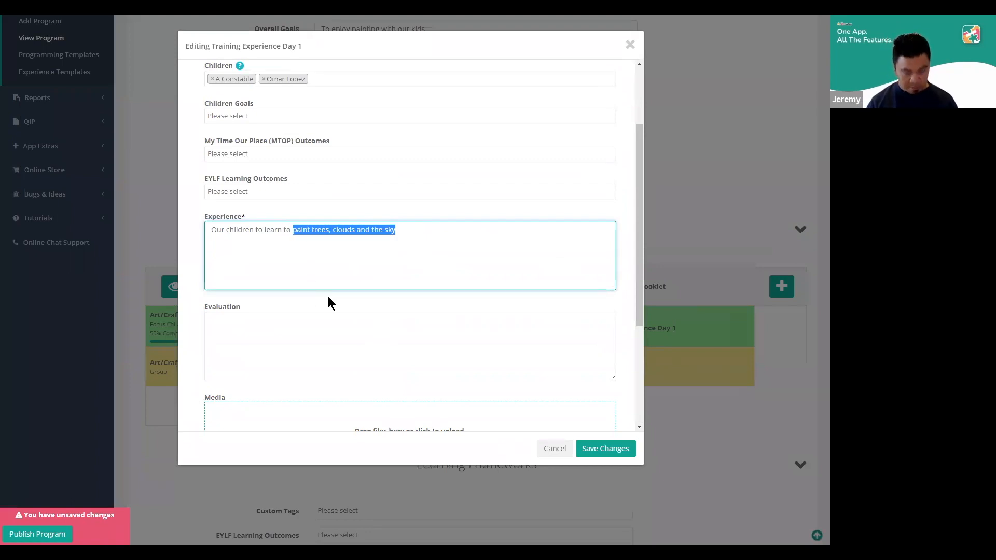
type("paint wit")
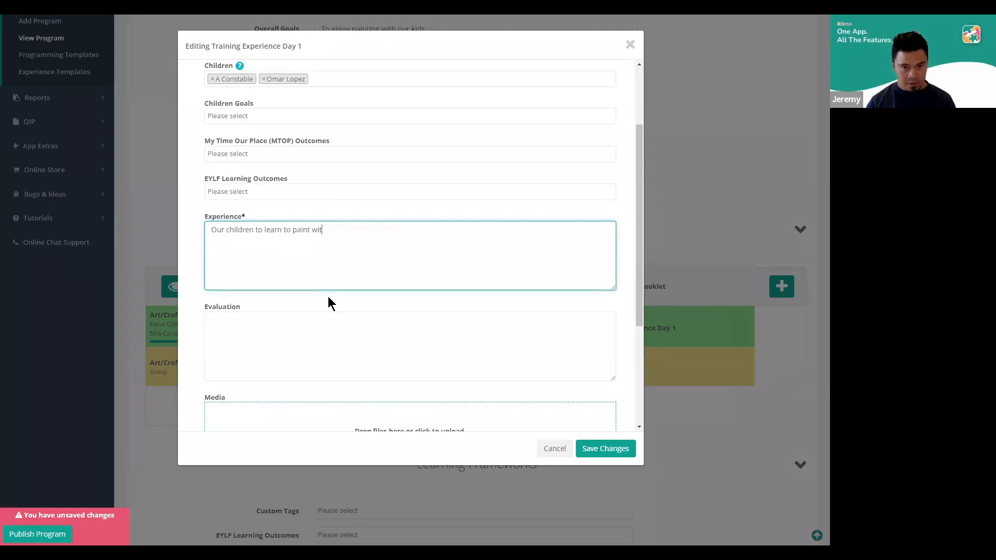
type("h colour pencils on their booklet")
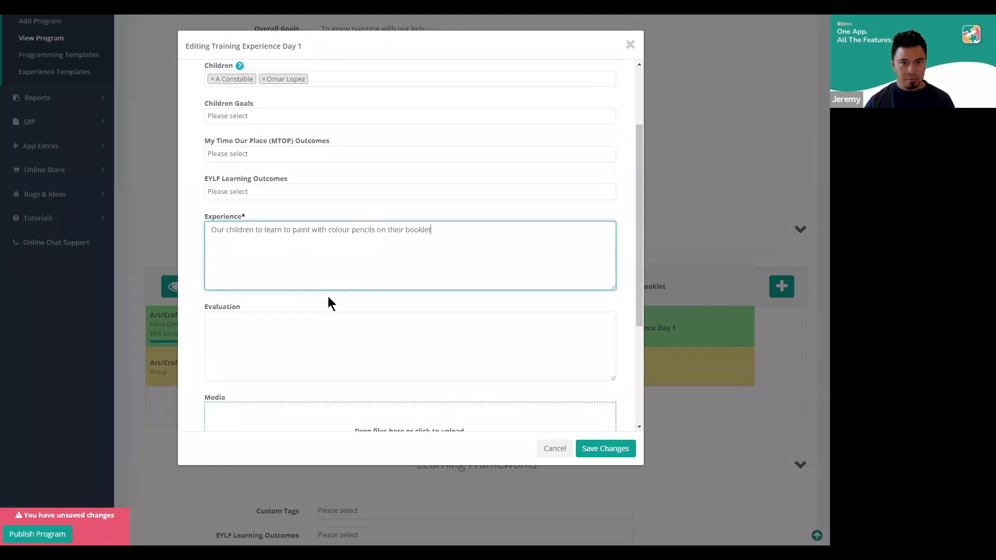
left_click(615, 445)
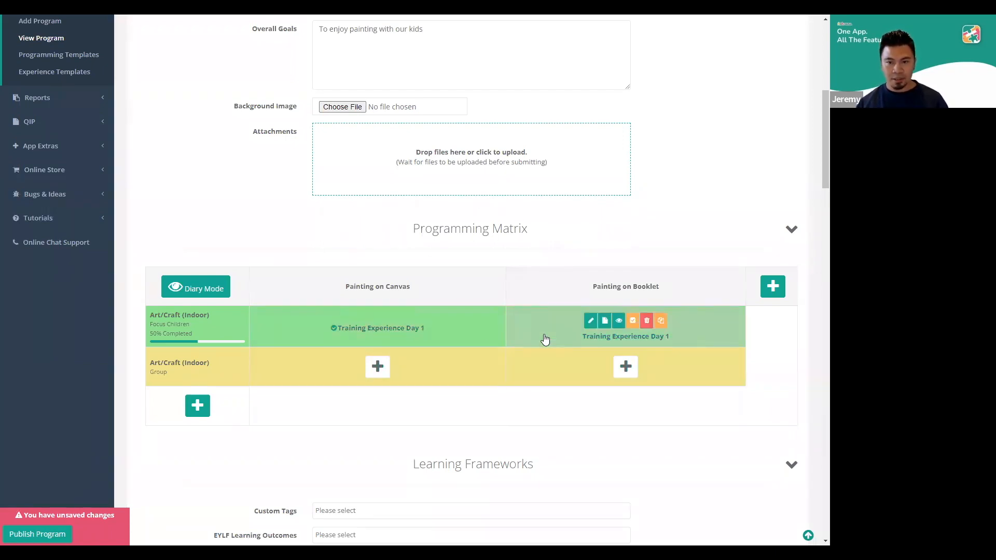
Apply the Awesome Experience template to the Group row under Painting on Canvas, look through its form and close it without saving
left_click(378, 366)
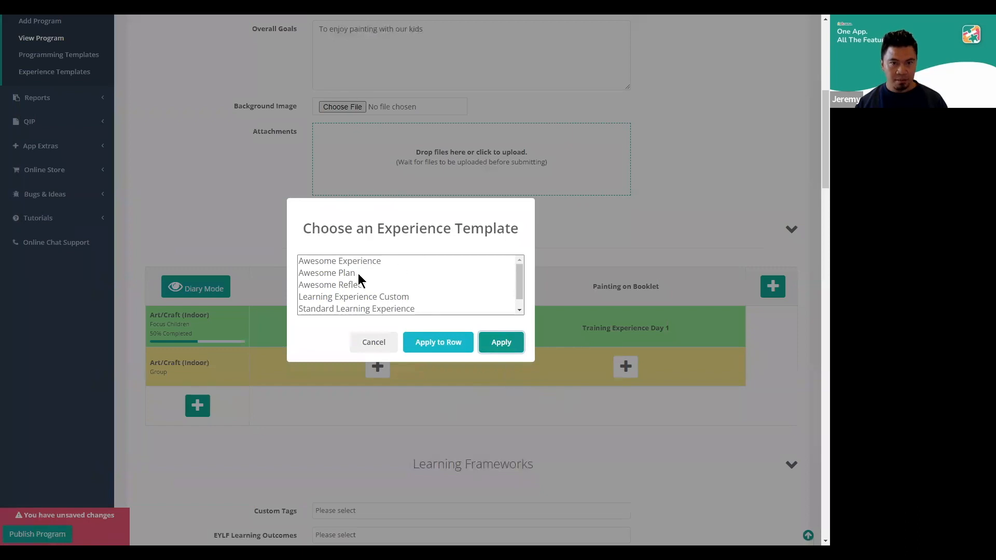
left_click(375, 262)
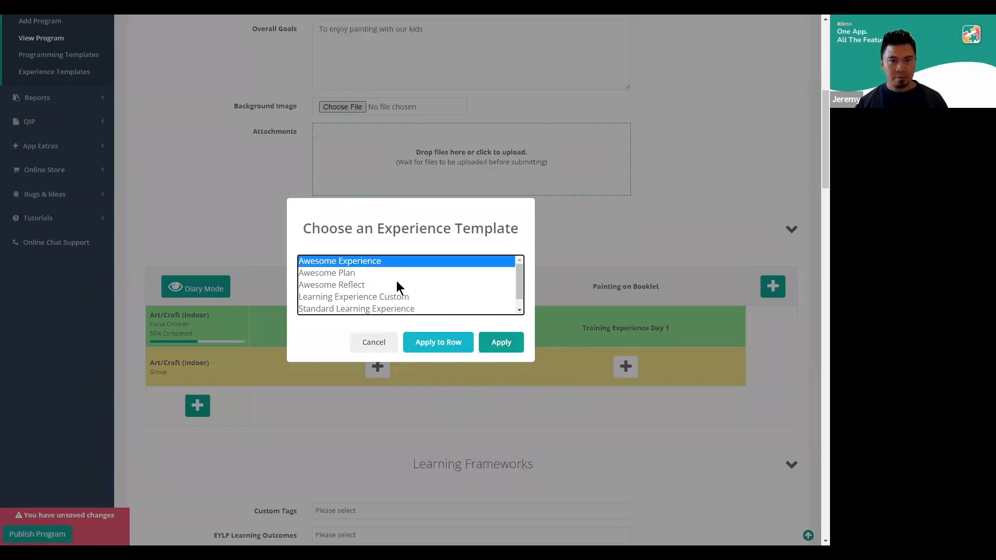
left_click(502, 341)
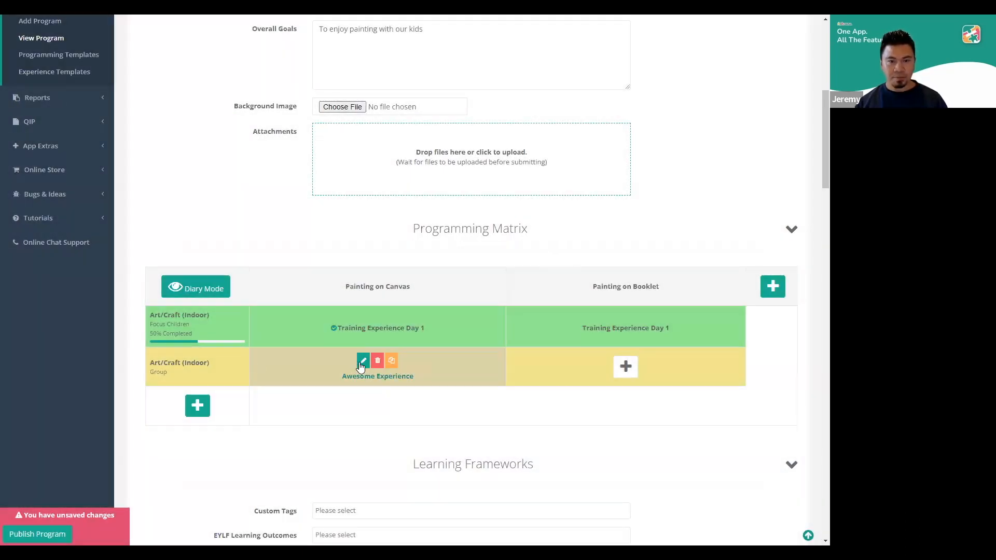
left_click(362, 362)
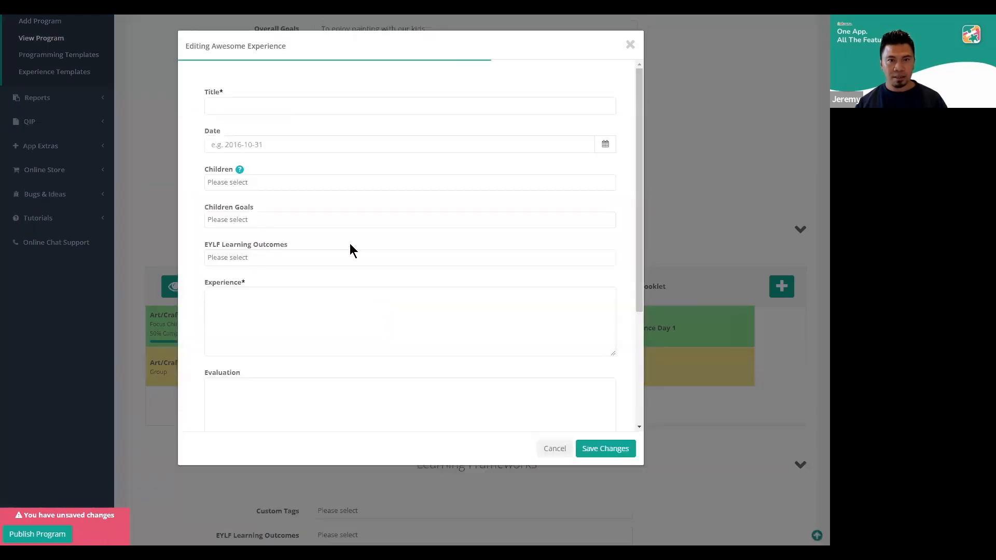
scroll(202, 176, "down", 3)
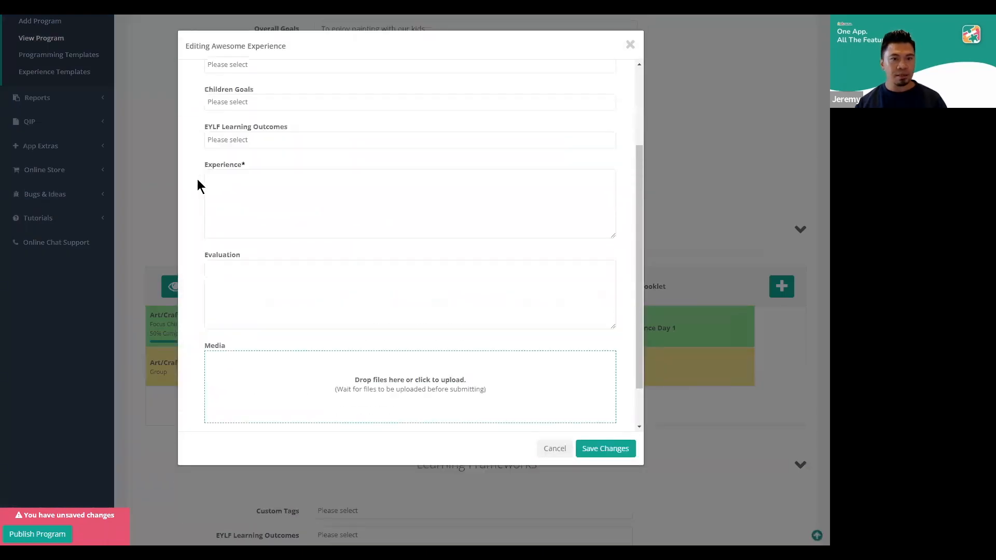
scroll(200, 178, "up", 3)
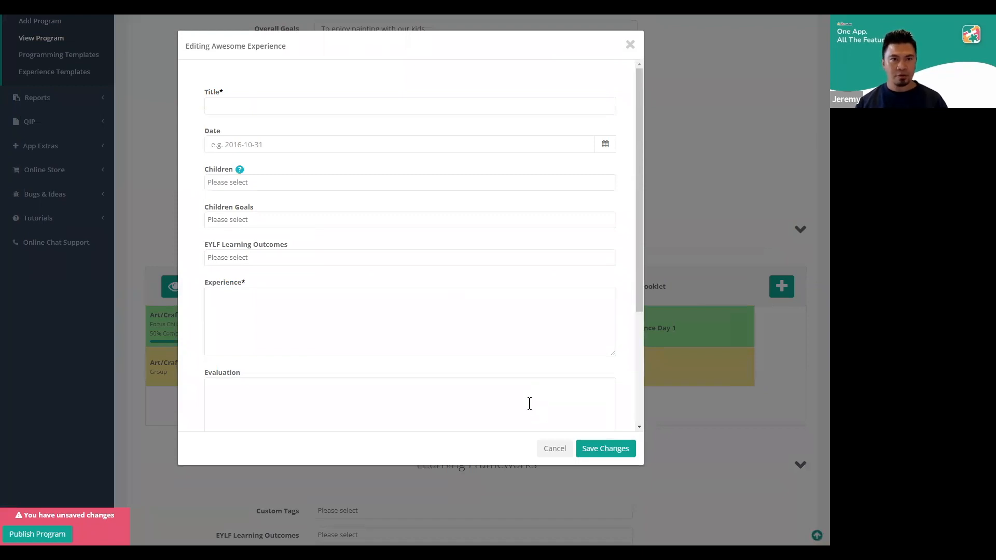
left_click(554, 448)
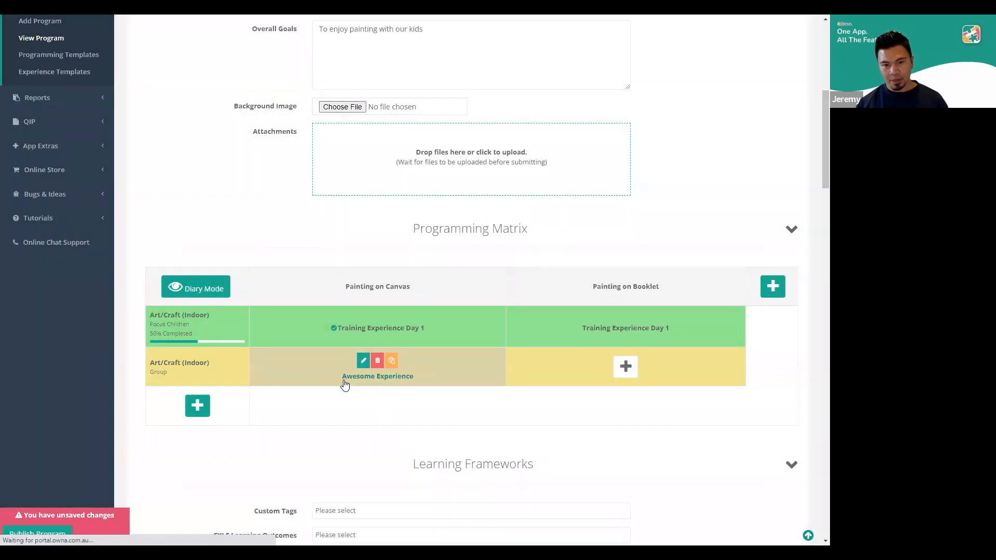
Apply the Learning Experience Custom template to the Group row under Painting on Booklet
left_click(625, 367)
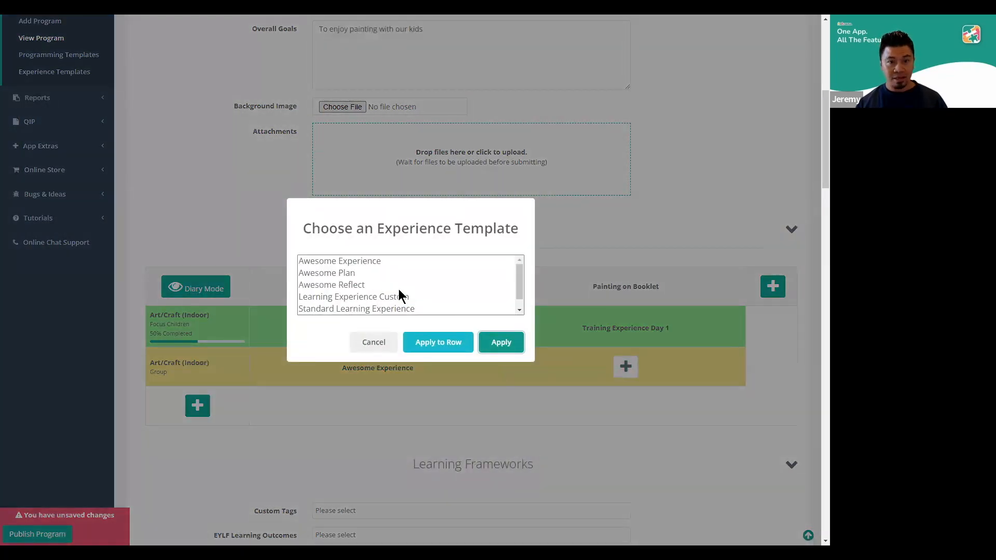
scroll(418, 290, "down", 1)
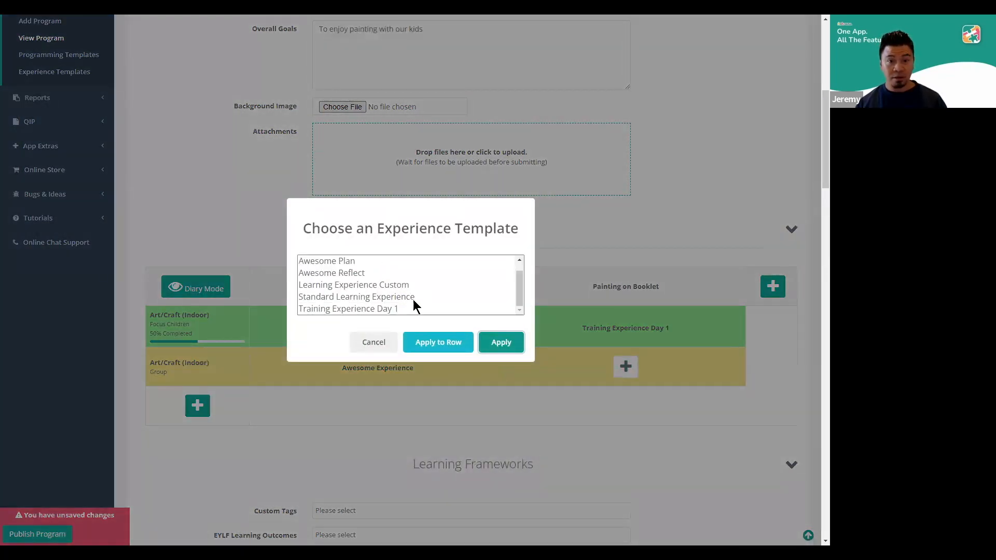
left_click(412, 298)
left_click(411, 285)
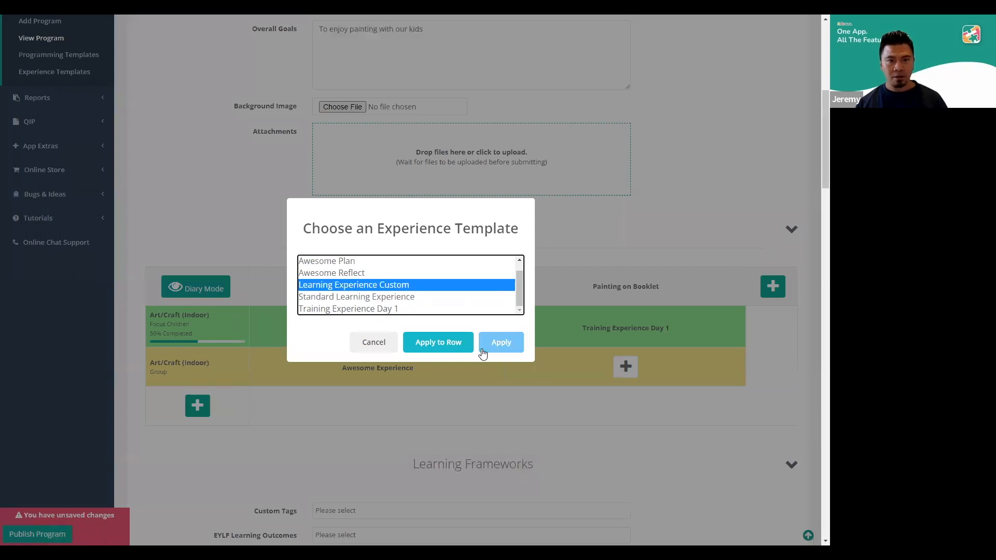
left_click(496, 344)
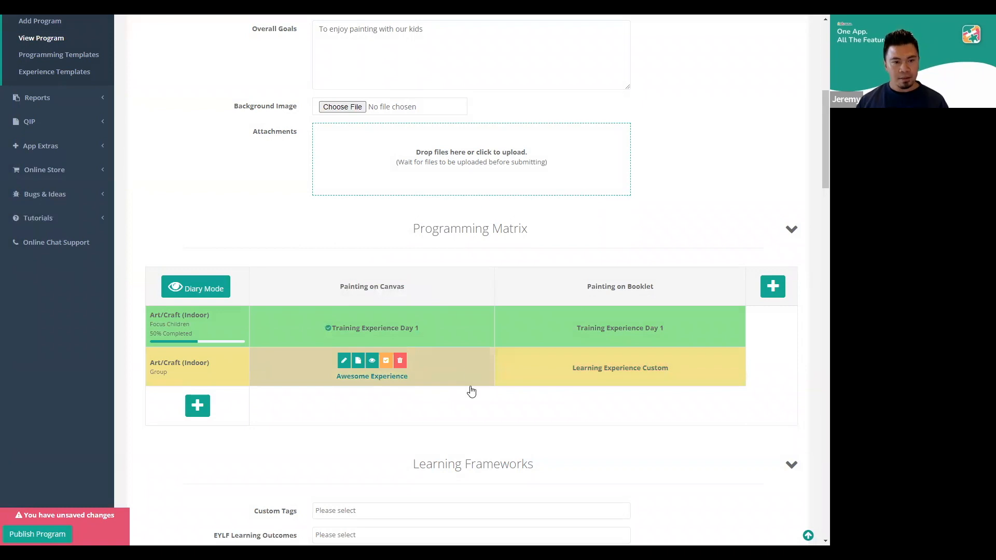
Remove the Awesome Experience and Learning Experience Custom entries from the Group row of the matrix
left_click(401, 361)
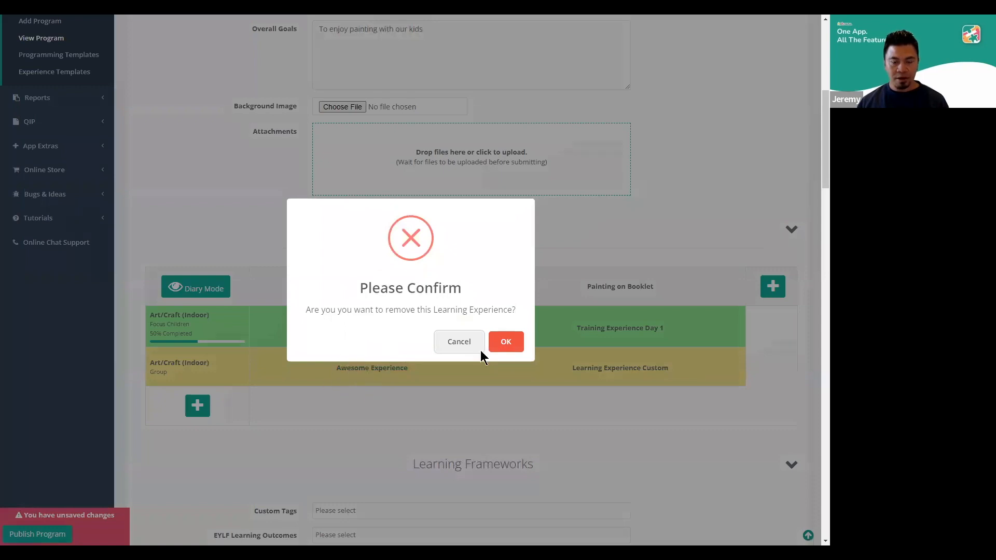
left_click(506, 342)
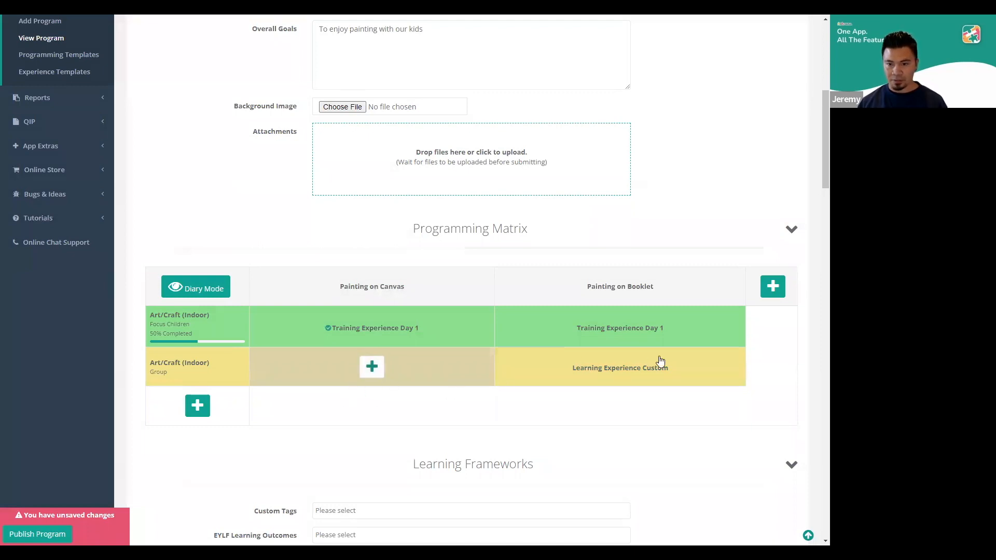
left_click(621, 362)
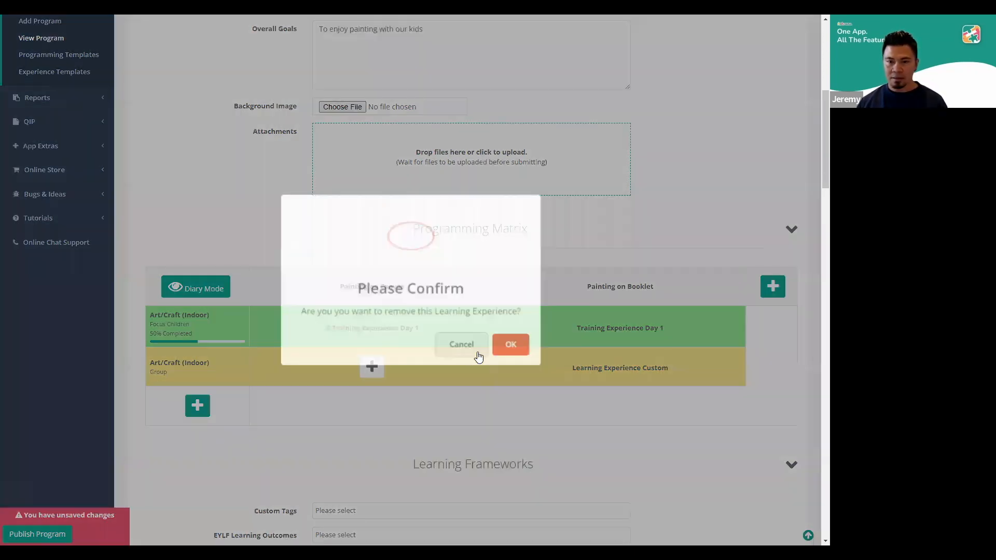
left_click(509, 343)
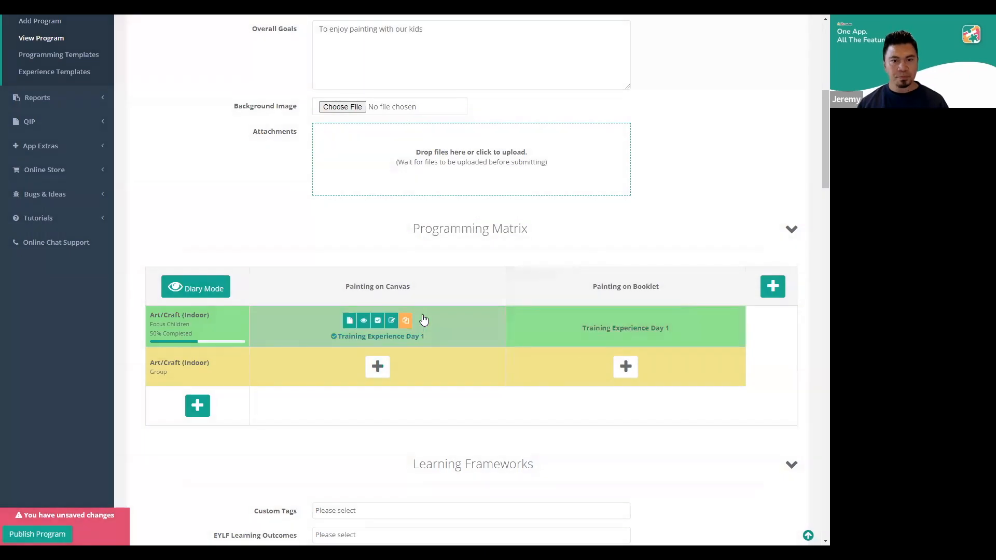
Mark Training Experience Day 1 in the Painting on Canvas column as Not Completed
mouse_move(405, 325)
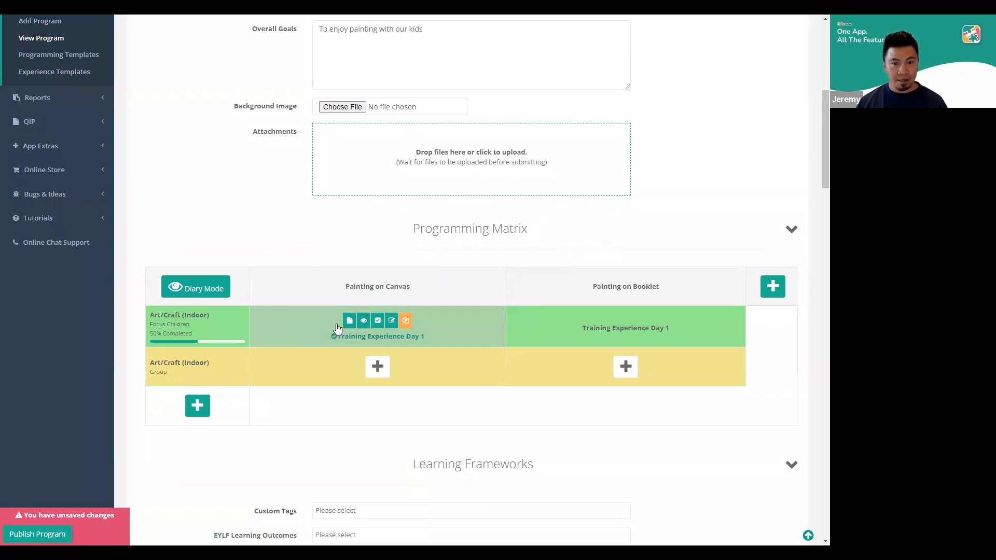
left_click(378, 321)
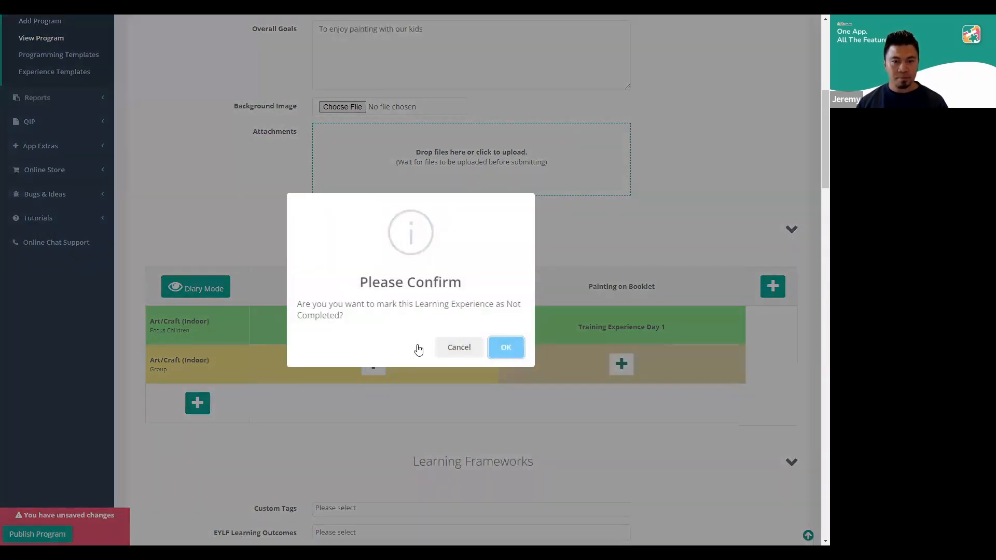
left_click(440, 349)
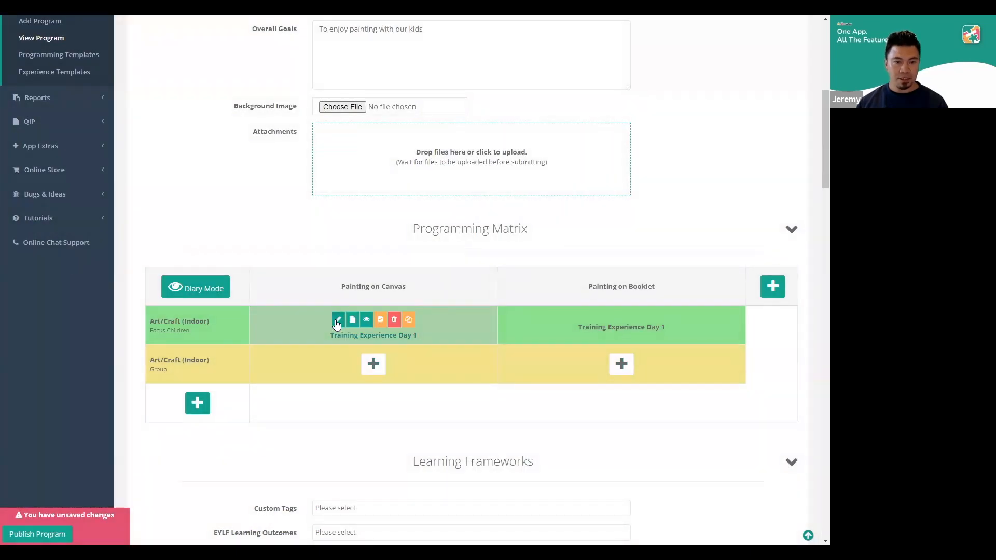
Review the edit form of Training Experience Day 1 under Painting on Canvas, close it without saving, and open the experience's preview
left_click(337, 320)
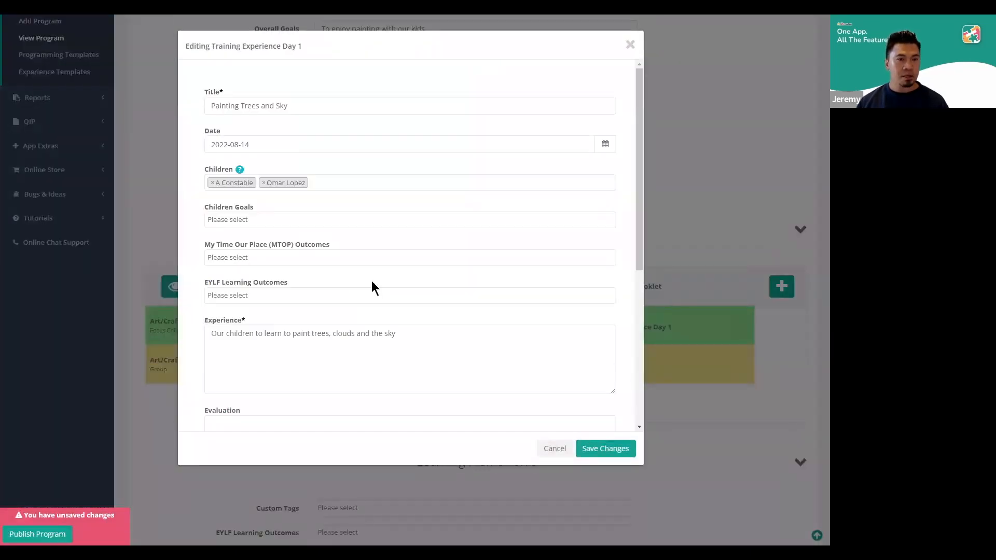
scroll(371, 279, "down", 5)
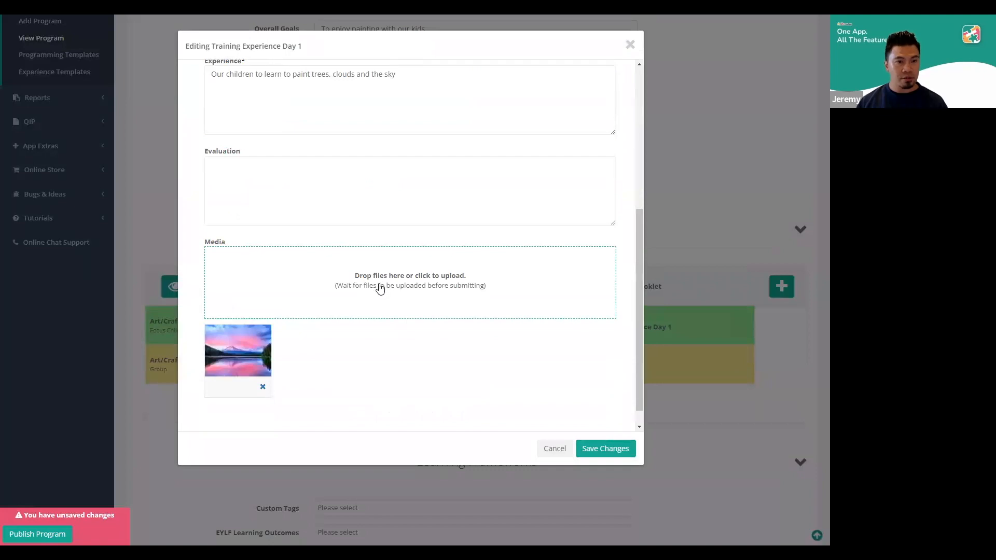
scroll(380, 289, "up", 3)
scroll(348, 305, "up", 2)
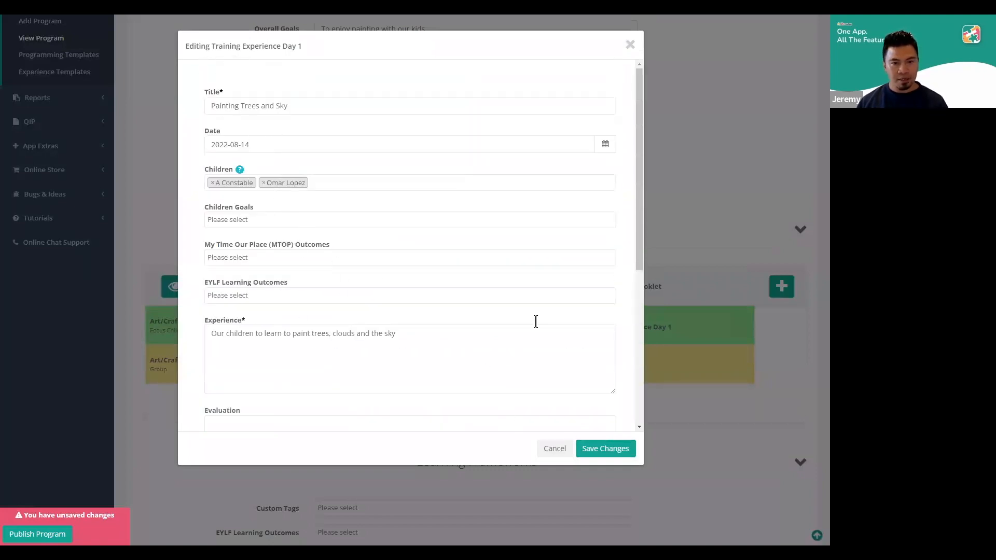
left_click(554, 449)
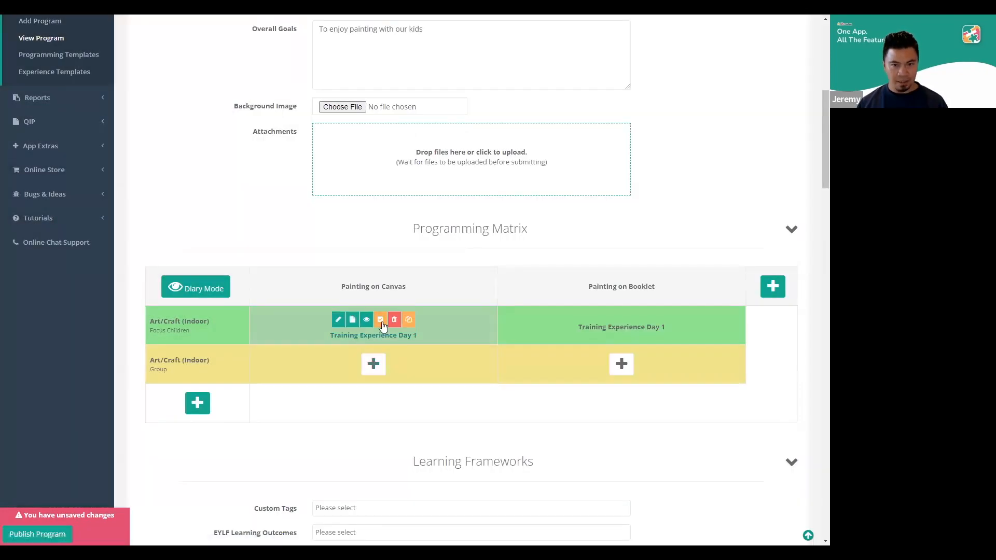
left_click(366, 321)
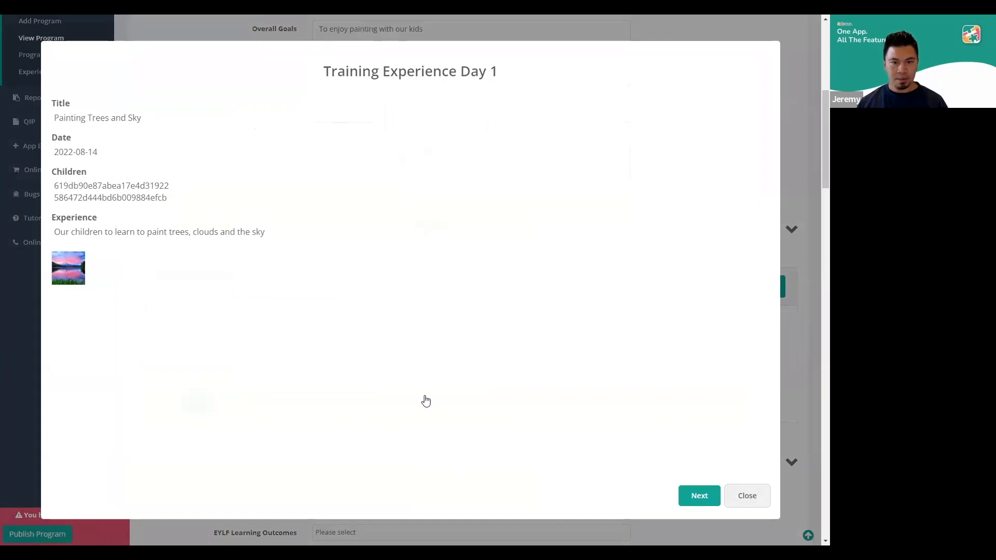
Mark Training Experience Day 1 in the Painting on Canvas column as Completed and publish the program
left_click(378, 325)
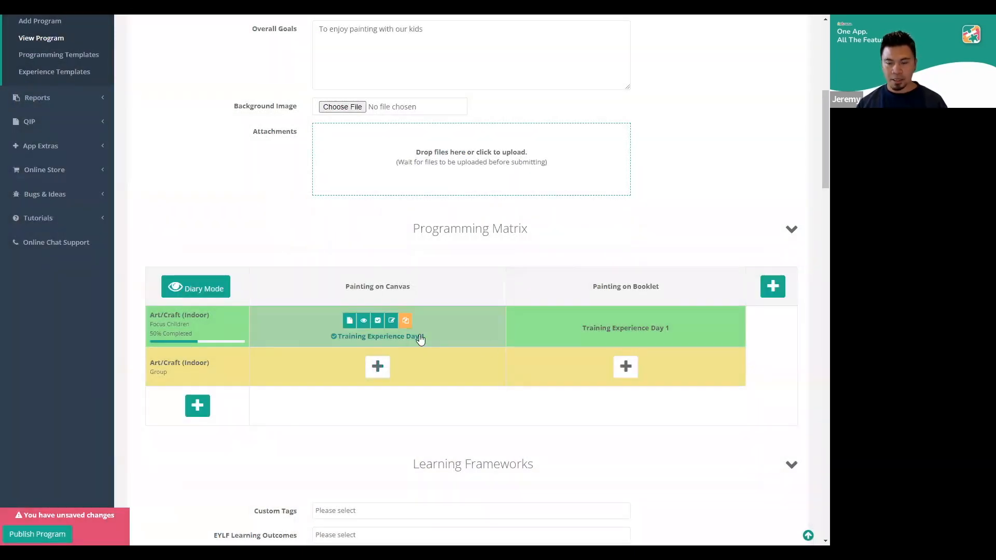
mouse_move(621, 342)
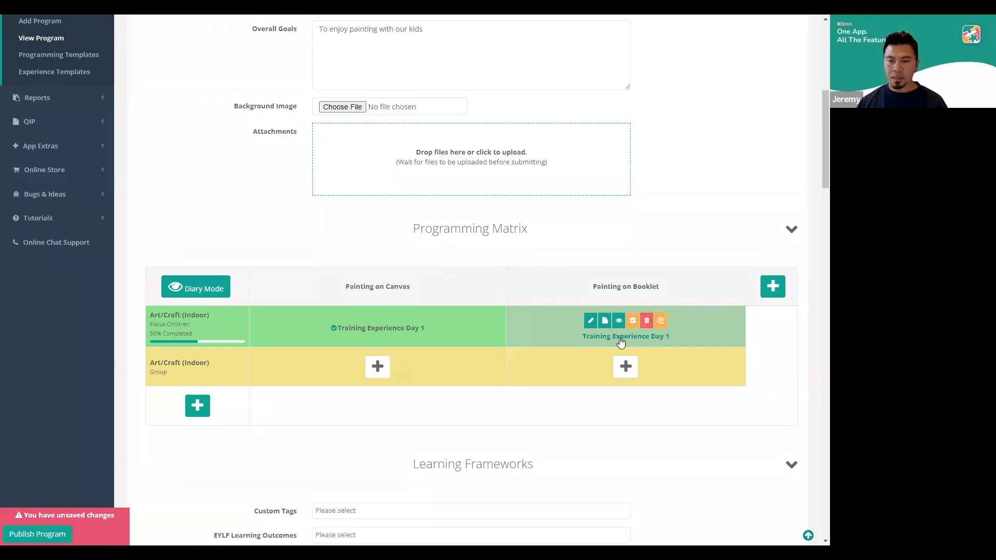
left_click(54, 534)
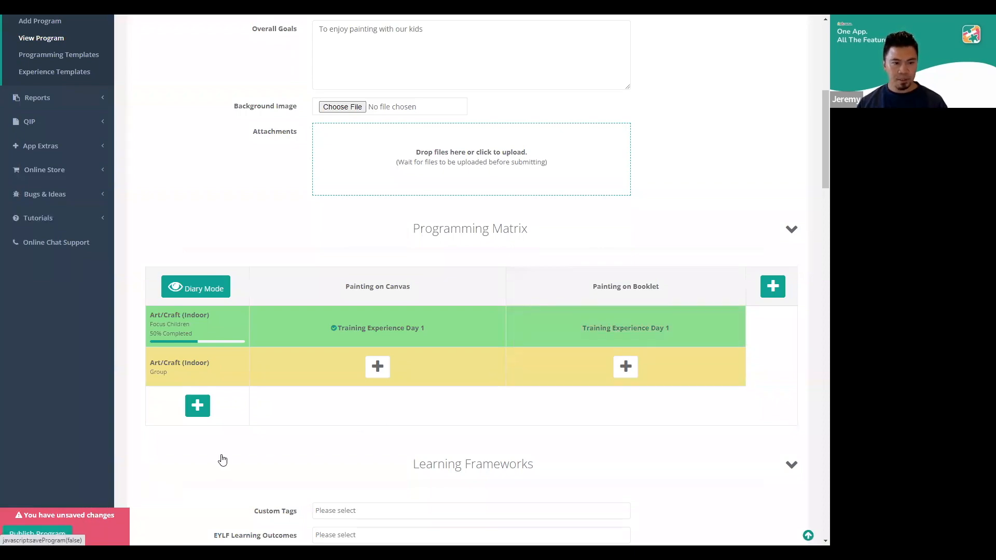
Check the Training Agenda slide, return to the curriculum program, and review its details, including the background image and attachments fields
key("alt+Tab")
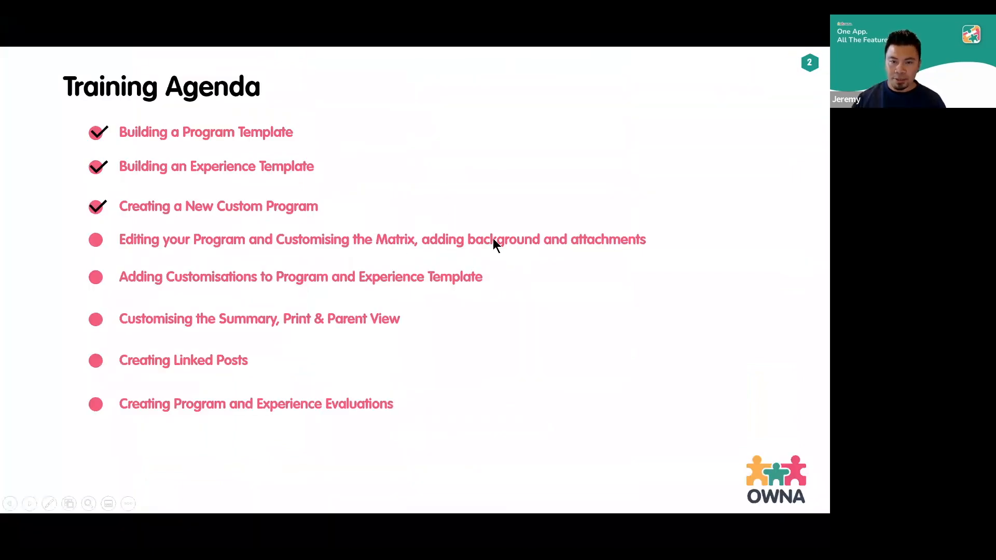
key("alt+Tab")
scroll(403, 349, "down", 2)
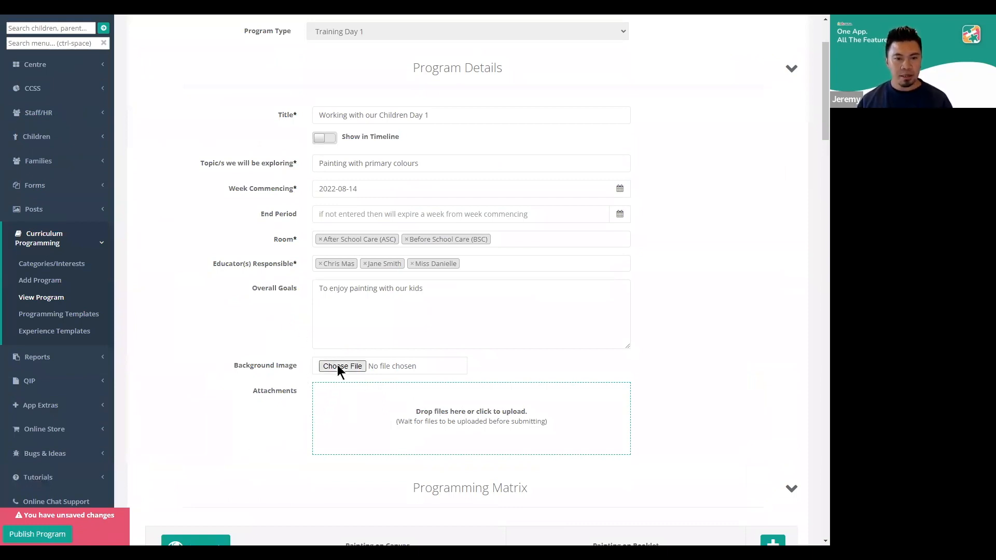
scroll(256, 384, "up", 2)
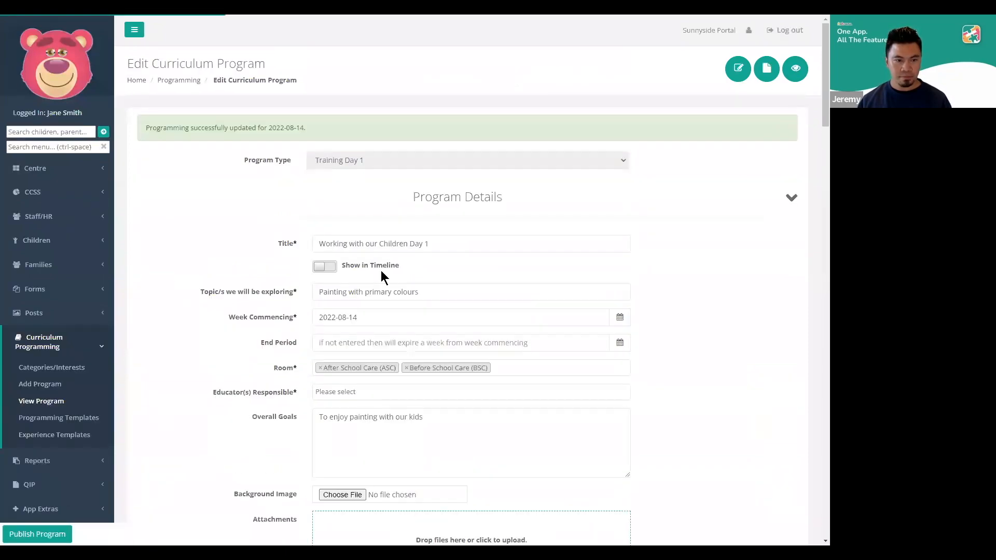
Review the Program Summary and Stats page of Working with our Children Day 1 and reopen the program for editing
scroll(290, 337, "down", 2)
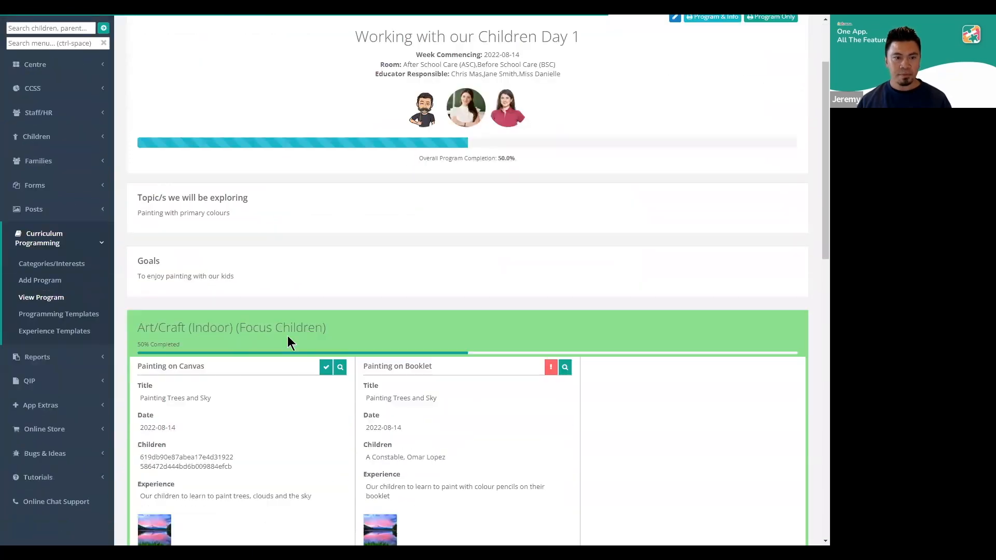
scroll(399, 284, "up", 2)
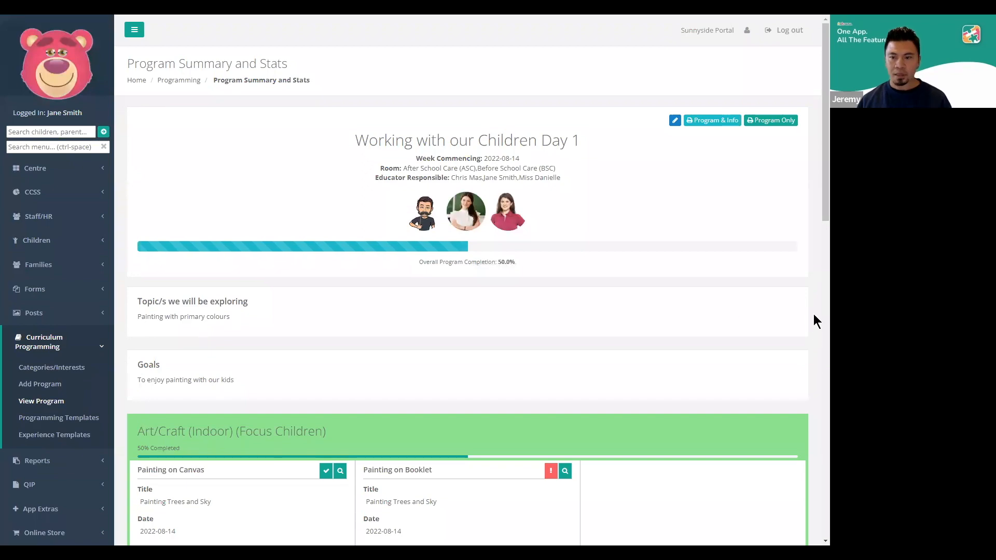
key("alt+Tab")
key("alt+Tab")
left_click(674, 121)
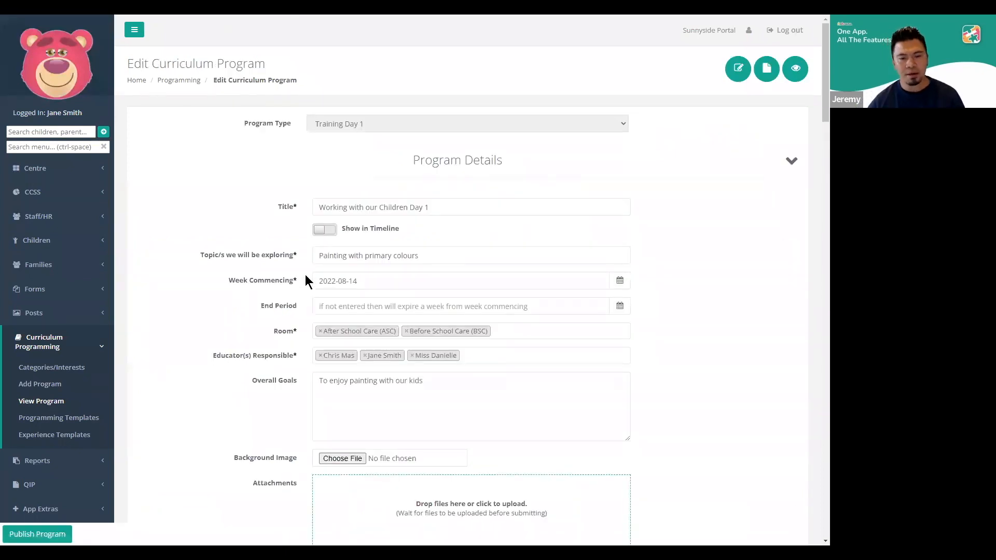
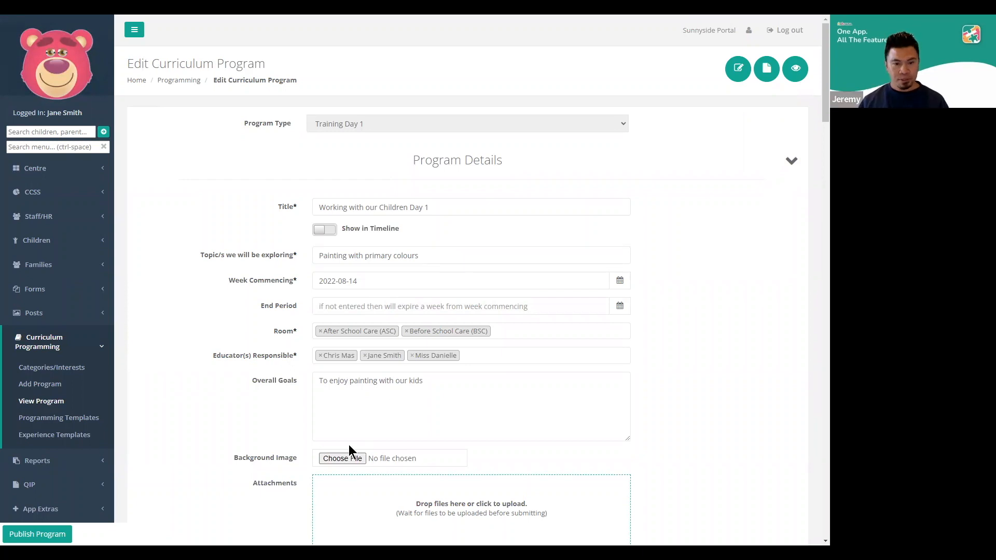
Choose bg-rainbow.jpg from the Downloads folder as the program's background image and check its preview
left_click(345, 461)
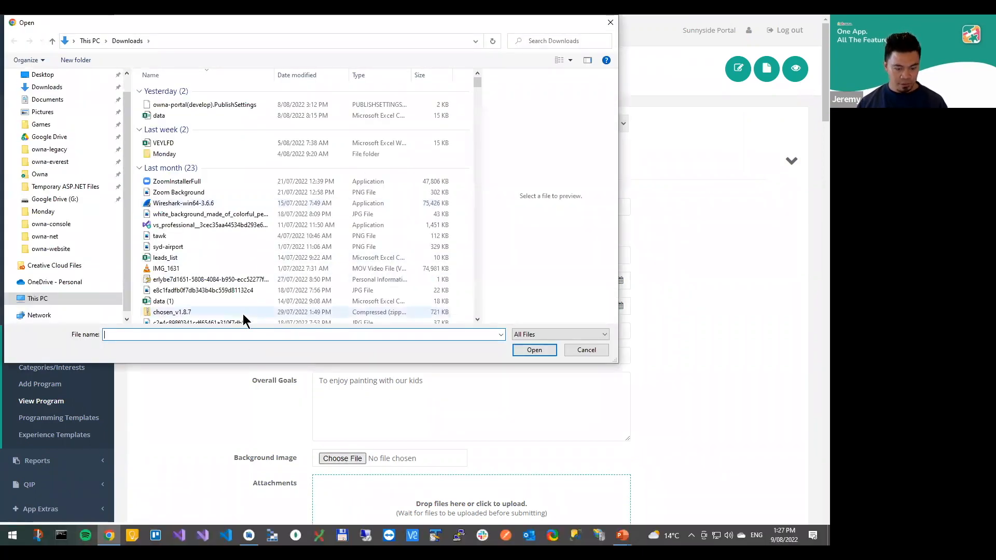
type("bg")
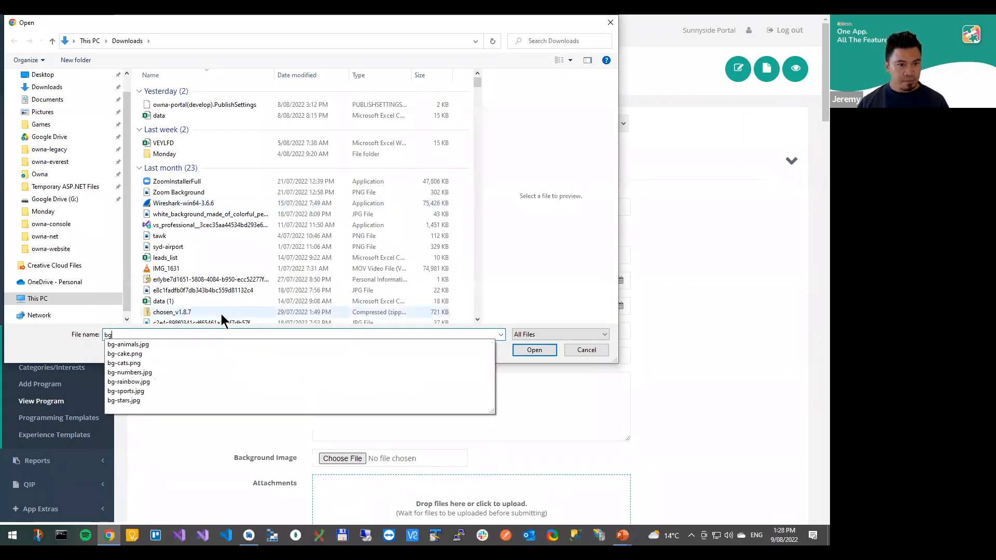
left_click(157, 383)
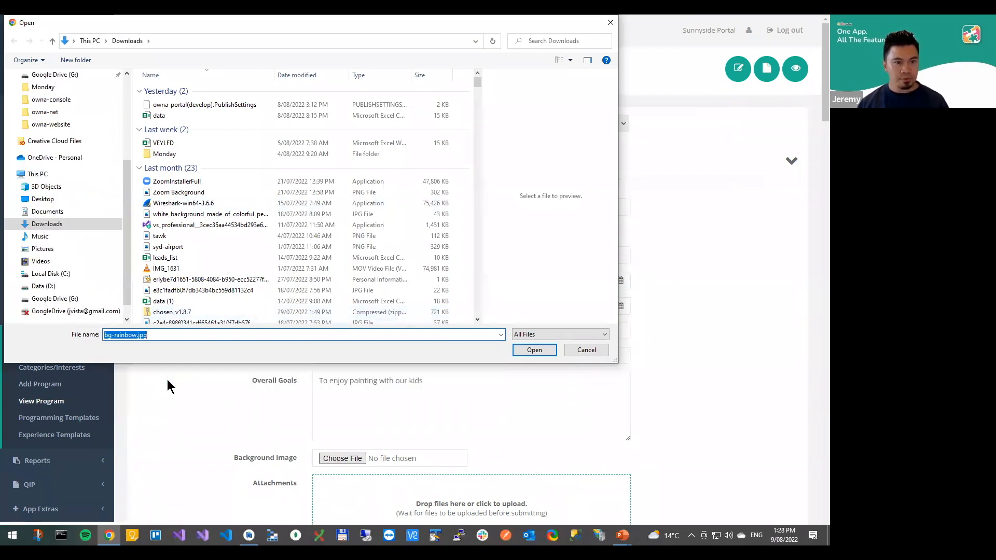
left_click(528, 352)
scroll(246, 360, "down", 2)
scroll(246, 360, "down", 4)
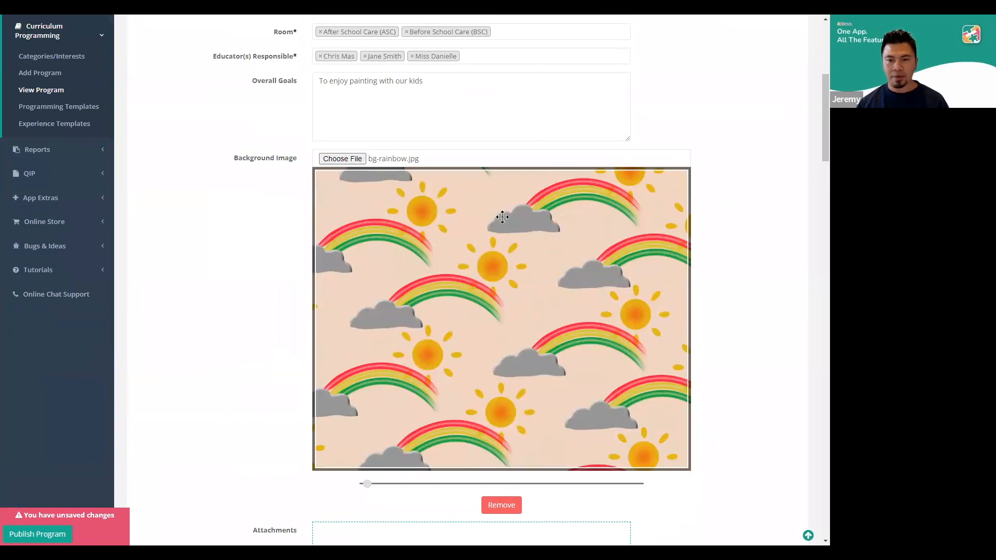
Replace the program's background image with bg-cats.png from the Downloads folder
left_click(343, 158)
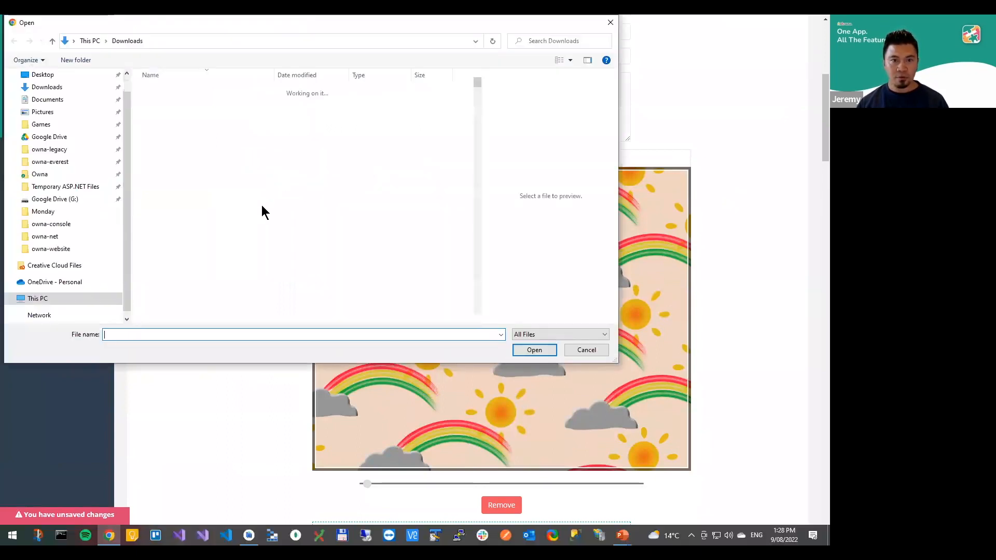
type("bg")
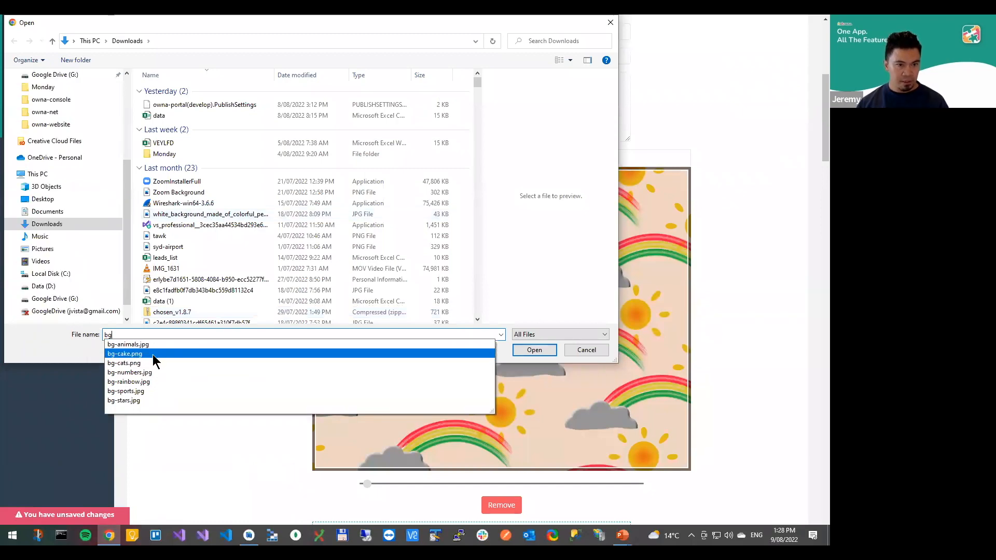
left_click(303, 362)
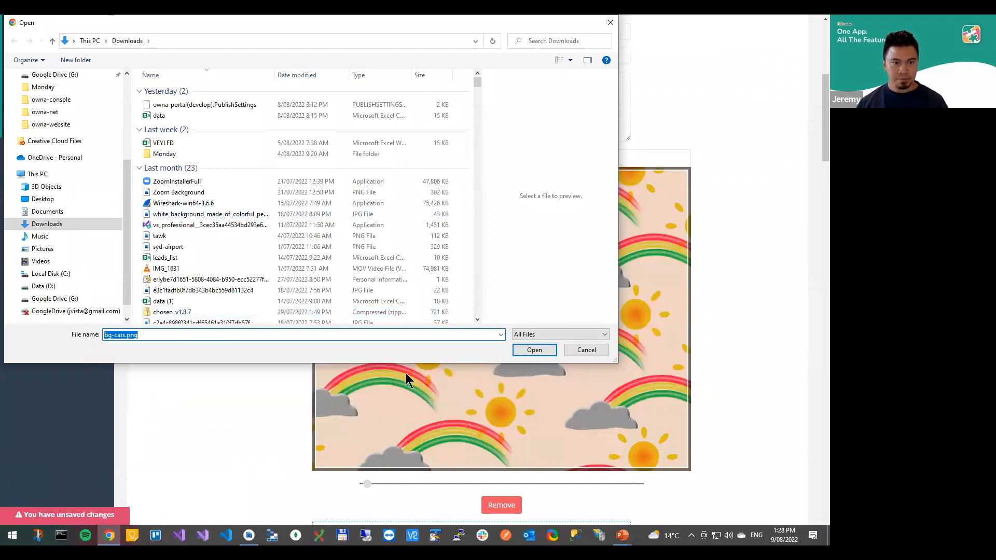
left_click(532, 351)
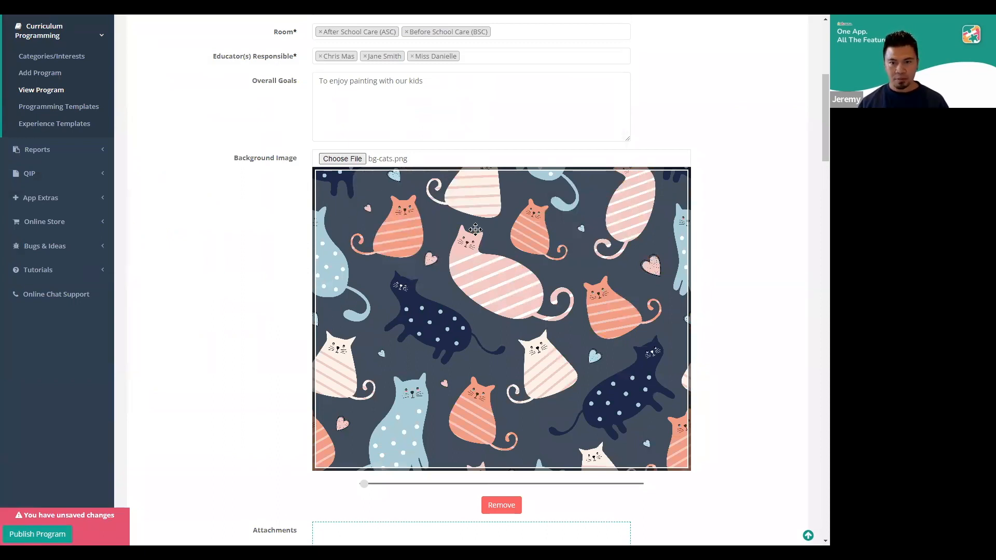
Replace the cats background image of the program with sample-jpeg.jpg
left_click(348, 159)
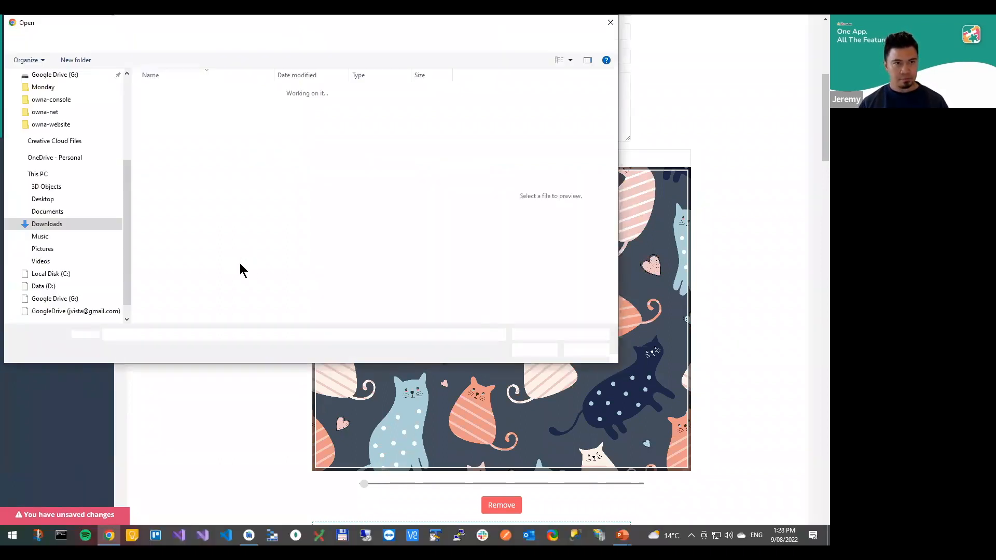
type("sam")
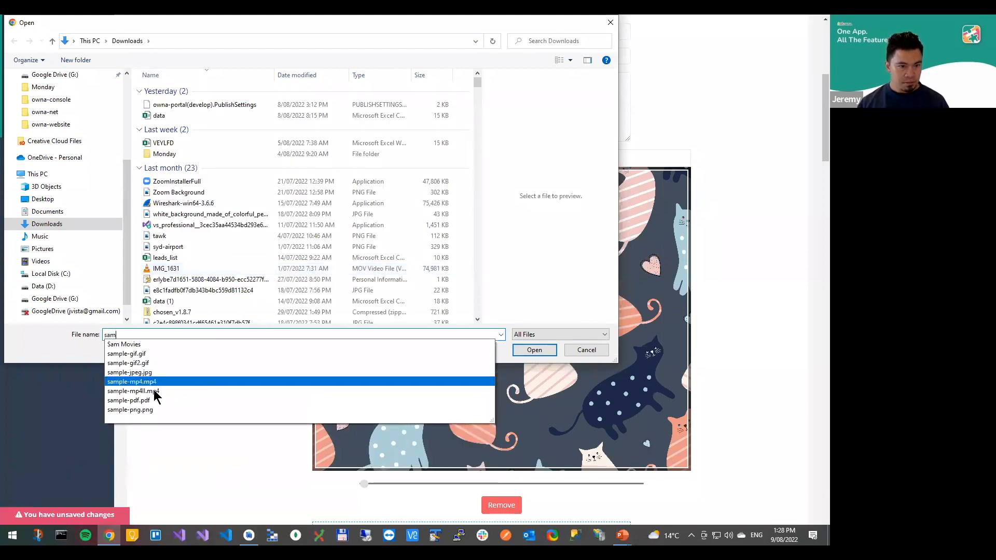
left_click(160, 372)
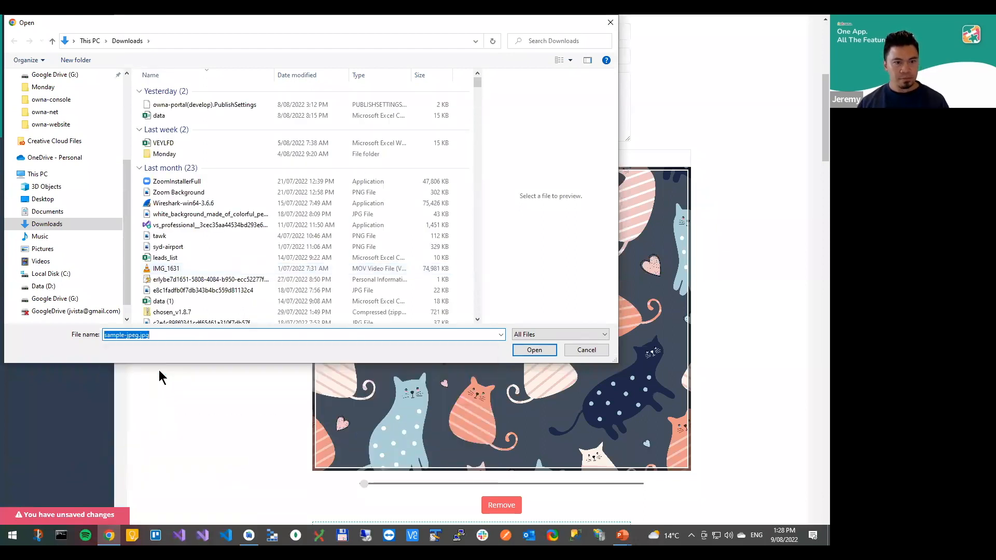
left_click(514, 349)
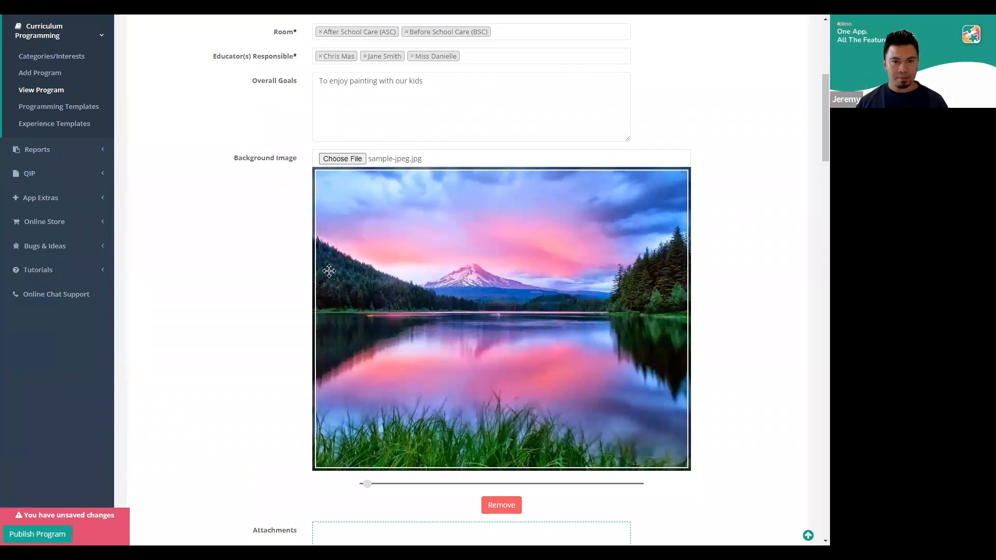
Change the program's background image back to bg-rainbow.jpg and zoom in slightly on its crop
left_click(342, 160)
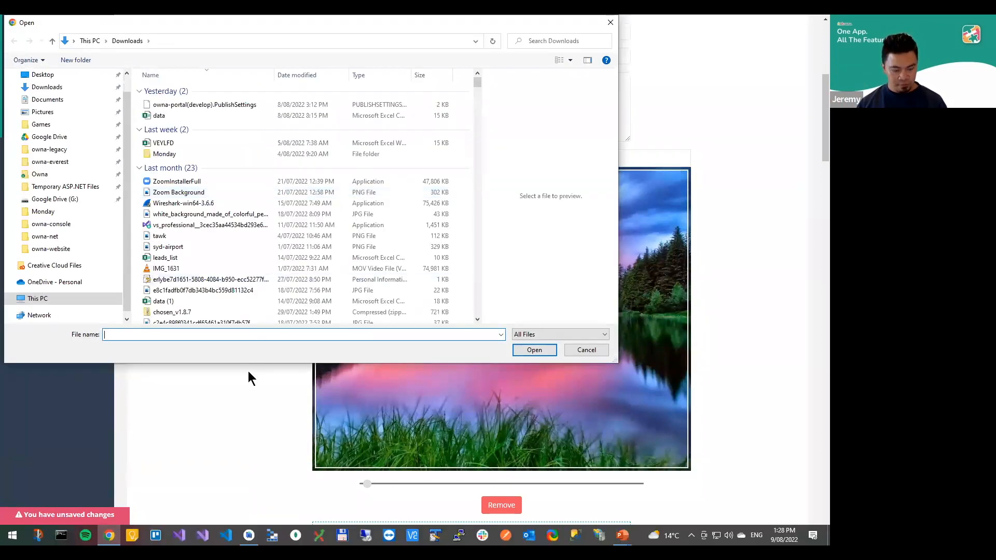
type("bg")
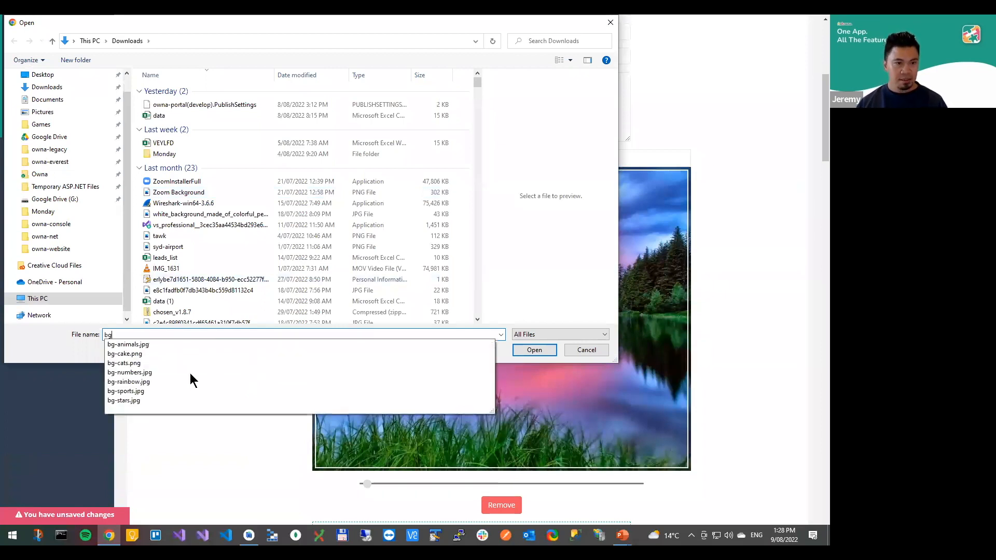
left_click(152, 381)
left_click(534, 349)
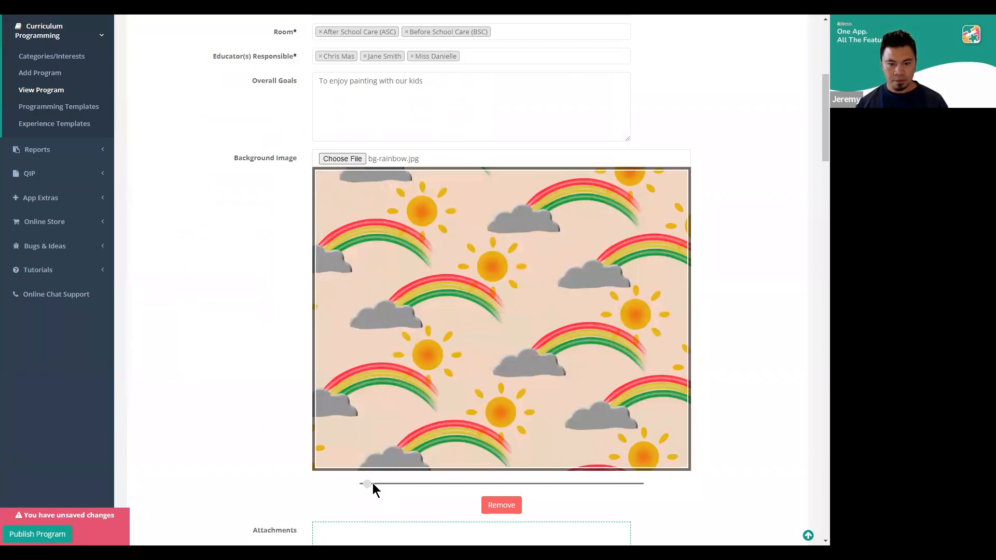
left_click_drag(371, 485, 418, 485)
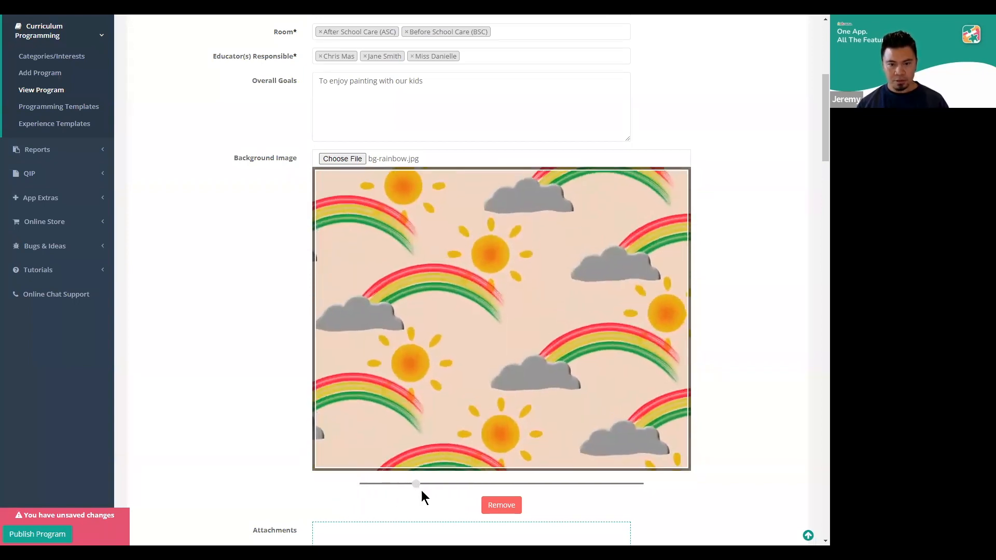
Upload sample-pdf.pdf from the Downloads folder as an attachment of the program
scroll(241, 341, "down", 2)
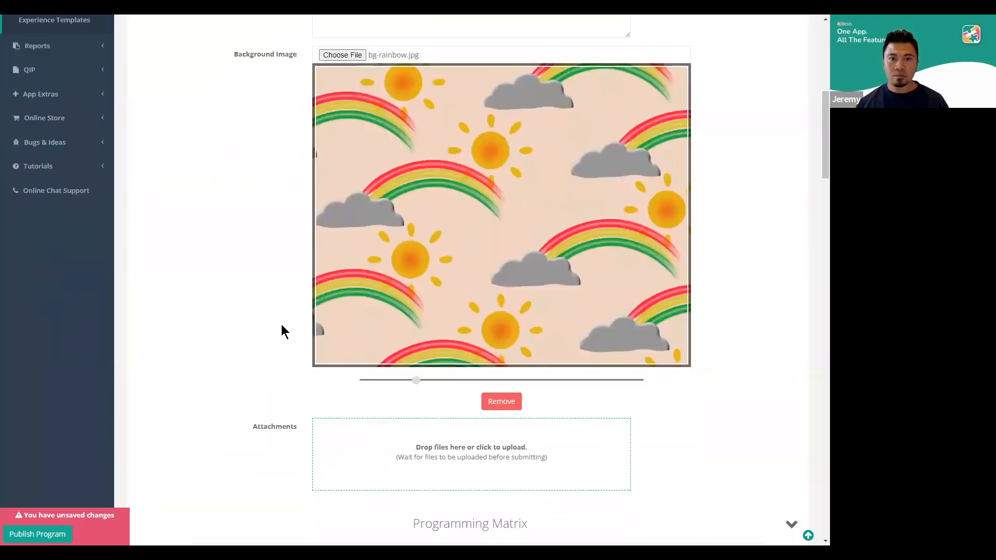
scroll(281, 332, "up", 2)
scroll(282, 327, "down", 2)
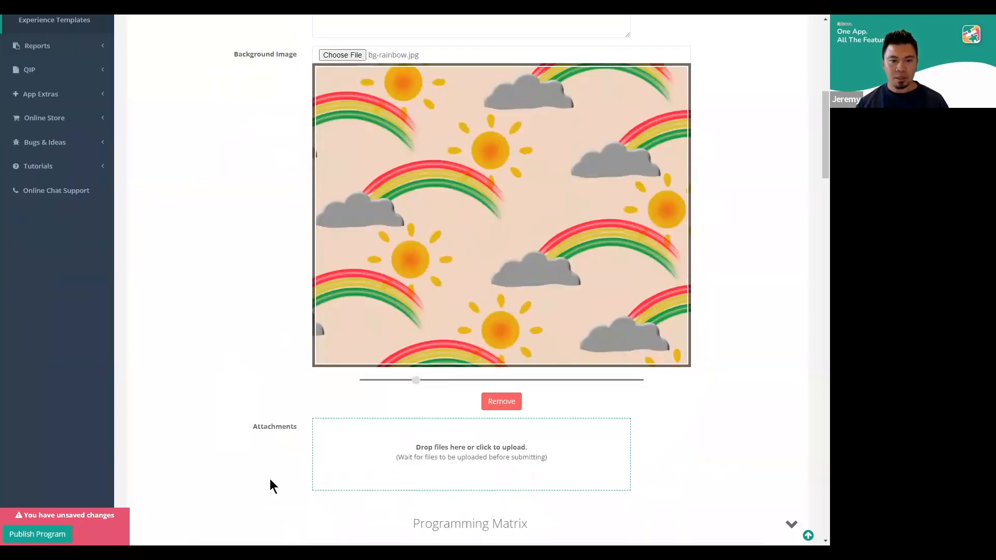
left_click(394, 450)
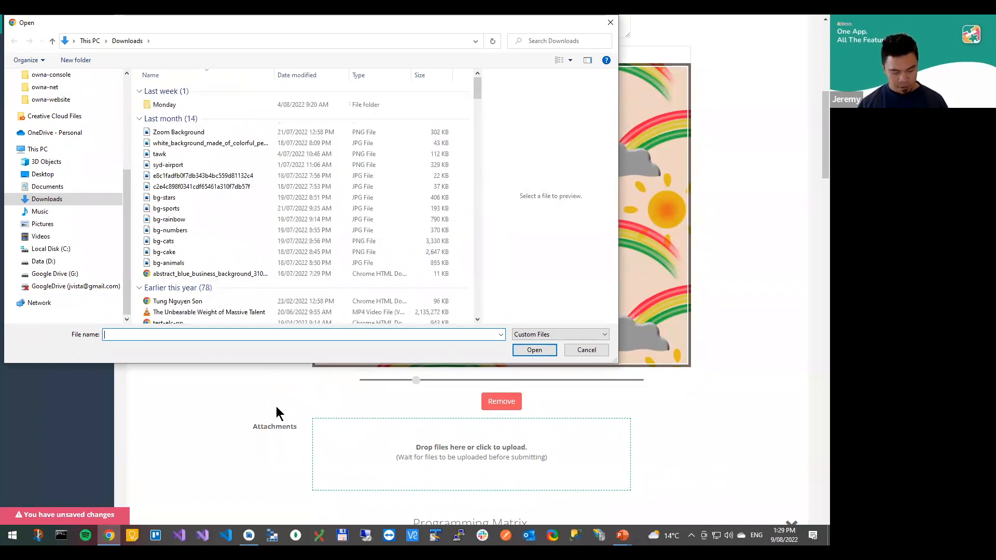
type("sam,")
key("BackSpace")
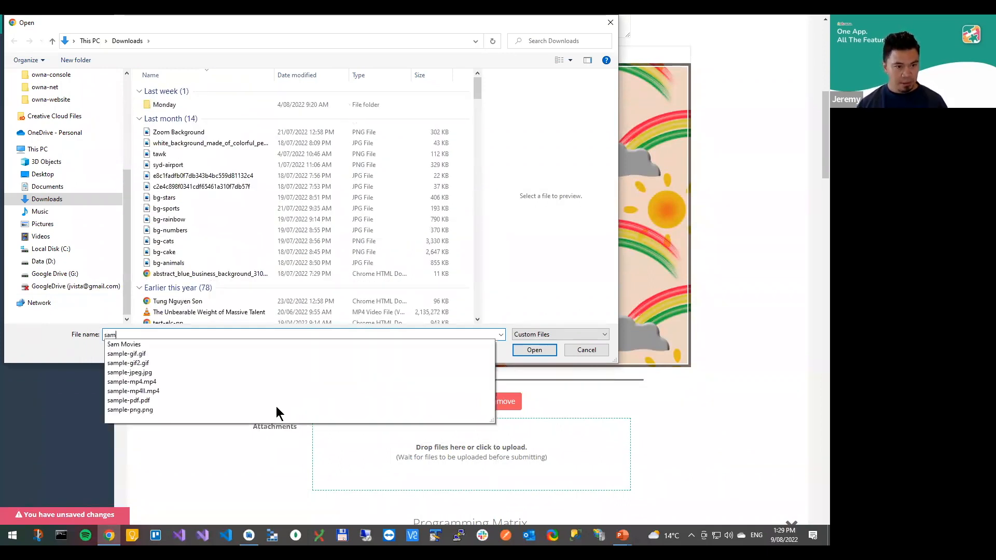
left_click(231, 400)
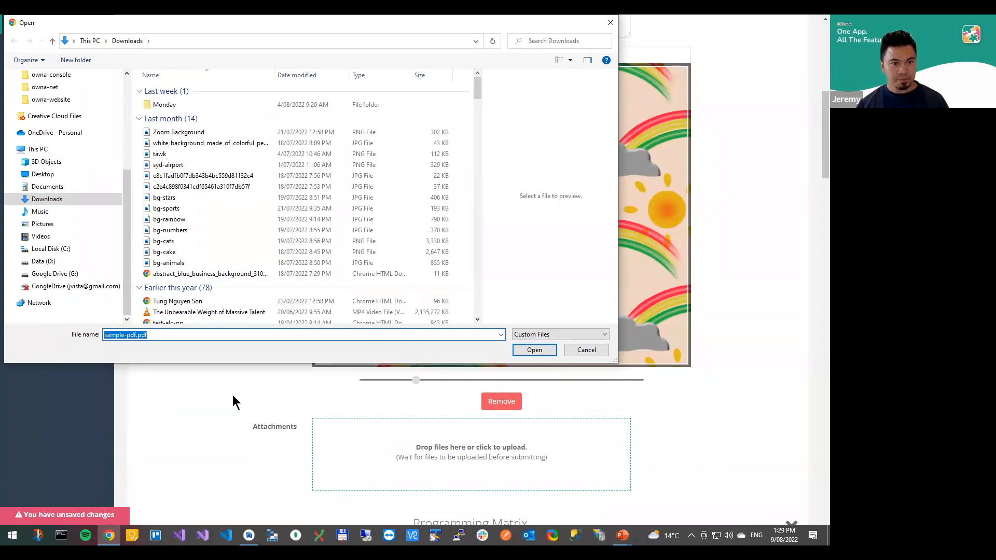
left_click(539, 349)
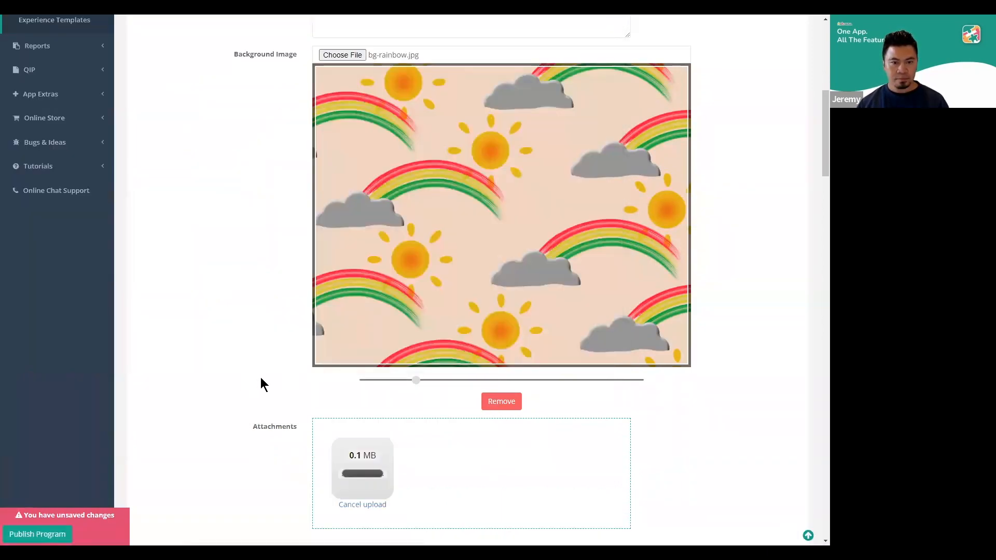
Turn on Show in Timeline for Working with our Children Day 1 and publish the program
scroll(263, 382, "up", 7)
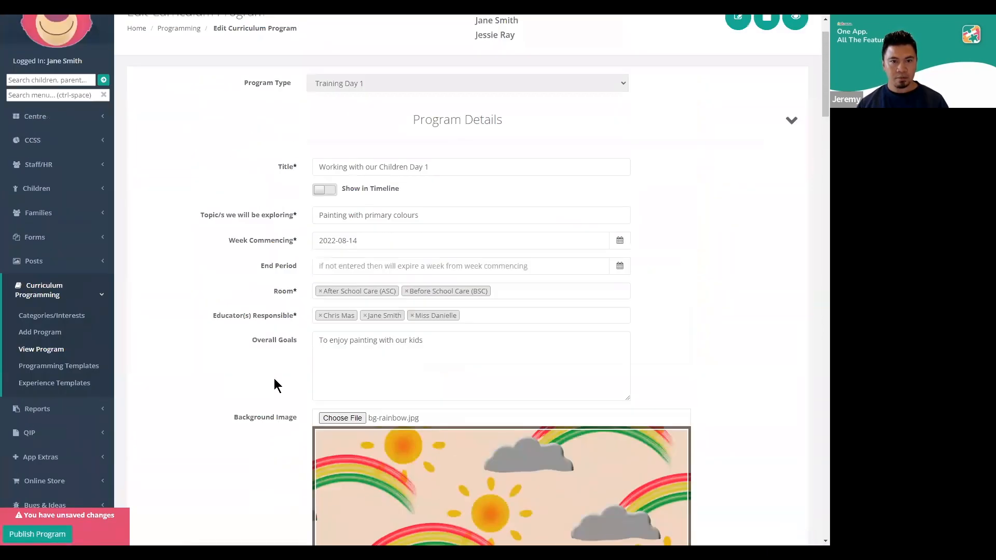
scroll(274, 384, "up", 1)
left_click(327, 242)
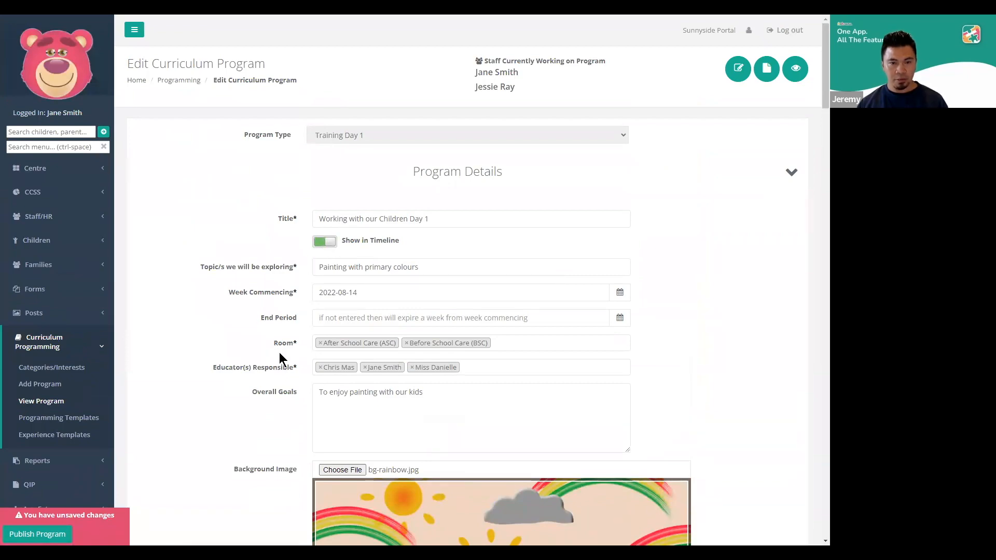
scroll(275, 359, "down", 7)
scroll(273, 359, "down", 2)
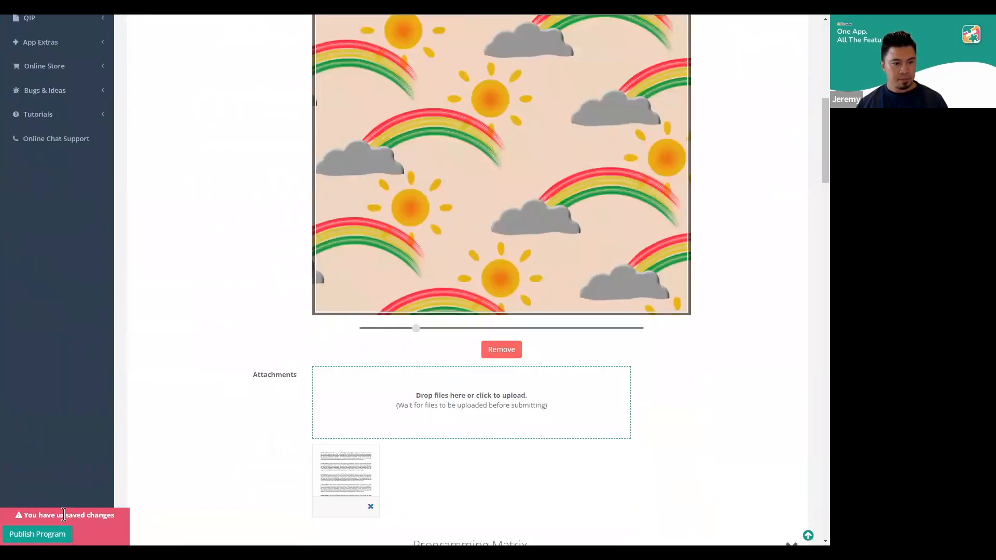
left_click(50, 534)
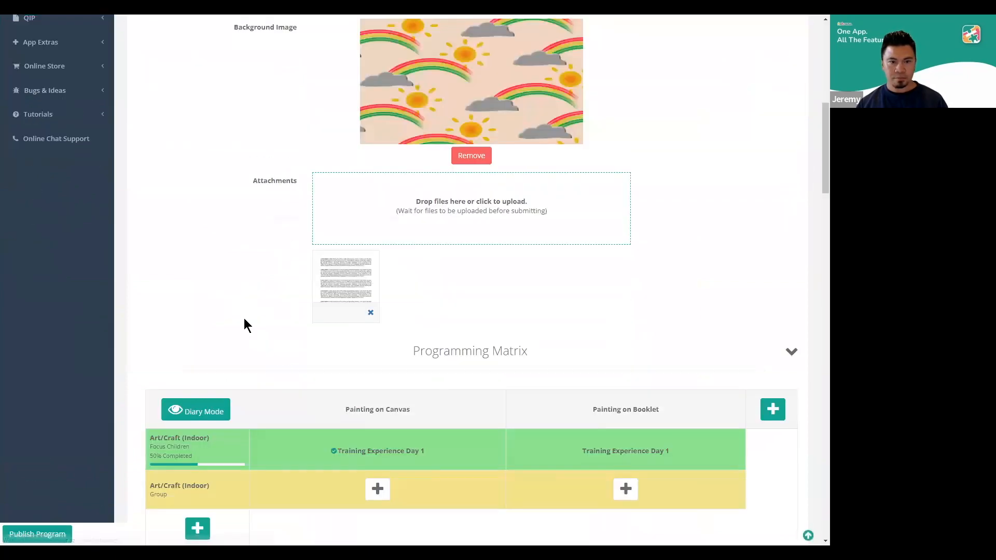
Open the Program Summary and Stats page and review it with the new background, including the Link Summary and linked images
scroll(254, 319, "up", 5)
scroll(254, 320, "up", 4)
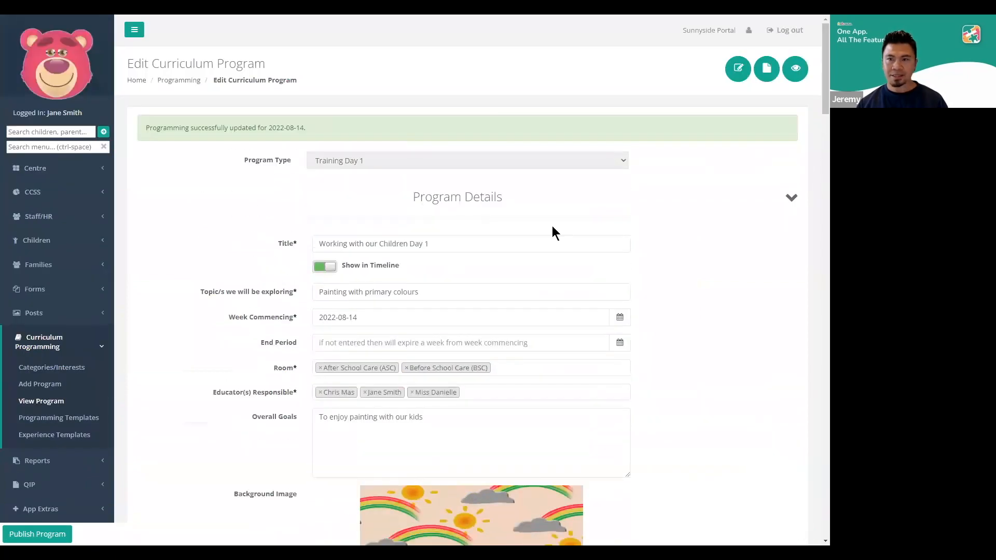
left_click(797, 72)
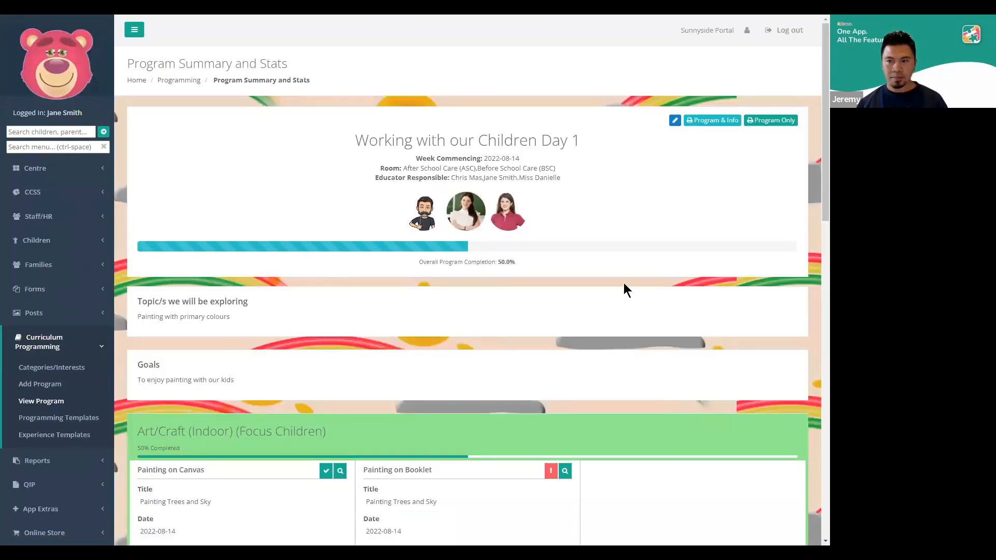
scroll(147, 358, "down", 2)
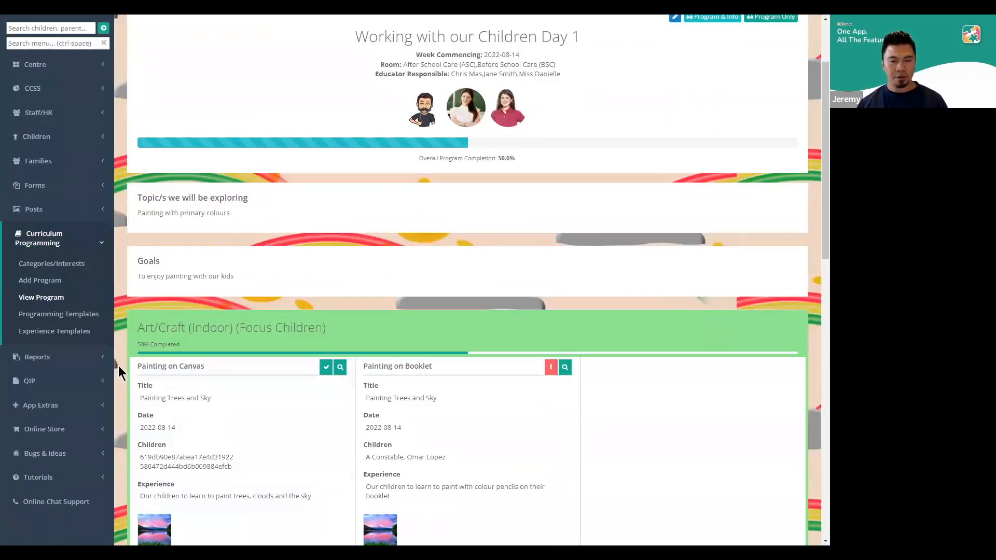
scroll(118, 366, "down", 15)
scroll(133, 363, "up", 15)
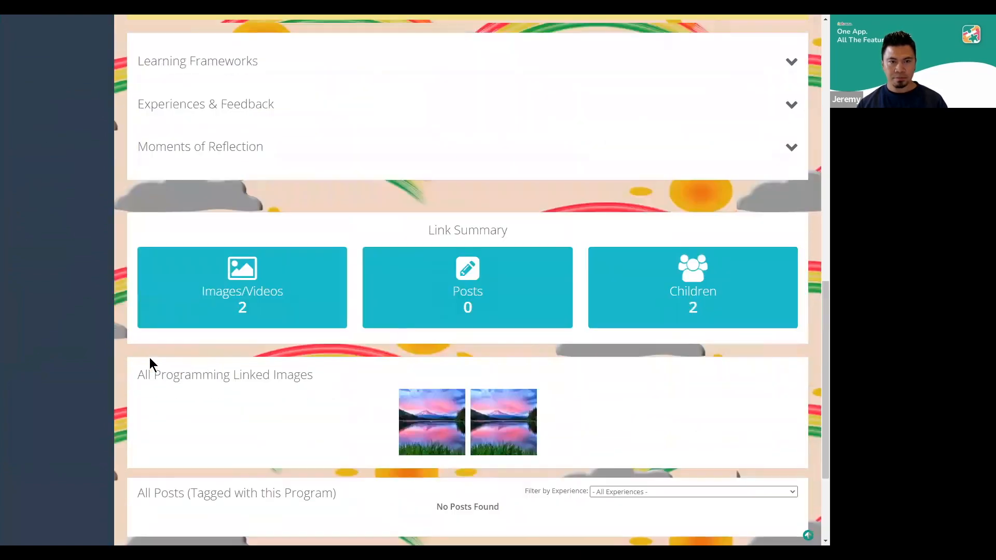
scroll(163, 352, "up", 1)
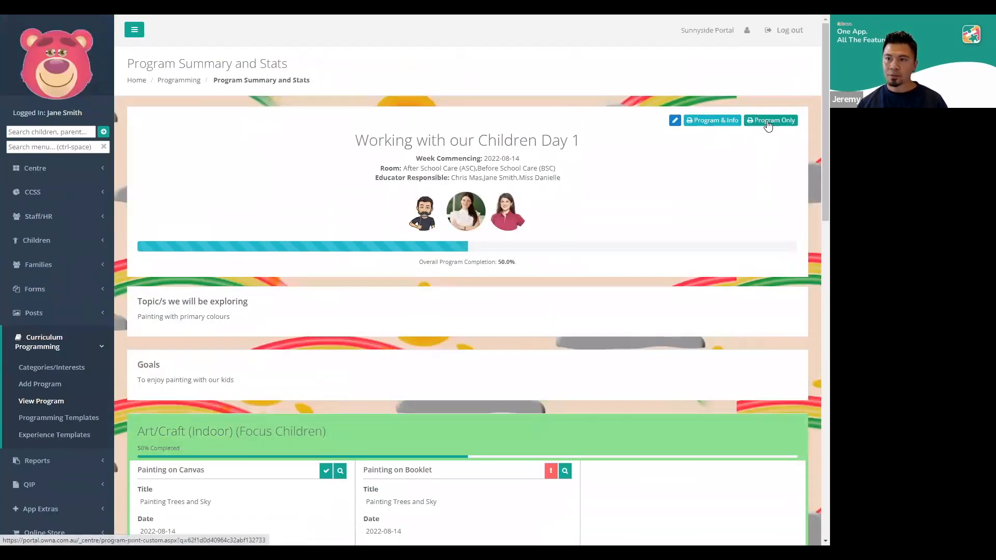
Open the Program Only print version, check its preview, cancel printing, and return to the program summary in windowed view
left_click(767, 121)
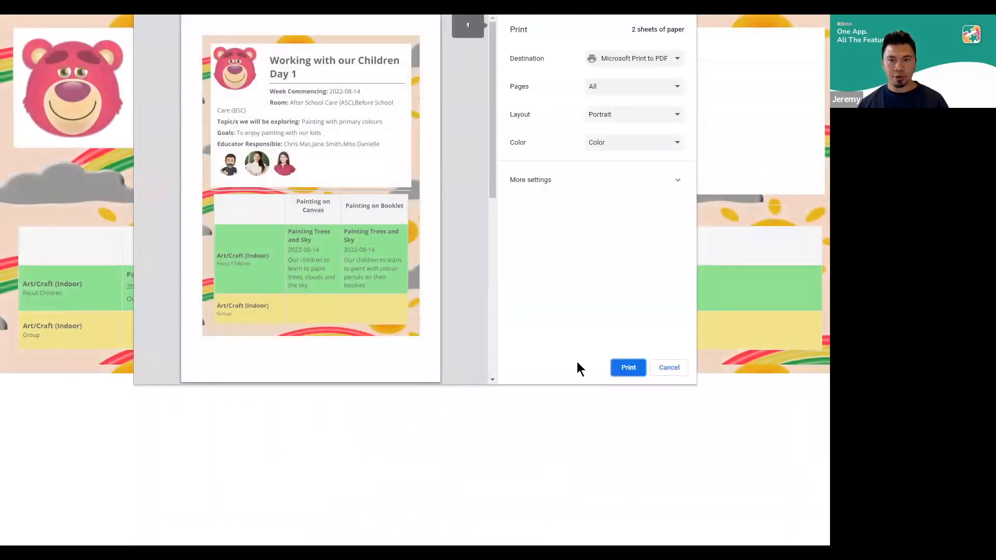
left_click(669, 369)
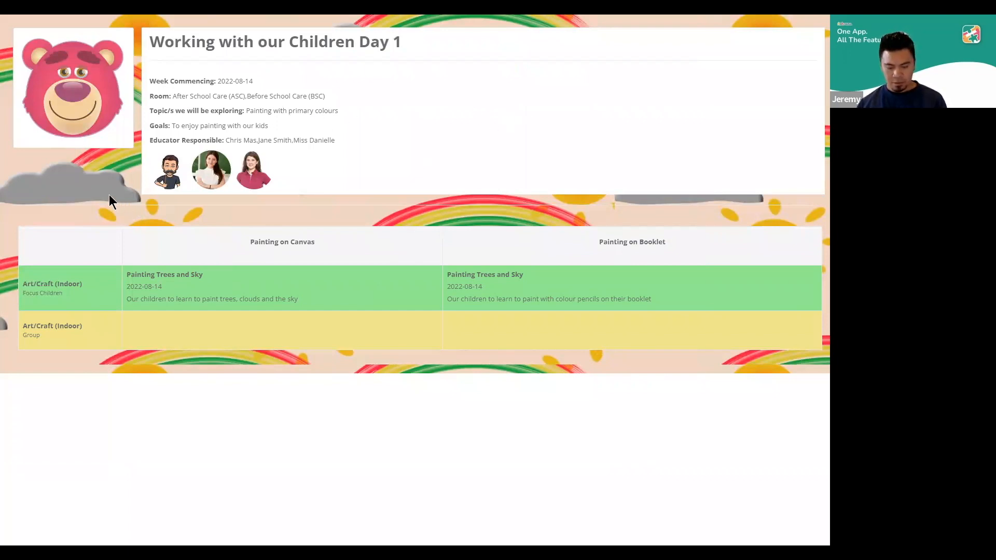
key("F11")
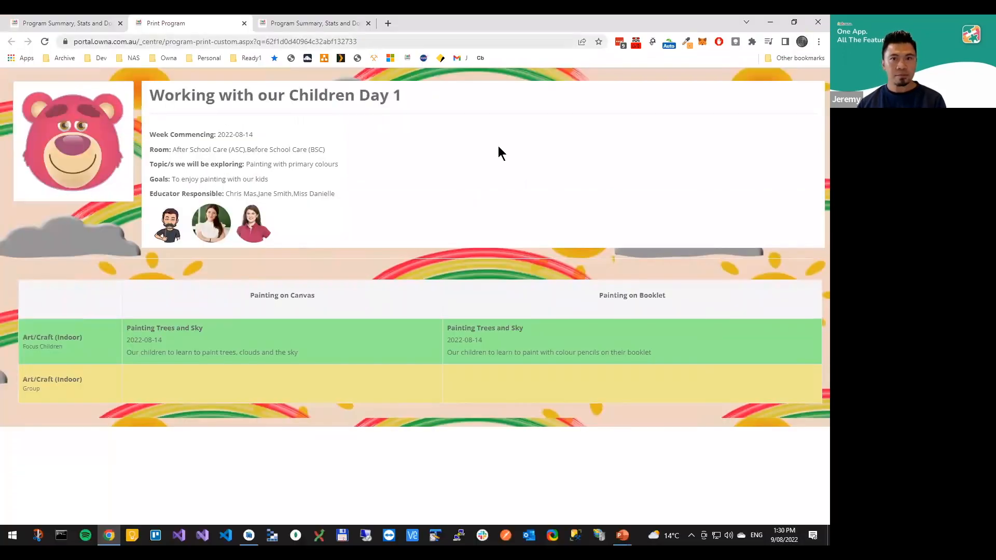
key("ctrl+w")
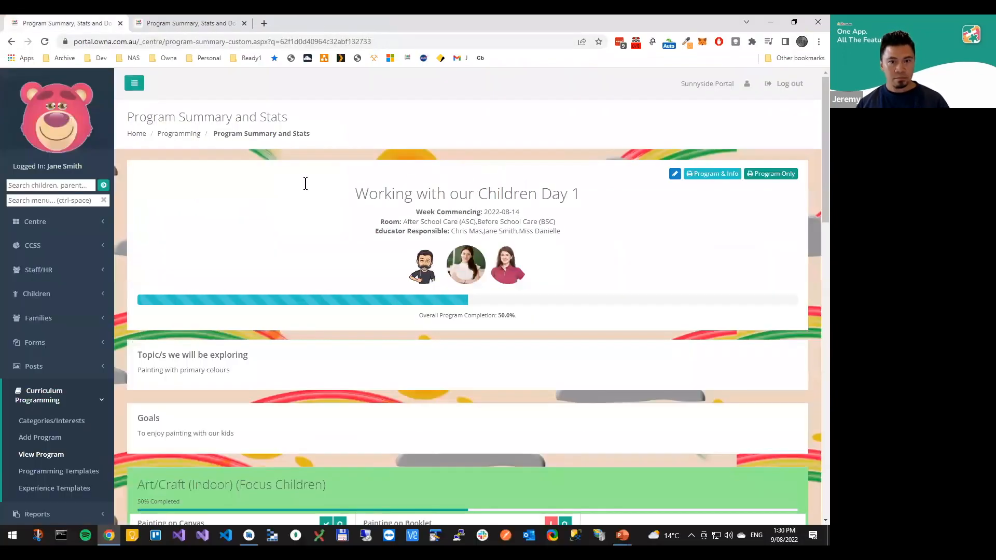
Open the Working with our Children Day 1 program for editing from its summary, in full-screen view
key("F11")
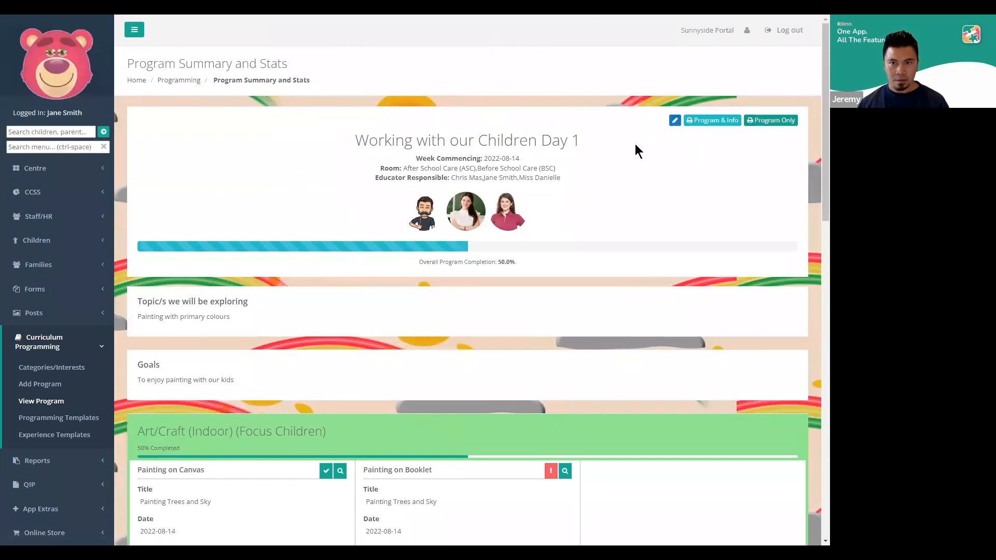
left_click(675, 121)
key("alt+Tab")
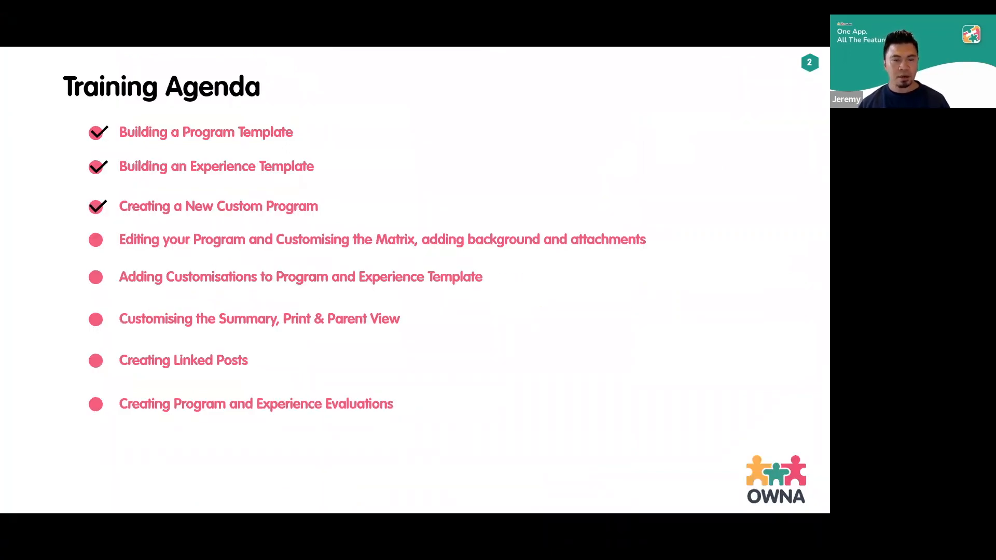
key("alt+Tab")
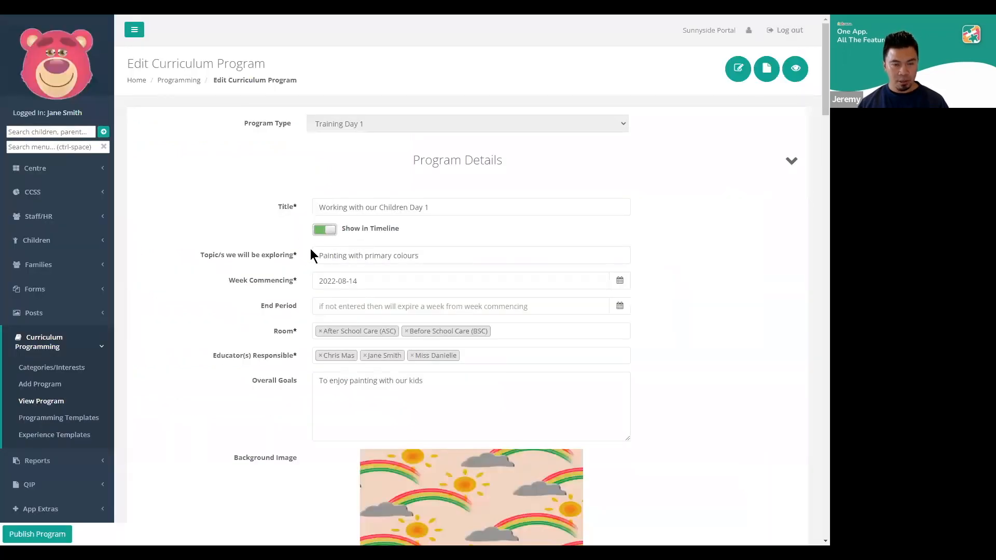
Switch to the Android emulator, refresh the OWNA app's timeline and open the Working with our Children Day 1 post
key("alt+Tab")
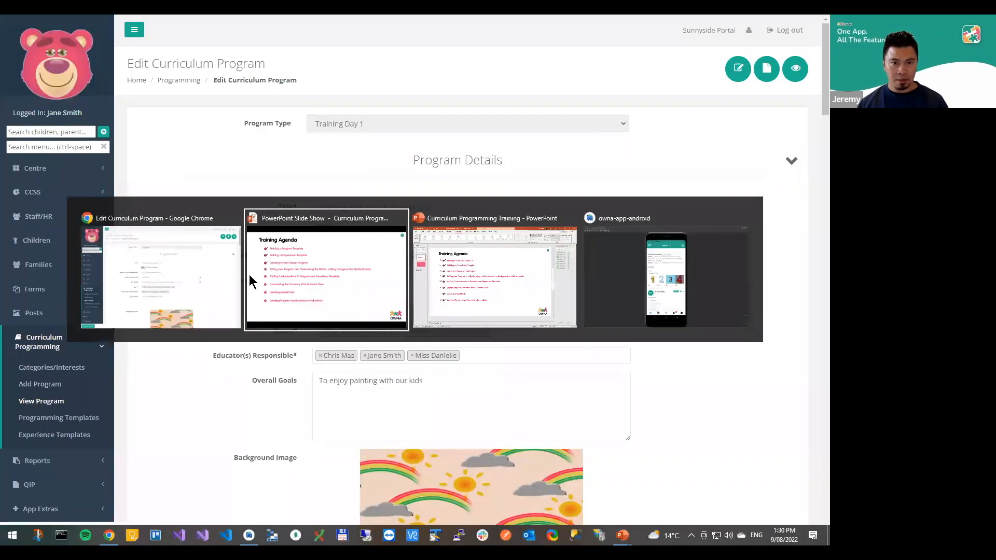
key("alt+Tab")
key("alt+Tab")
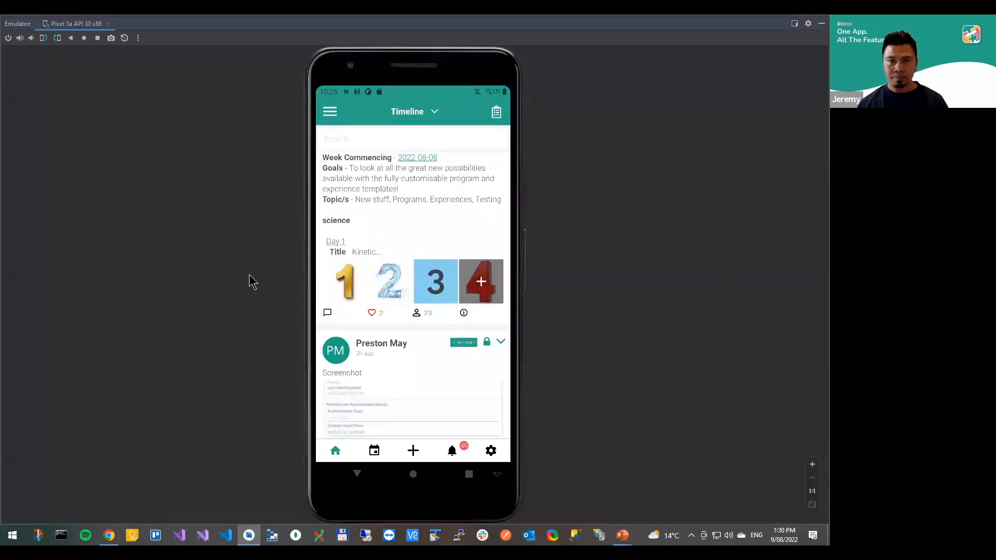
left_click_drag(410, 188, 412, 451)
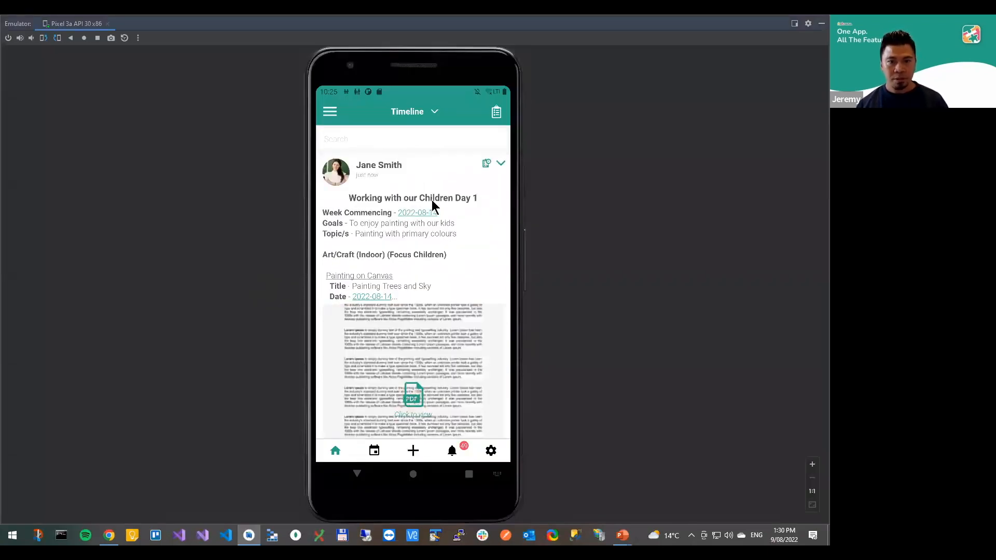
left_click(400, 249)
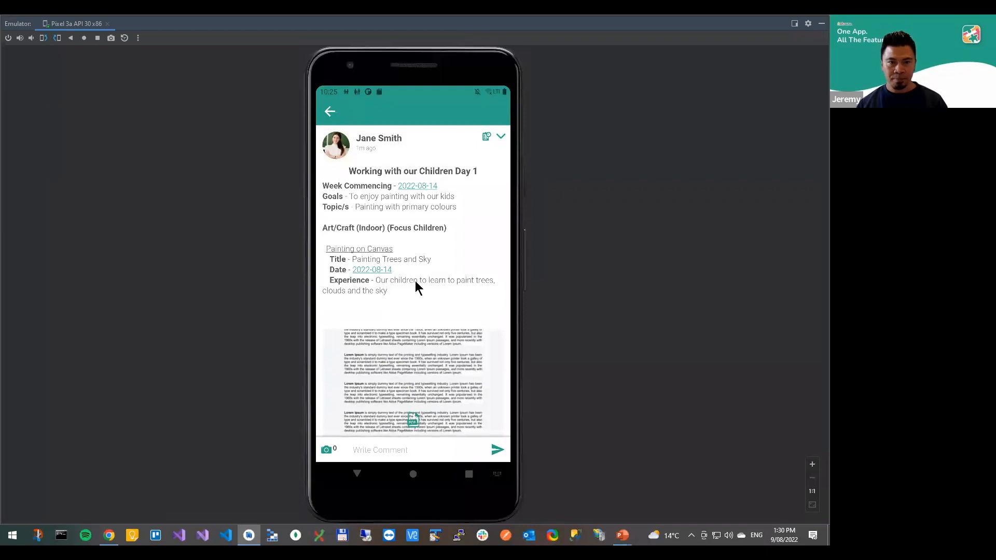
Review the post's program details and view its attached PDF, returning to the start of the post
left_click_drag(423, 297, 394, 227)
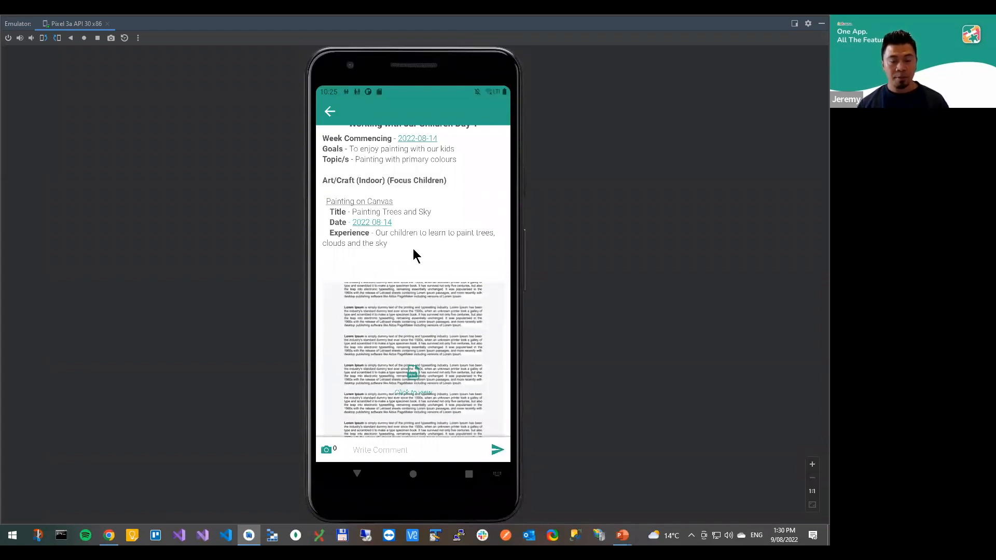
mouse_move(397, 238)
left_mouse_down()
mouse_move(398, 185)
mouse_move(405, 267)
mouse_move(400, 238)
left_mouse_up()
scroll(401, 301, "down", 2)
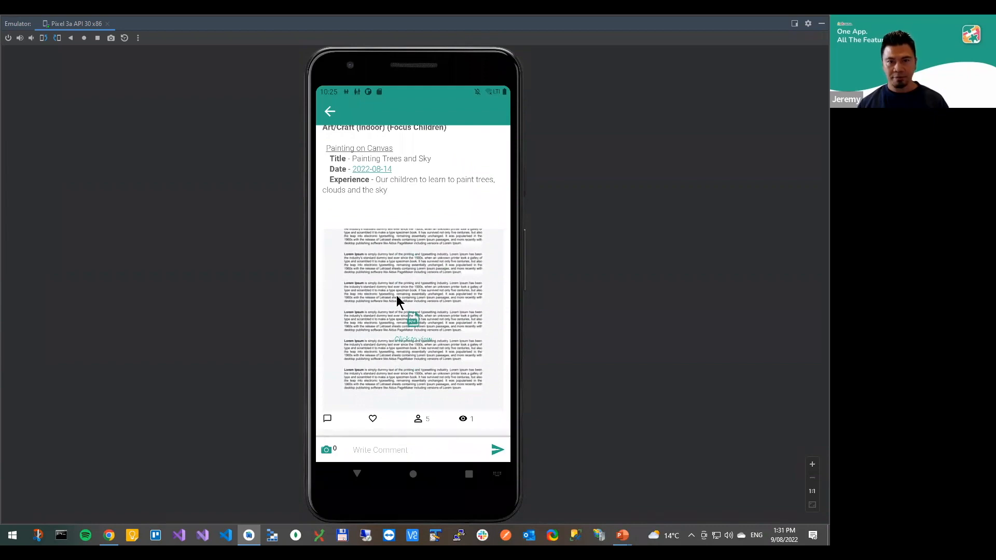
left_click(396, 295)
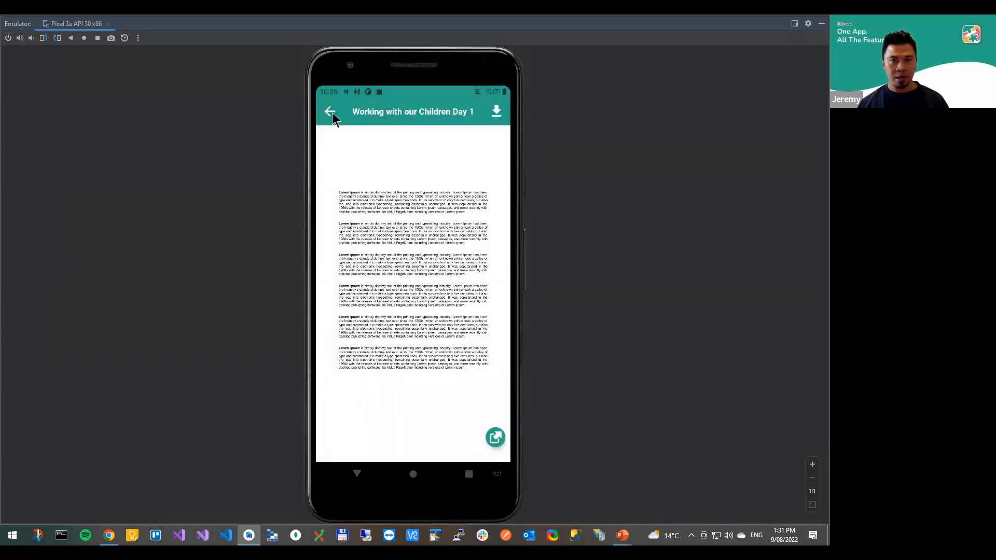
left_click(332, 113)
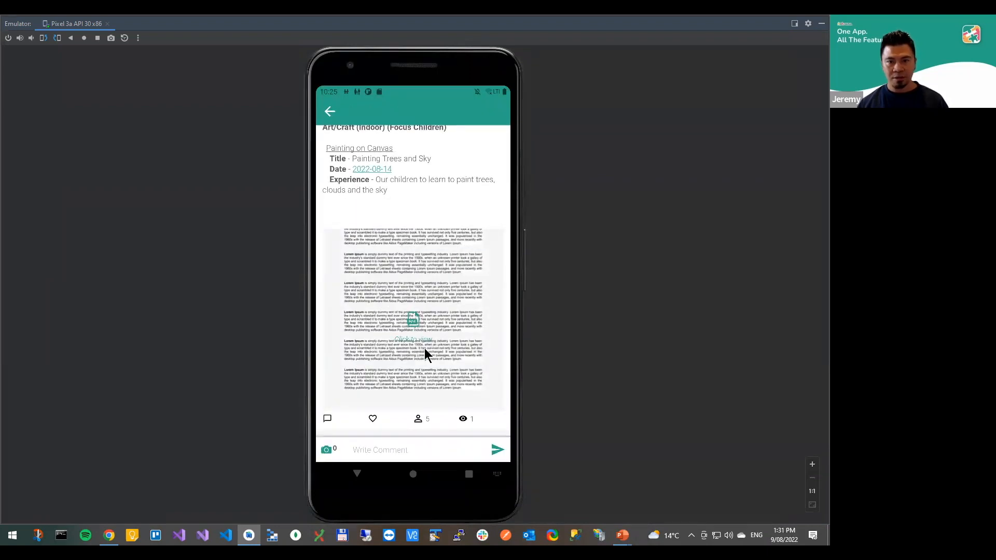
left_click_drag(415, 282, 441, 331)
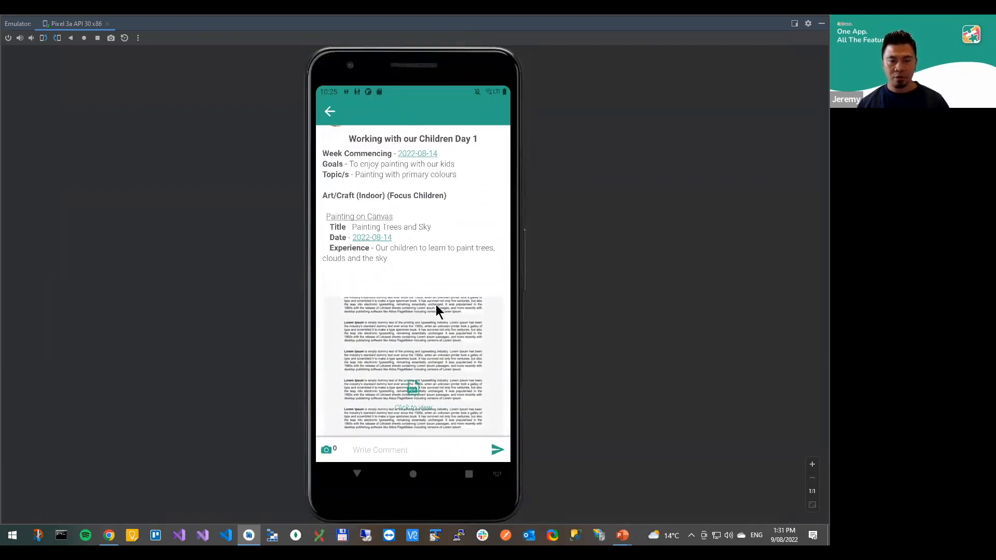
left_click_drag(410, 301, 406, 347)
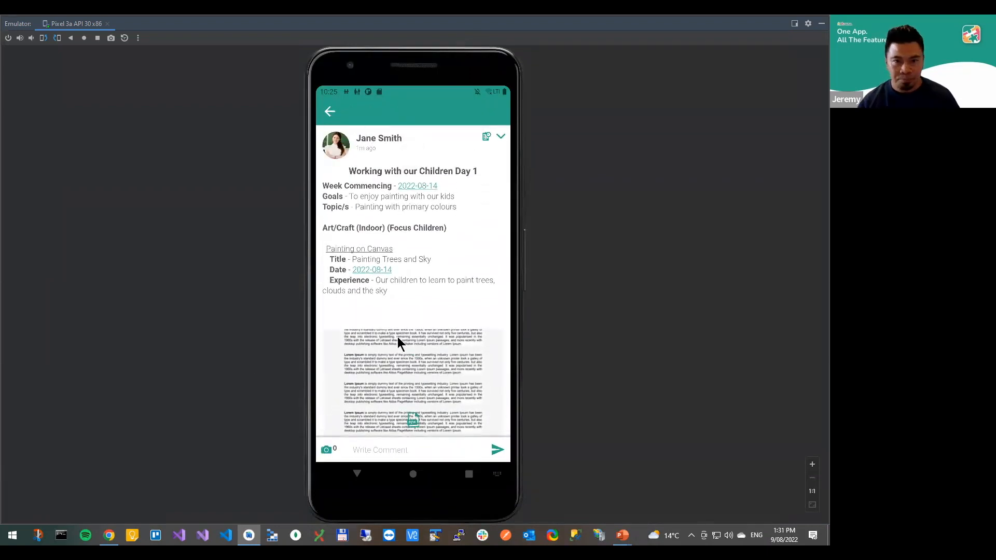
Open the post's program for editing in the app and look through its details, background image and attachments
left_click(501, 137)
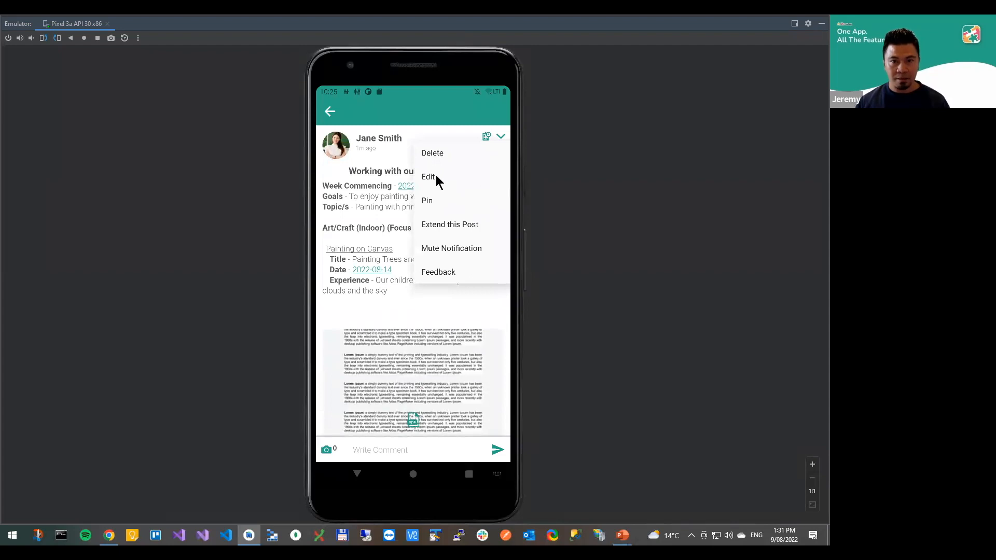
left_click(435, 176)
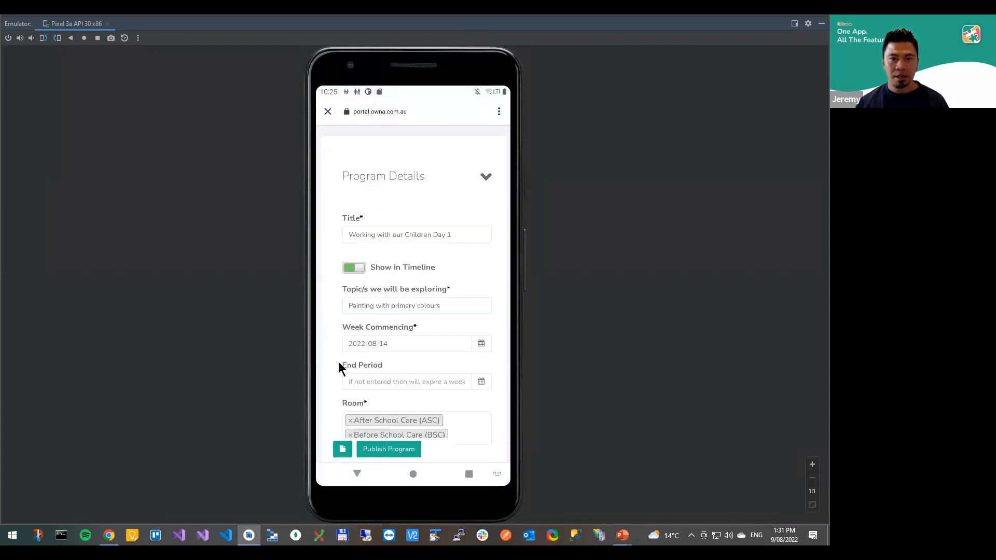
left_click_drag(338, 363, 337, 220)
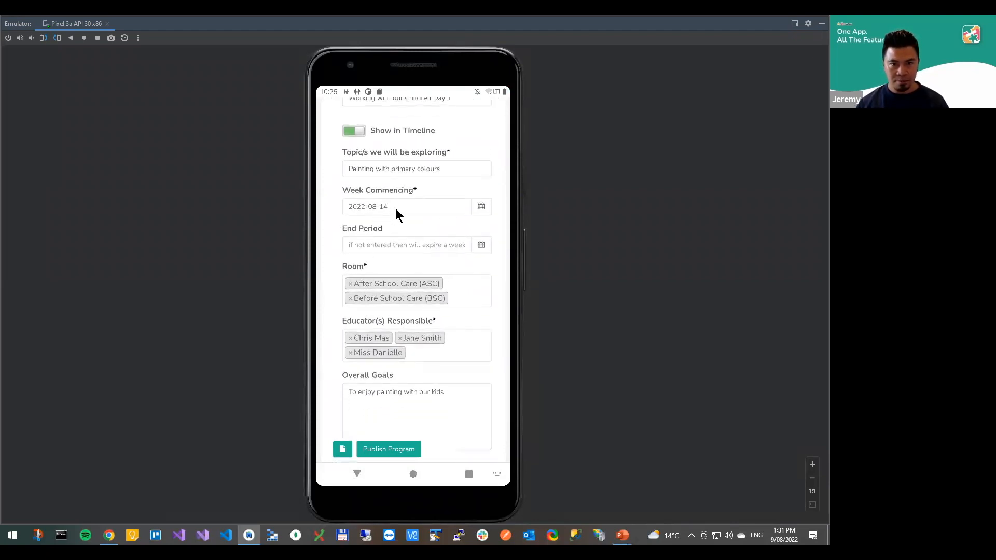
left_click_drag(334, 351, 328, 288)
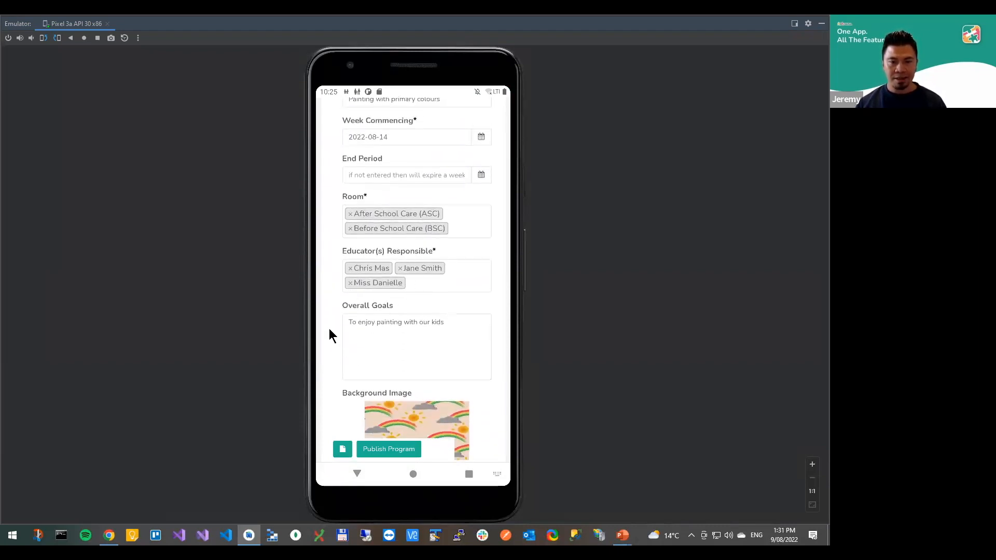
left_click_drag(330, 337, 322, 225)
left_click_drag(345, 340, 338, 233)
left_click_drag(341, 348, 338, 244)
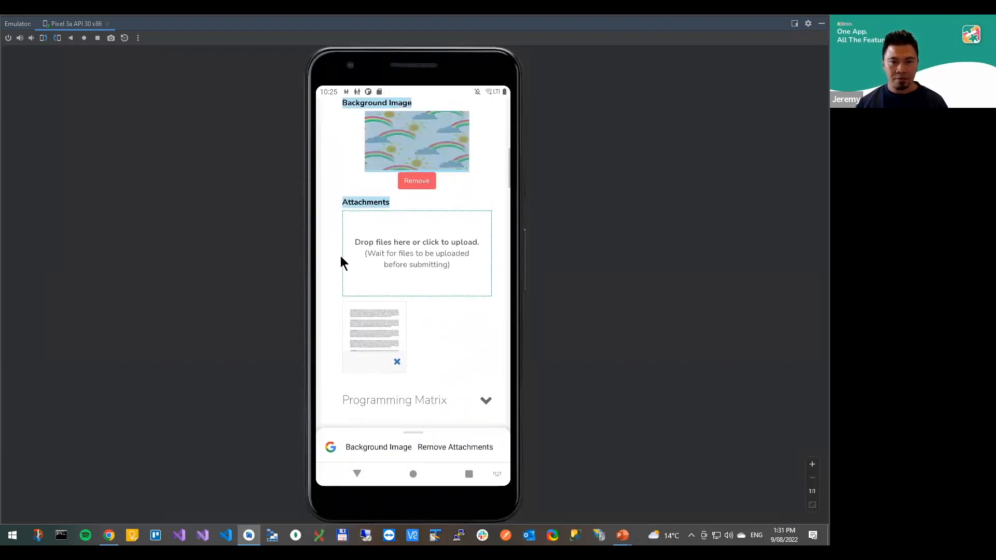
left_click(446, 456)
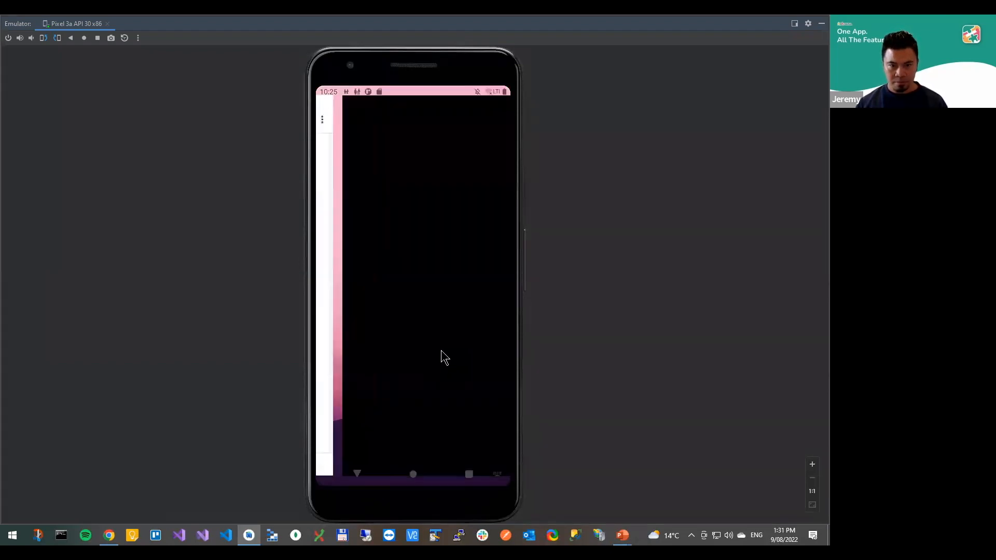
left_click(330, 112)
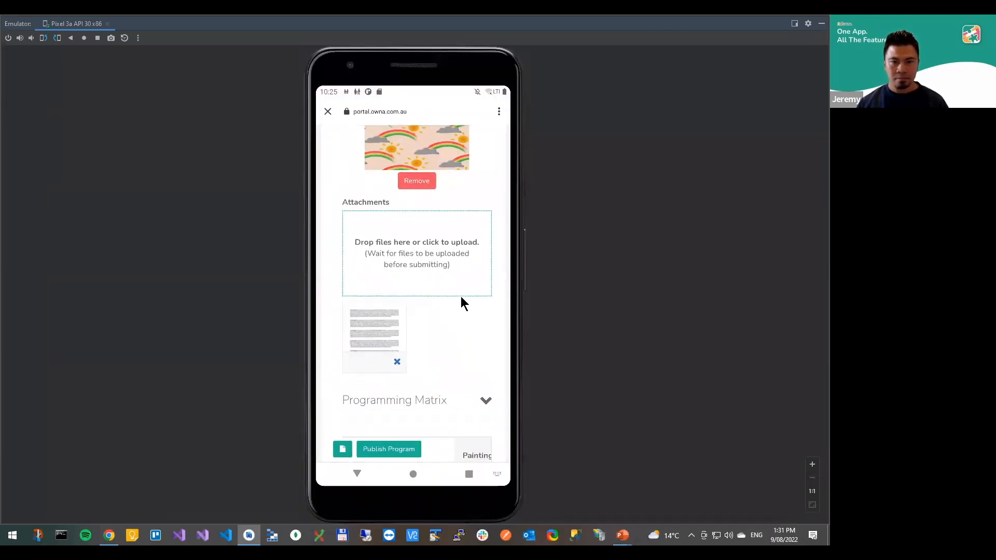
In the Programming Matrix, open the Painting on Booklet experience of the Art/Craft (Indoor) Focus Children row for editing
left_click_drag(464, 311, 463, 211)
left_click_drag(333, 326, 334, 363)
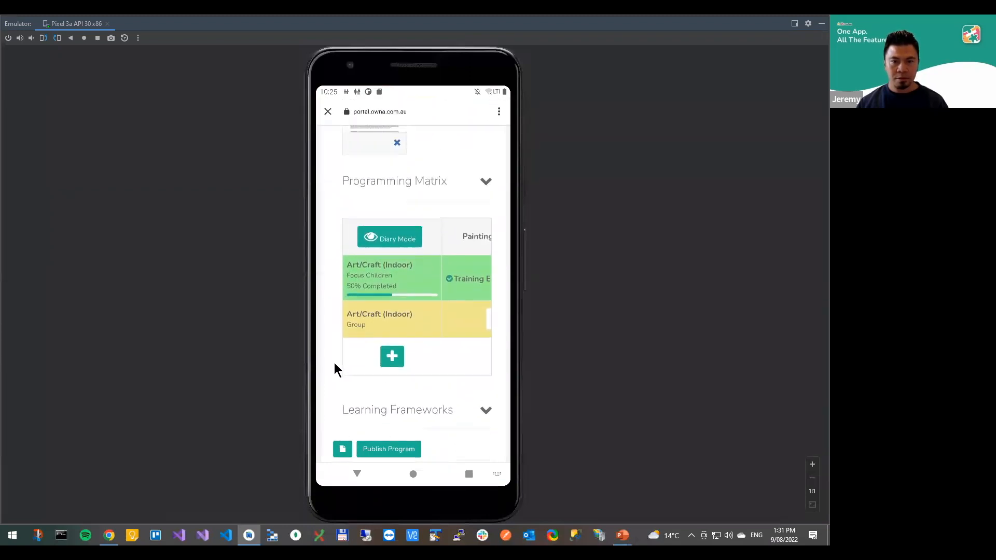
mouse_move(454, 298)
left_mouse_down()
mouse_move(354, 307)
mouse_move(373, 317)
mouse_move(493, 311)
left_mouse_up()
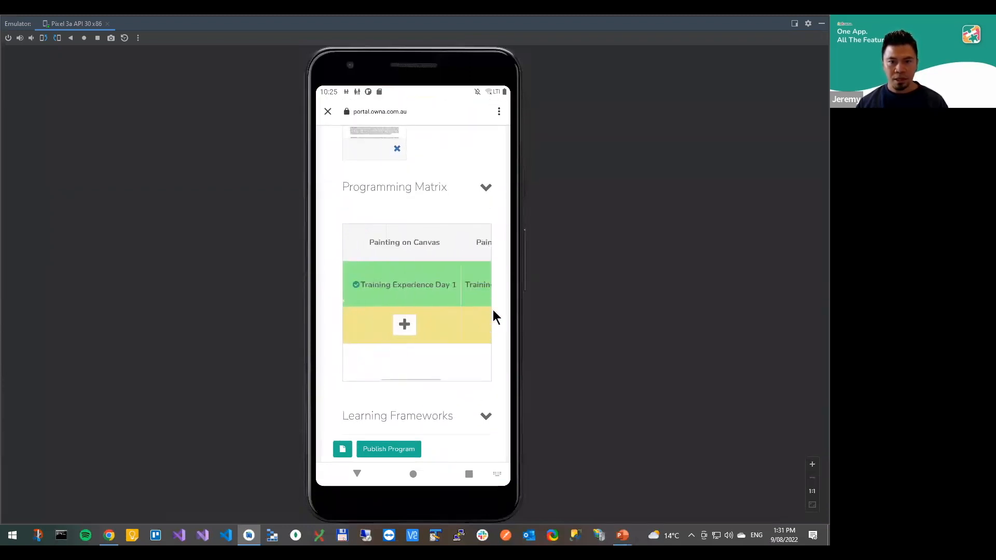
left_click(411, 301)
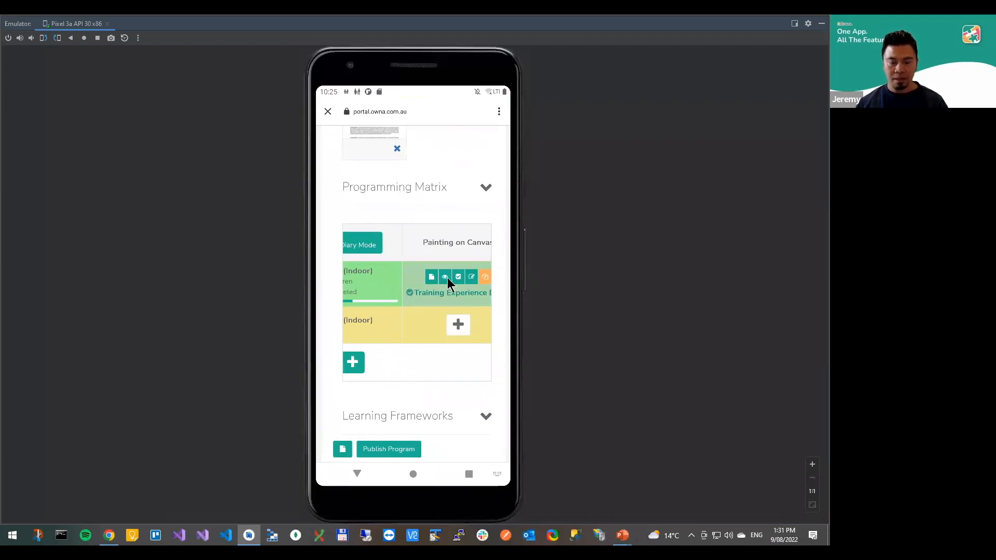
left_click_drag(412, 306, 341, 322)
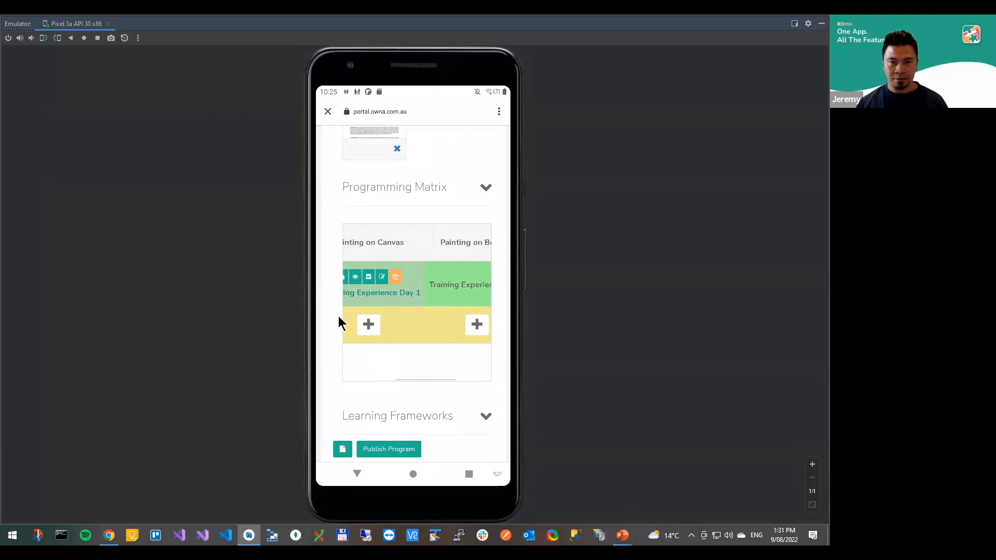
left_click(428, 304)
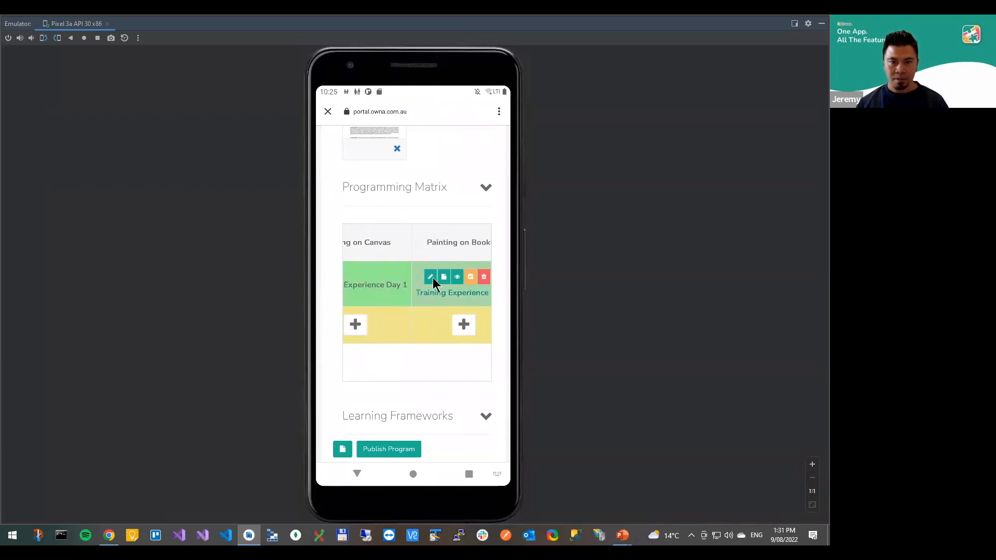
left_click(431, 278)
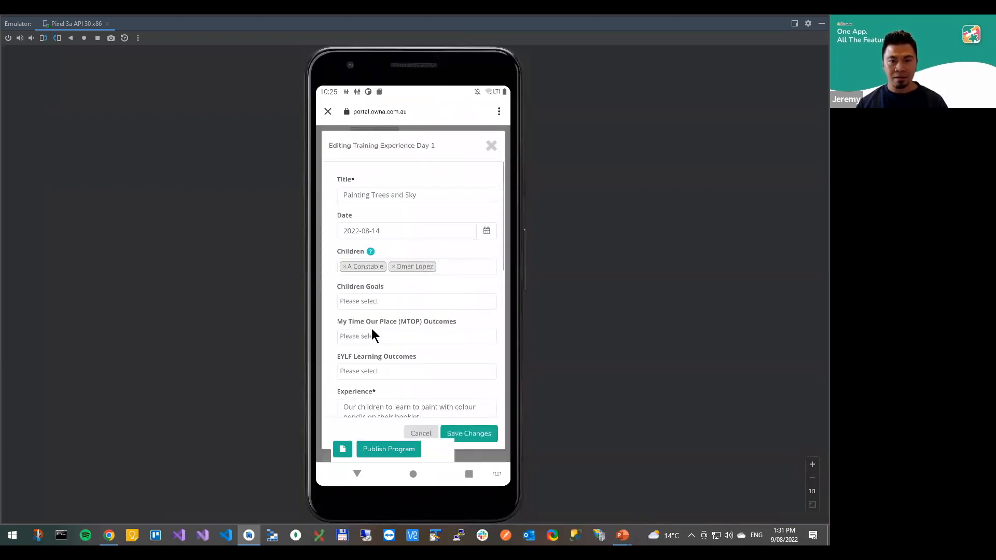
Take a photo with the phone's camera and add it to the Media of the Painting on Booklet experience
left_click_drag(333, 324, 357, 242)
left_click_drag(336, 316, 359, 259)
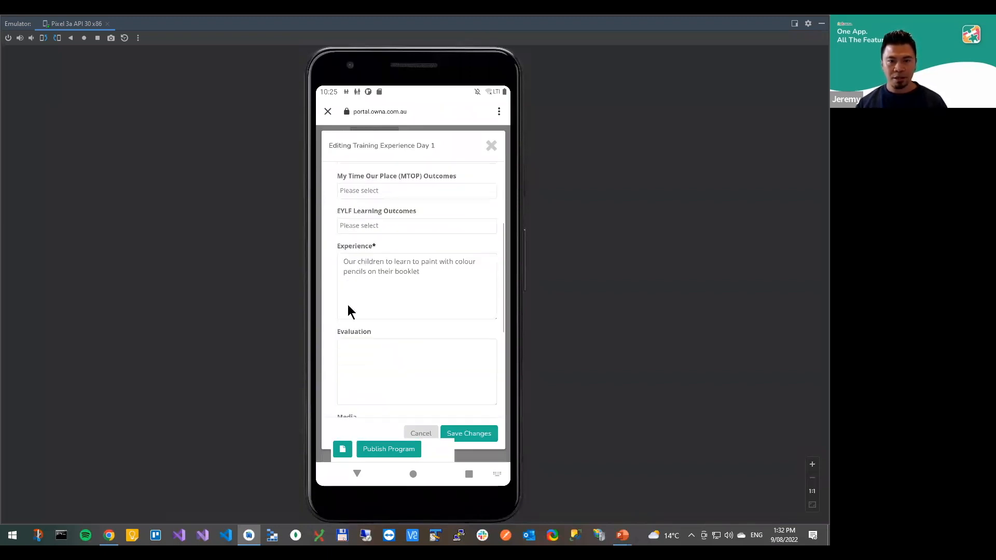
scroll(384, 345, "down", 1)
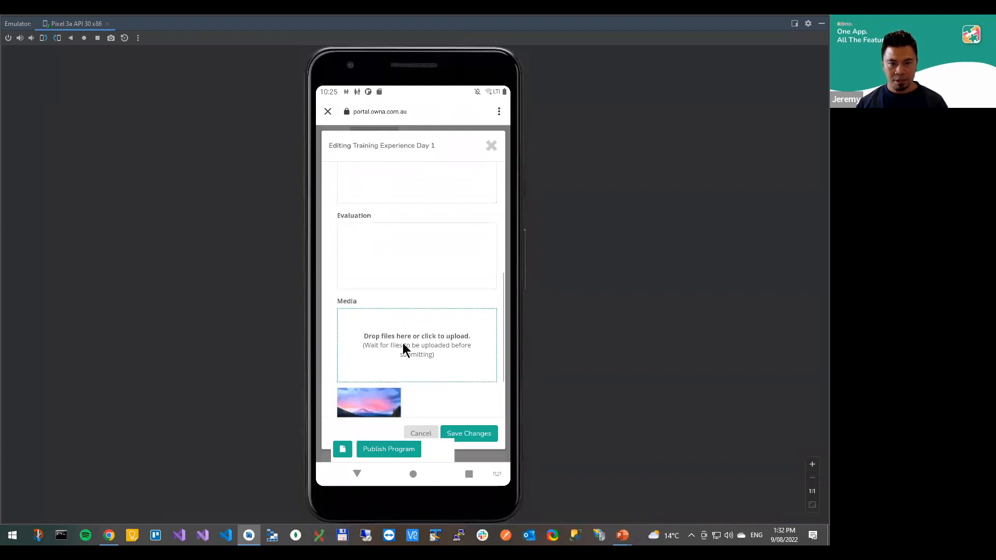
left_click(422, 336)
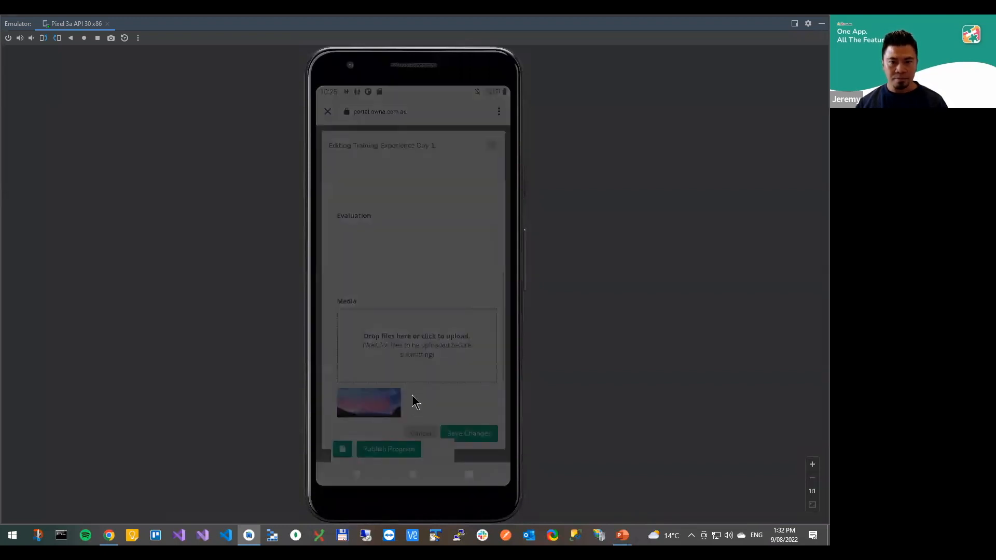
left_click(339, 429)
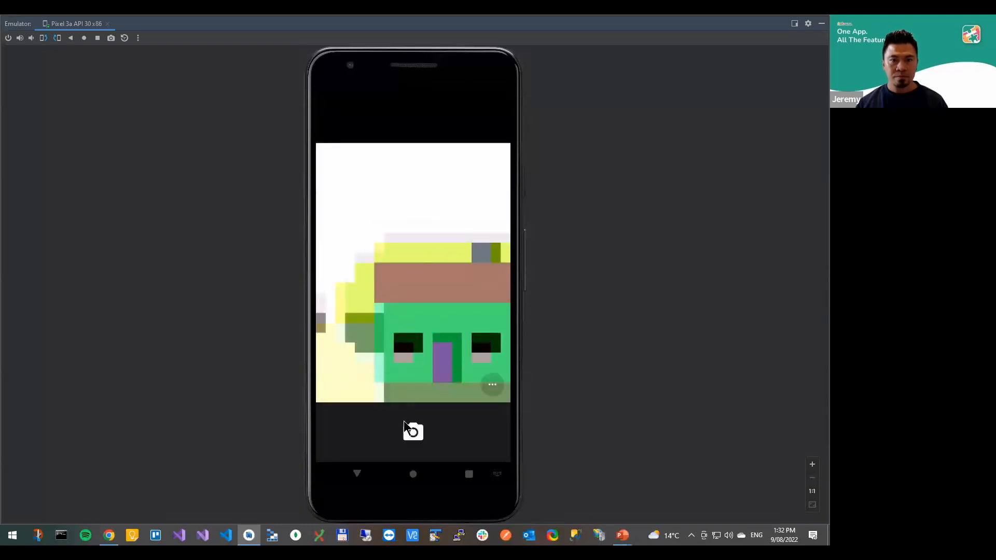
left_click(414, 432)
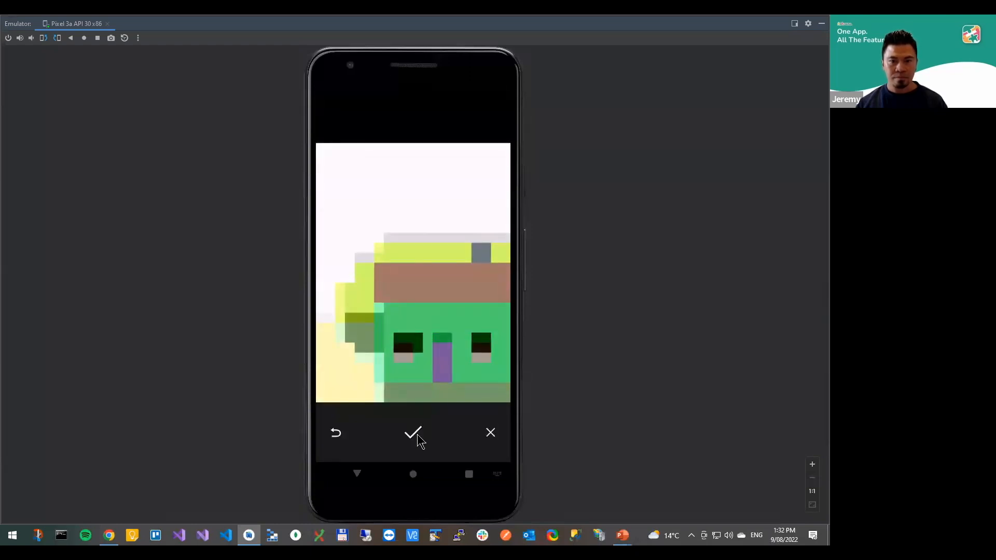
left_click(417, 438)
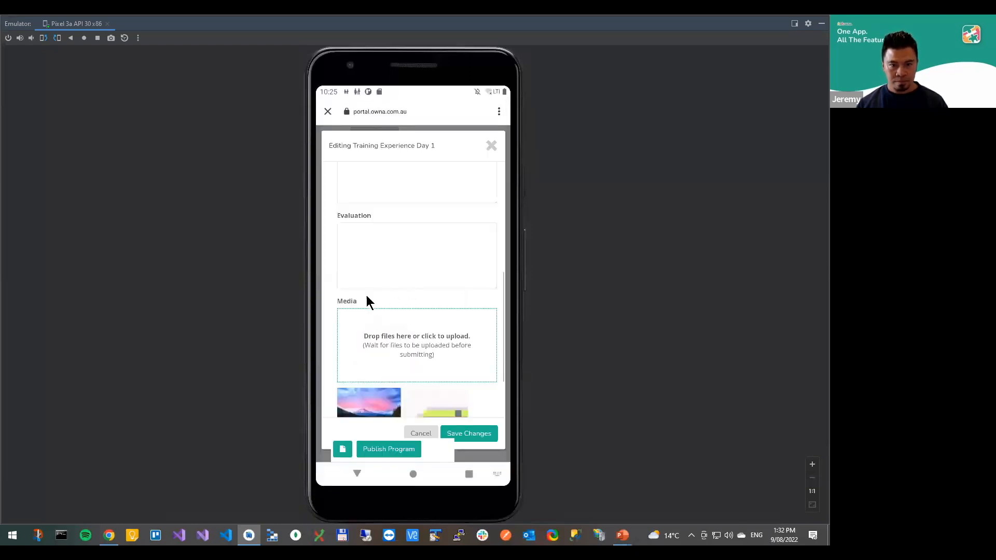
Save the changes to the Painting on Booklet experience and publish the program from the phone
scroll(373, 249, "down", 2)
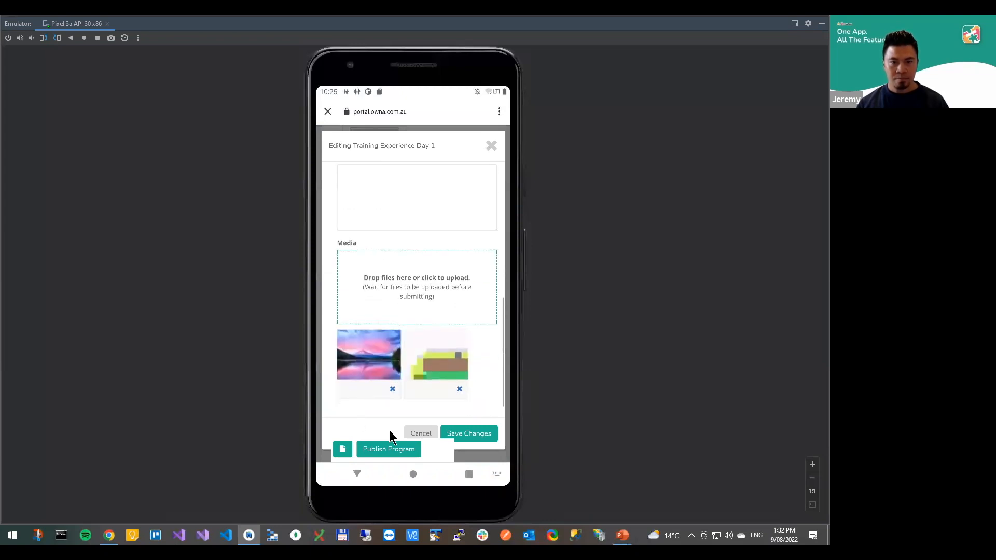
scroll(384, 404, "down", 1)
left_click(464, 408)
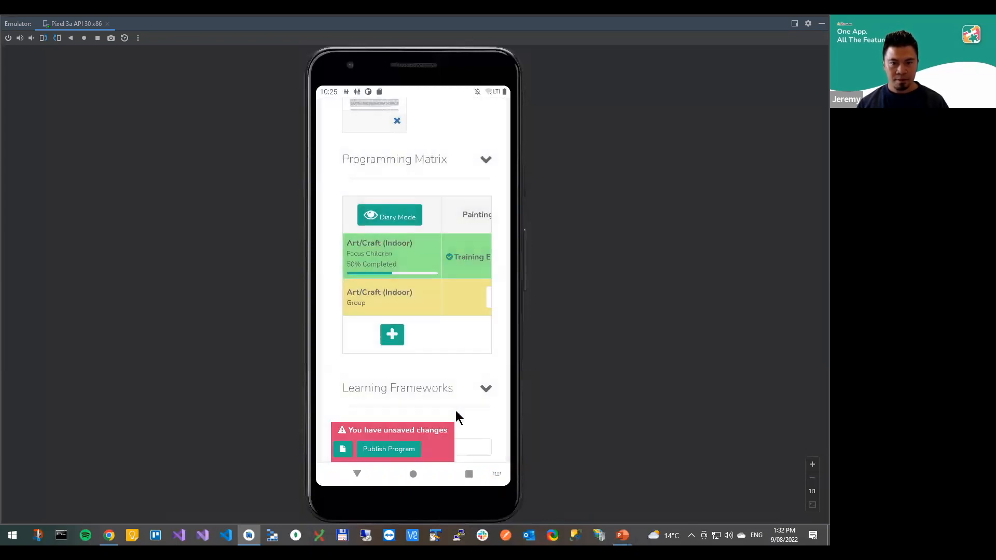
left_click(405, 450)
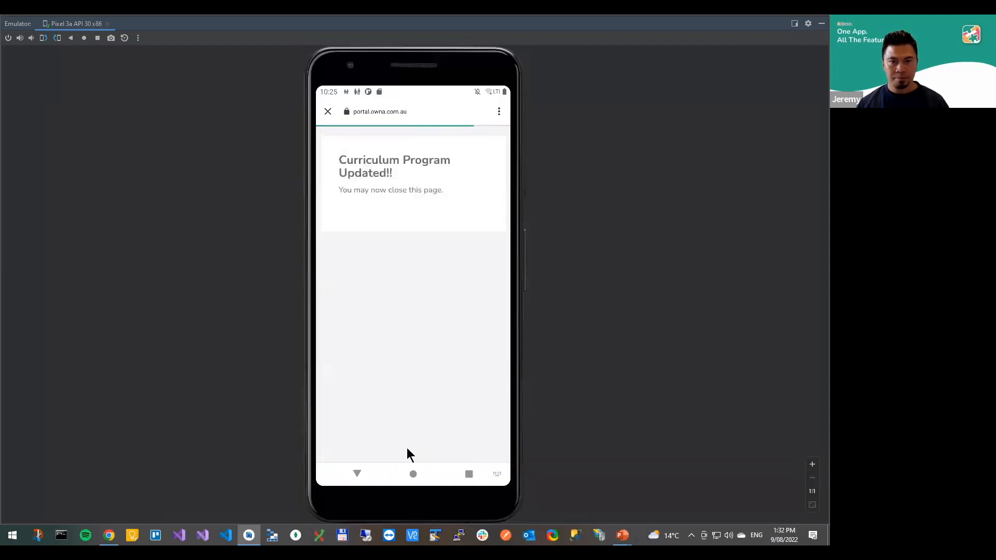
Close the program update page and look over the Working with our Children Day 1 post in the mobile app
left_click(328, 111)
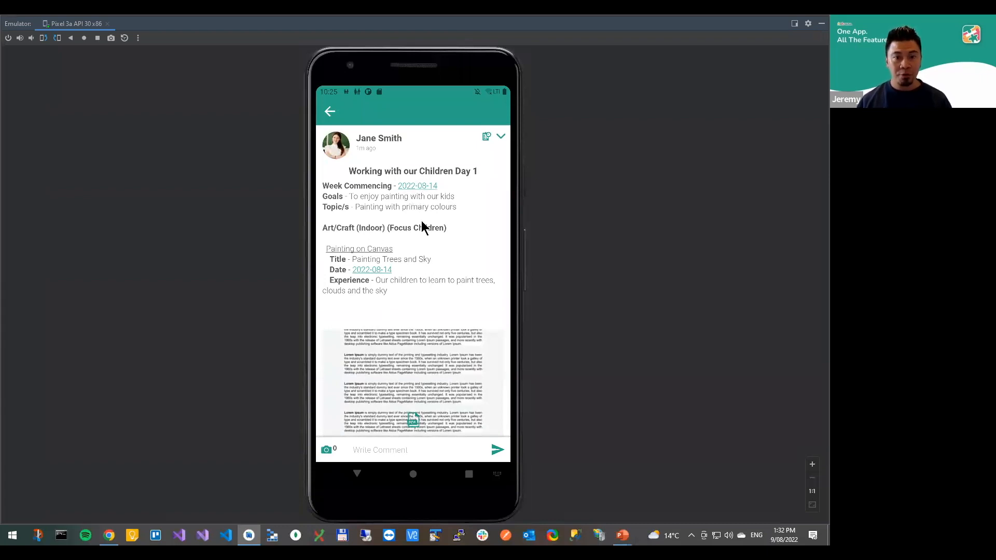
scroll(420, 207, "down", 3)
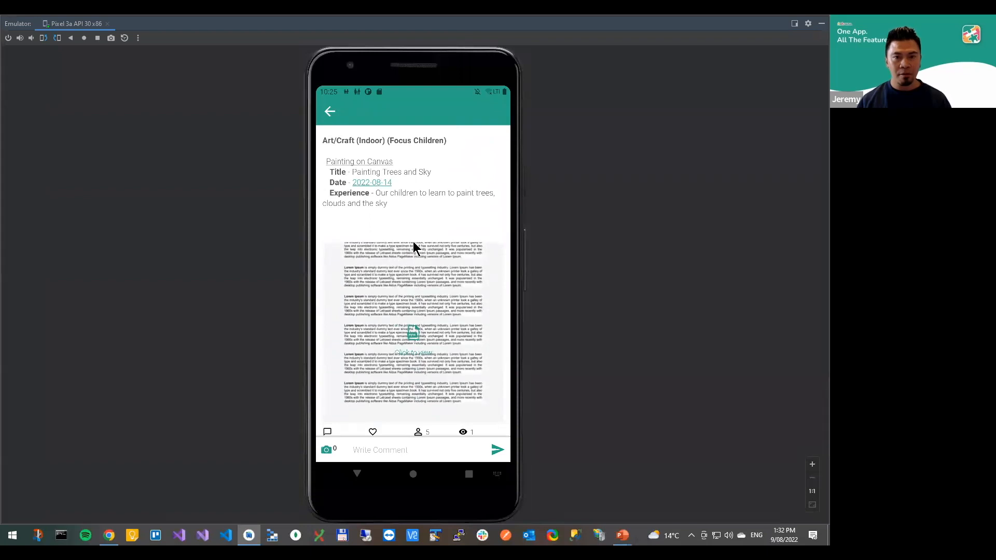
scroll(415, 220, "up", 3)
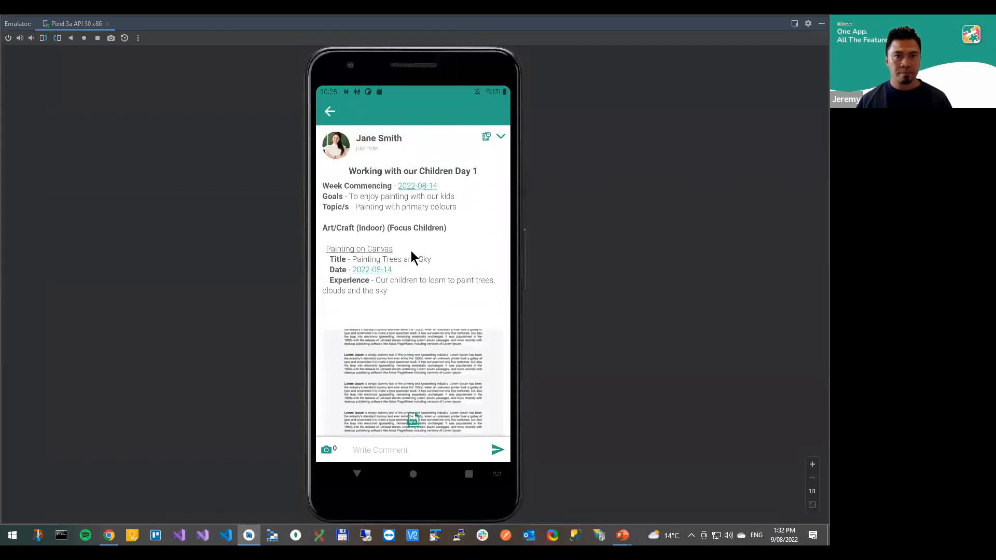
Switch to the Training Agenda presentation and tick off the item on editing the program and customising the matrix
key("alt+Tab")
key("alt+Tab")
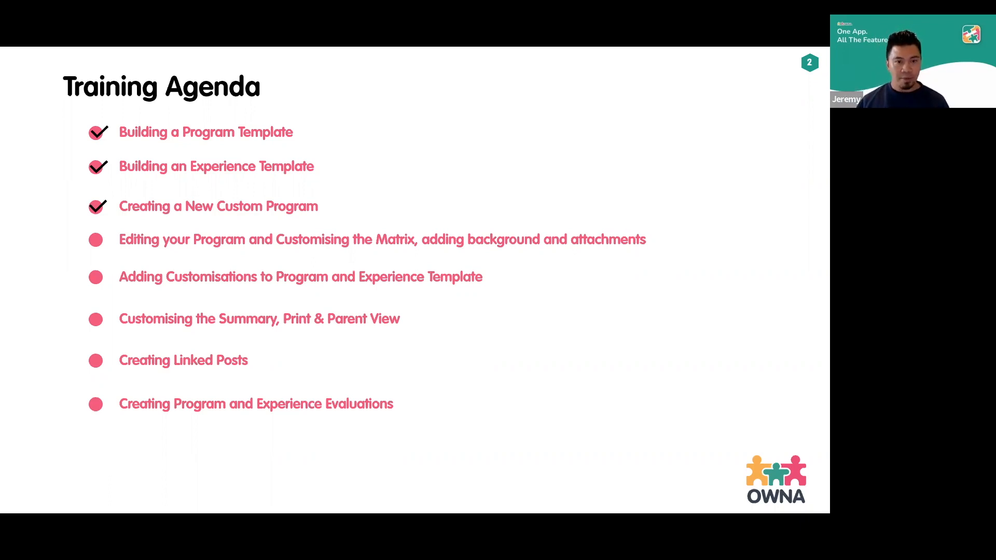
key("Right")
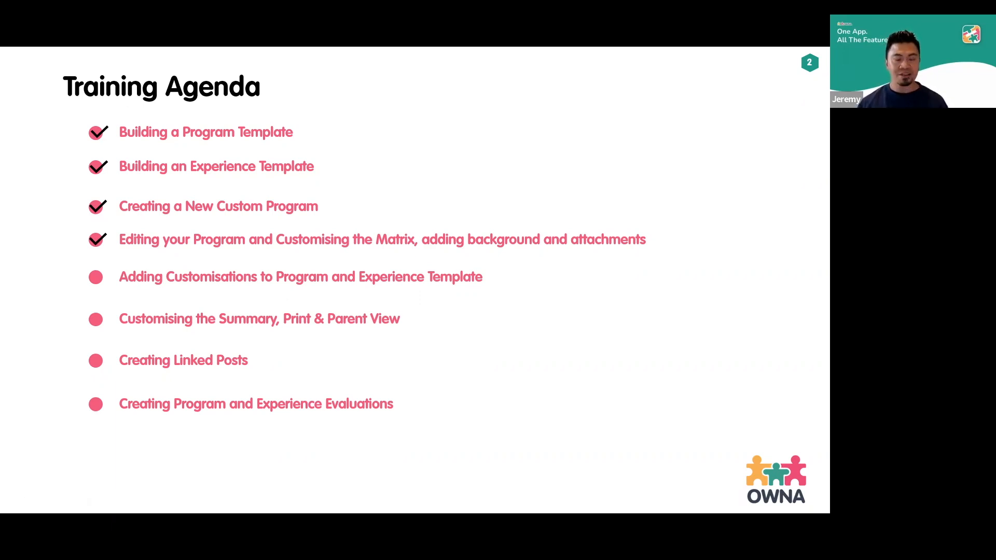
Switch back to the browser, leave full-screen view and close the Program Summary page
key("alt+Tab")
key("alt+Tab")
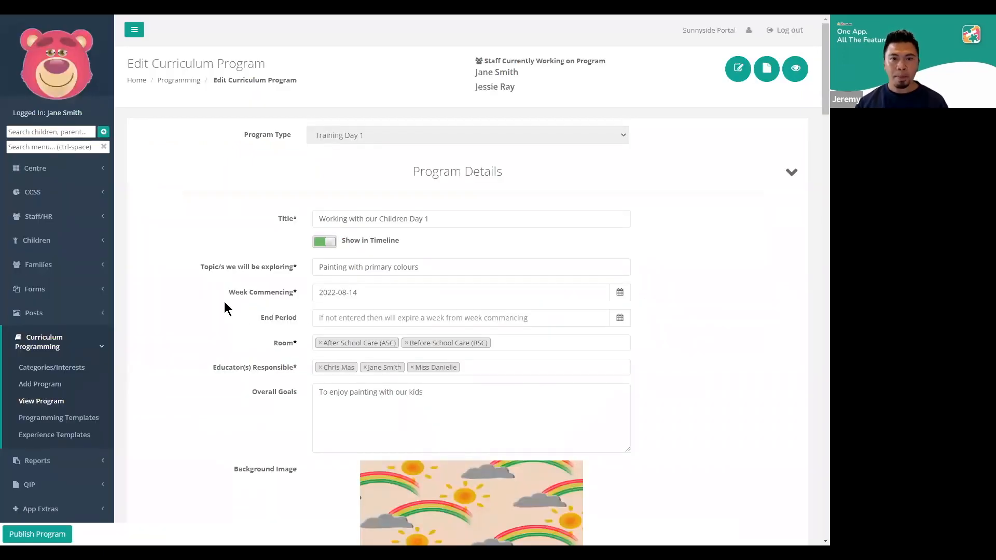
scroll(254, 318, "down", 2)
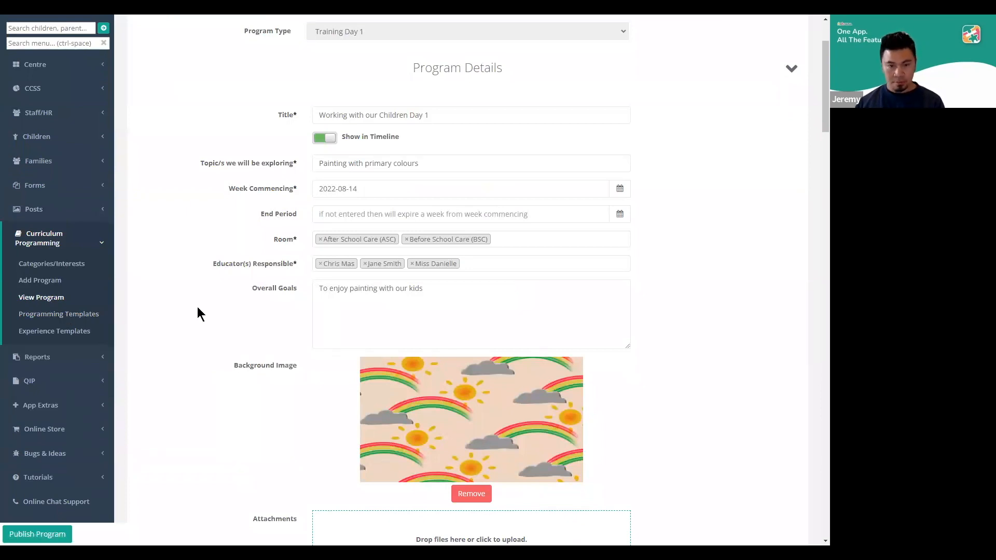
key("F11")
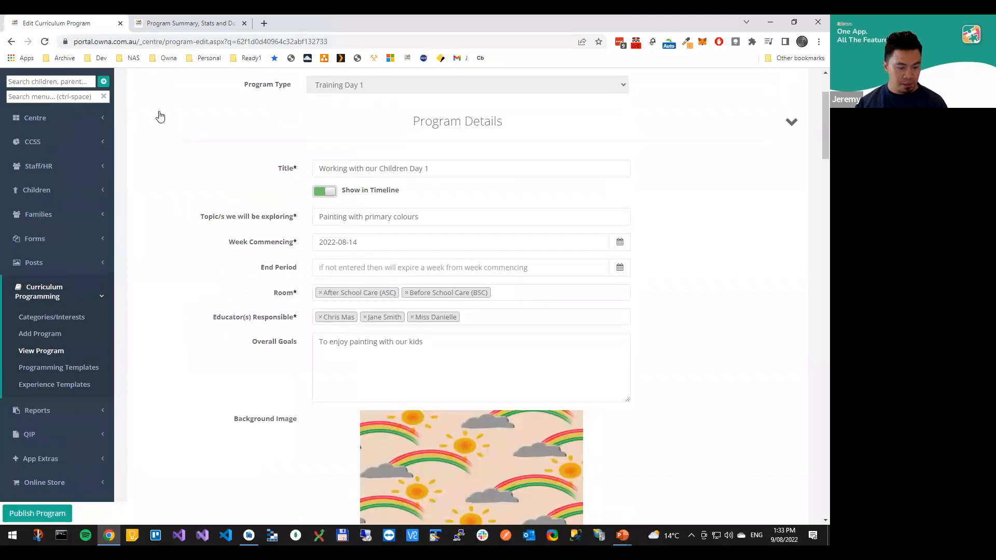
left_click(167, 25)
key("ctrl+w")
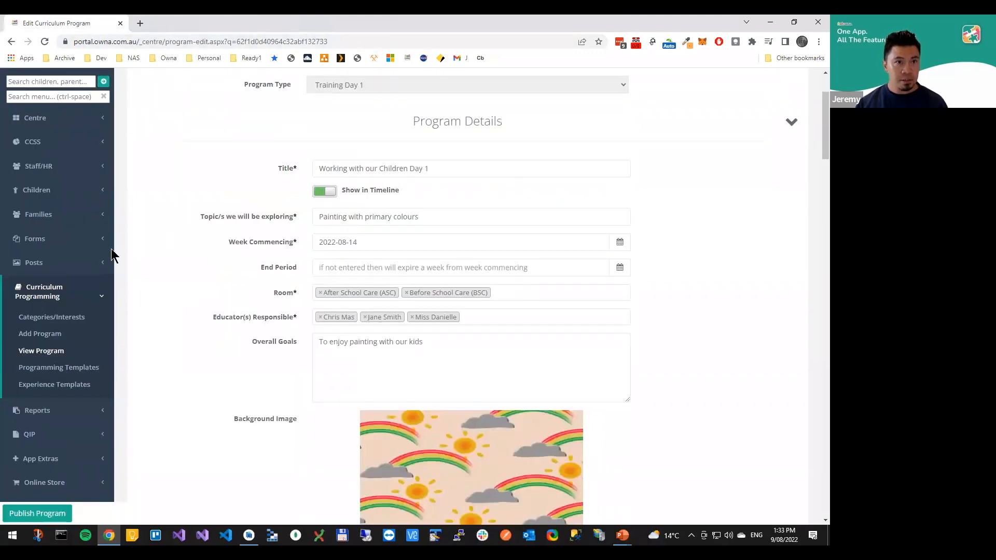
Open the Training Day 1 programming template for editing in a separate browser tab
left_click(57, 369, "ctrl")
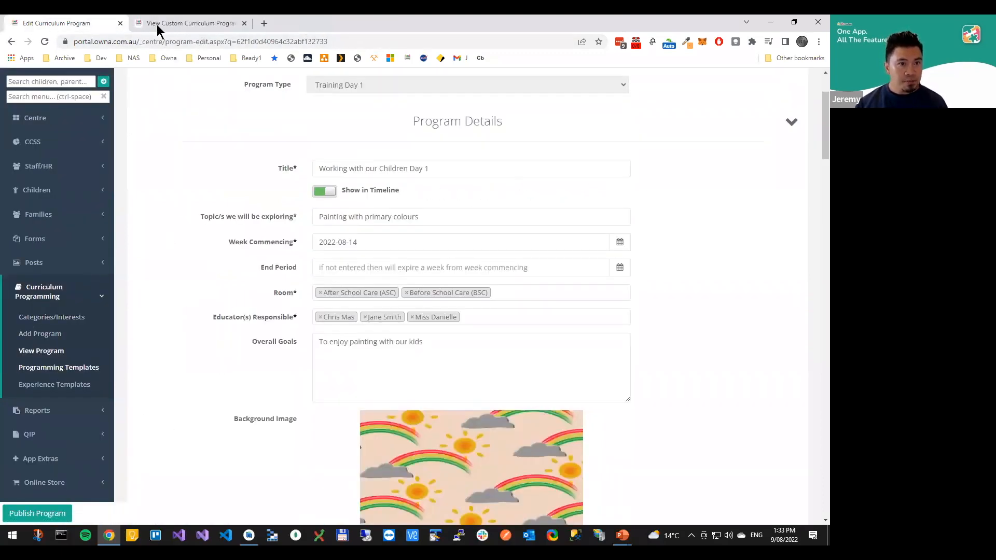
left_click(157, 24)
left_click(747, 268)
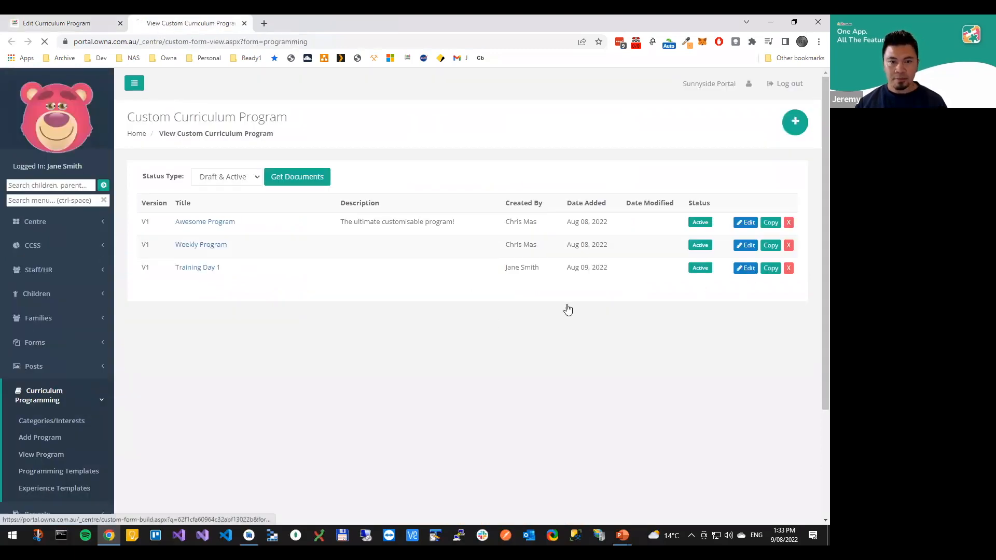
scroll(139, 339, "down", 2)
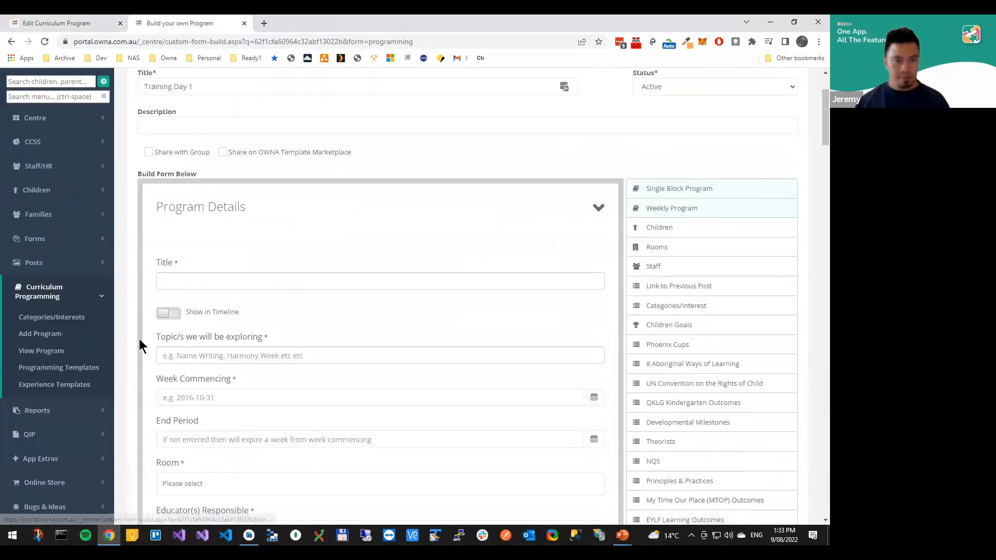
Compare the Program Details fields of the curriculum program with those in the Training Day 1 template
left_click(81, 25)
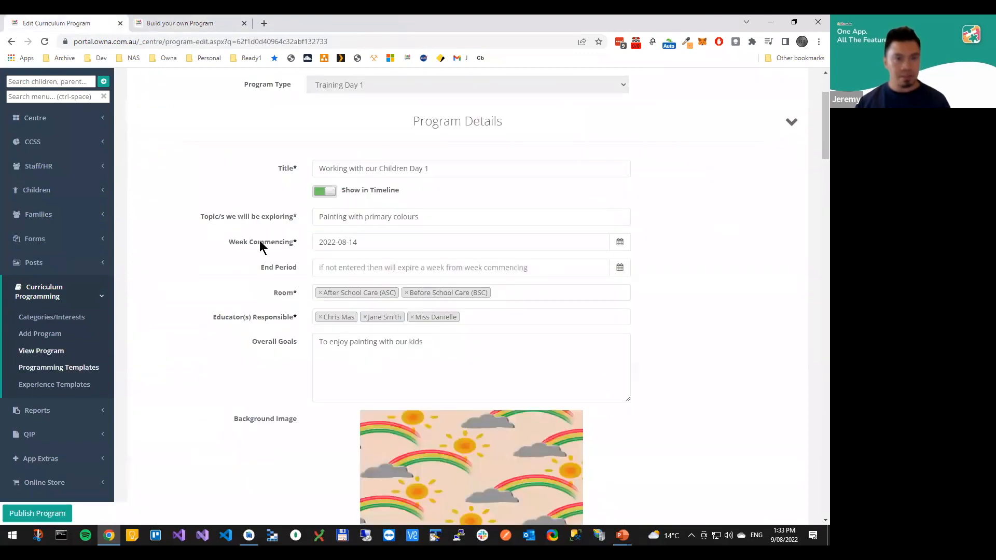
scroll(289, 238, "up", 2)
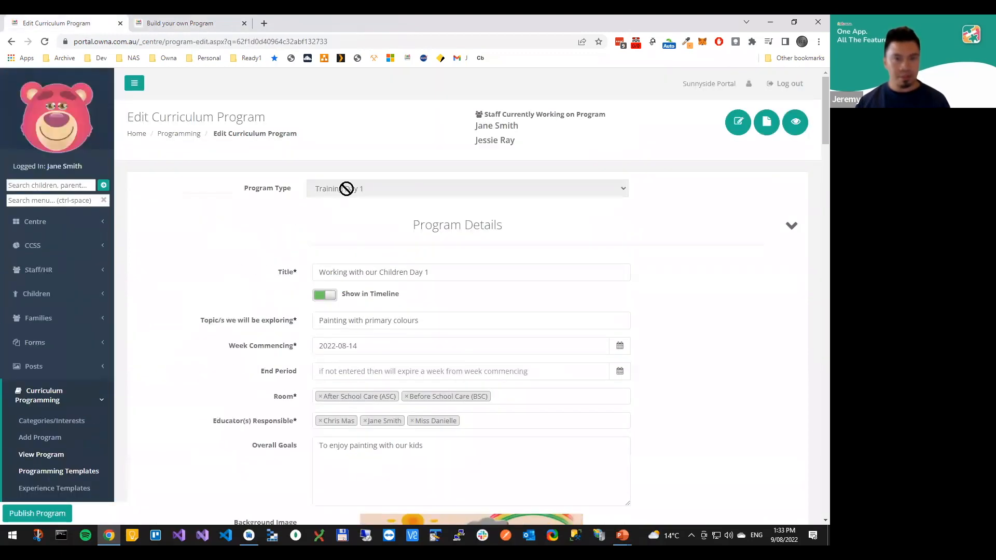
left_click(161, 22)
scroll(129, 338, "down", 2)
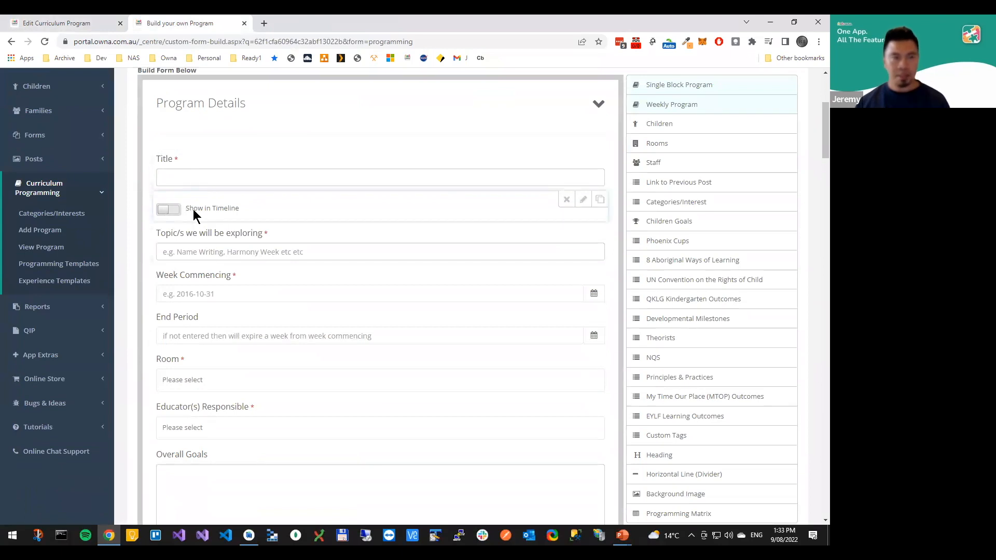
left_click(78, 27)
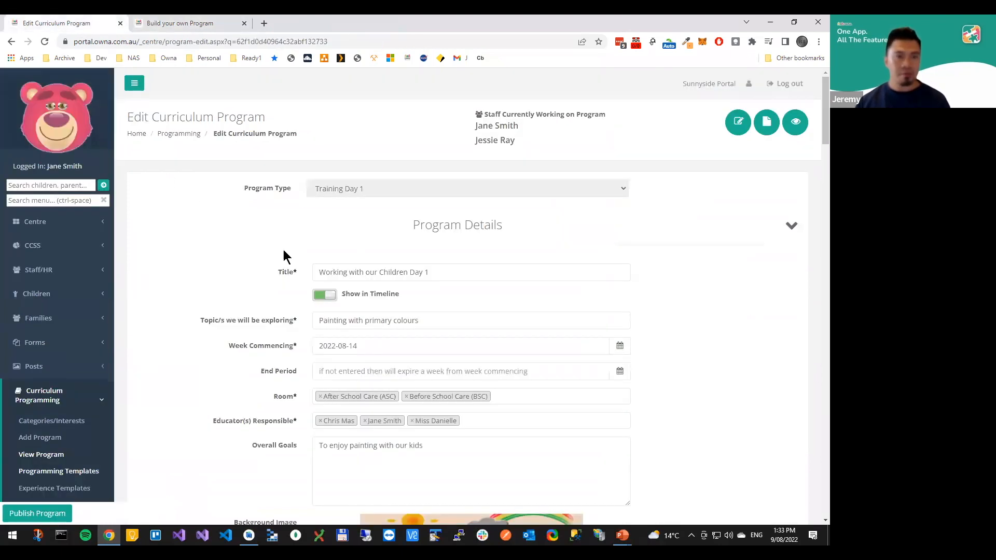
left_click(166, 23)
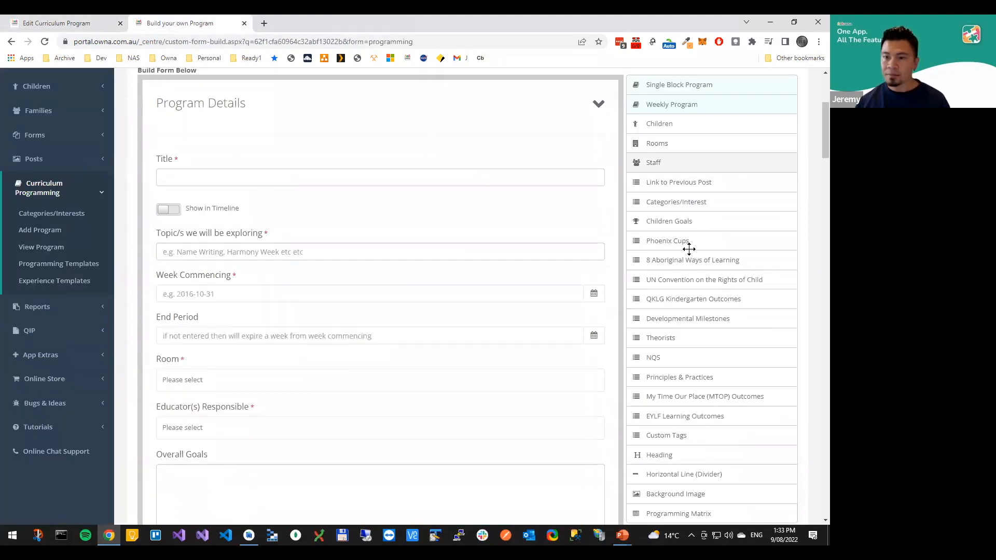
Duplicate the Title field in the template's Program Details and label the copy Sub Title
mouse_move(565, 164)
left_click(600, 157)
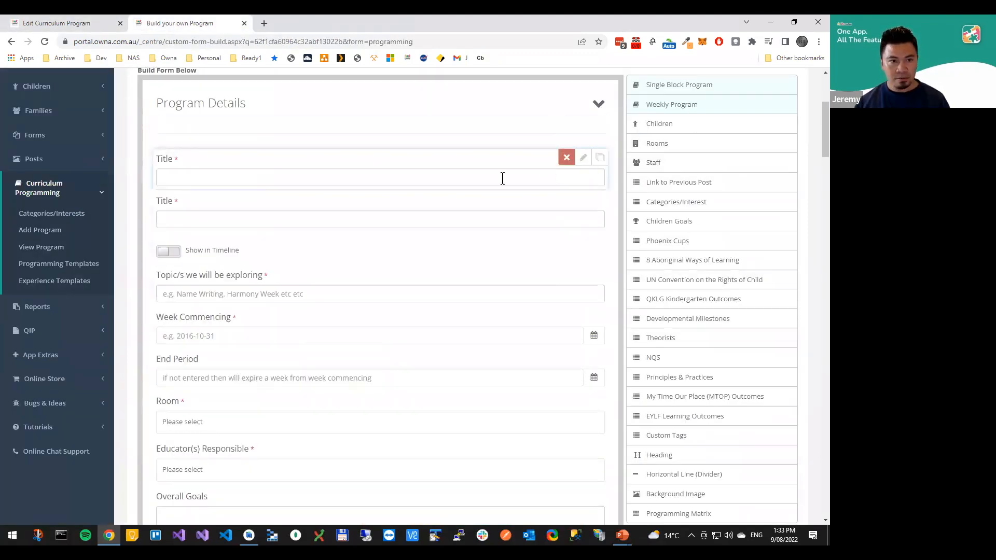
left_click(582, 199)
left_click(273, 243)
type("Sub Title")
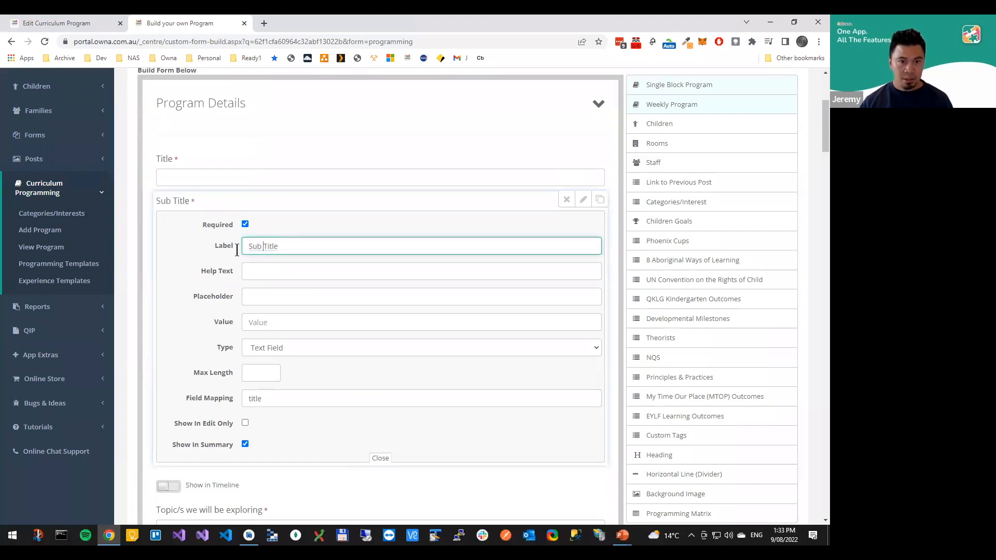
Clear the Field Mapping of the Sub Title field and save the Training Day 1 template
left_click(275, 402)
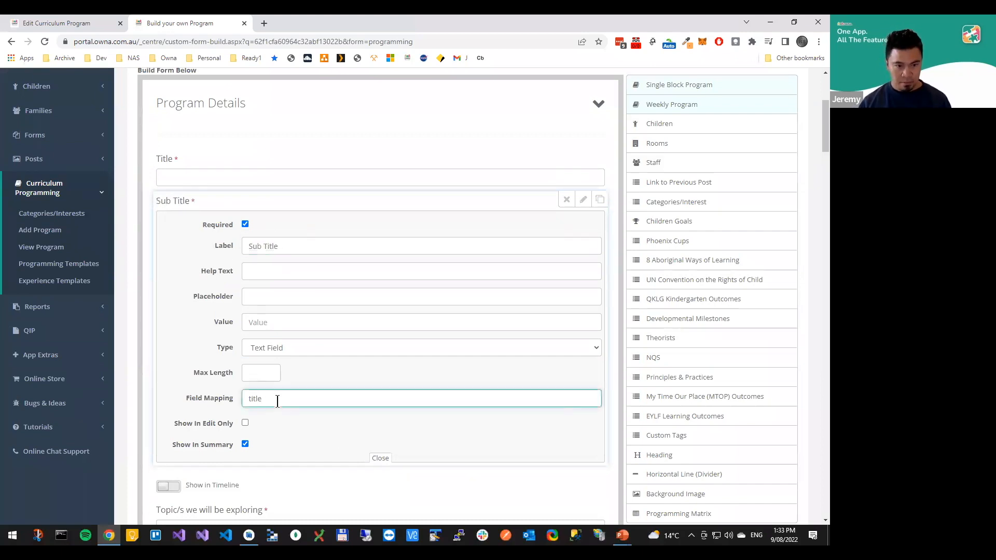
key("ctrl+a")
key("BackSpace")
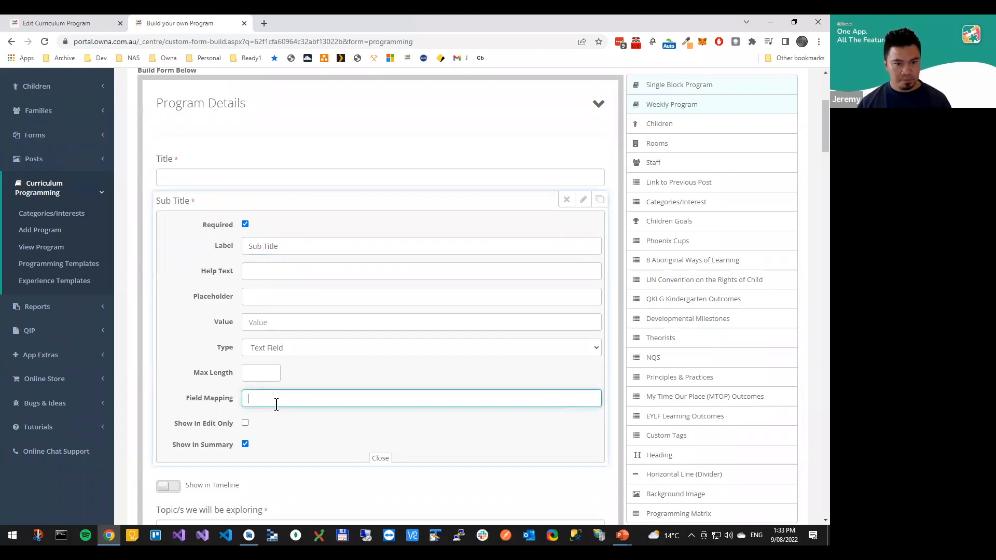
left_click(583, 200)
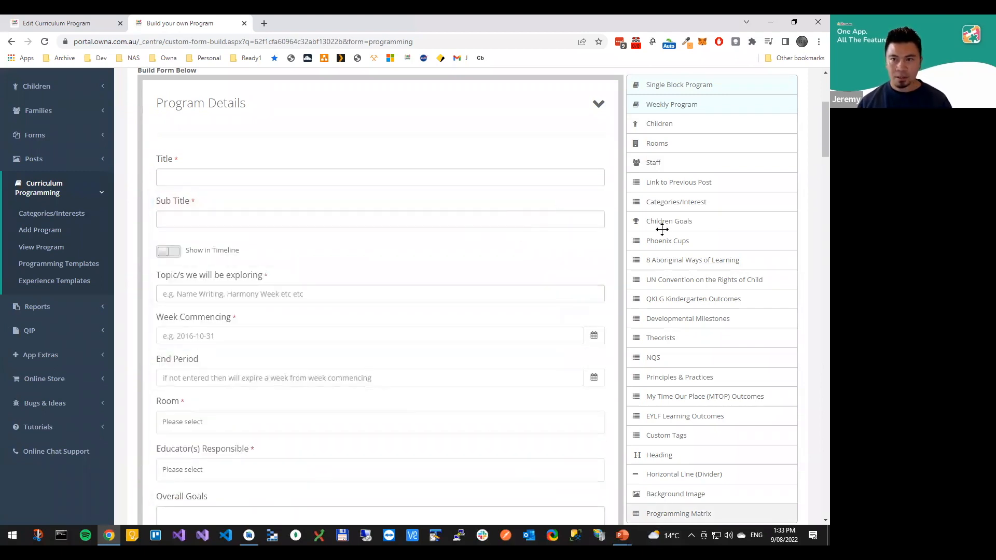
scroll(661, 229, "up", 4)
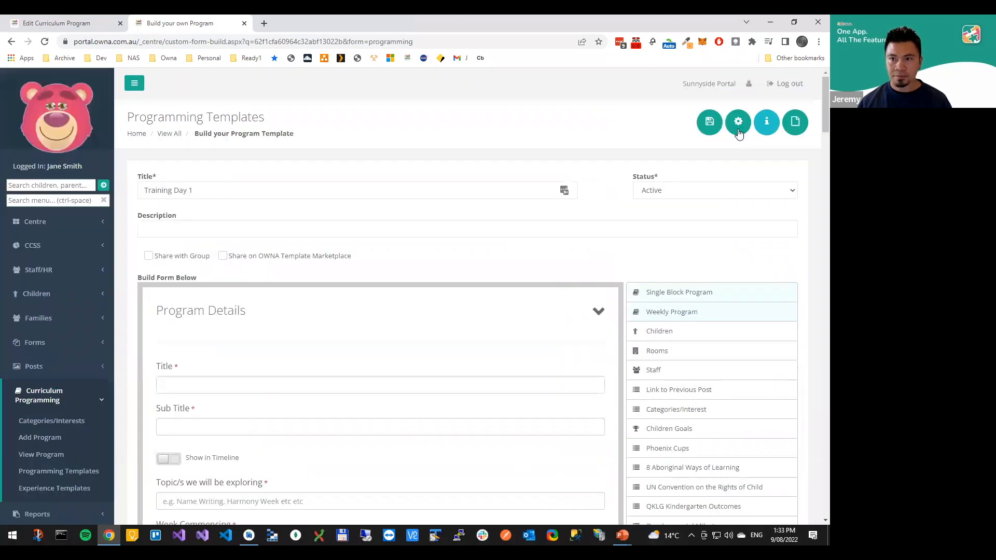
left_click(709, 122)
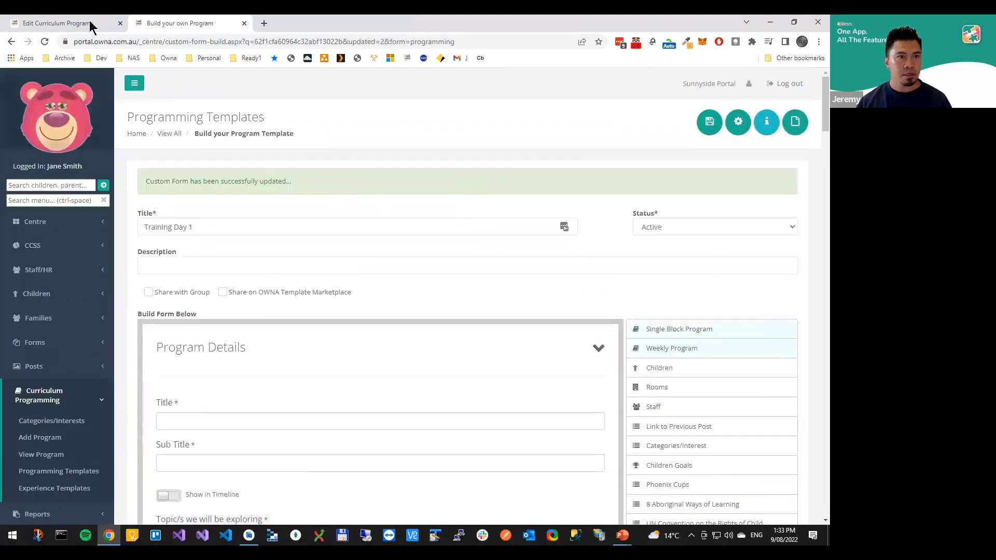
Reload the curriculum program's edit page and check its Program Details for the Sub Title field
left_click(89, 23)
left_click(132, 43)
key("Return")
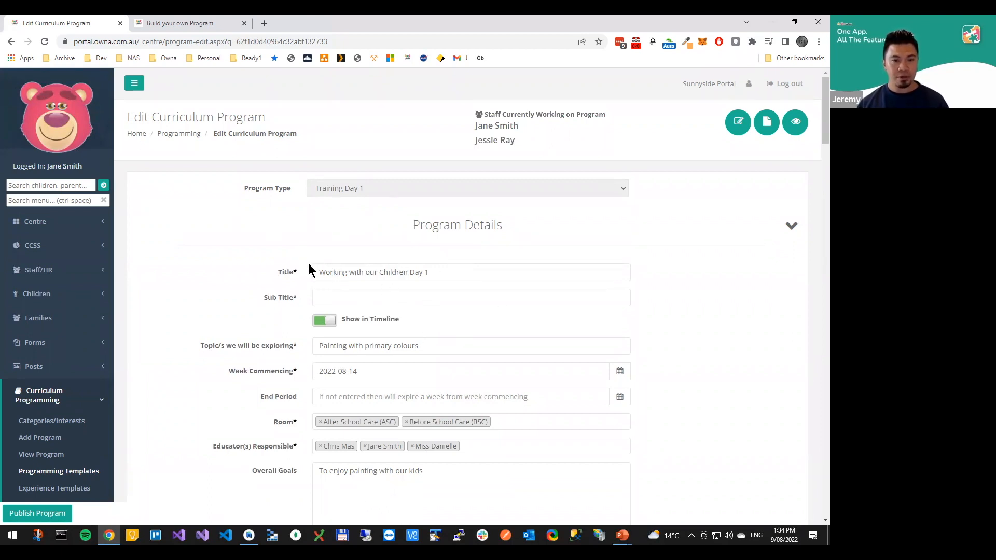
scroll(342, 329, "down", 3)
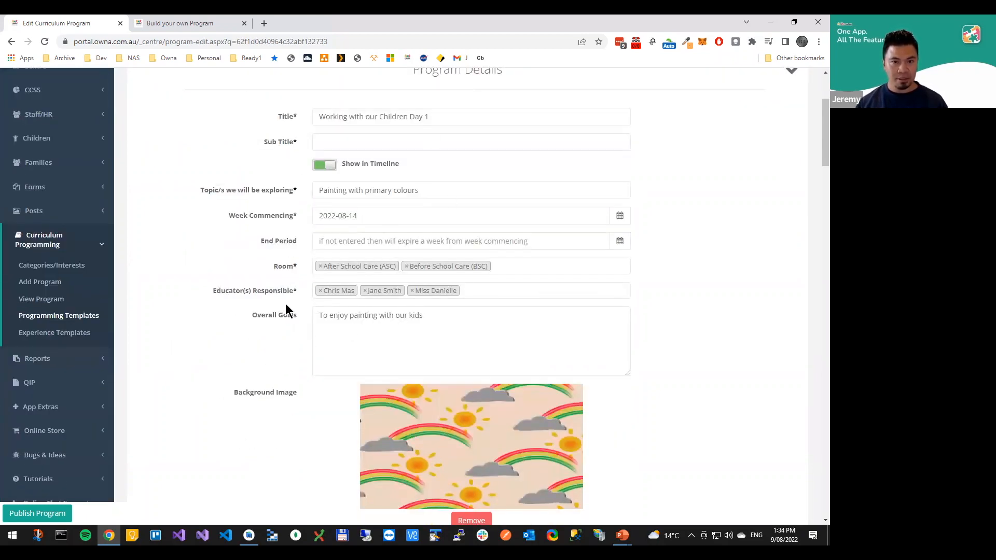
scroll(285, 298, "up", 3)
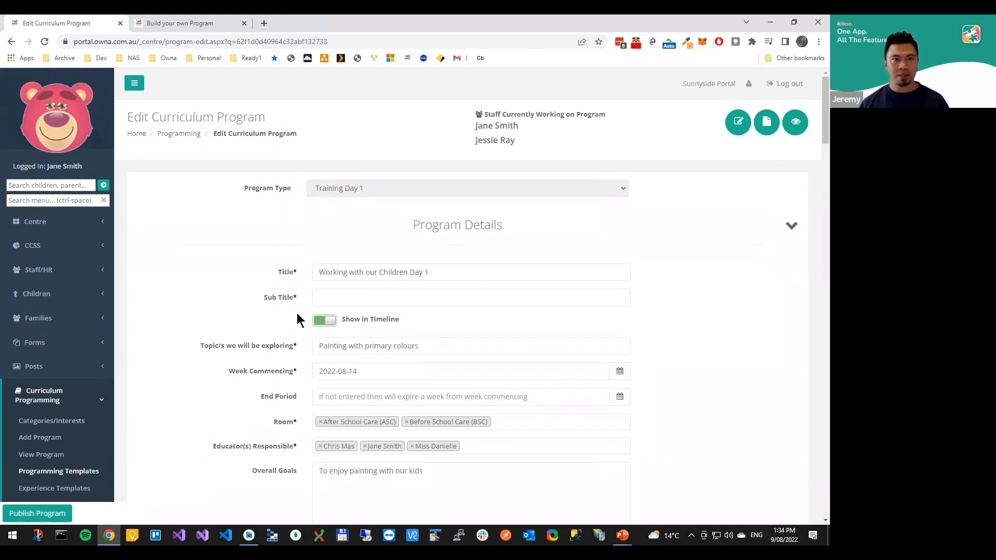
scroll(306, 319, "down", 1)
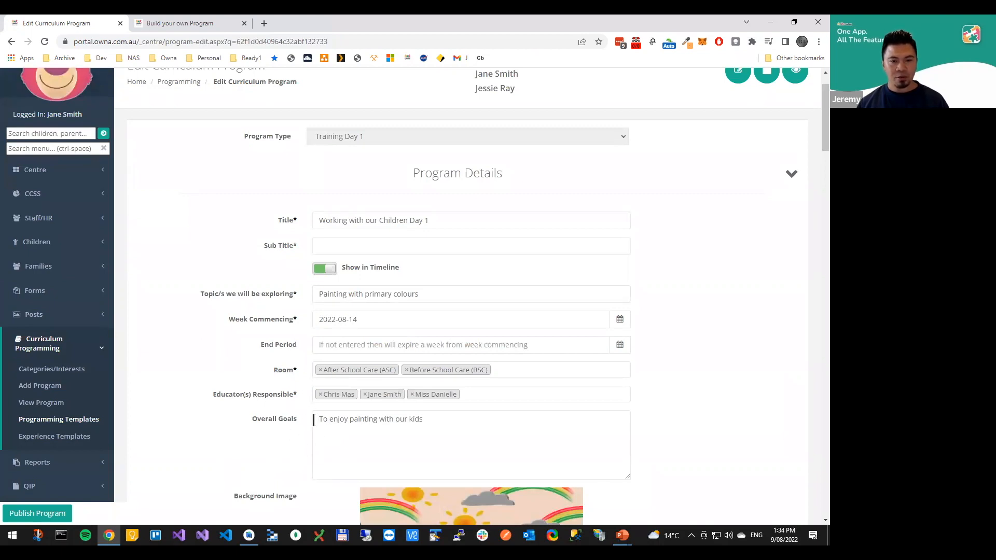
scroll(318, 423, "up", 1)
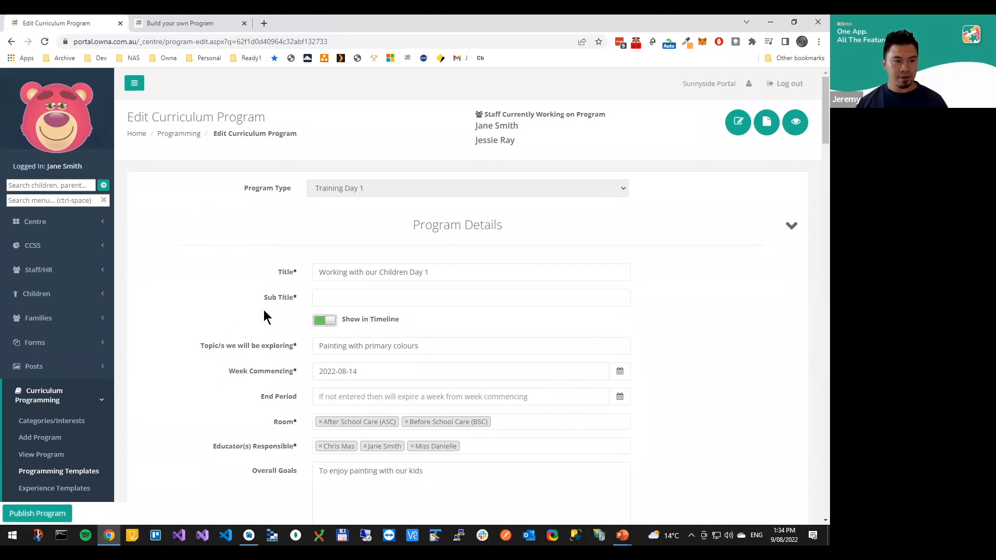
Open the Sub Title field's settings in the template and examine its Show In Edit Only and Show In Summary options
left_click(157, 24)
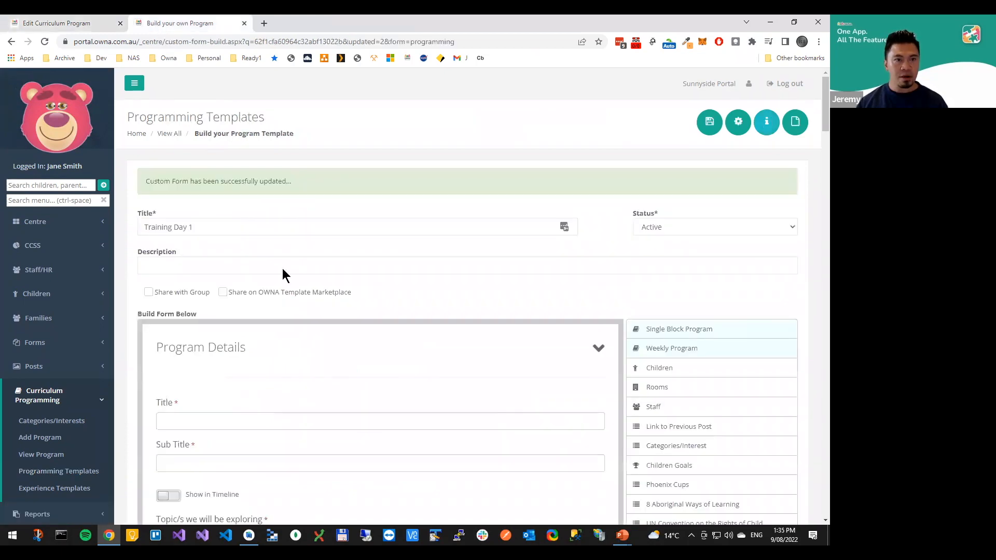
scroll(358, 384, "down", 3)
scroll(349, 389, "down", 1)
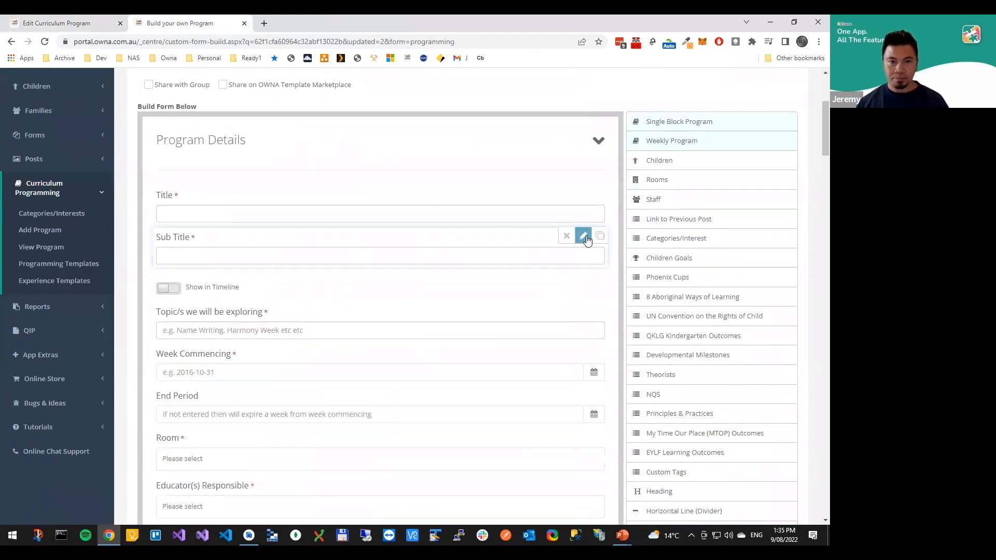
left_click(583, 244)
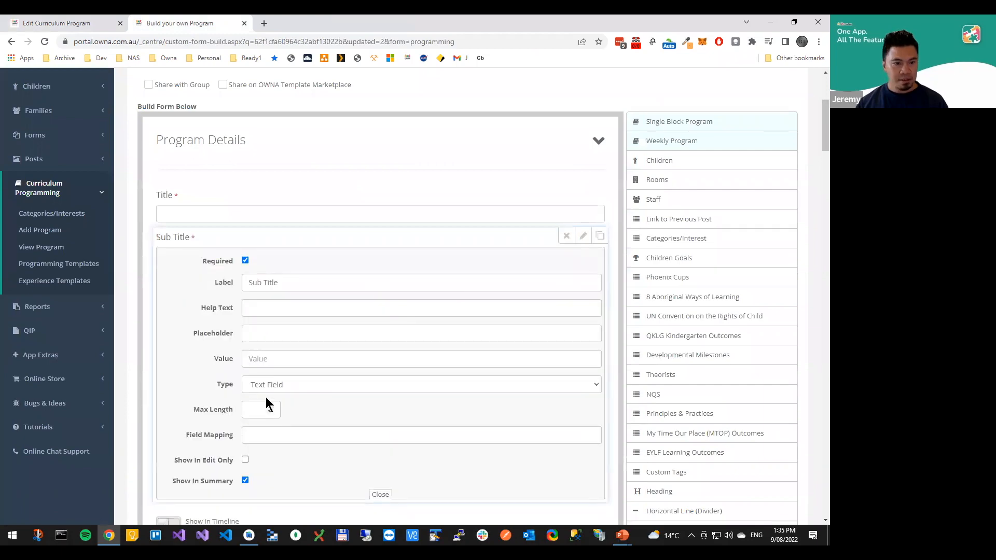
scroll(267, 397, "down", 2)
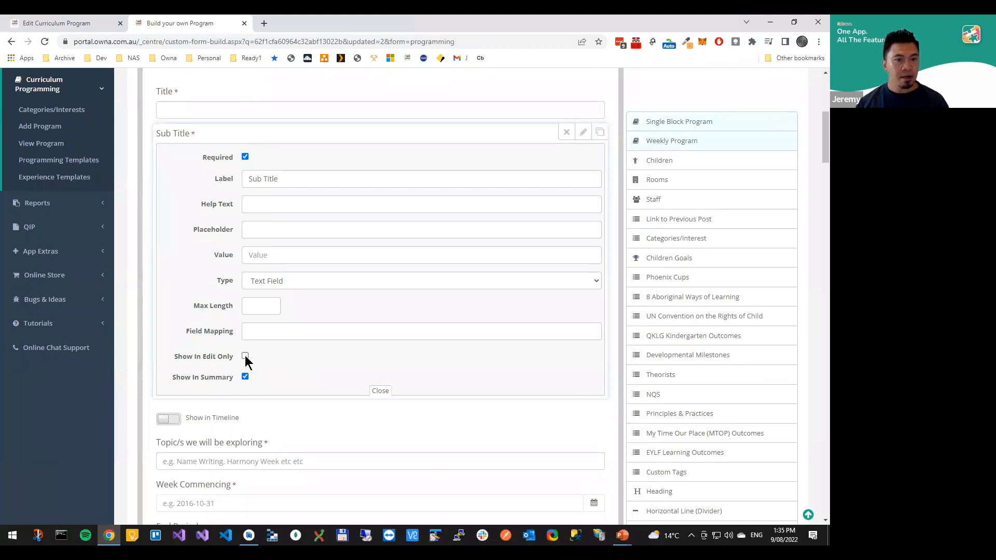
scroll(261, 357, "up", 3)
scroll(279, 454, "down", 2)
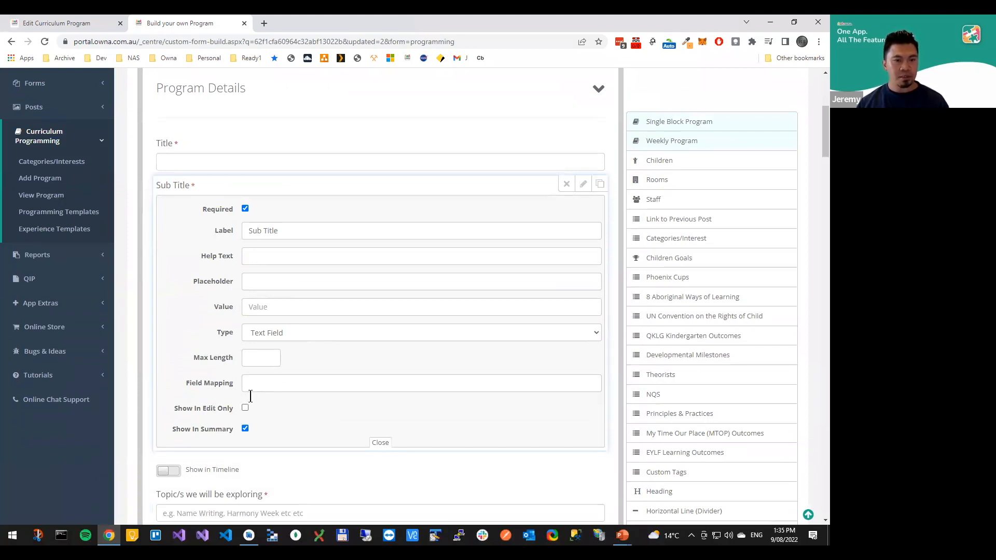
Open the Add Program page in new tabs and choose Training Day 1 as the Program Type to check its fields
middle_click(41, 178)
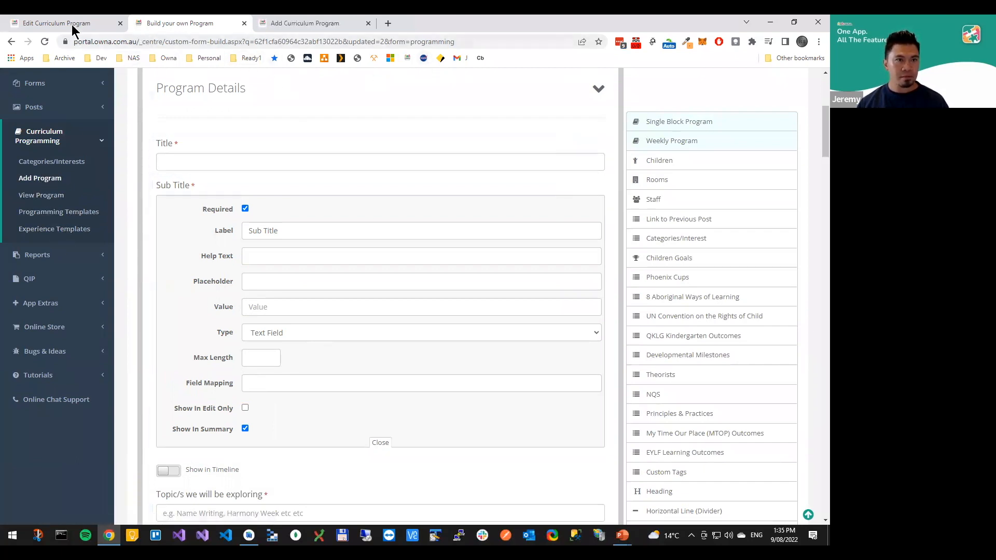
right_click(58, 182)
left_click(93, 189)
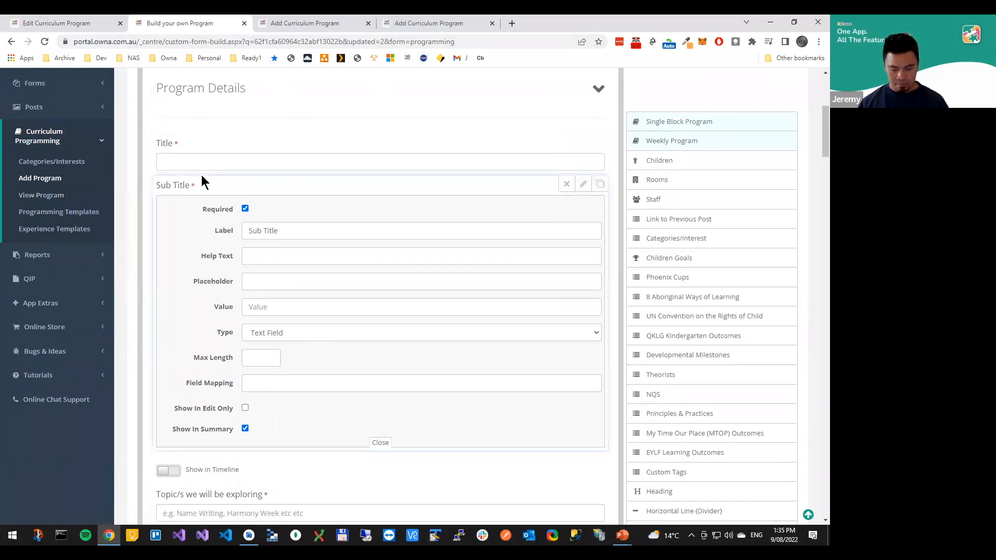
key("ctrl+shift+Tab")
key("ctrl+Tab")
key("ctrl+Tab")
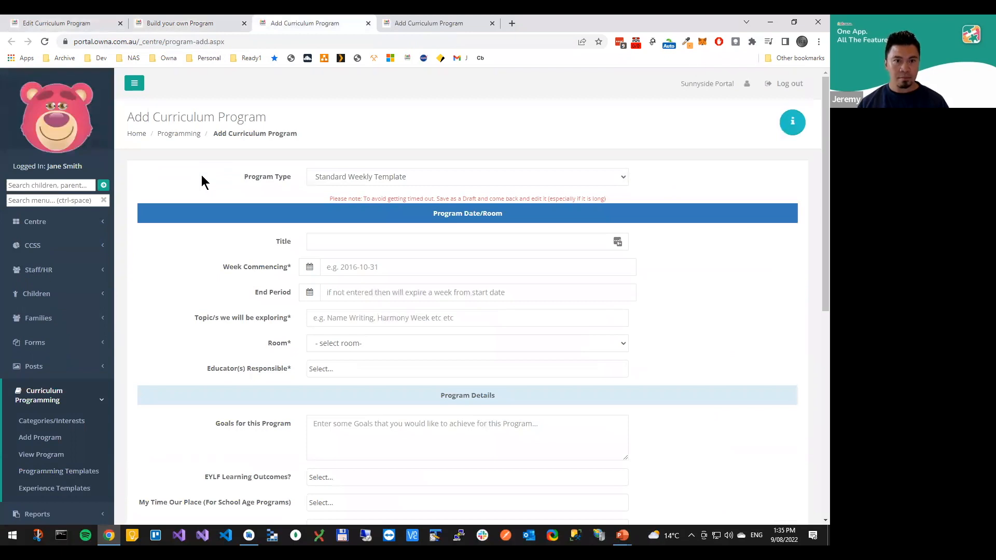
left_click(485, 185)
left_click(335, 246)
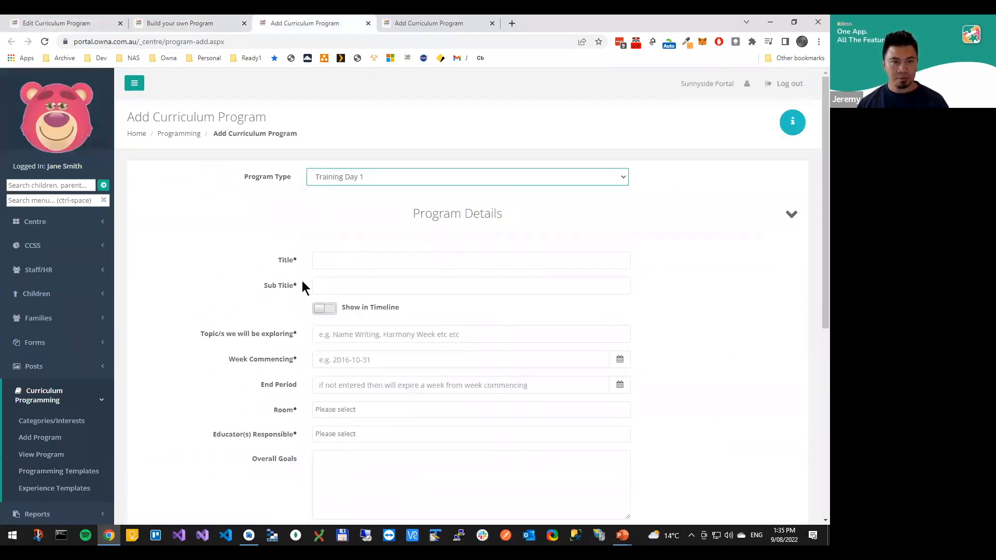
Enable Show In Edit Only for the template's Sub Title field and save the Training Day 1 template
left_click(156, 26)
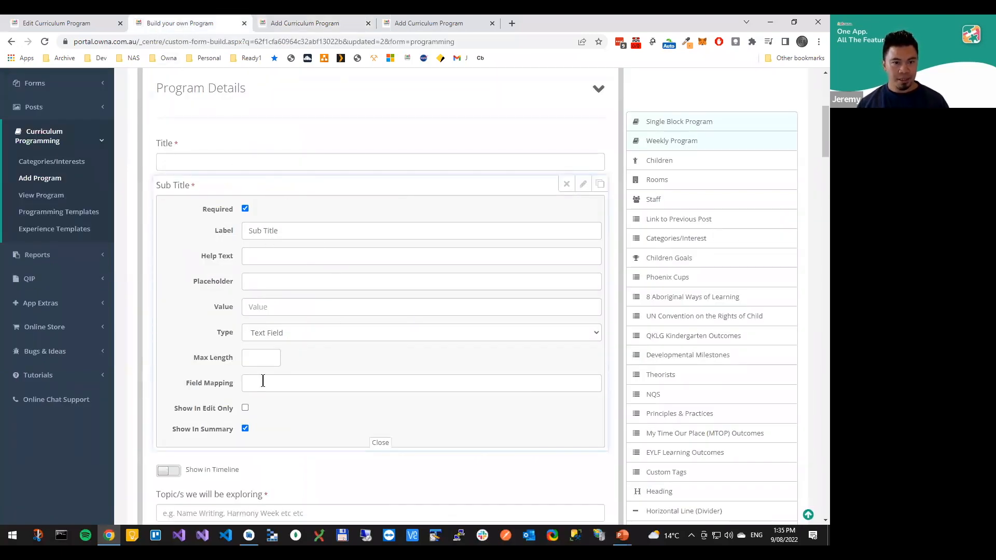
left_click(245, 409)
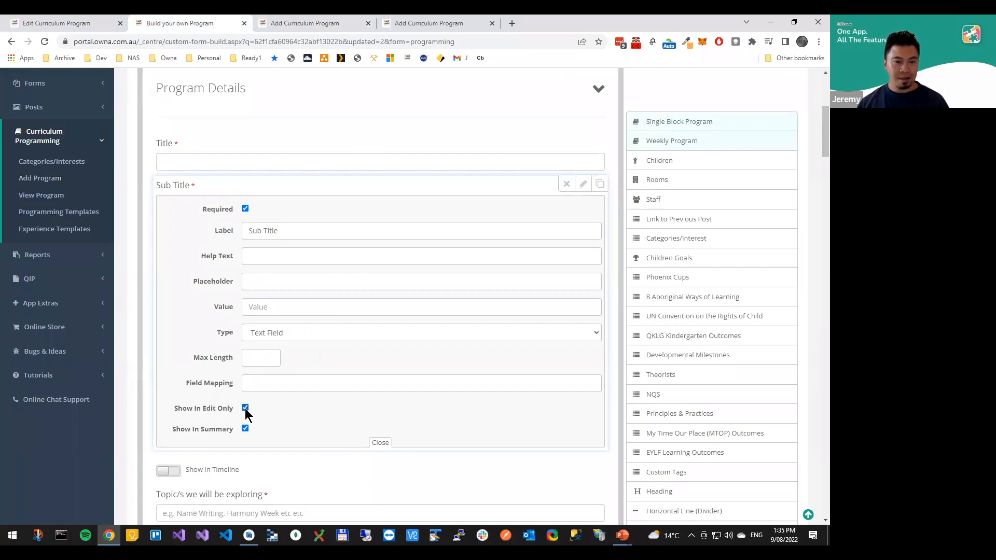
scroll(749, 102, "up", 4)
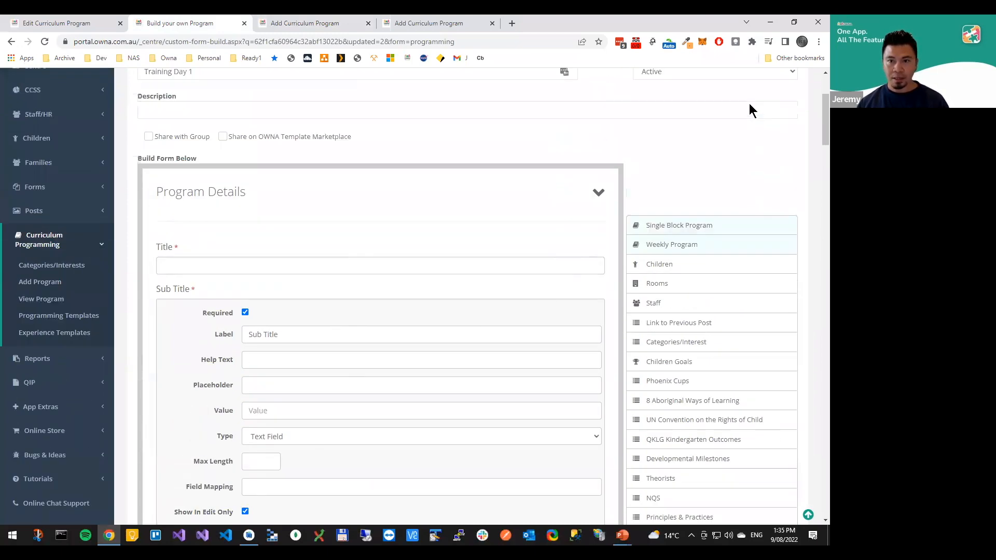
left_click(711, 76)
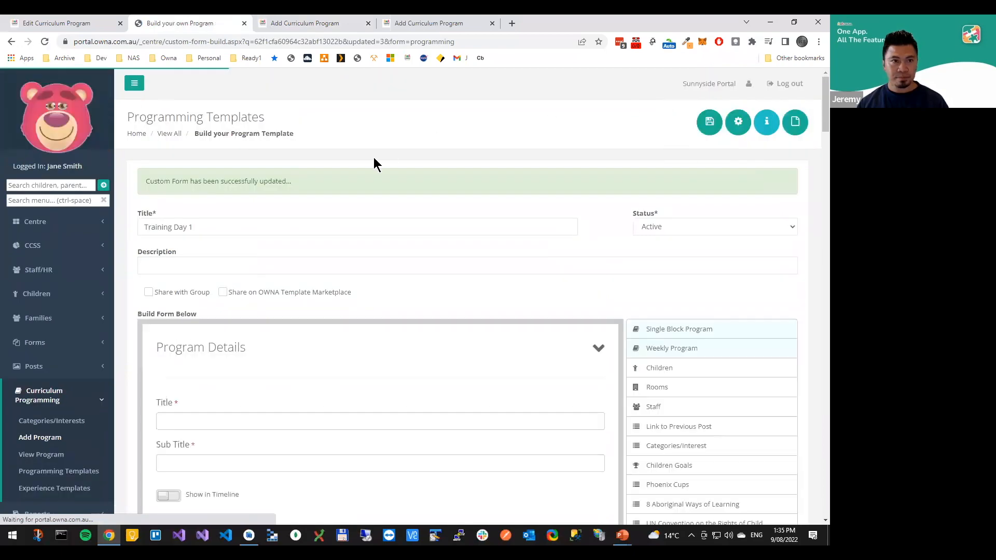
Reload the Add Curriculum Program page, select Training Day 1 as the Program Type, and look through the form for the Sub Title field
key("ctrl+Tab")
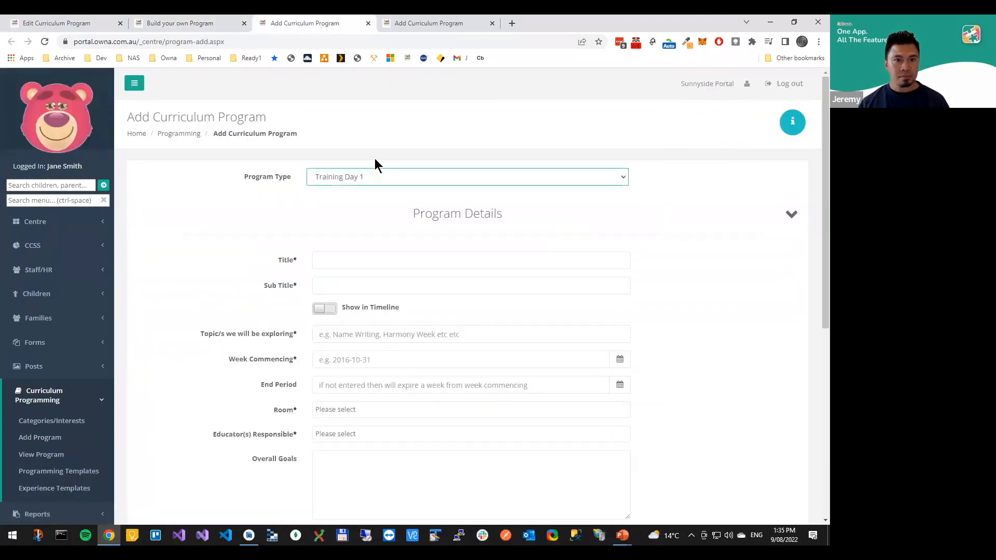
key("F5")
left_click(346, 179)
left_click(355, 243)
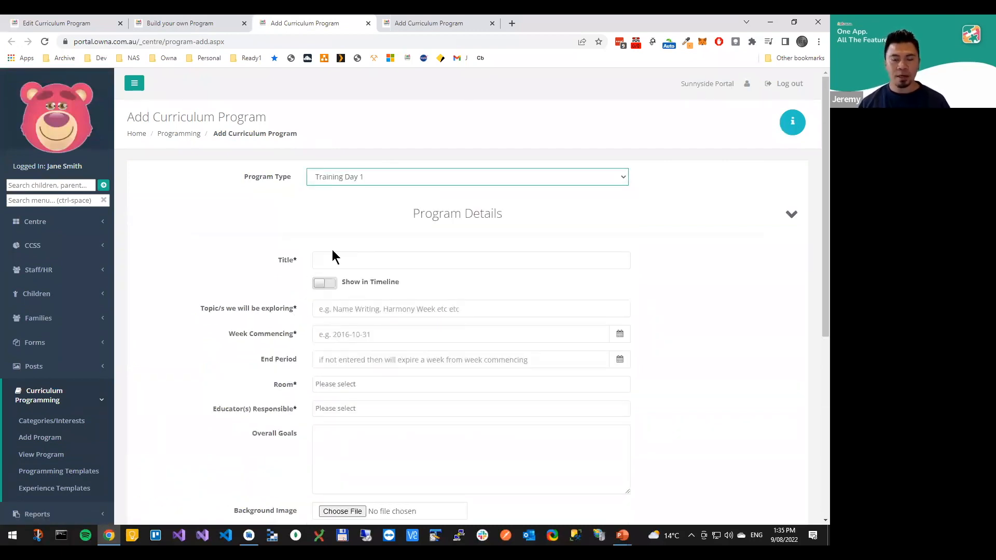
scroll(365, 244, "down", 2)
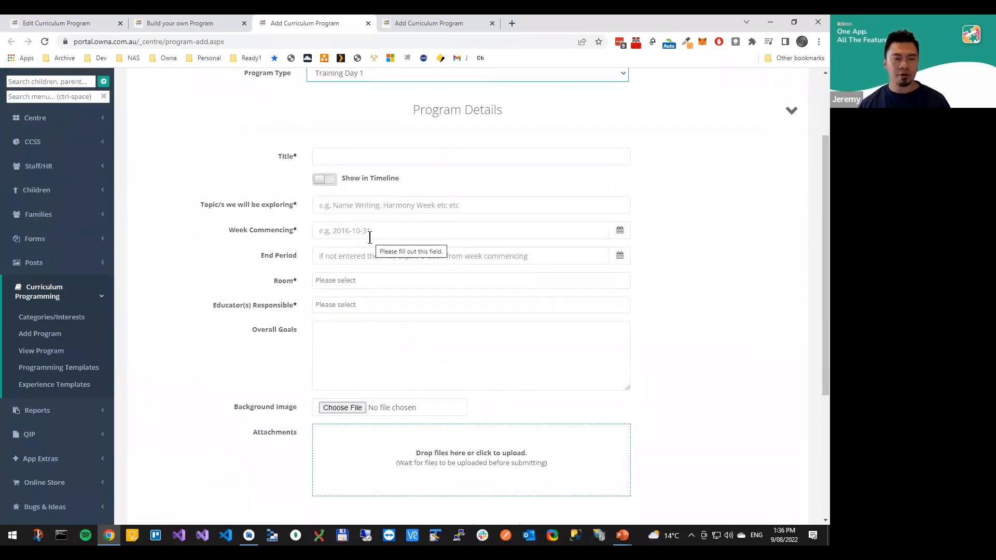
scroll(298, 266, "up", 2)
scroll(341, 282, "down", 6)
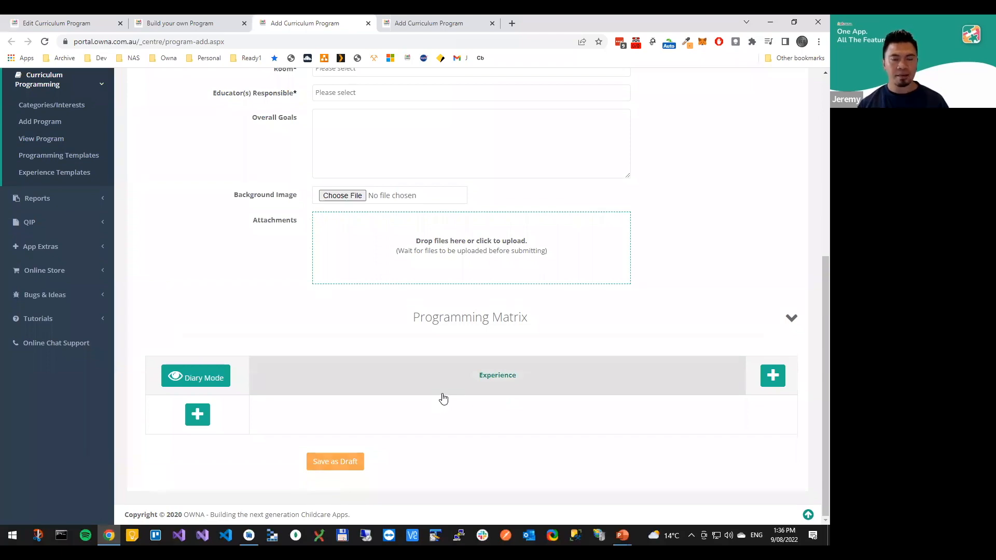
scroll(447, 363, "up", 6)
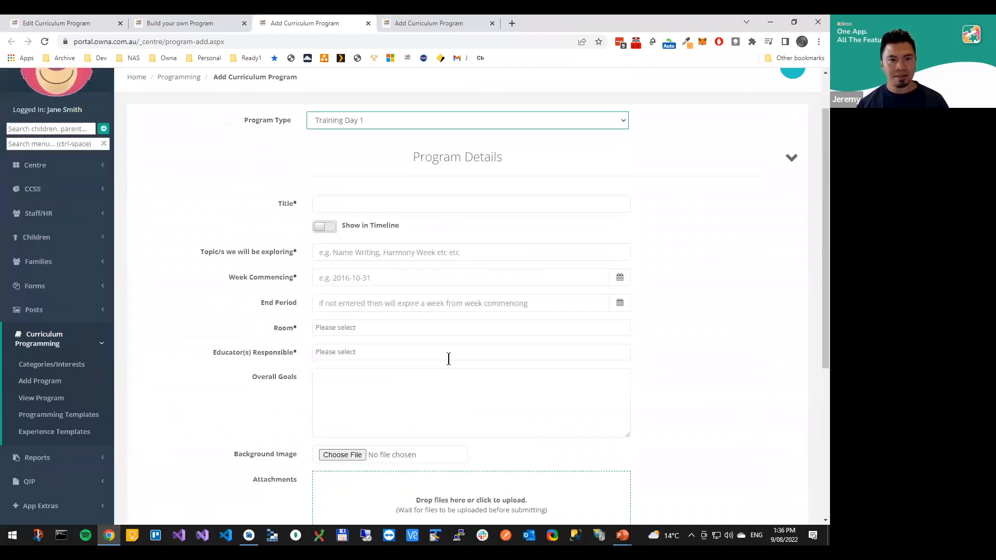
Examine the Sub Title field's Show In Edit Only setting in the template and check the field on the existing program's edit page
left_click(157, 23)
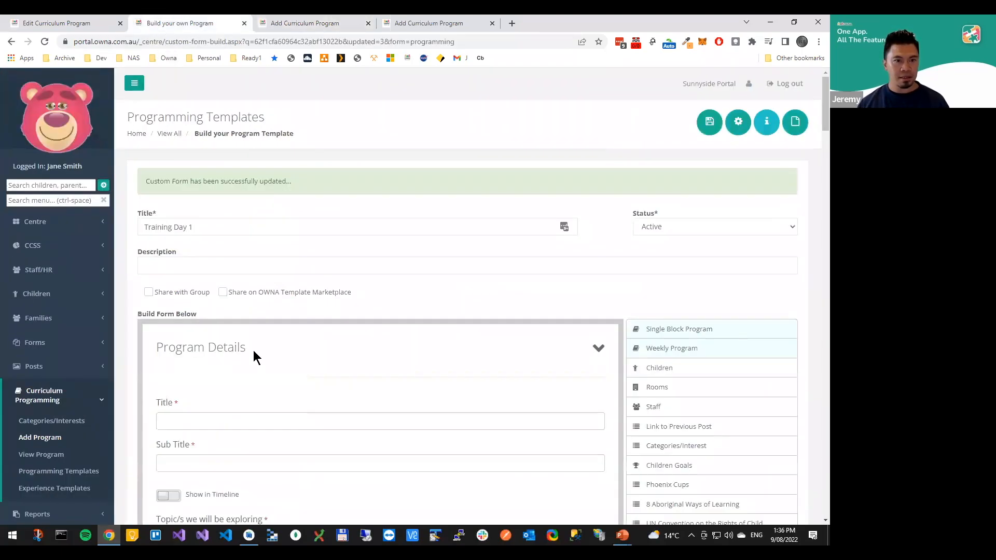
scroll(239, 321, "down", 3)
left_click(584, 288)
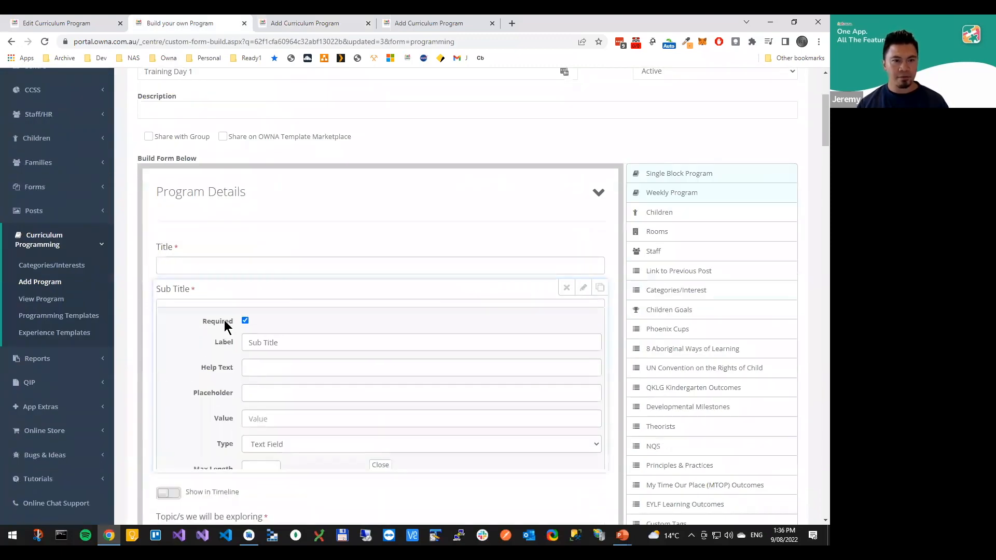
scroll(259, 431, "down", 3)
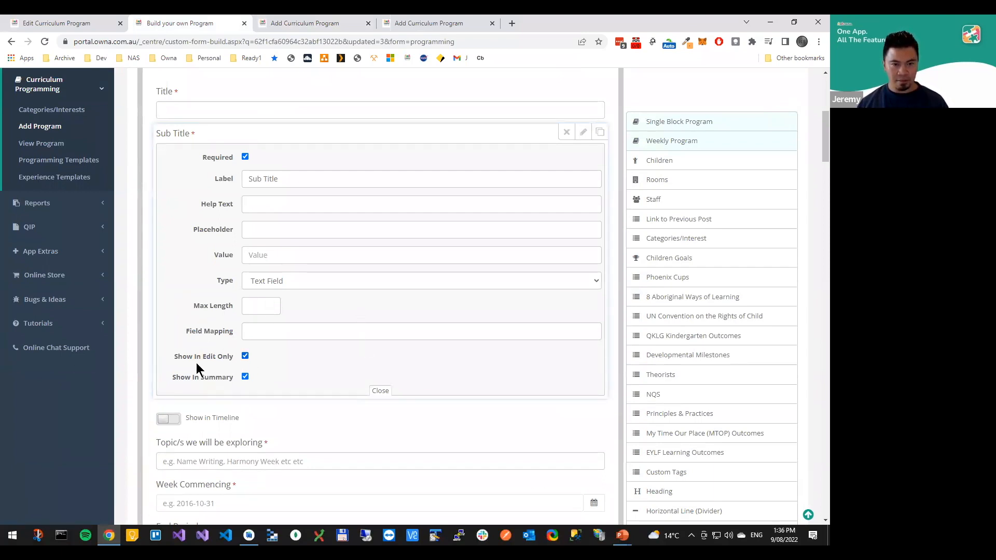
left_click(582, 136)
left_click(78, 24)
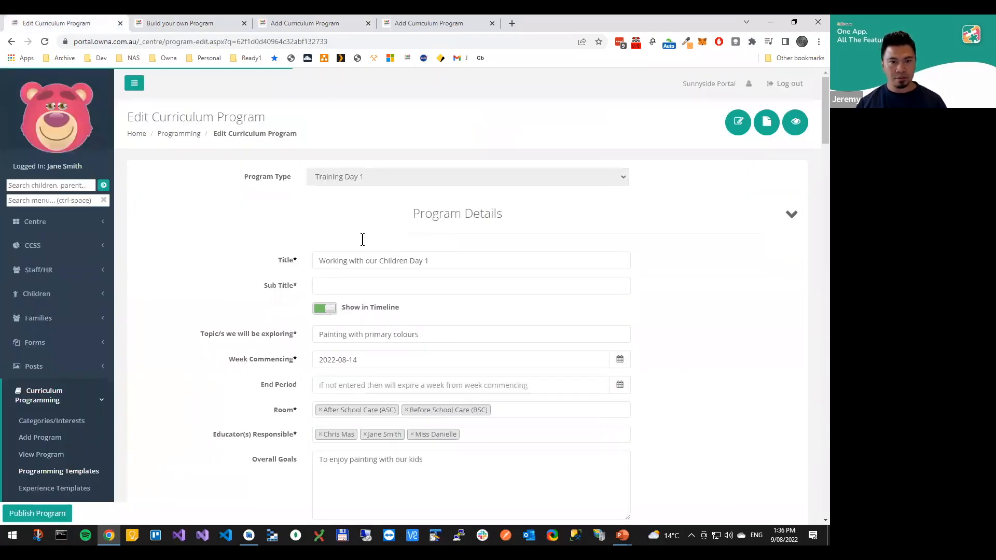
left_click(158, 29)
Reopen the Sub Title field's settings in the template, examine Show In Summary, and look over the fields down to the Programming Matrix
scroll(233, 291, "up", 3)
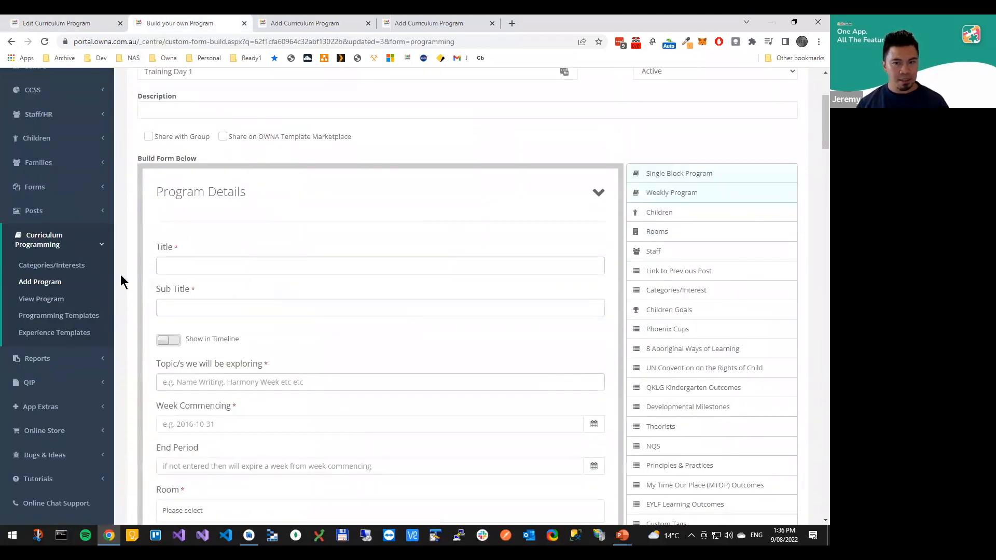
mouse_move(259, 319)
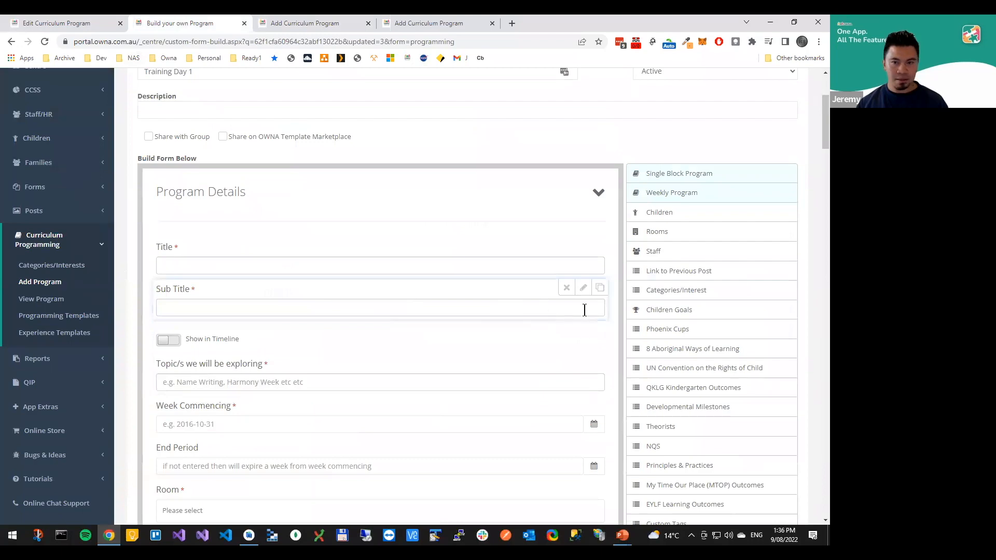
left_click(583, 289)
scroll(269, 406, "down", 2)
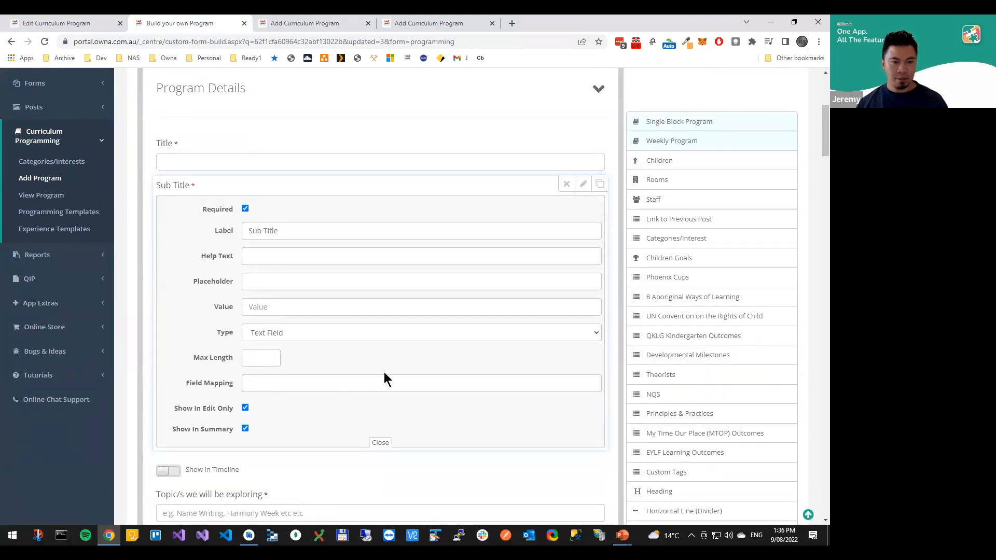
scroll(389, 365, "down", 8)
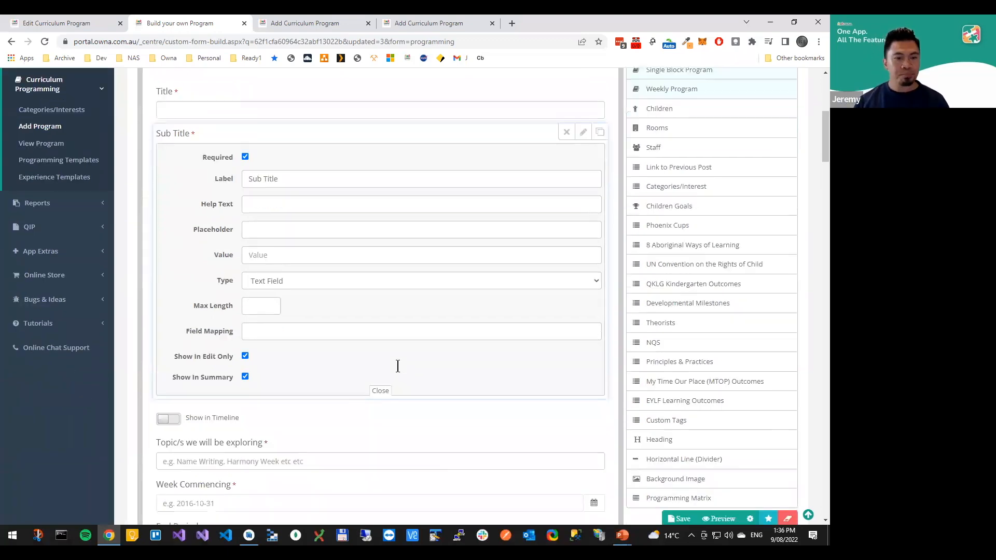
scroll(418, 353, "down", 7)
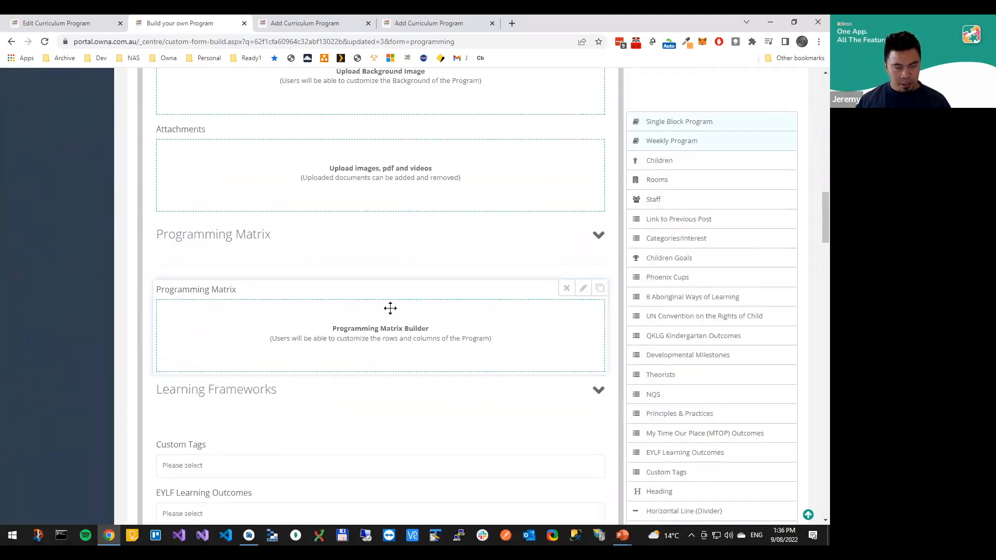
Open the summary of the existing curriculum program and look through its contents
left_click(78, 23)
left_click(795, 124)
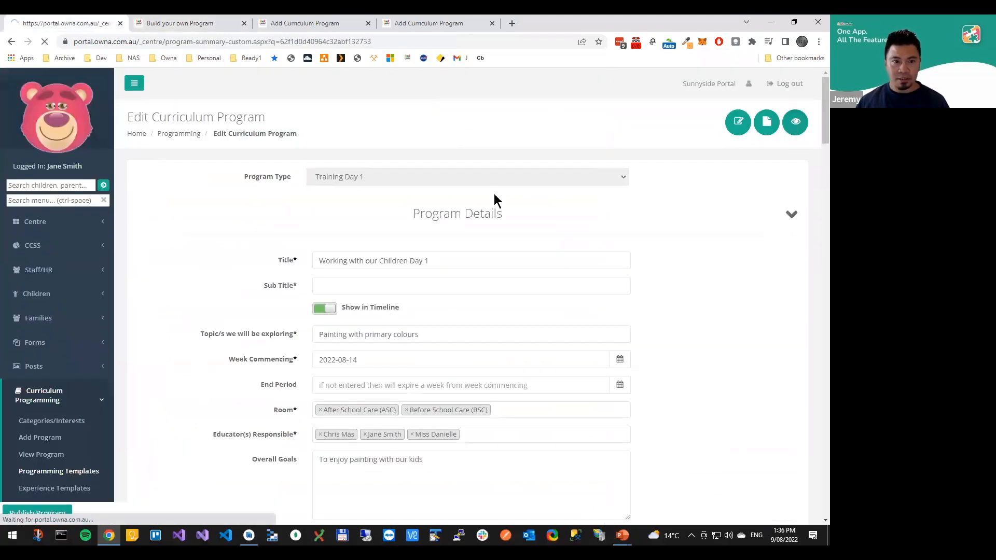
scroll(352, 218, "down", 3)
scroll(363, 212, "down", 6)
scroll(369, 208, "up", 7)
Go back to the template and review its fields from Sub Title through the Programming Matrix to Learning Frameworks
left_click(138, 27)
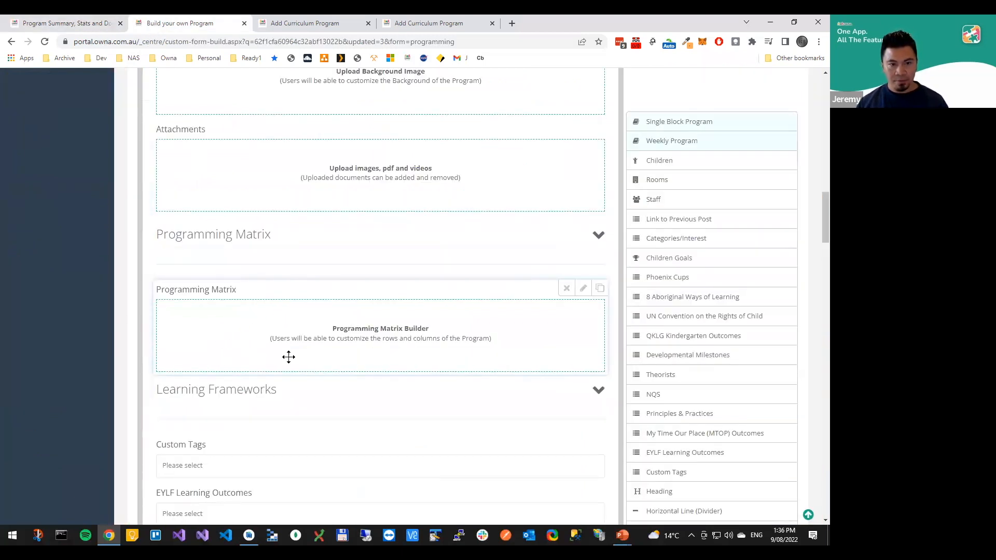
scroll(269, 339, "up", 7)
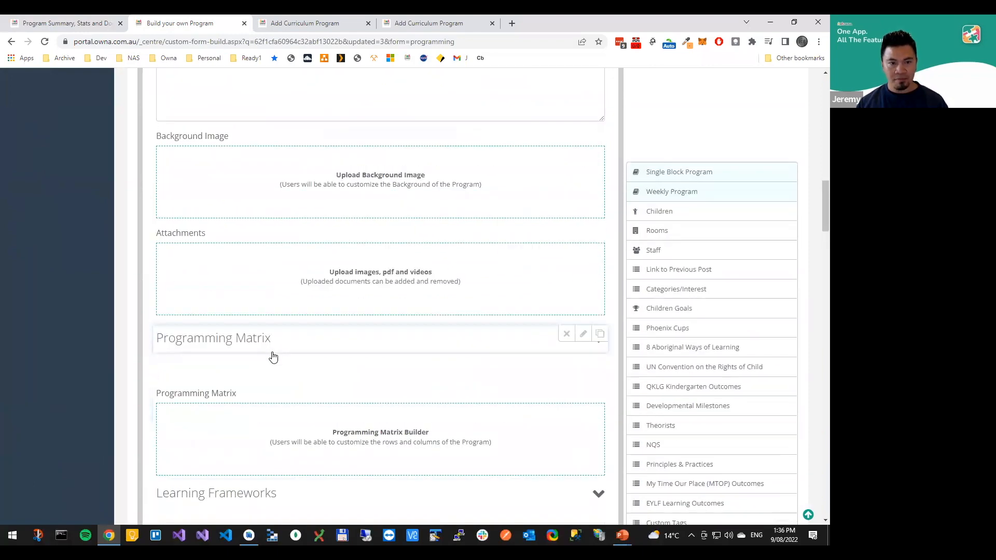
scroll(251, 173, "up", 11)
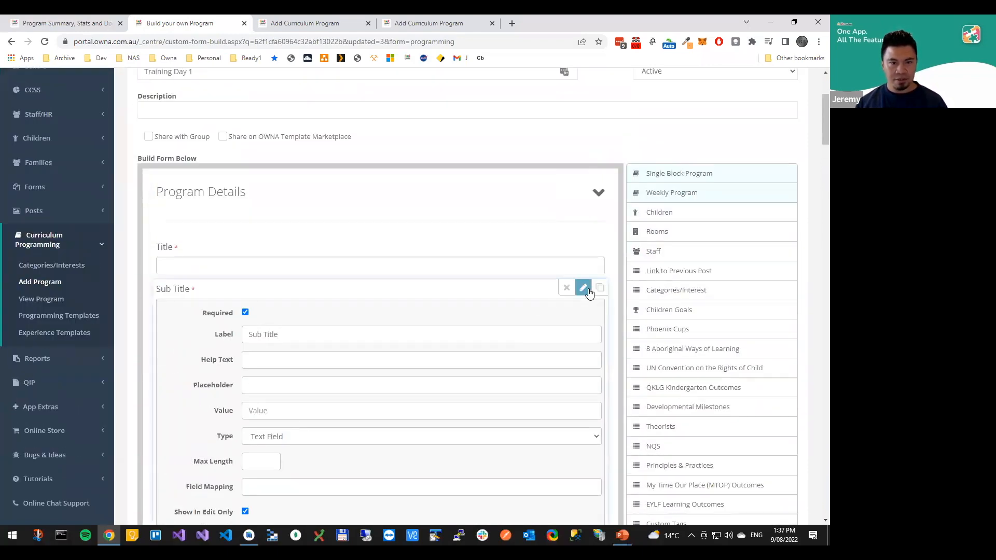
scroll(403, 327, "down", 10)
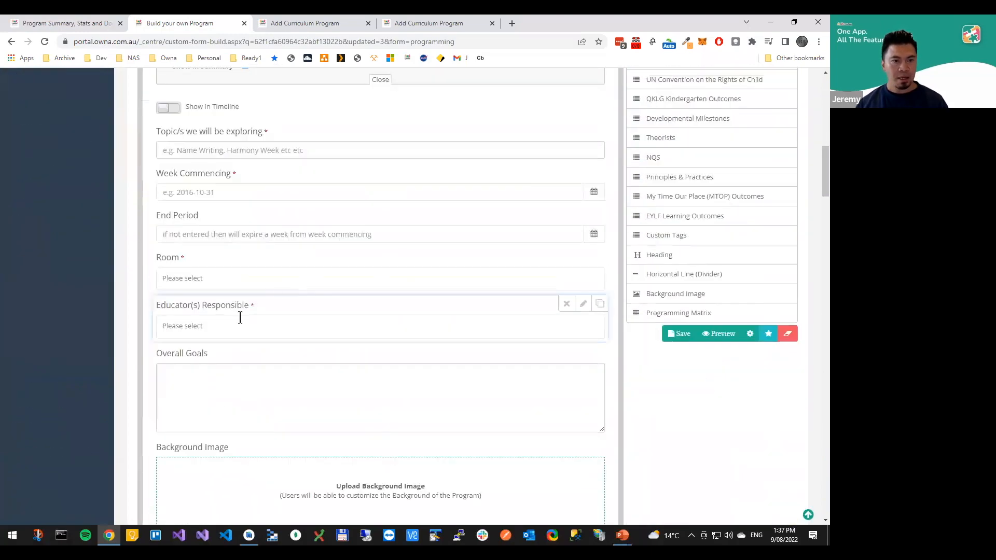
scroll(269, 307, "down", 2)
scroll(282, 303, "up", 1)
scroll(282, 303, "down", 2)
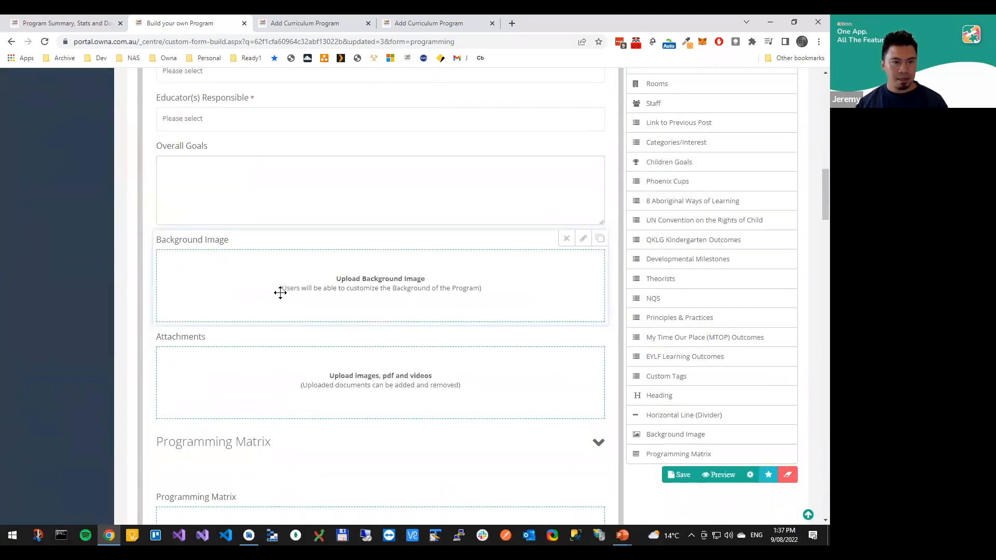
scroll(261, 353, "down", 4)
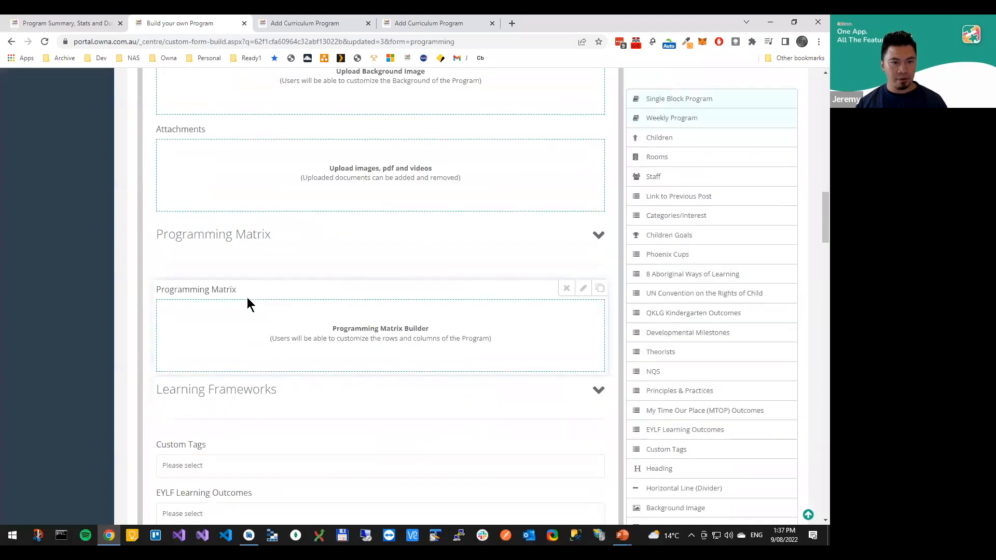
scroll(280, 378, "down", 3)
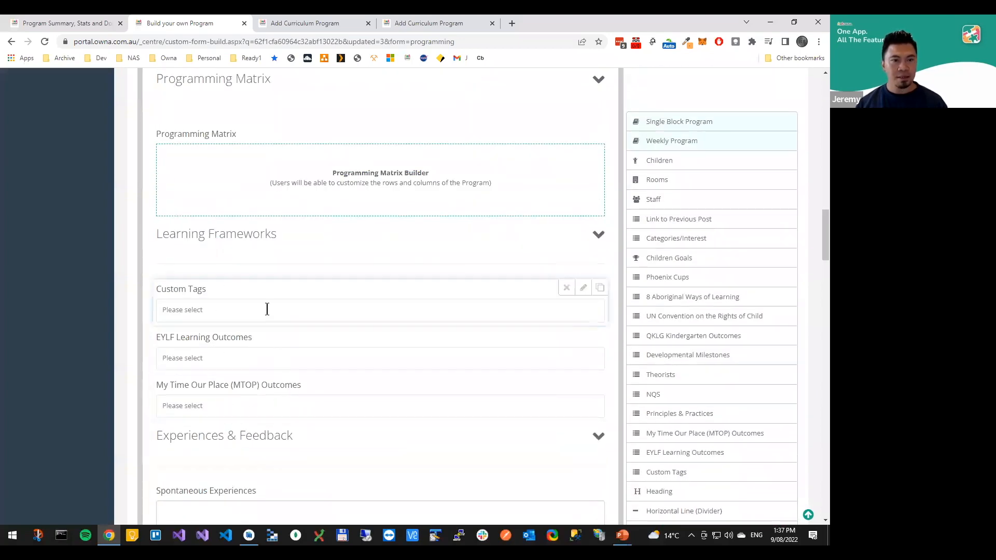
Examine the Show In Edit Only and Show In Summary options of the Custom Tags field, and close its settings
left_click(583, 288)
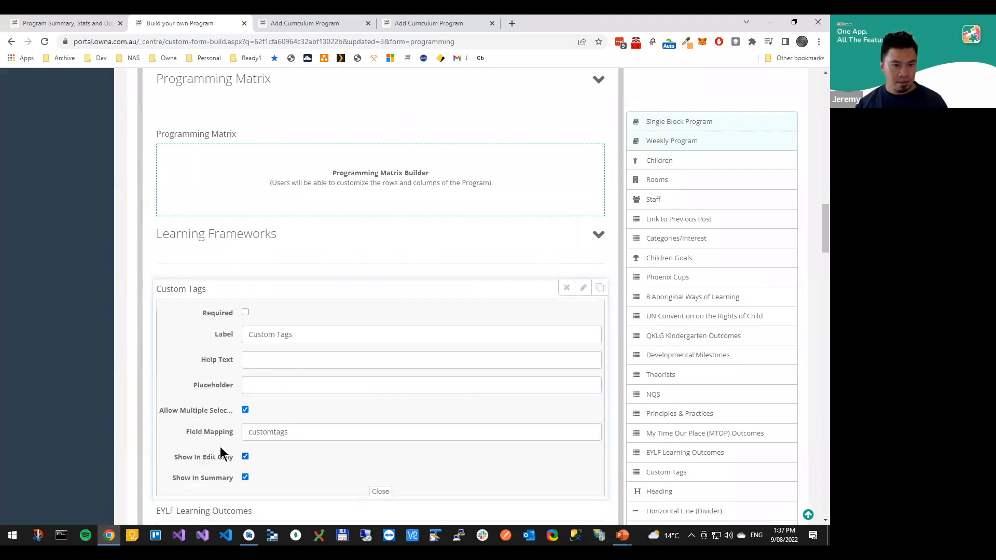
scroll(563, 234, "down", 1)
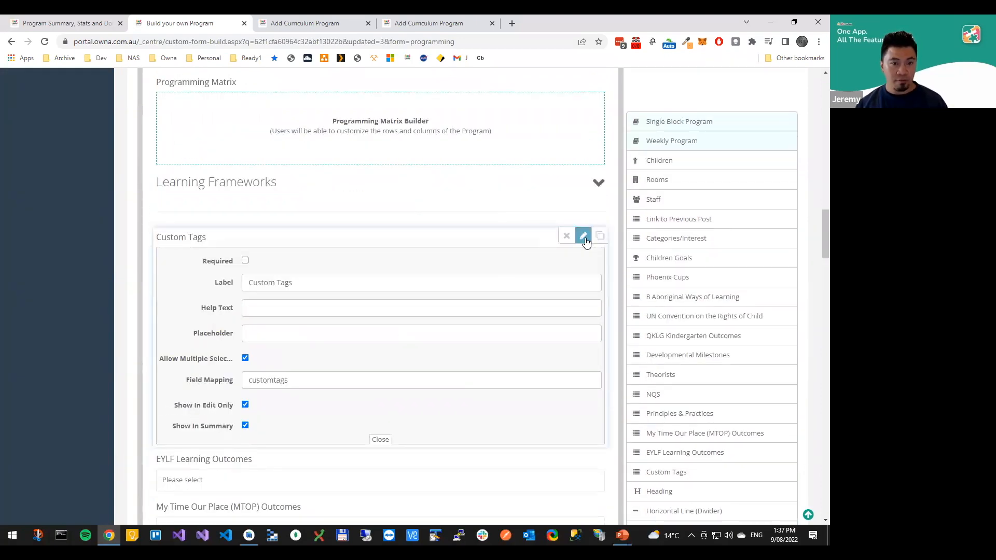
left_click(583, 233)
Examine the settings of the Spontaneous Experiences field under Experiences & Feedback, and close them
scroll(574, 384, "down", 2)
left_click(584, 334)
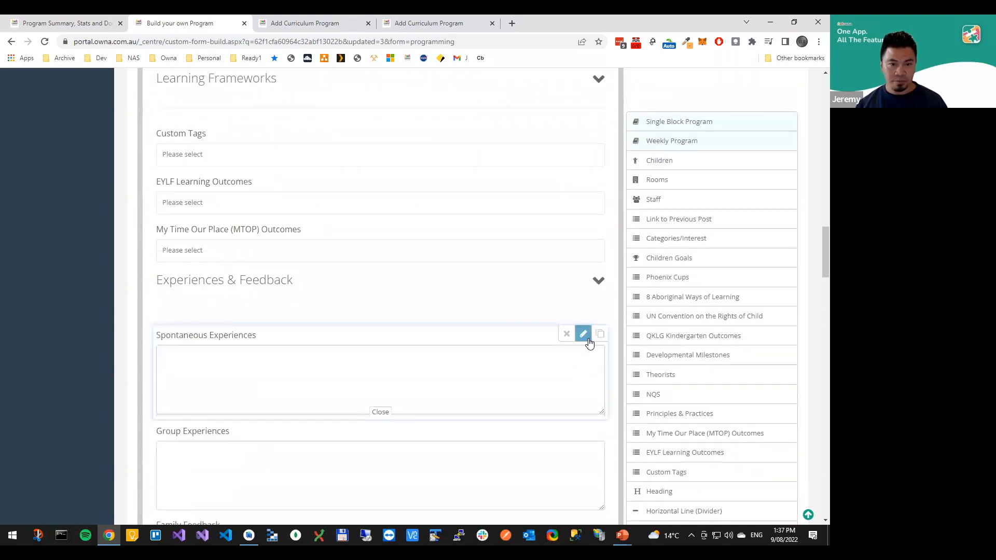
scroll(582, 345, "down", 3)
scroll(581, 332, "up", 1)
left_click(583, 229)
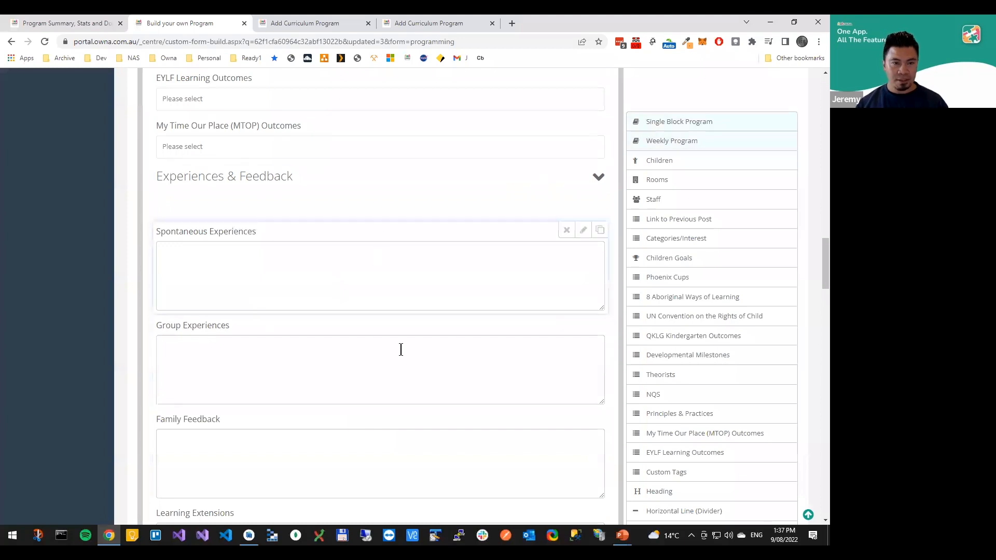
scroll(292, 214, "up", 2)
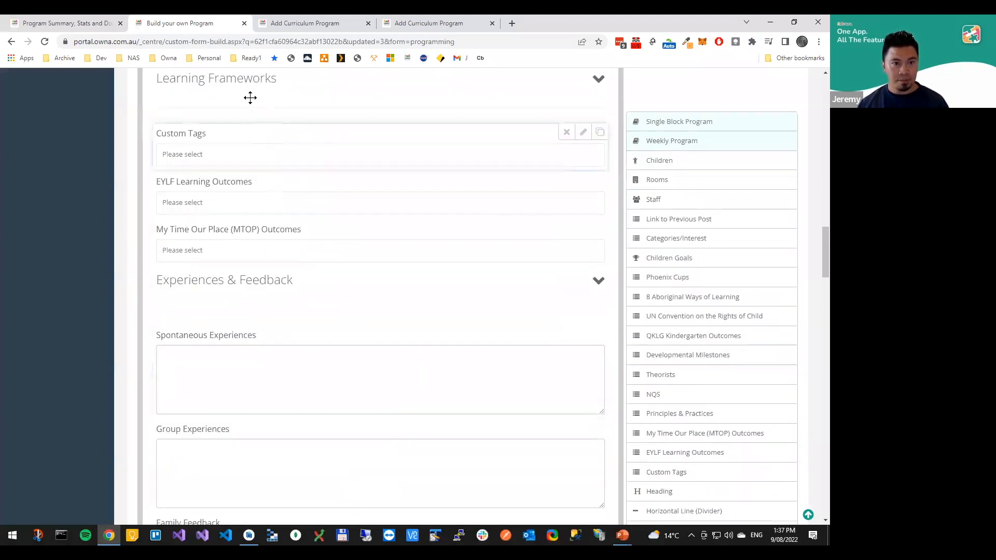
Open the program Working with our Children Day 1 for editing and add the custom tags #Team Work and #Test
left_click(48, 23)
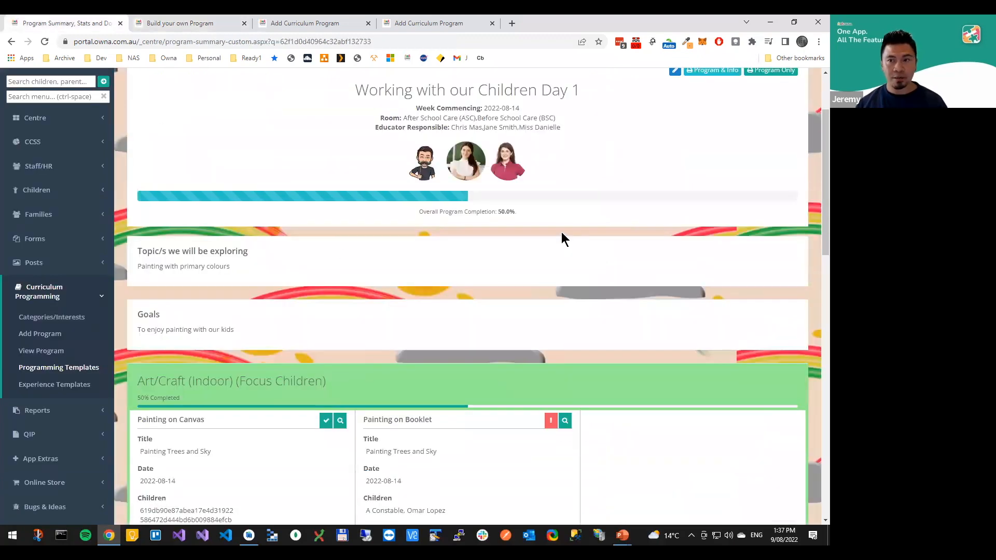
scroll(560, 234, "up", 2)
left_click(675, 175)
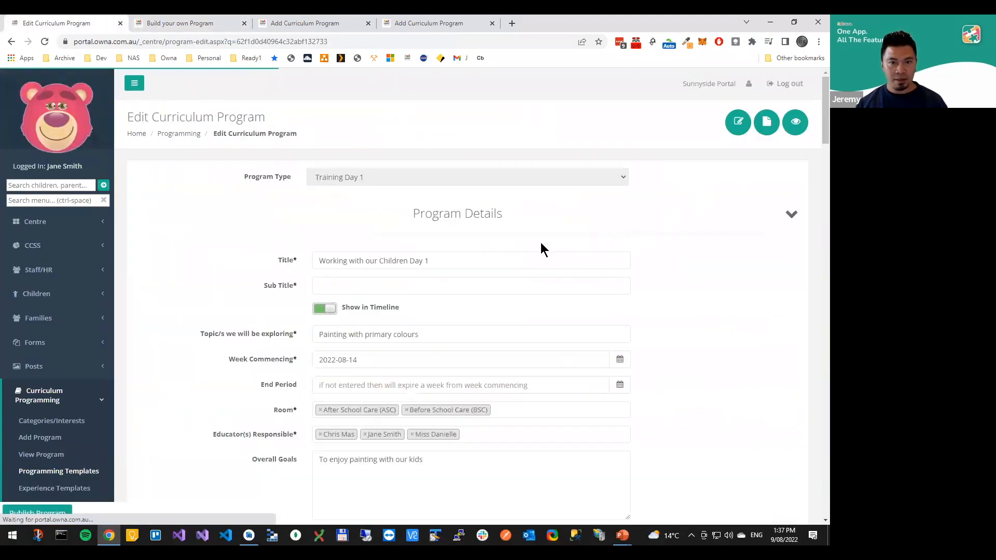
scroll(270, 320, "down", 8)
scroll(278, 315, "down", 8)
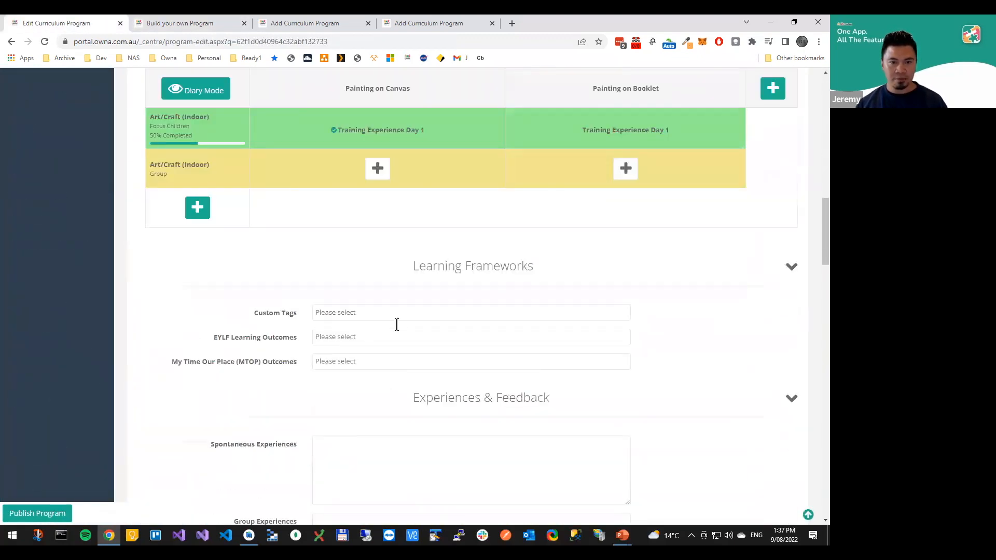
left_click(395, 311)
left_click(378, 330)
left_click(397, 314)
left_click(400, 330)
Set both the EYLF Learning Outcomes and My Time Our Place (MTOP) Outcomes to 1.1 - Children feel safe, secure and supported
left_click(410, 334)
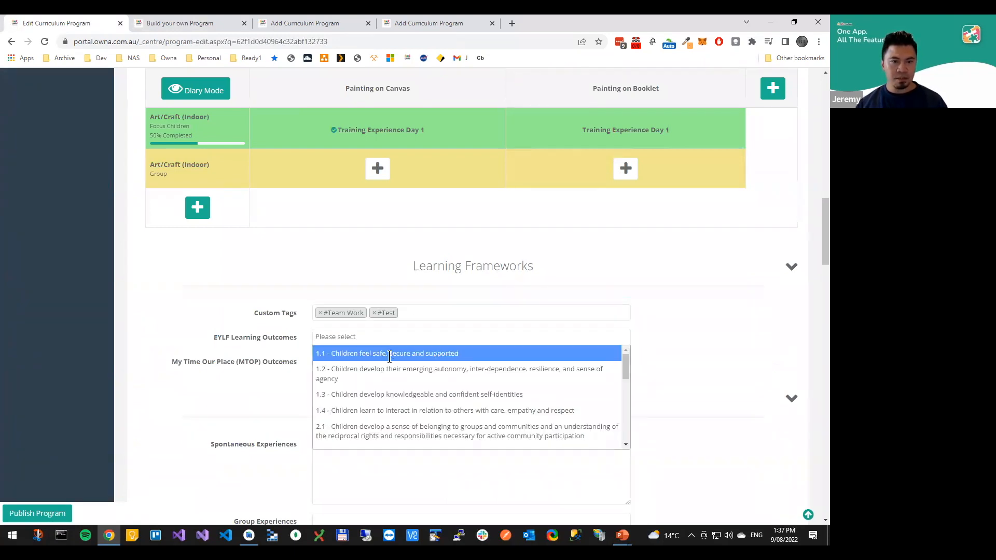
left_click(386, 349)
left_click(381, 363)
left_click(370, 383)
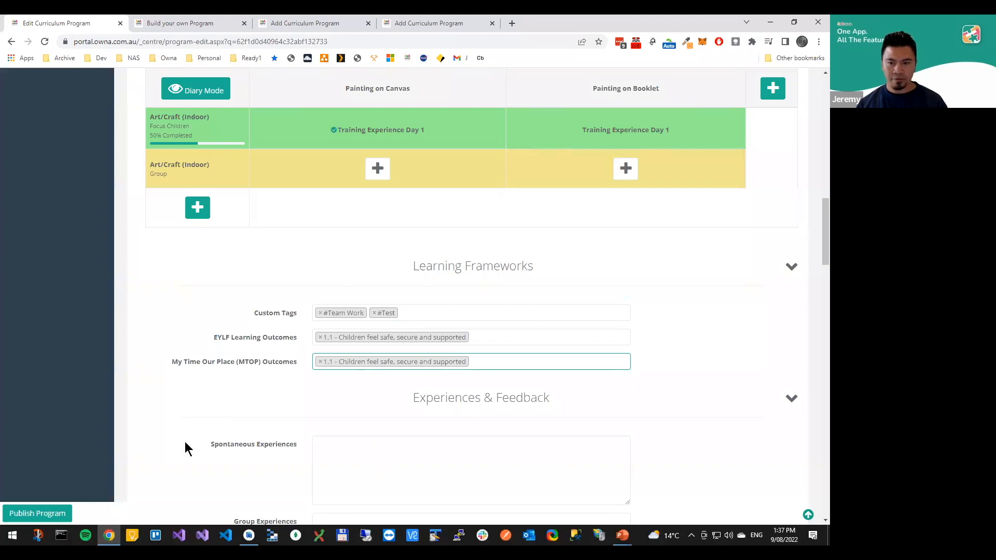
Fill in the required Sub Title with Test and publish the program
left_click(37, 513)
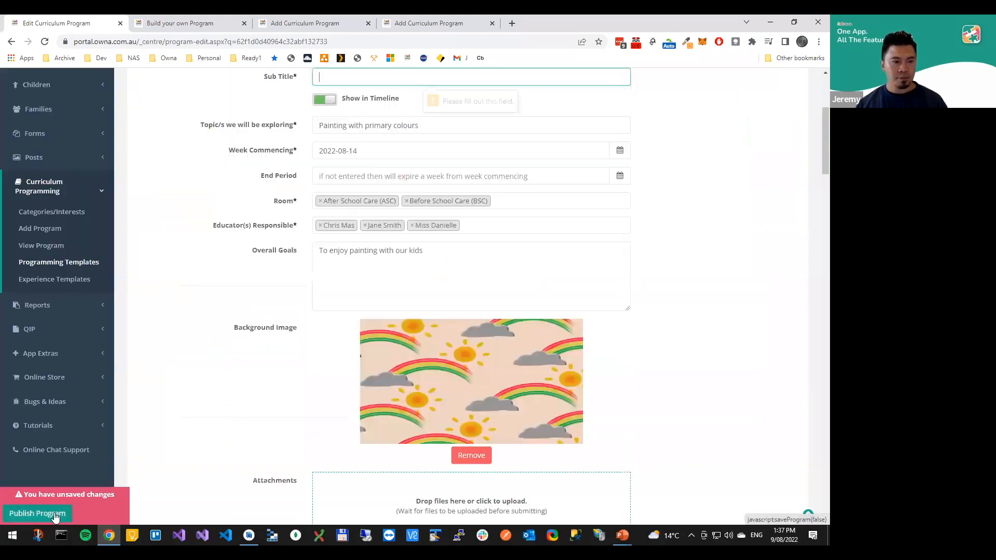
scroll(331, 188, "up", 2)
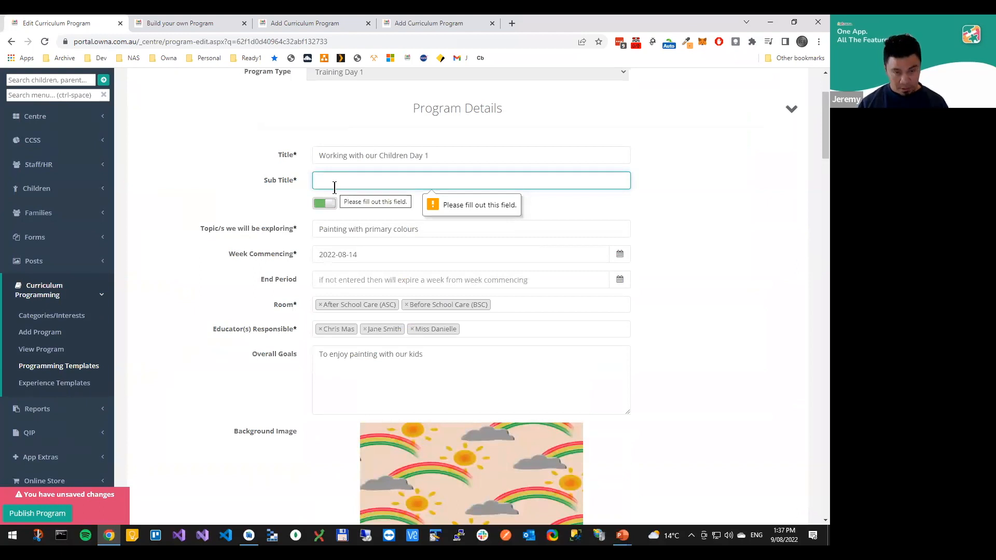
type("Test")
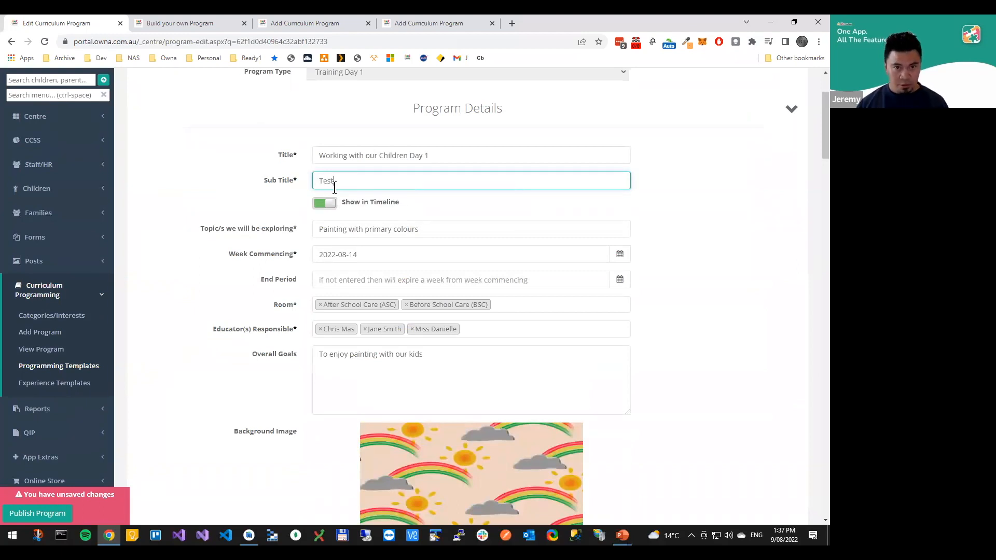
left_click(52, 513)
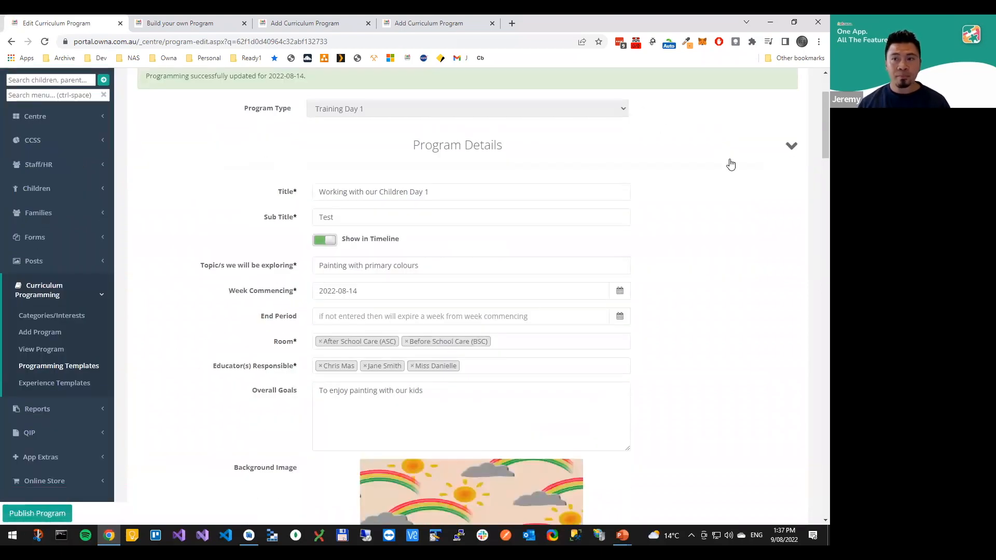
View the program's summary and check the tags and outcomes listed under Learning Frameworks
left_click(793, 125)
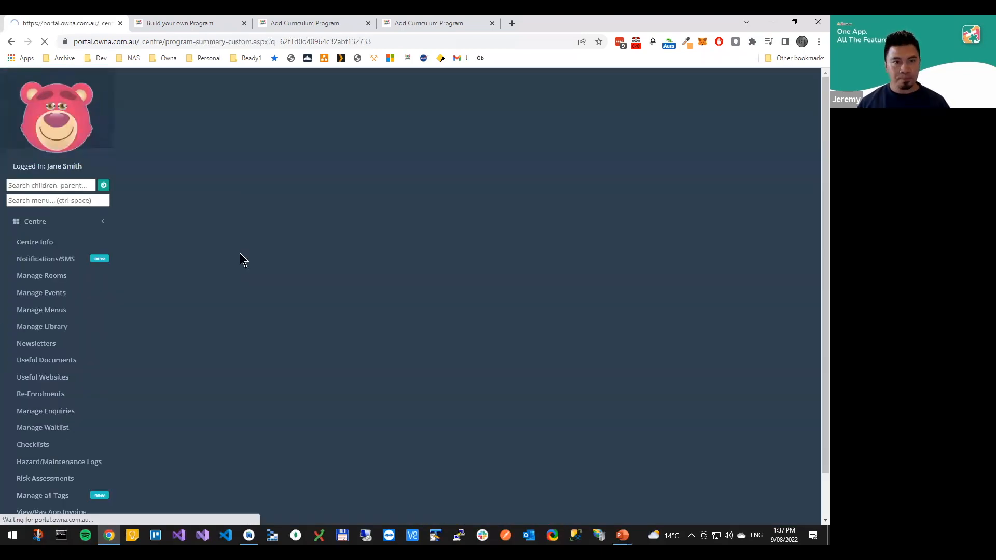
scroll(309, 247, "down", 9)
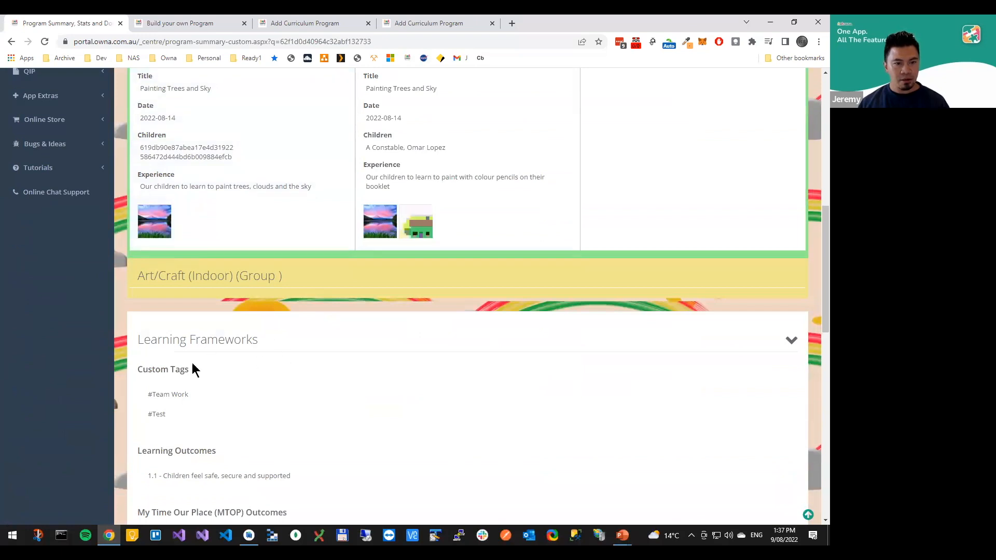
scroll(339, 277, "down", 2)
scroll(208, 239, "down", 1)
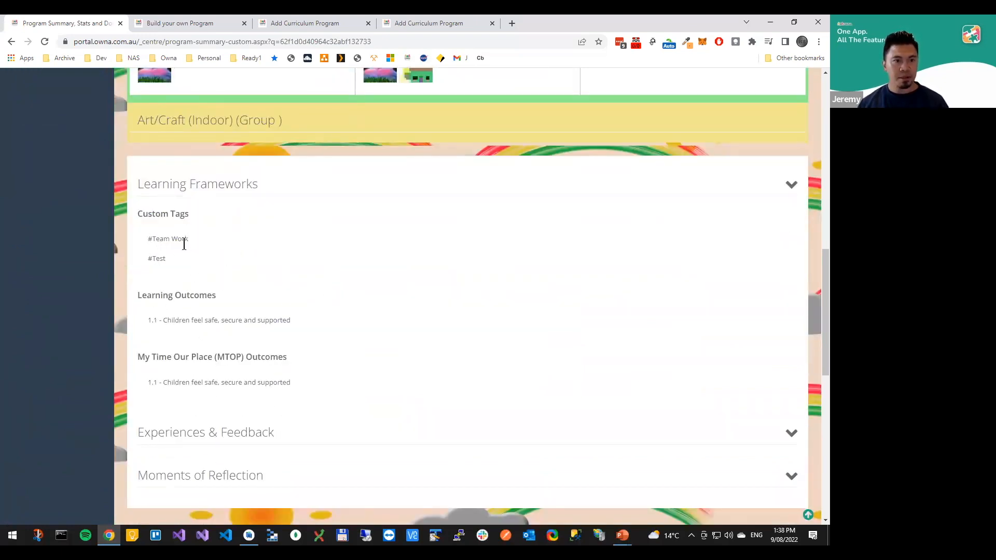
Turn off Show In Summary for the Custom Tags field in the Training Day 1 template and save the template
left_click(167, 24)
scroll(466, 376, "down", 2)
scroll(470, 363, "down", 1)
scroll(475, 355, "up", 4)
left_click(584, 185)
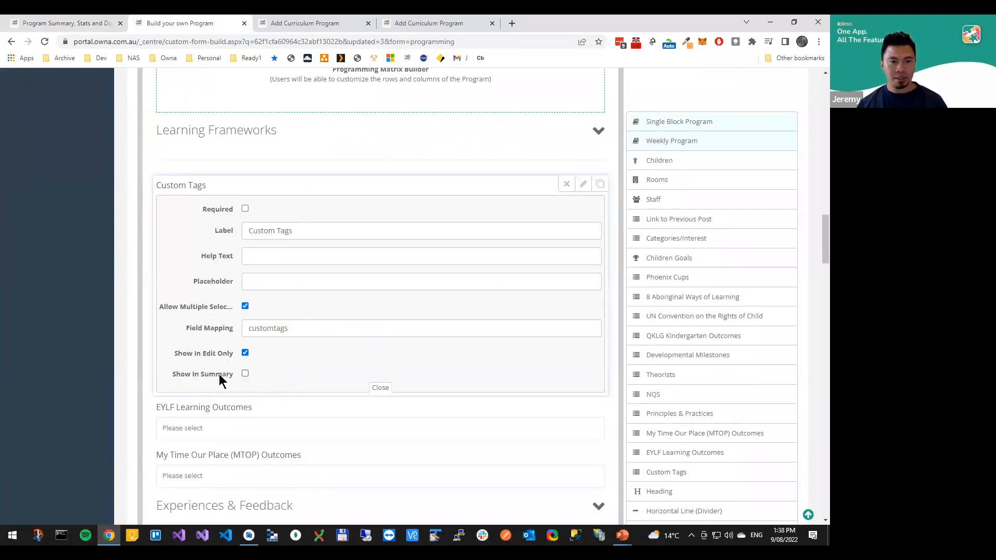
scroll(356, 366, "up", 15)
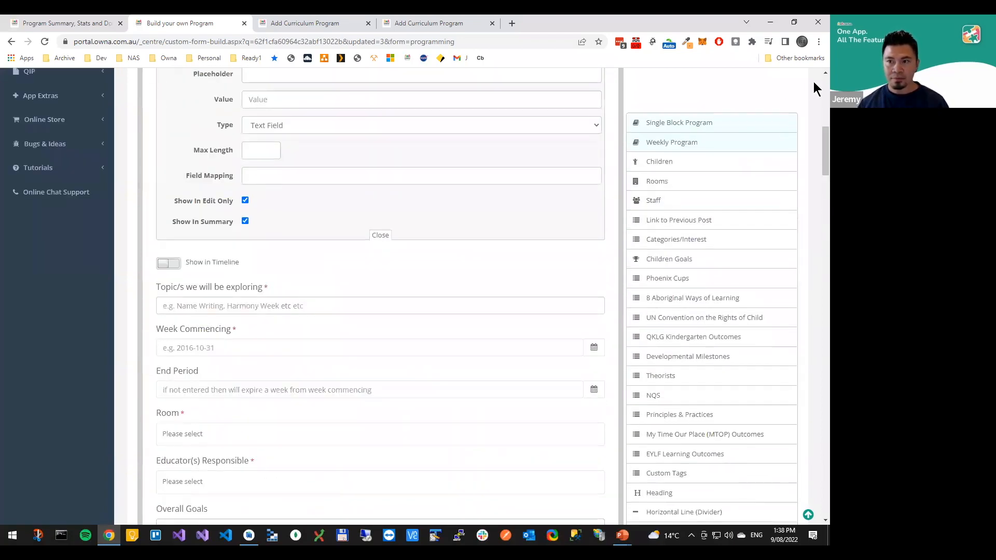
scroll(778, 94, "up", 10)
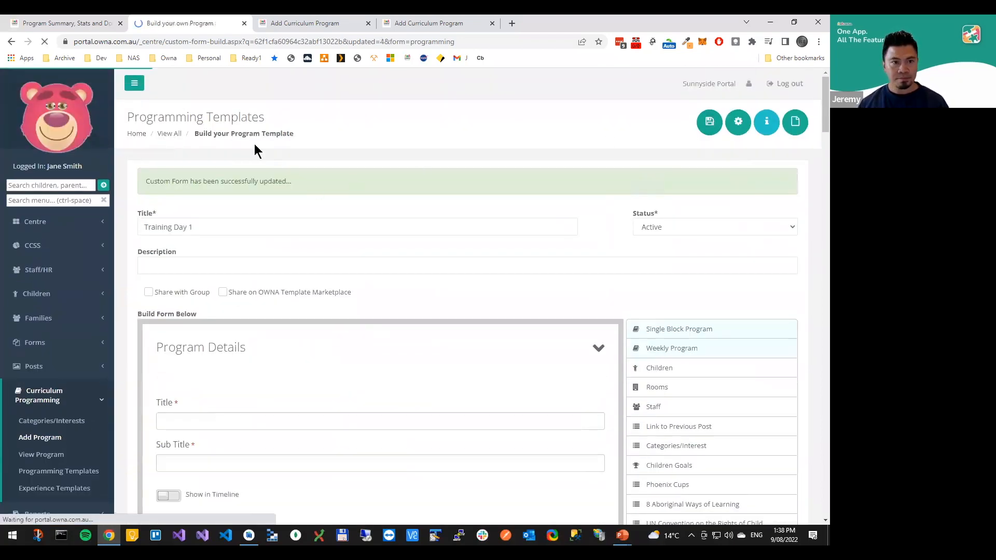
Reload the program summary and check which fields appear under Learning Frameworks
left_click(59, 23)
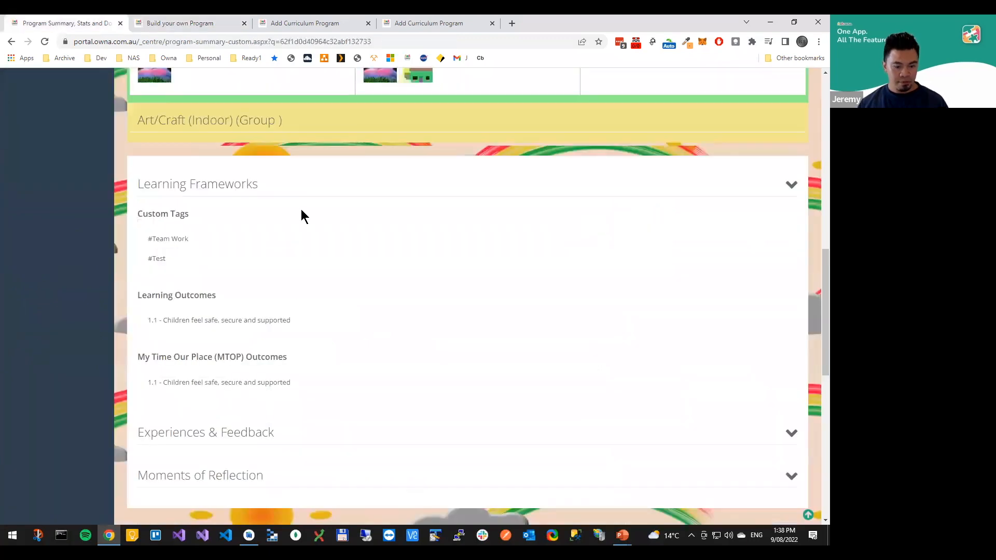
key("F5")
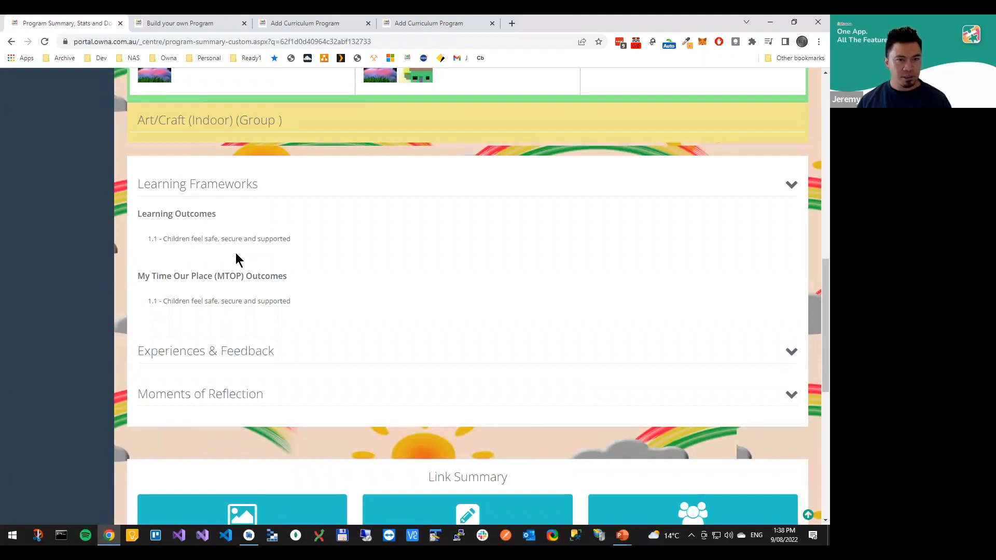
left_click(160, 24)
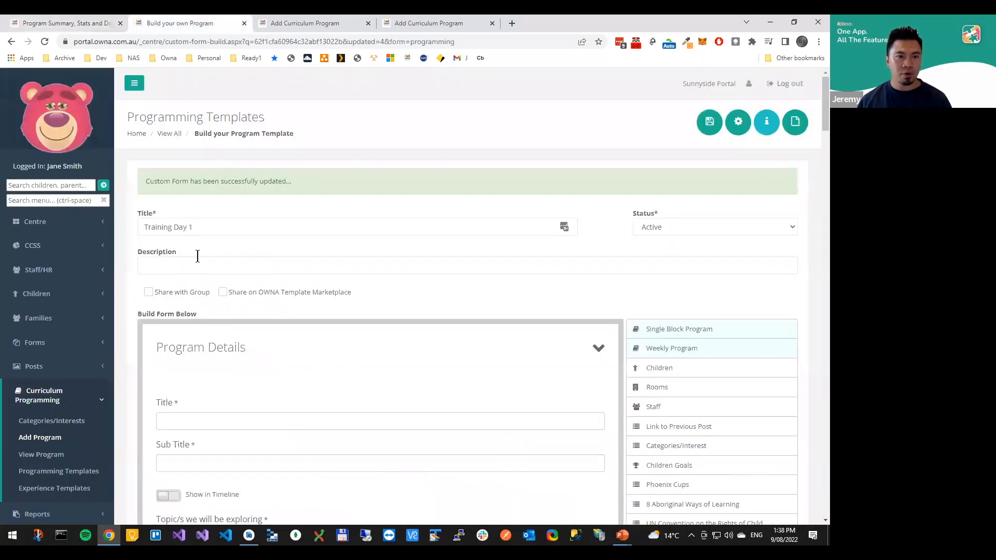
left_click(70, 22)
scroll(351, 239, "up", 3)
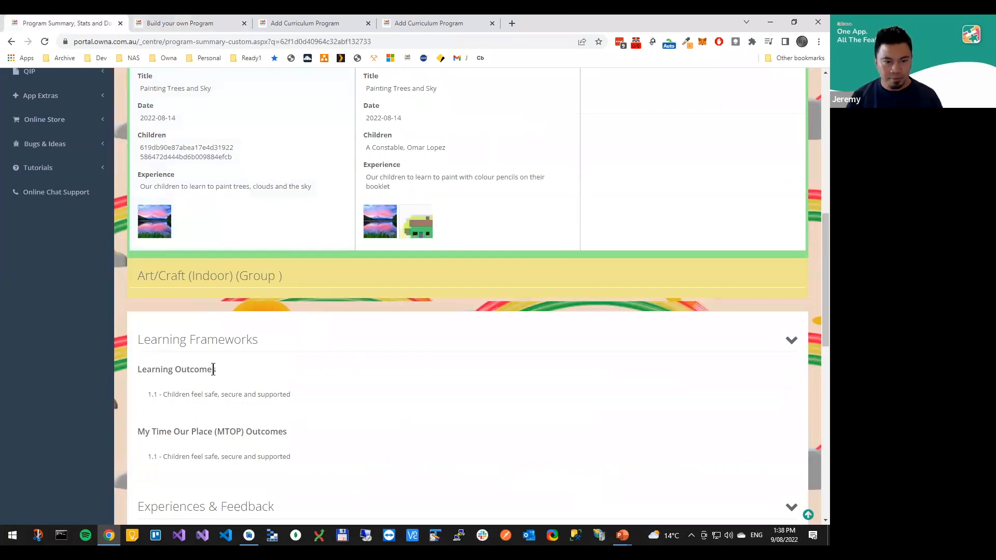
scroll(214, 374, "down", 3)
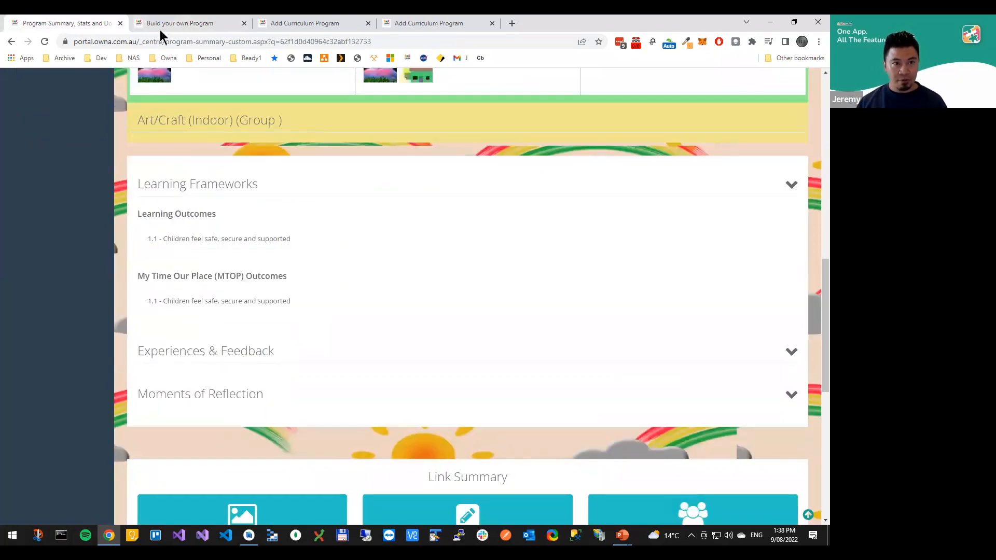
Compare the template's Learning Frameworks and Experiences & Feedback fields with the same sections of the program summary
left_click(180, 23)
scroll(296, 327, "down", 5)
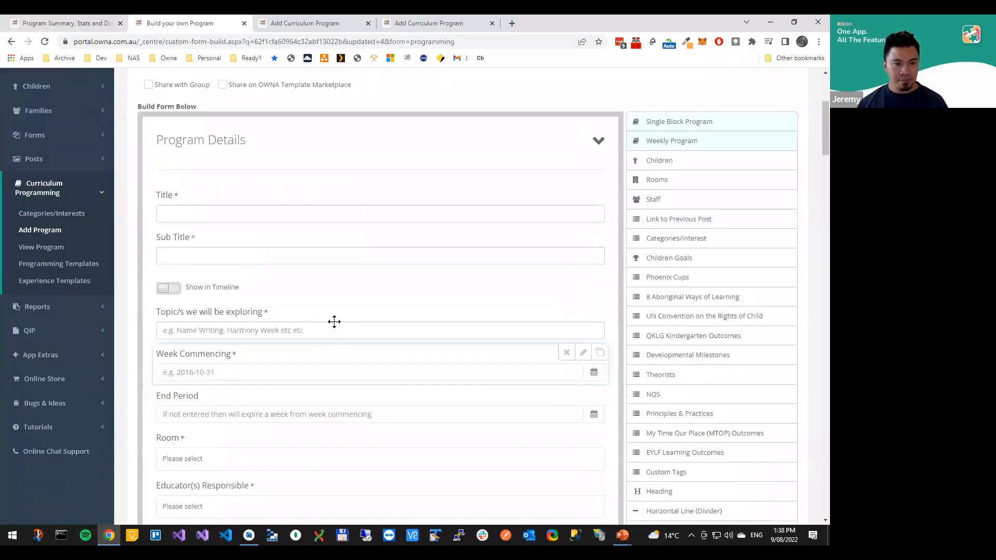
scroll(343, 354, "down", 10)
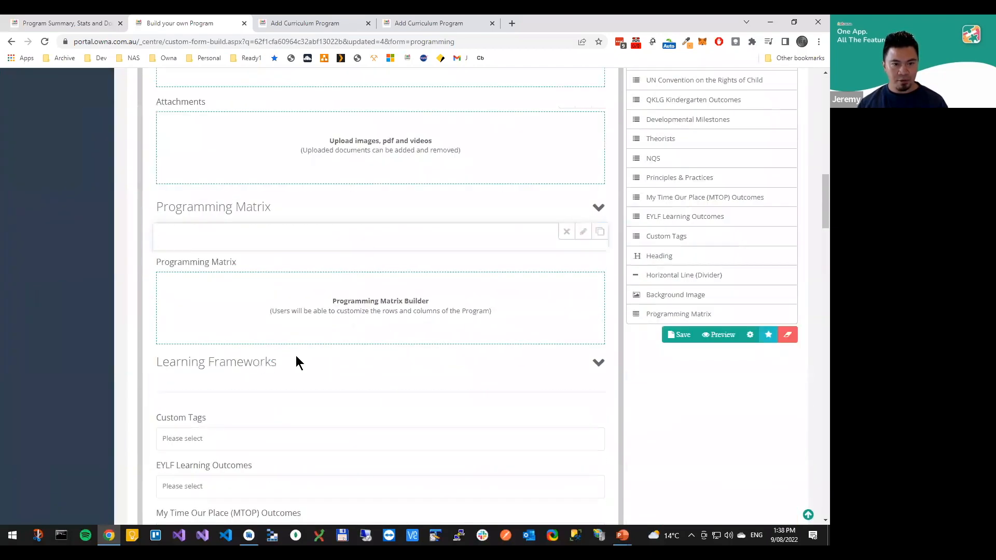
scroll(313, 428, "down", 6)
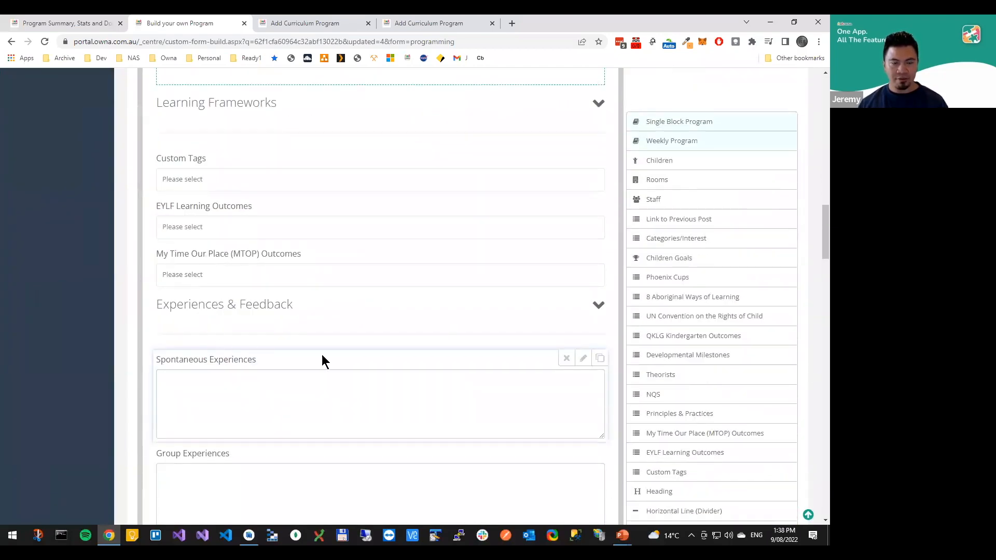
scroll(466, 359, "down", 1)
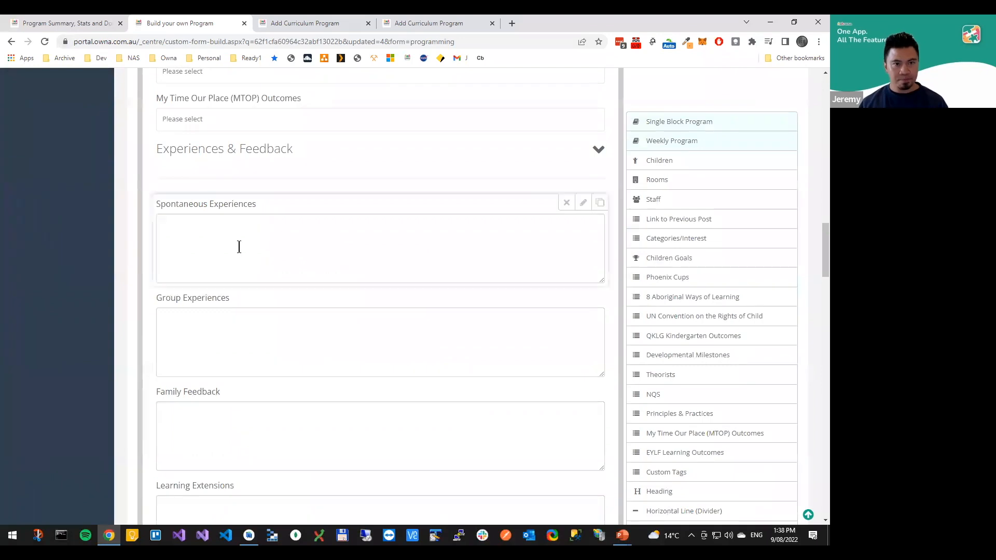
left_click(62, 22)
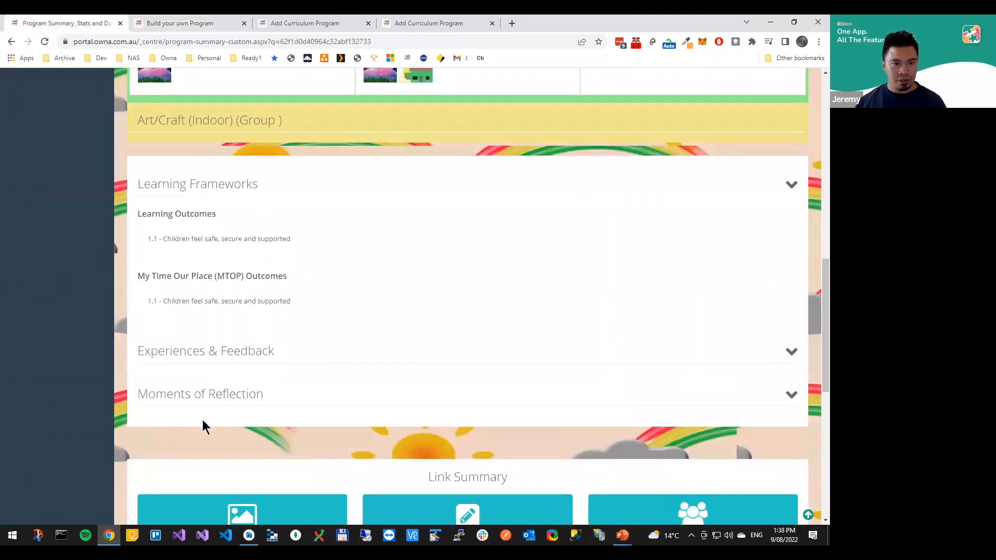
left_click_drag(138, 277, 318, 305)
left_click(318, 304)
scroll(304, 335, "down", 1)
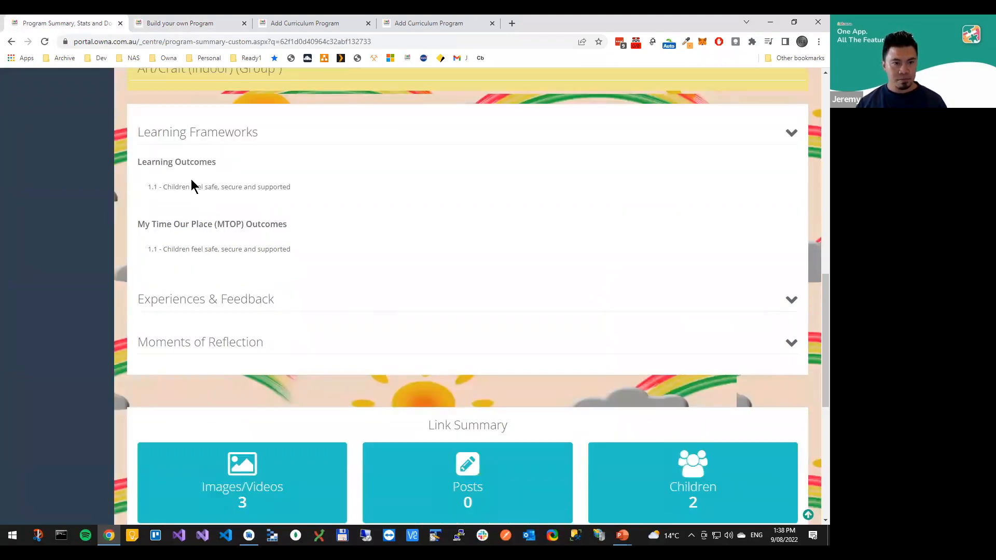
key("alt+Tab")
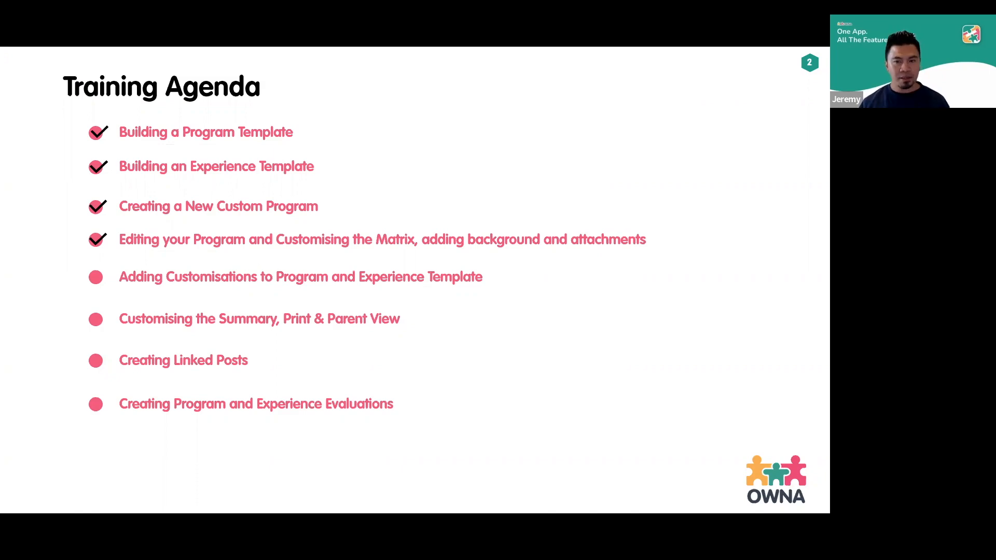
key("alt+Tab")
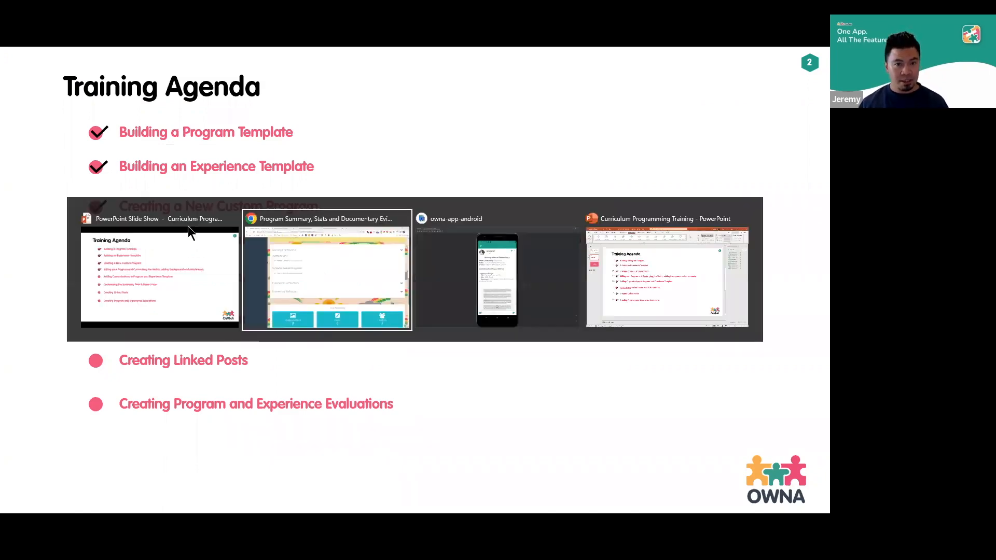
scroll(261, 224, "up", 1)
scroll(264, 223, "up", 12)
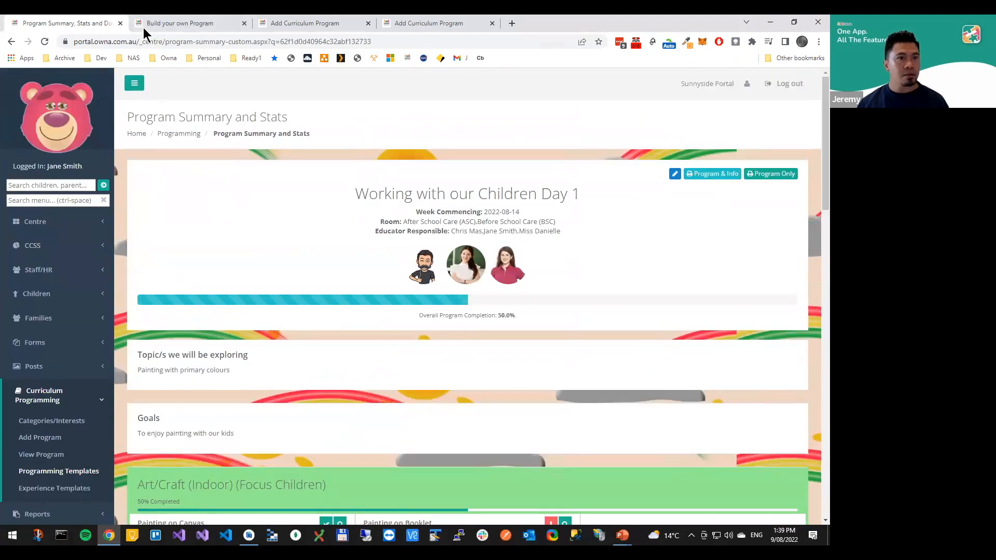
Leave the program template and open the experience template Training Experience Day 1 for editing
left_click(143, 24)
scroll(104, 169, "up", 8)
left_click(807, 515)
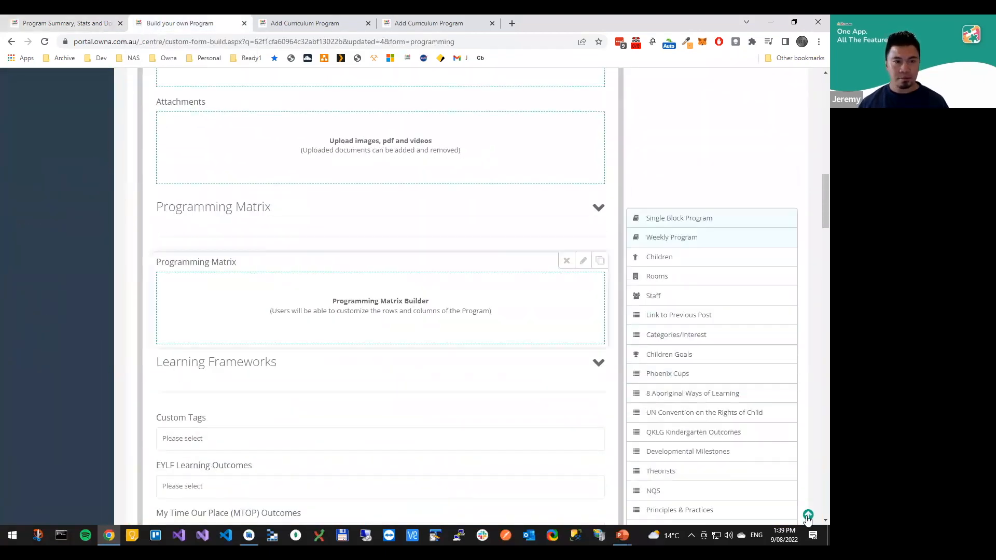
left_click(51, 488)
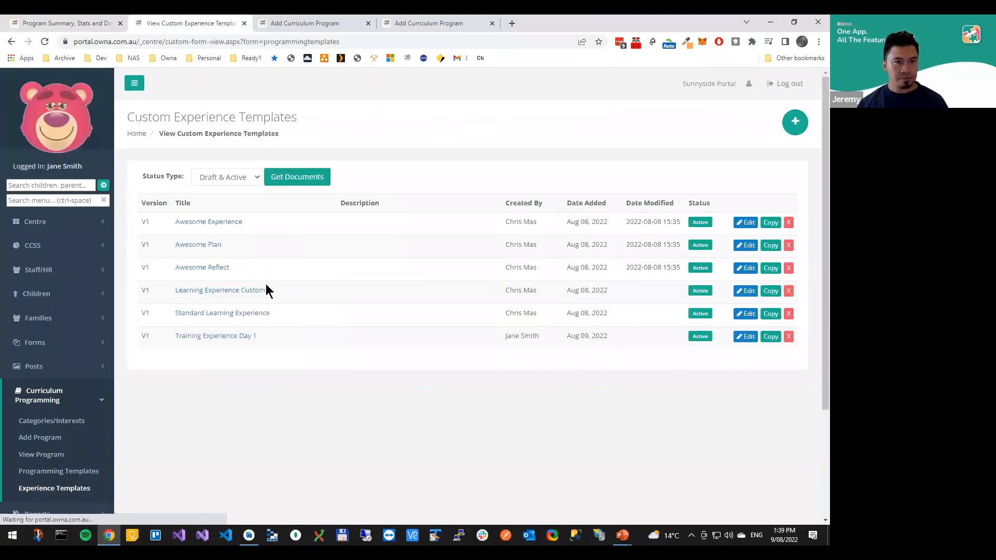
left_click(745, 337)
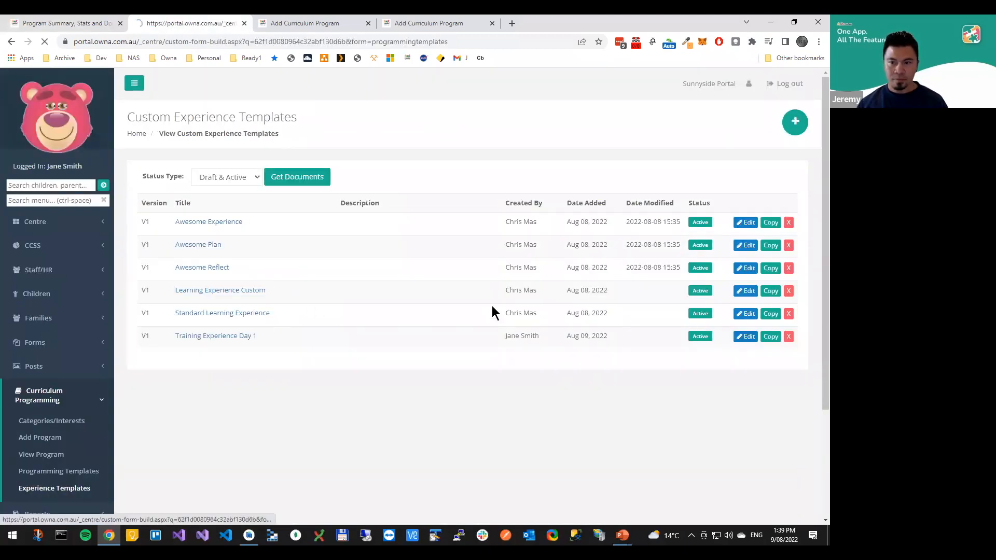
Open the Title field's settings and examine its Print & Post, Diary Mode, Summary and Parents visibility options
scroll(344, 293, "down", 1)
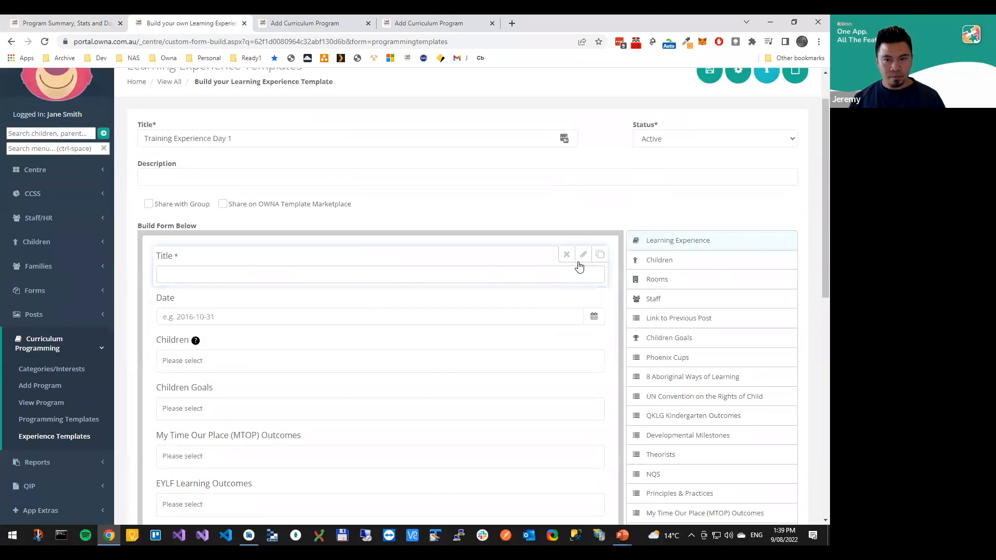
left_click(584, 256)
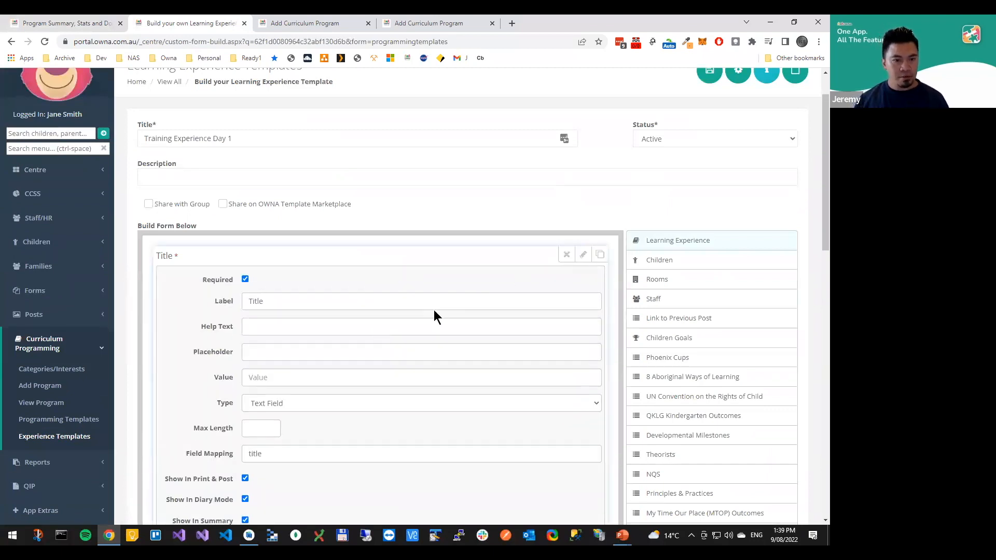
scroll(431, 309, "down", 1)
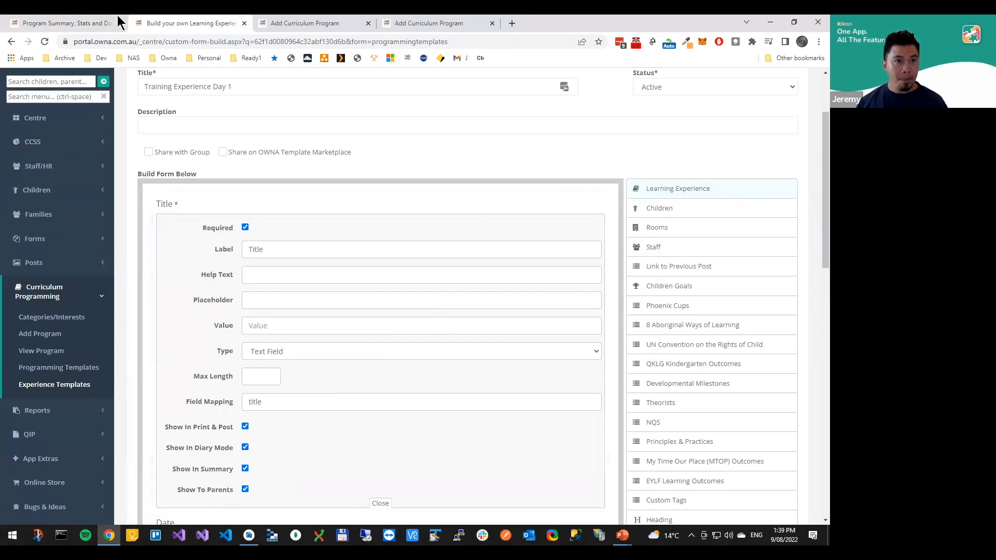
Compare the experience fields shown in the program summary with the Title field's visibility options in the experience template
left_click(78, 23)
scroll(218, 347, "down", 5)
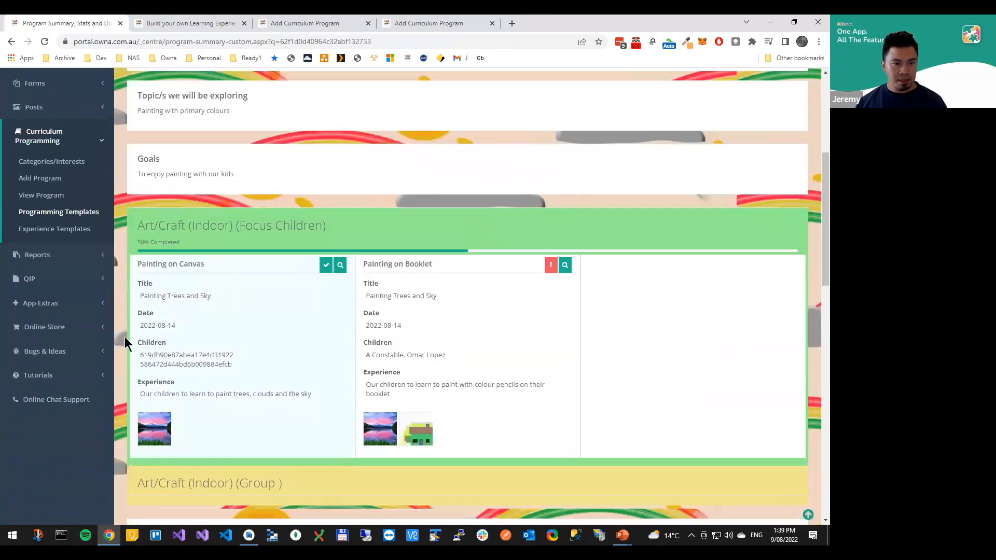
key("ctrl+l")
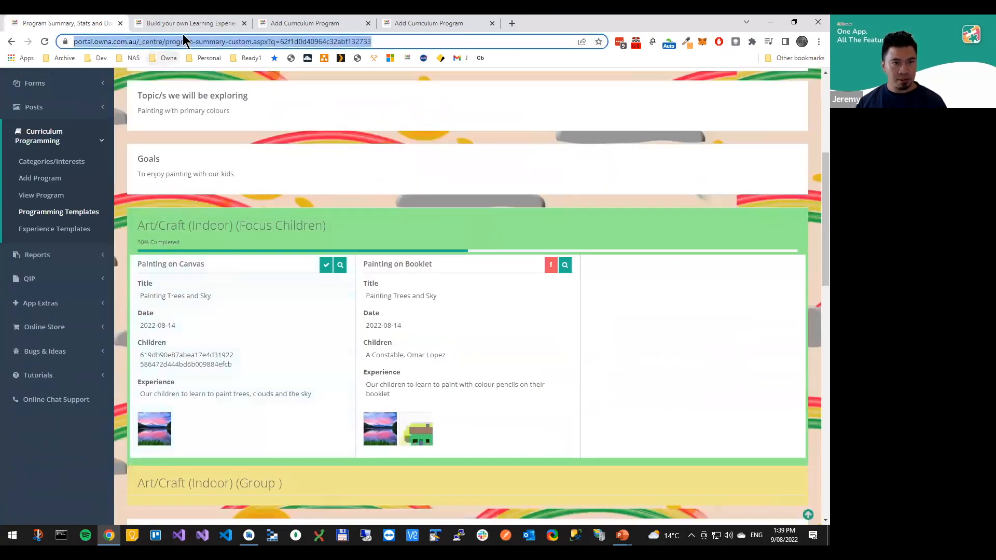
key("Return")
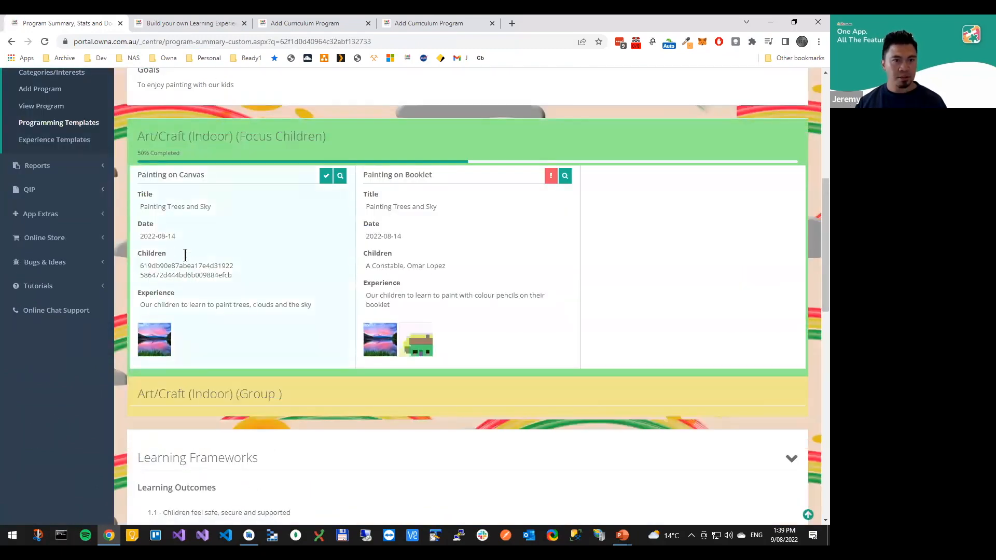
scroll(223, 248, "up", 3)
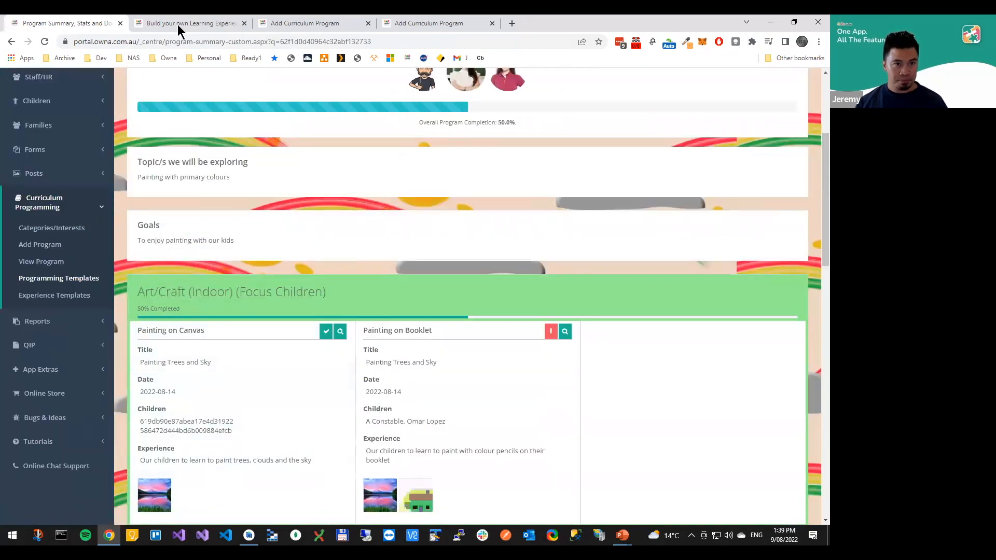
left_click(178, 24)
scroll(296, 241, "up", 2)
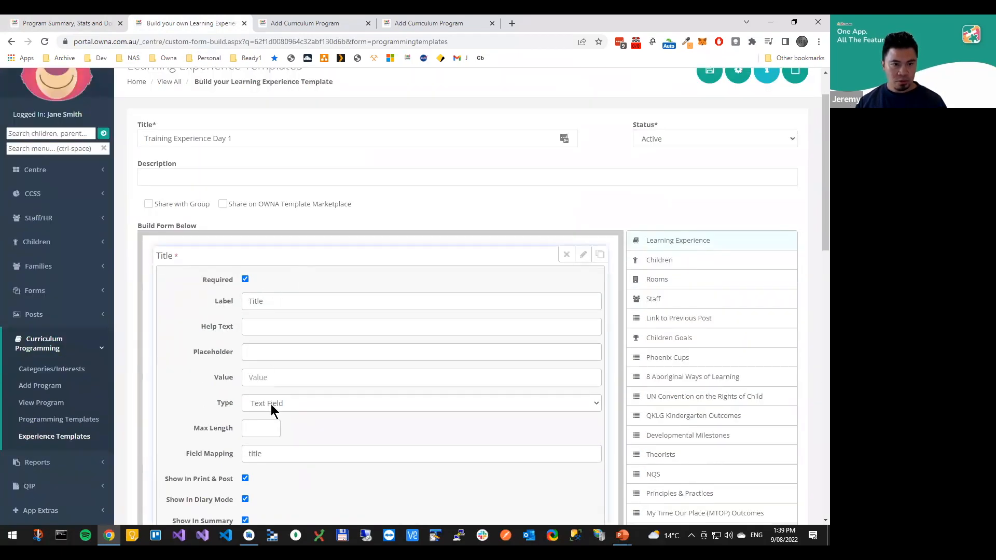
scroll(266, 371, "down", 1)
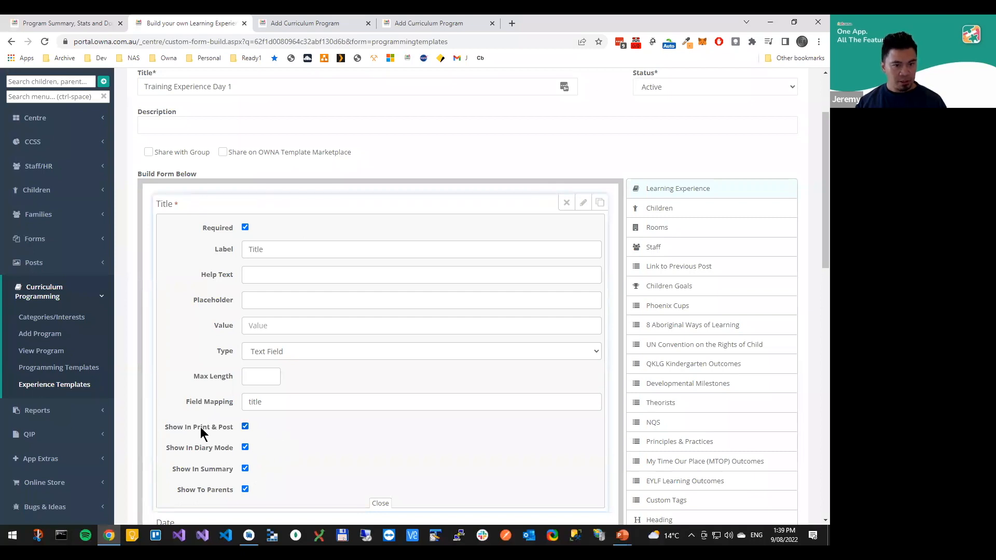
Open the Program Only print version from the program summary, dismiss printing, and examine the details listed for the Painting on Canvas experience
left_click(91, 26)
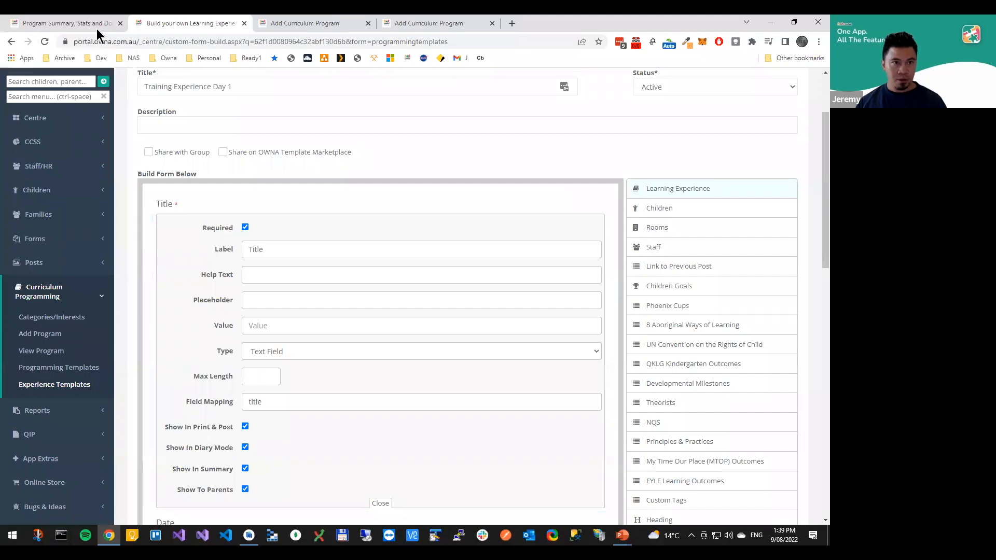
scroll(714, 196, "up", 4)
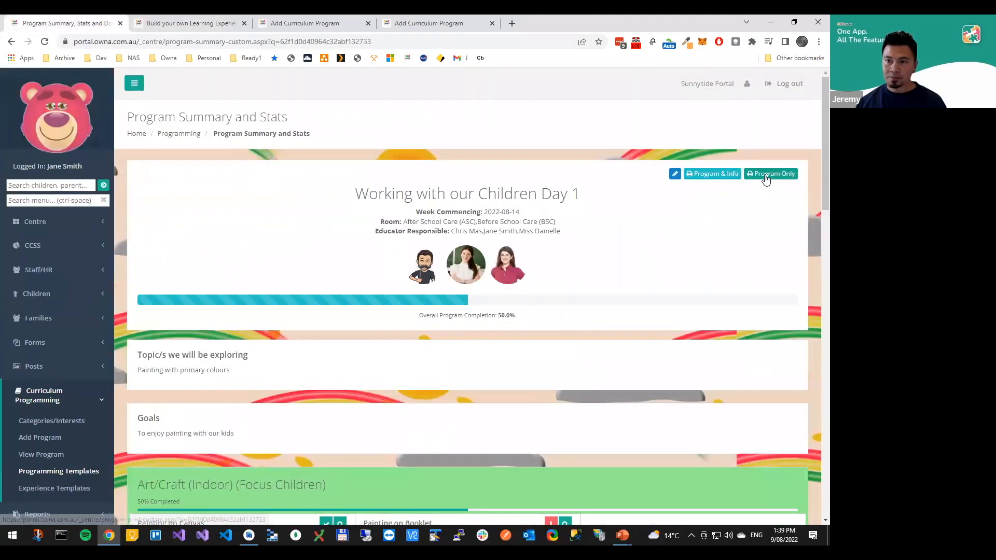
left_click(769, 175)
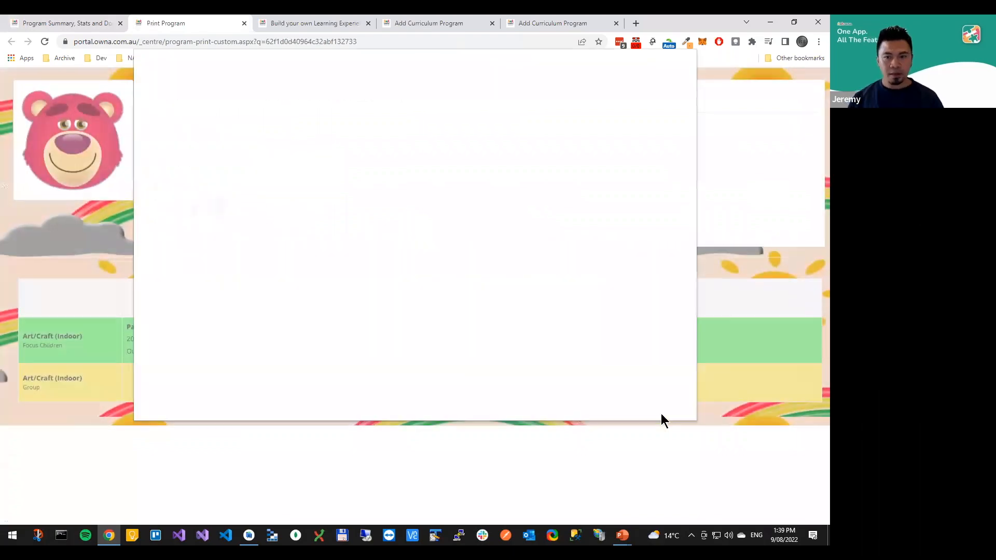
left_click(667, 405)
left_click_drag(125, 338, 307, 358)
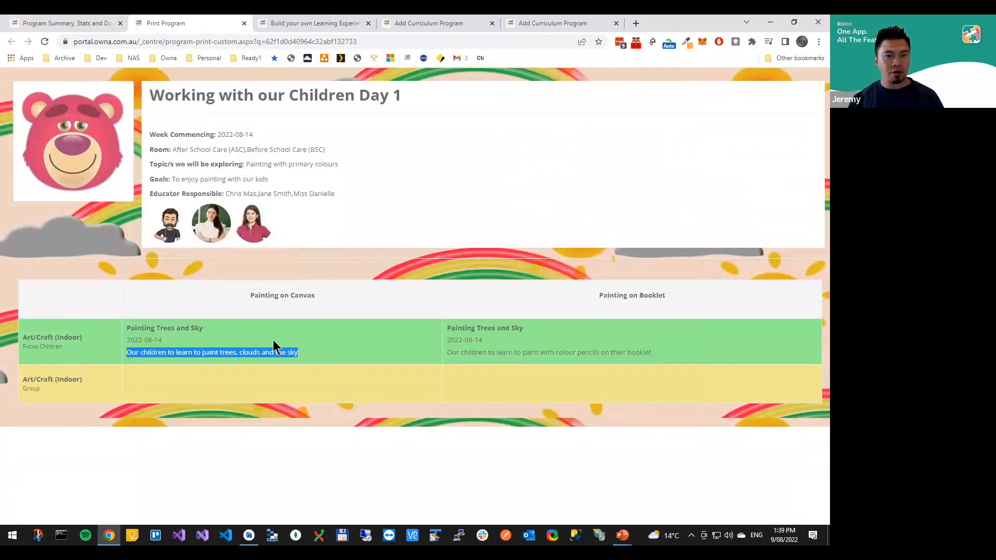
Open the experience templates list in a separate tab and open Training Experience Day 1 for editing
left_click(62, 26)
middle_click(61, 471)
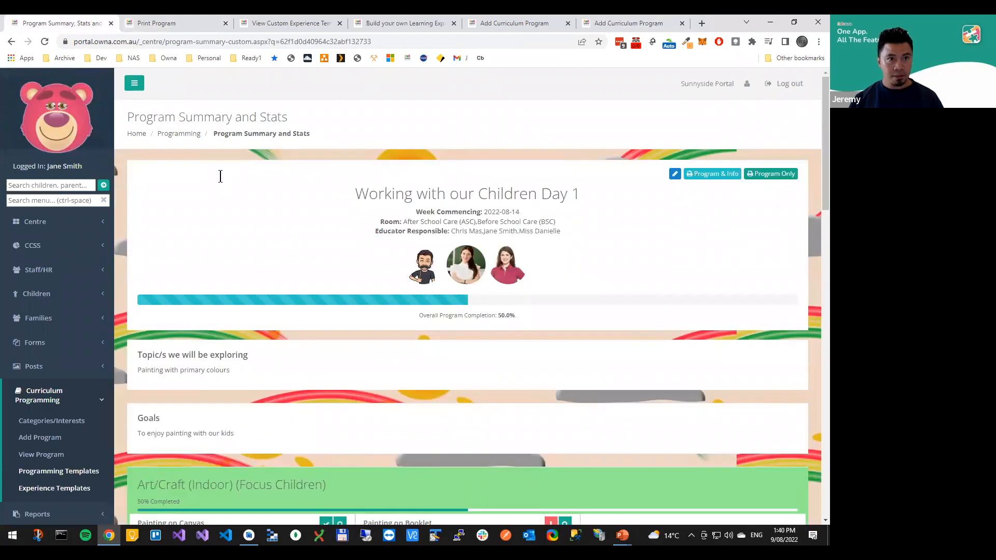
key("ctrl+Tab")
key("ctrl+Tab")
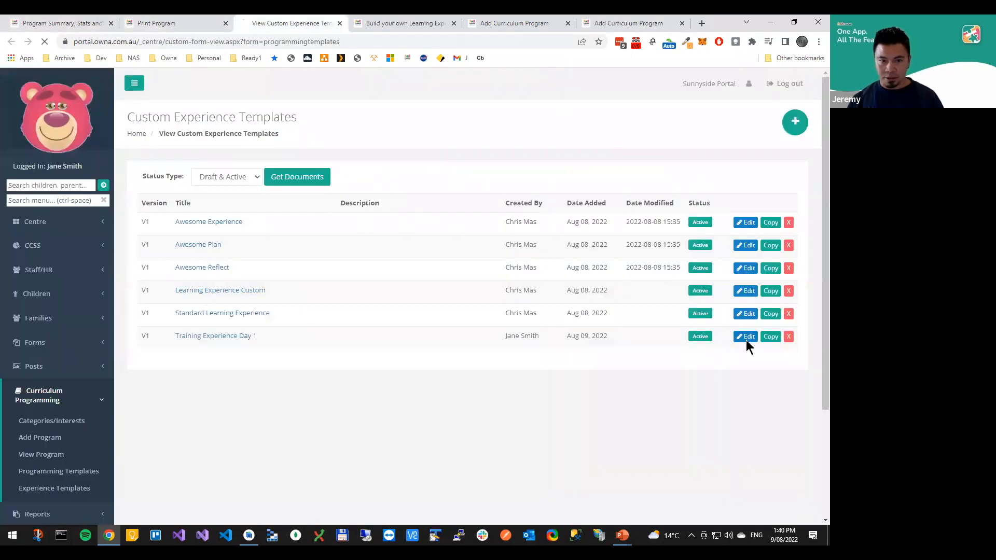
left_click(746, 338)
scroll(426, 332, "down", 1)
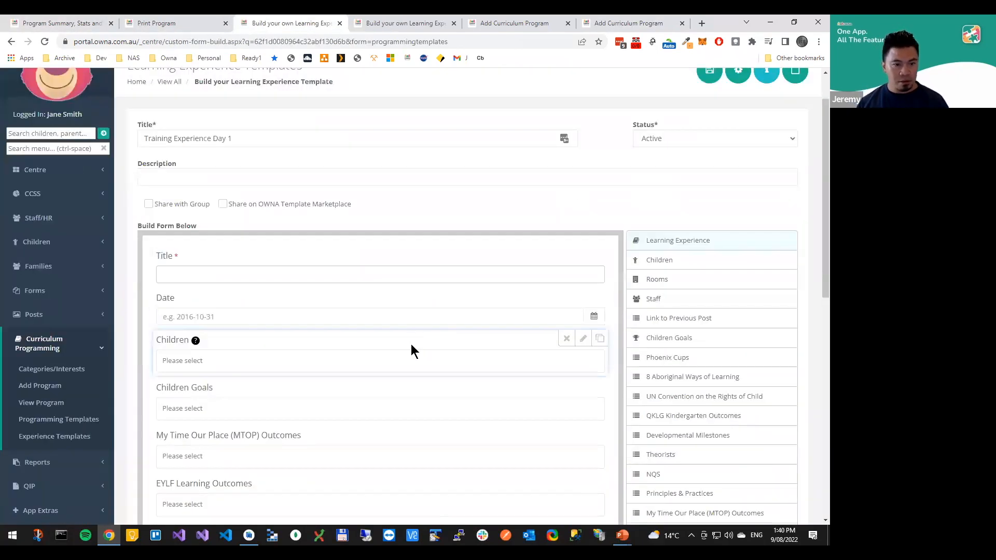
scroll(410, 345, "down", 1)
scroll(450, 449, "down", 3)
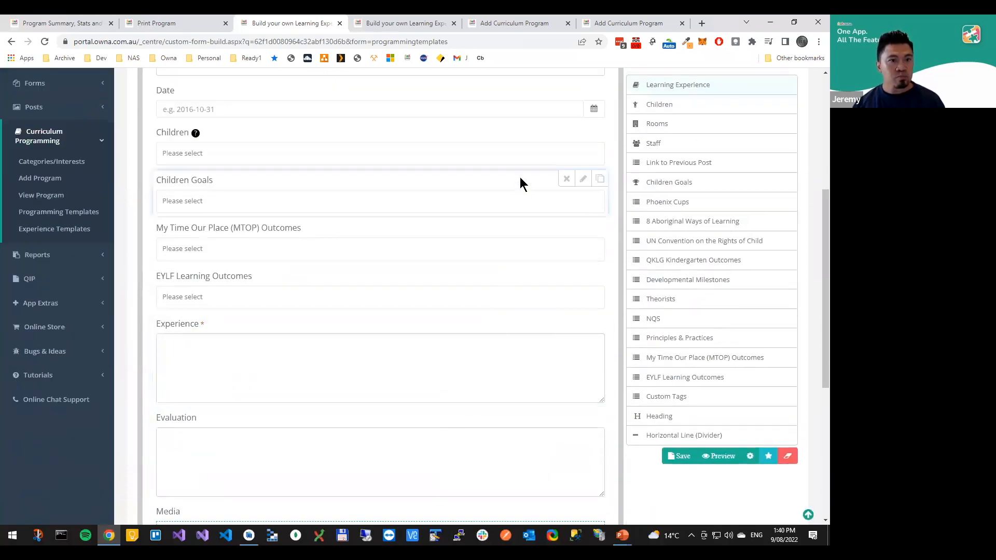
Enable Show In Print & Post for the Children field and save the experience template
scroll(525, 232, "up", 2)
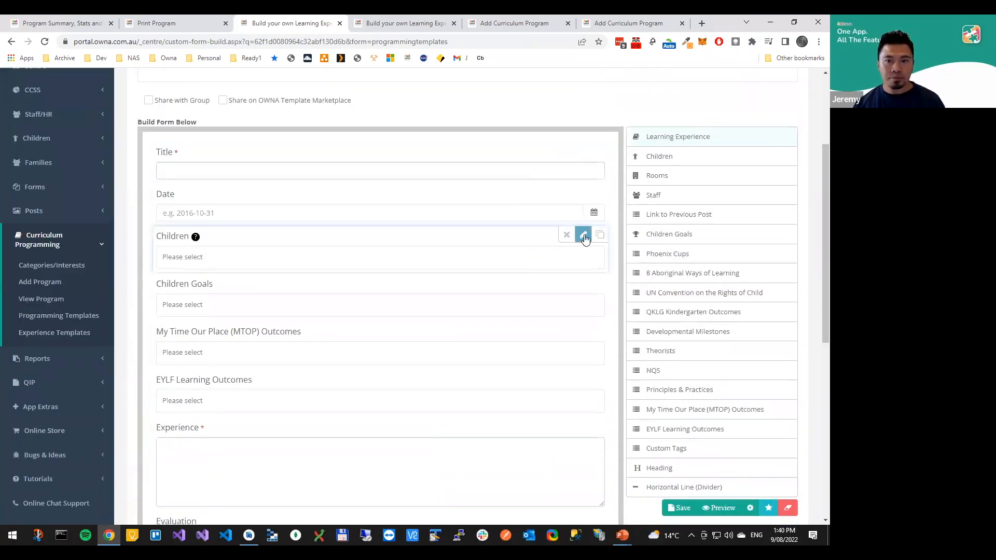
left_click(584, 236)
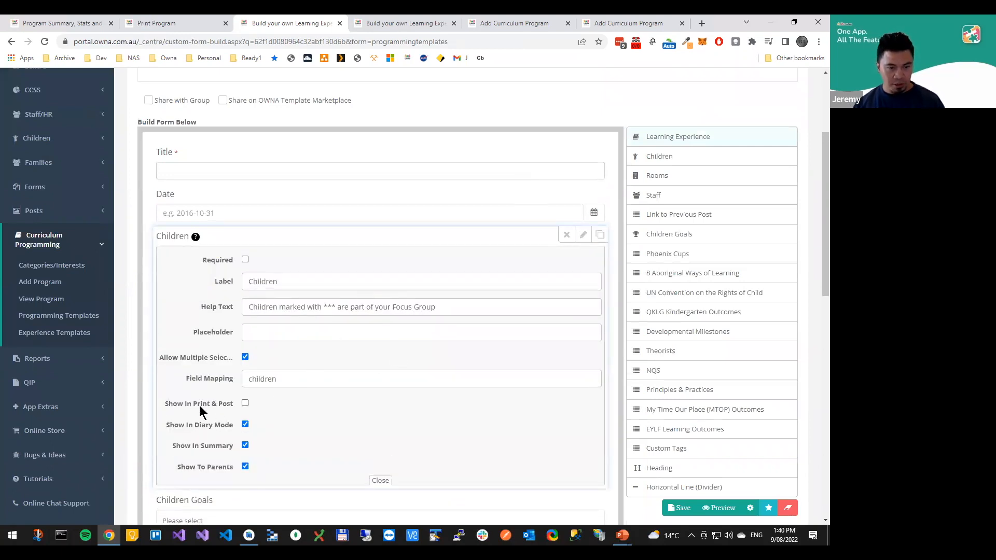
left_click(245, 403)
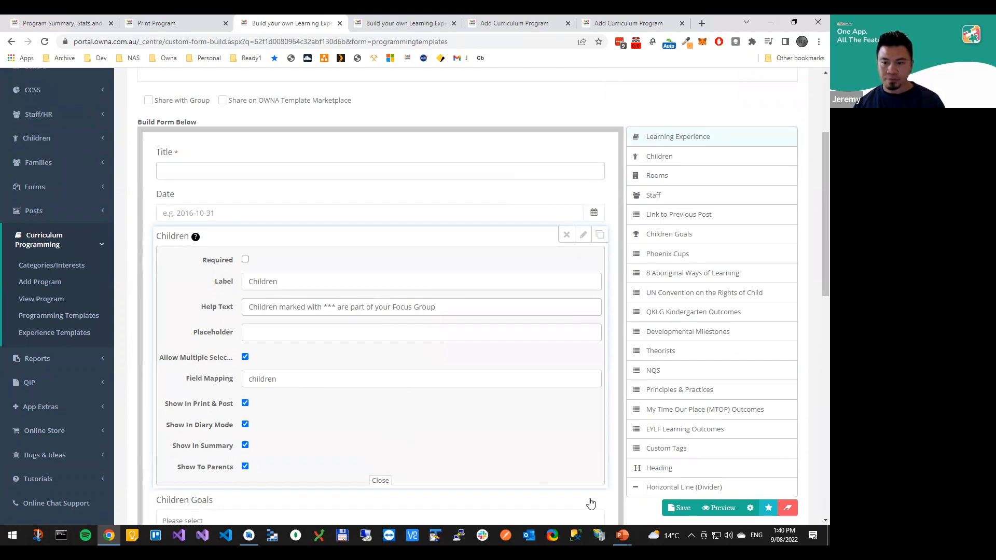
left_click(679, 510)
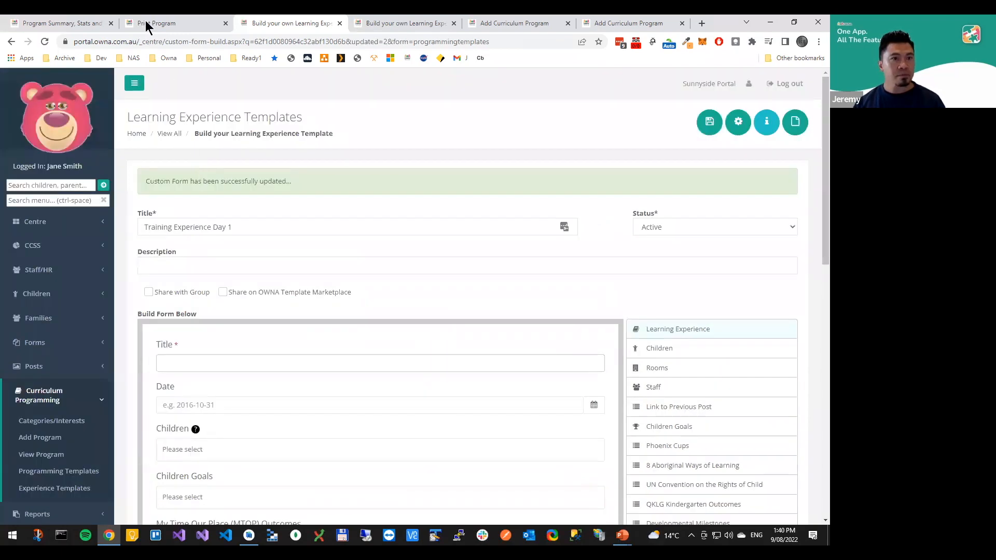
Reload the printable program and check the children entry under Painting on Canvas, then dismiss printing
left_click(146, 22)
left_click(387, 167)
key("F5")
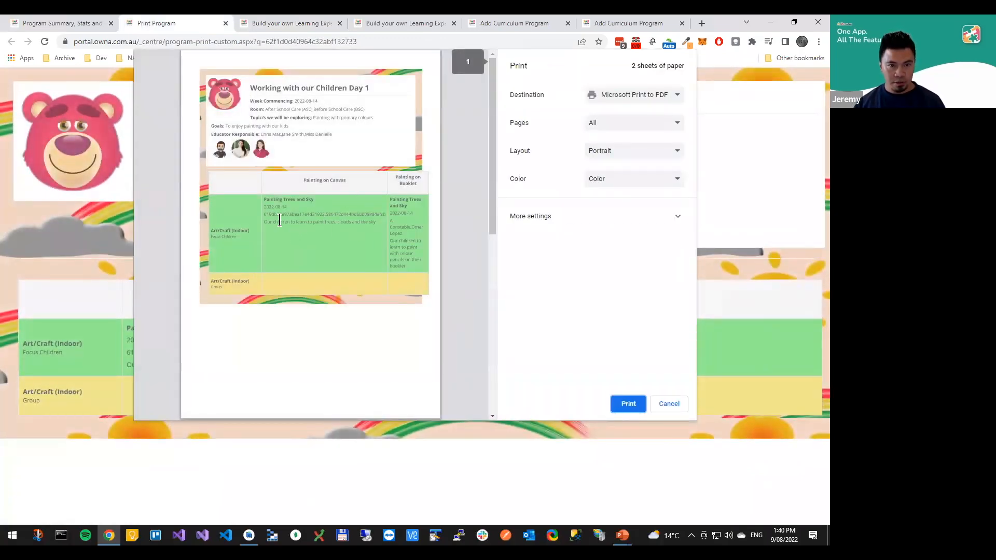
left_click_drag(267, 214, 308, 219)
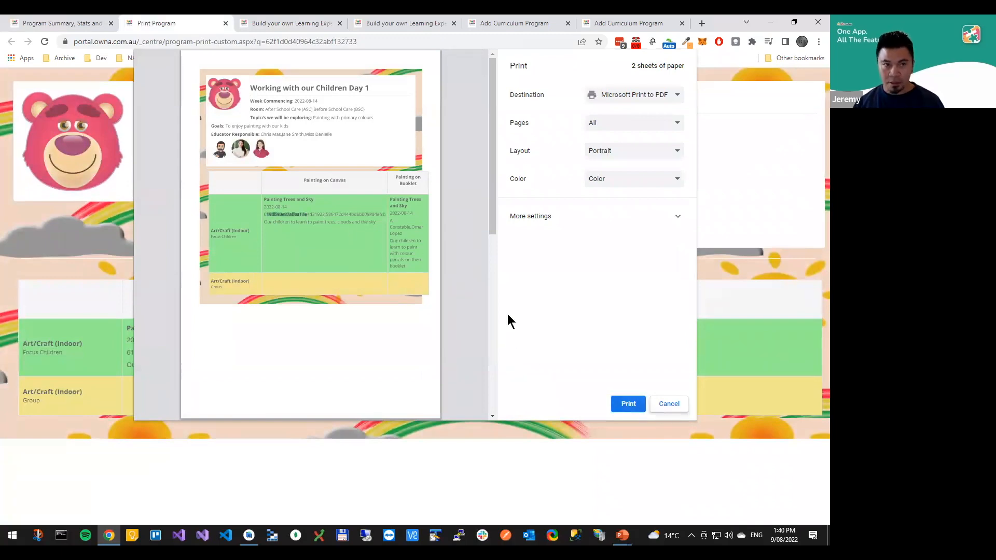
key("Escape")
Open the program for editing and mark the Painting on Canvas experience for Focus Children as not completed
left_click(63, 23)
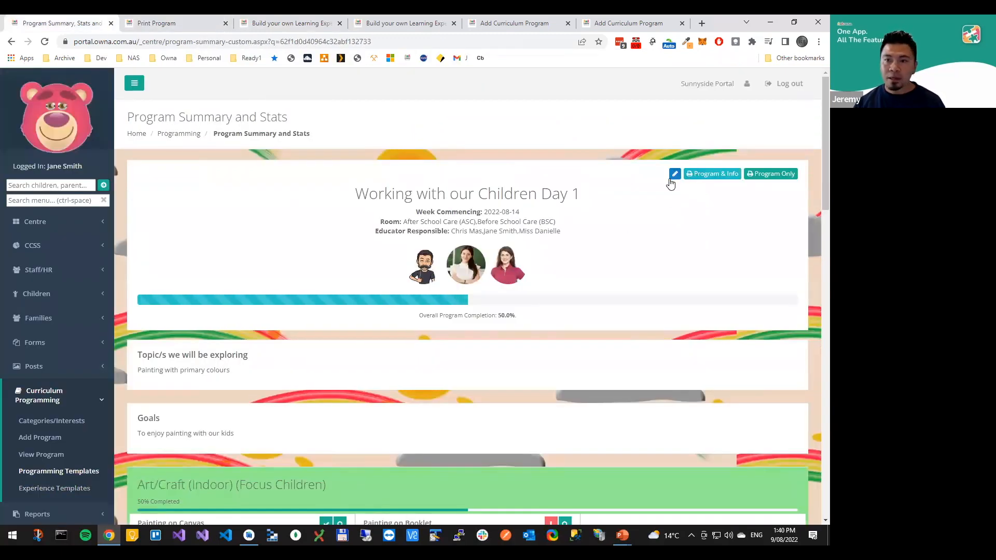
left_click(674, 175)
scroll(285, 321, "down", 6)
scroll(290, 335, "down", 5)
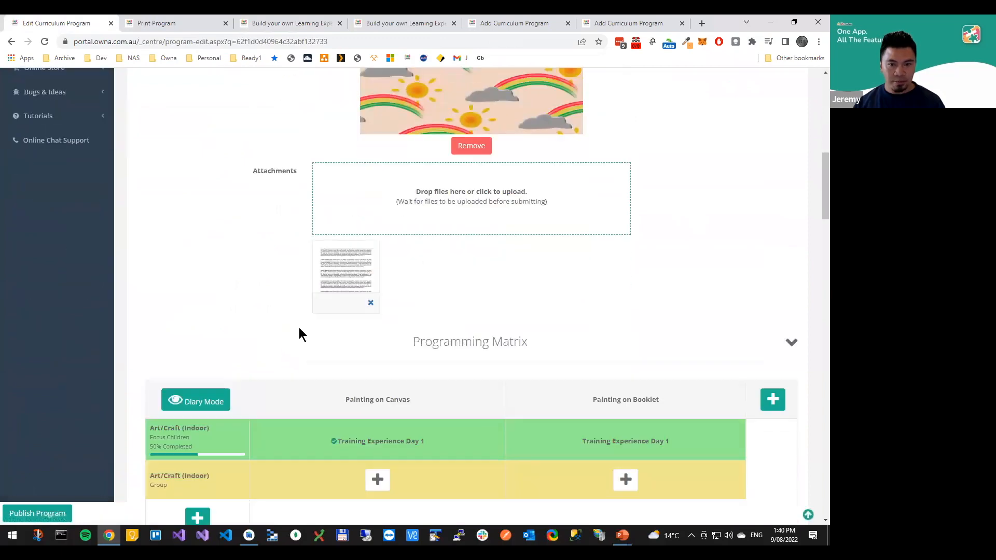
mouse_move(389, 394)
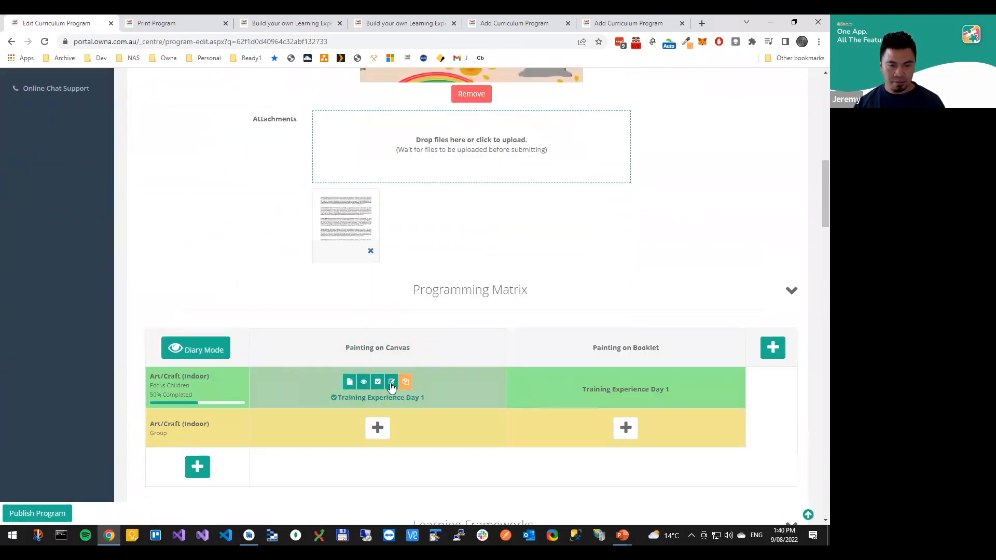
left_click(391, 382)
left_click(610, 453)
left_click(379, 384)
left_click(498, 369)
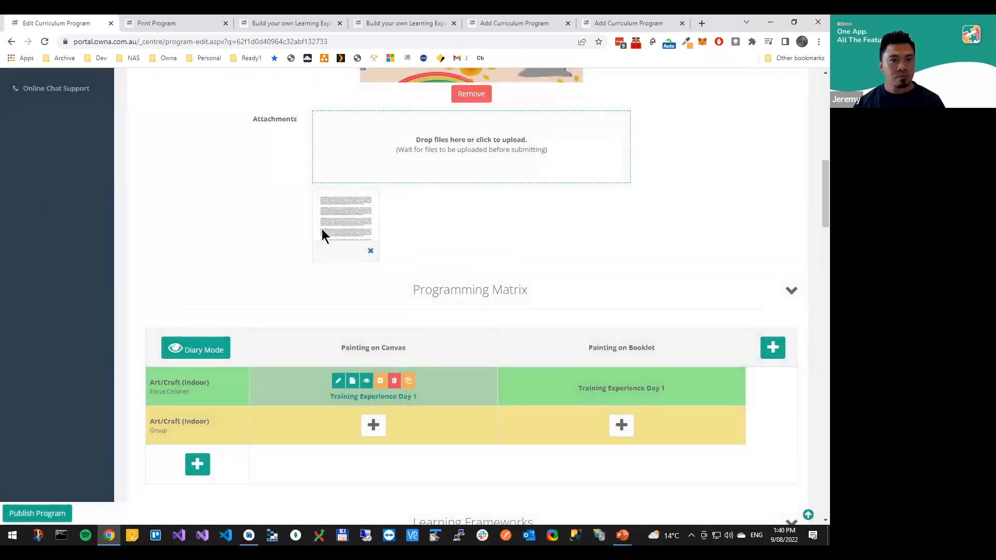
Remove the second child from the Painting on Canvas experience, save the changes and publish the program
left_click(319, 249)
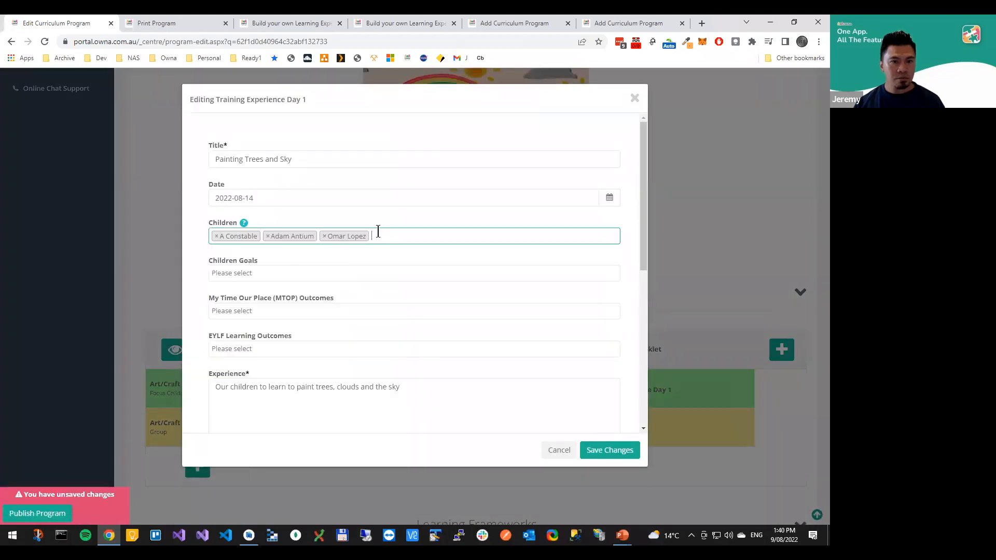
left_click(268, 236)
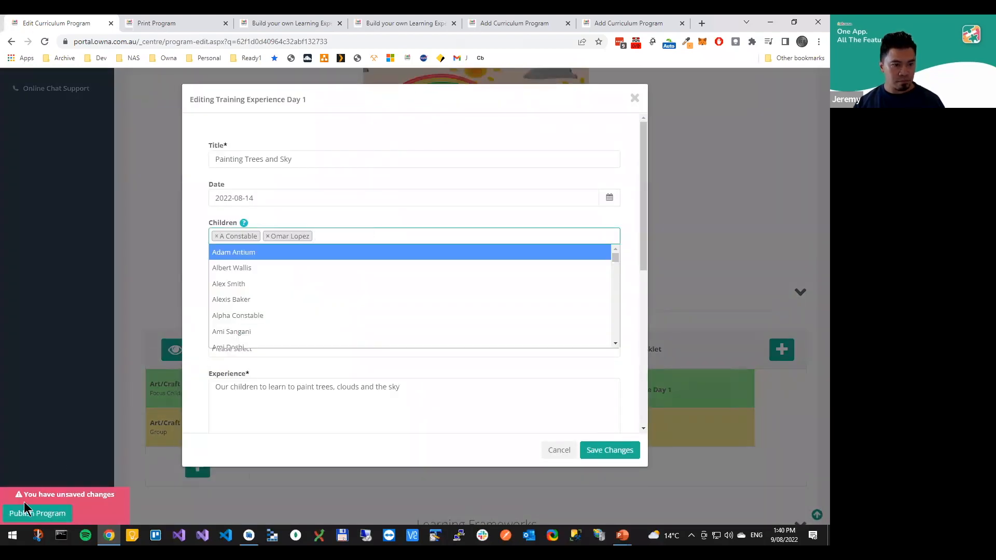
left_click(610, 450)
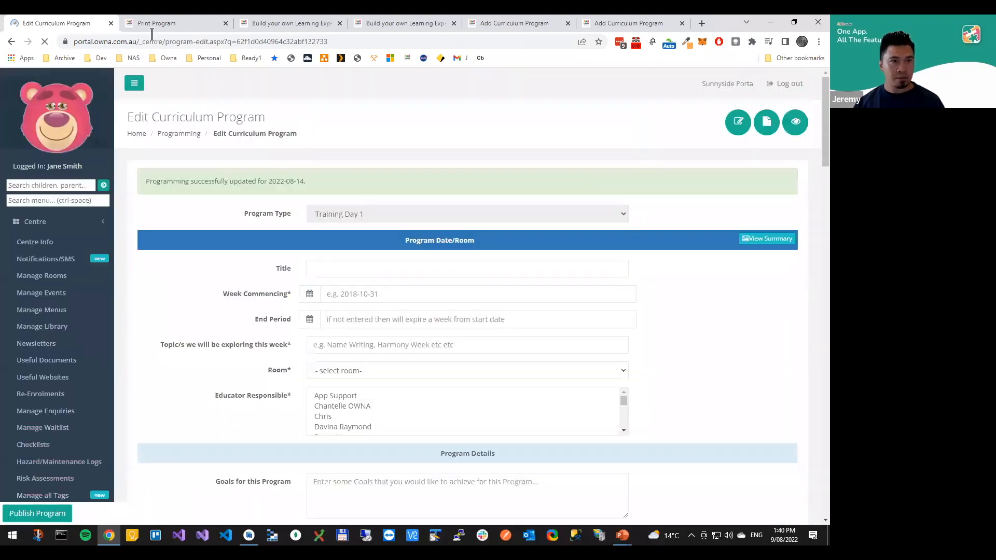
Reload the printable program again and check the children listed under both experiences, then dismiss printing
left_click(153, 23)
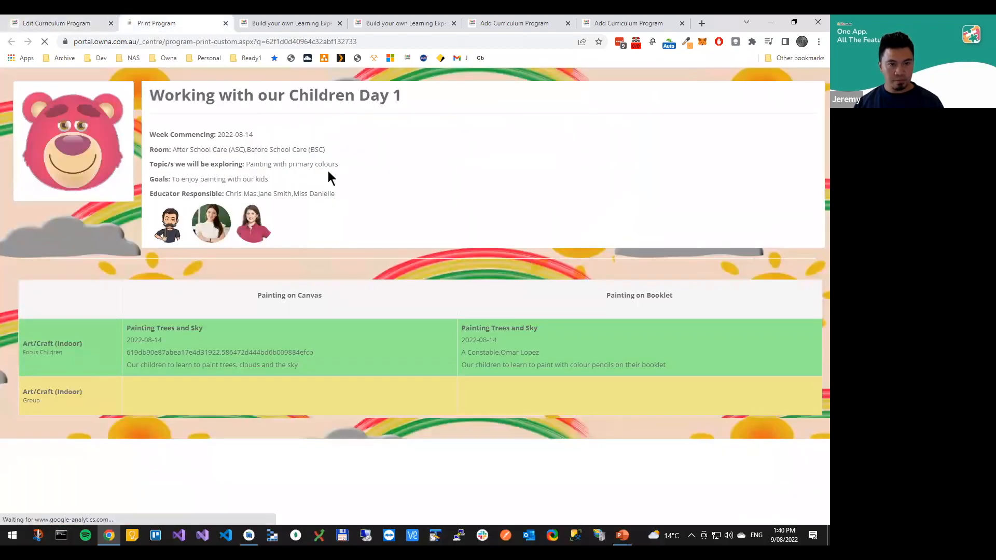
key("F5")
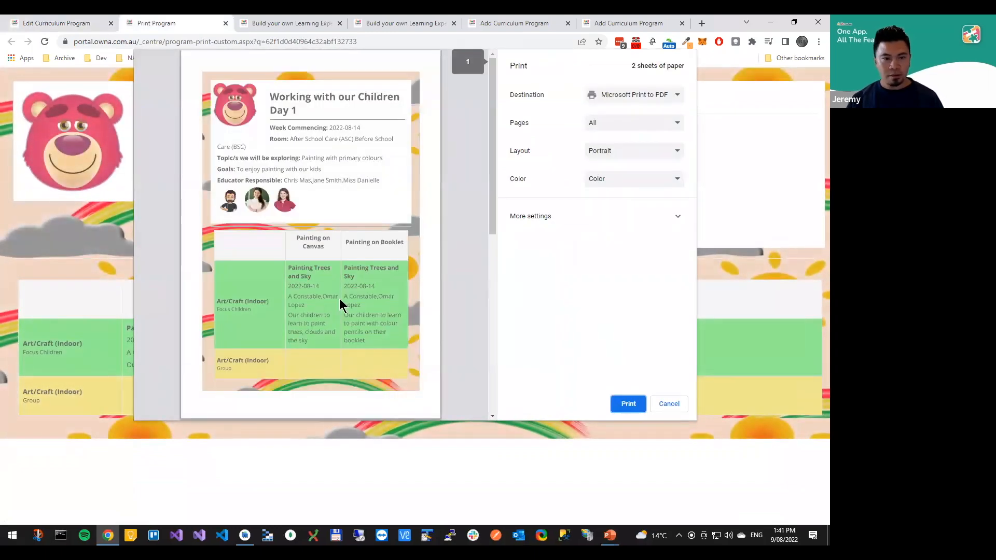
key("Escape")
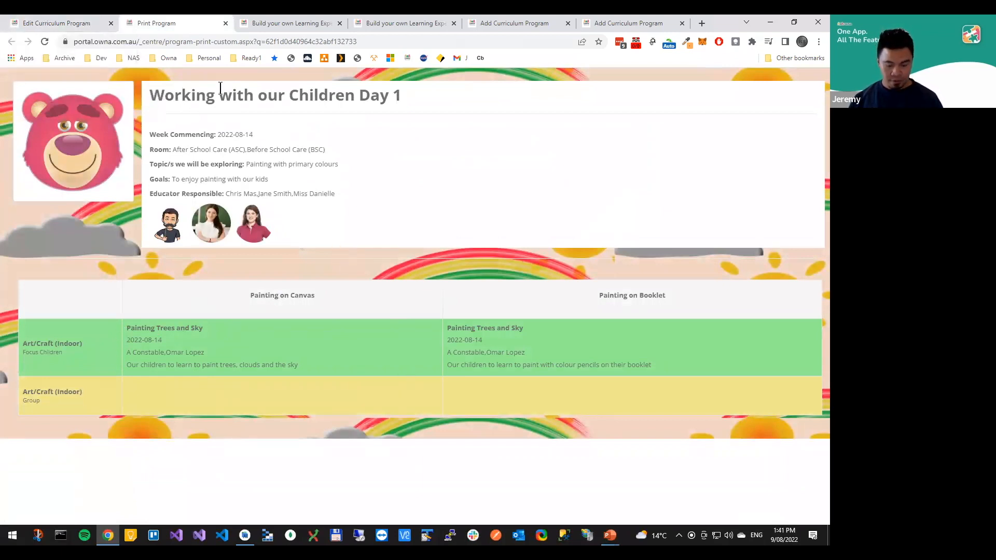
Return to the Training Experience Day 1 template and examine the Children field's Print & Post, Diary Mode, Summary and Parents visibility options
key("ctrl+shift+Tab")
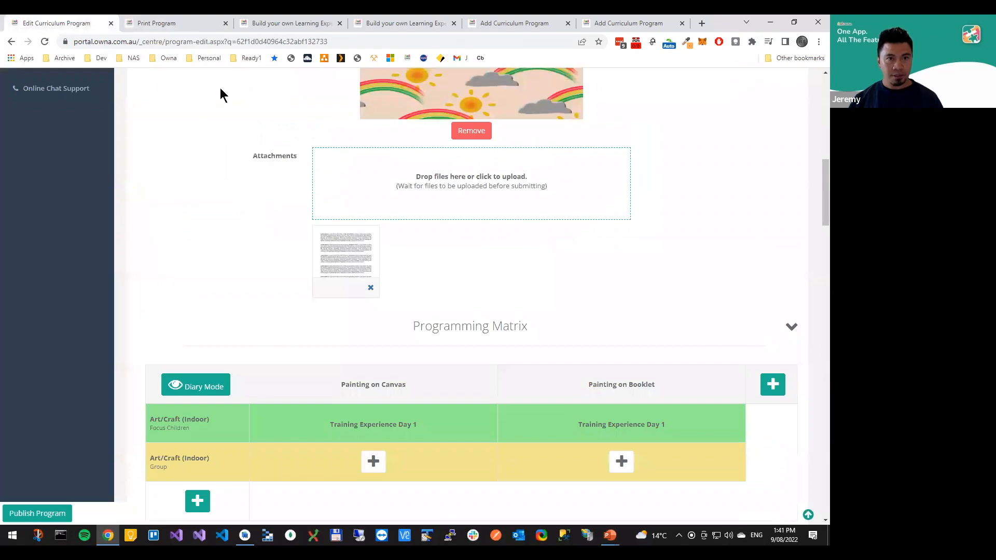
key("ctrl+Tab")
key("ctrl+Tab")
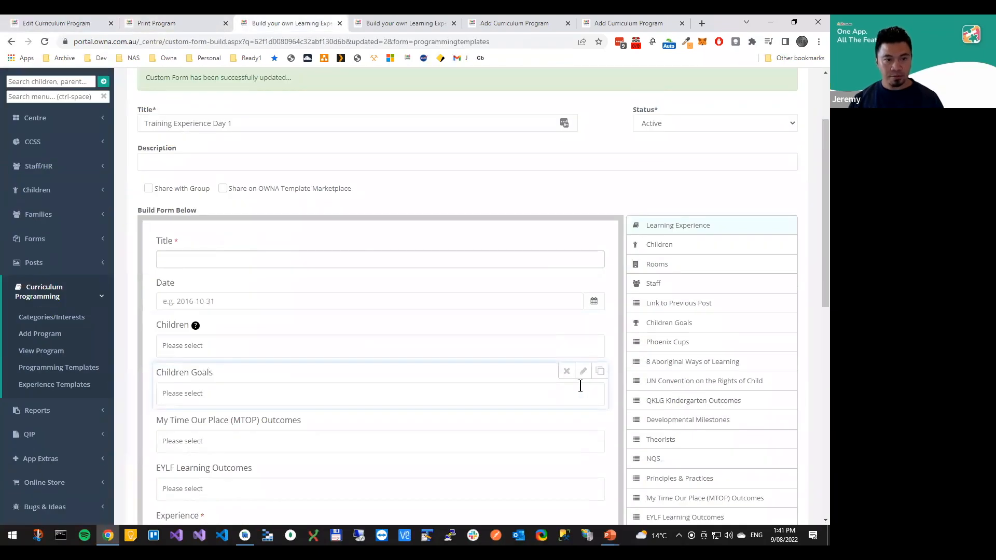
scroll(581, 386, "down", 1)
left_click(583, 271)
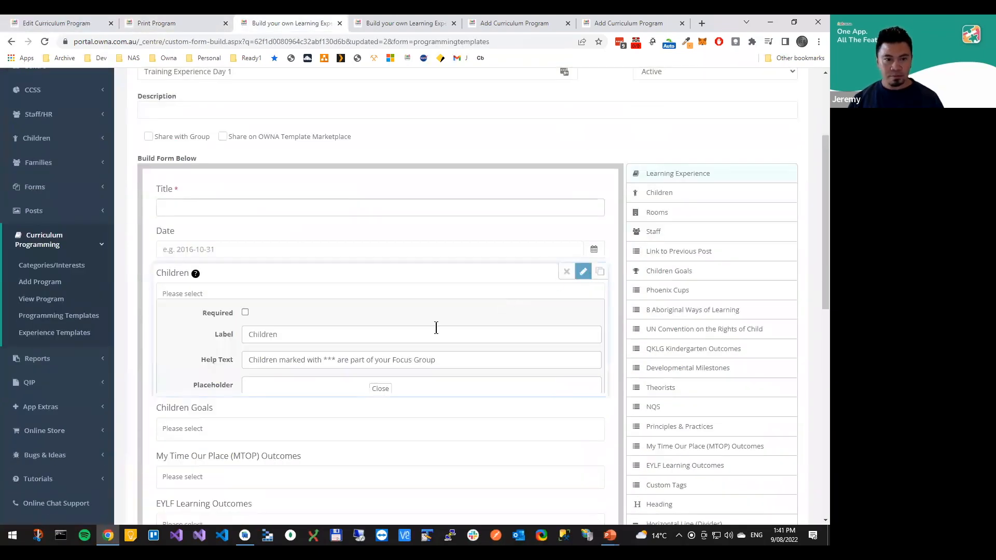
scroll(257, 358, "down", 1)
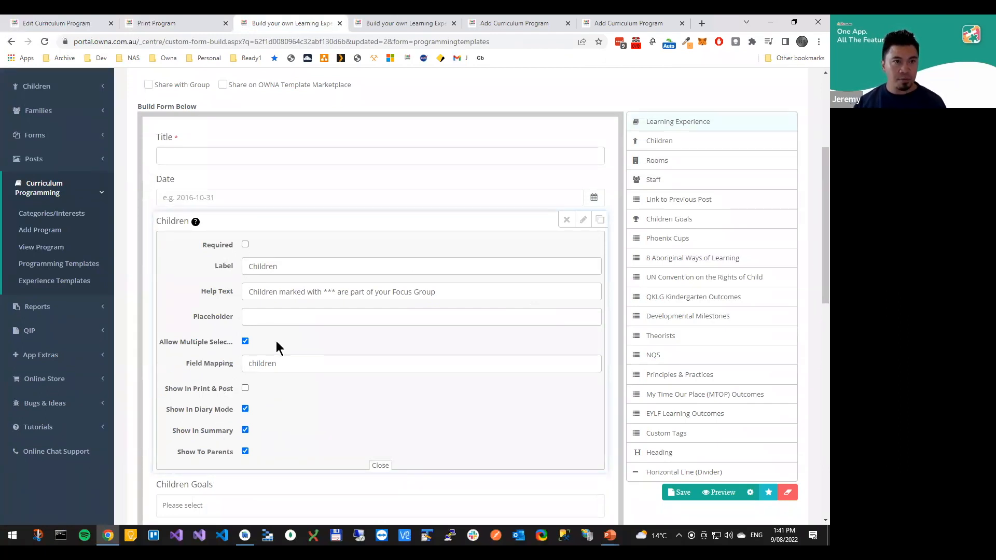
Return to the program being edited and display its Programming Matrix in Diary Mode to check the fields shown for each experience
left_click(66, 20)
scroll(251, 337, "down", 2)
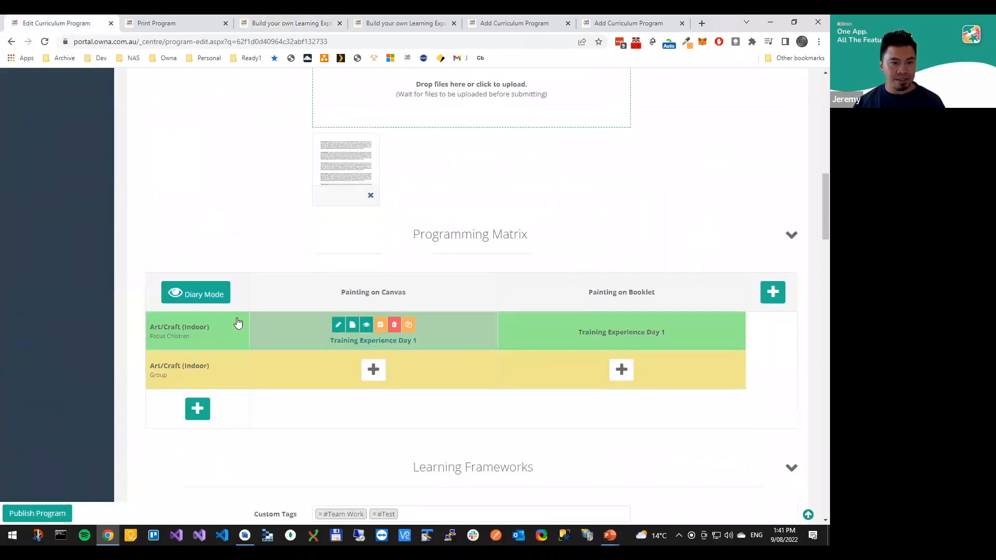
left_click(179, 295)
scroll(184, 341, "down", 2)
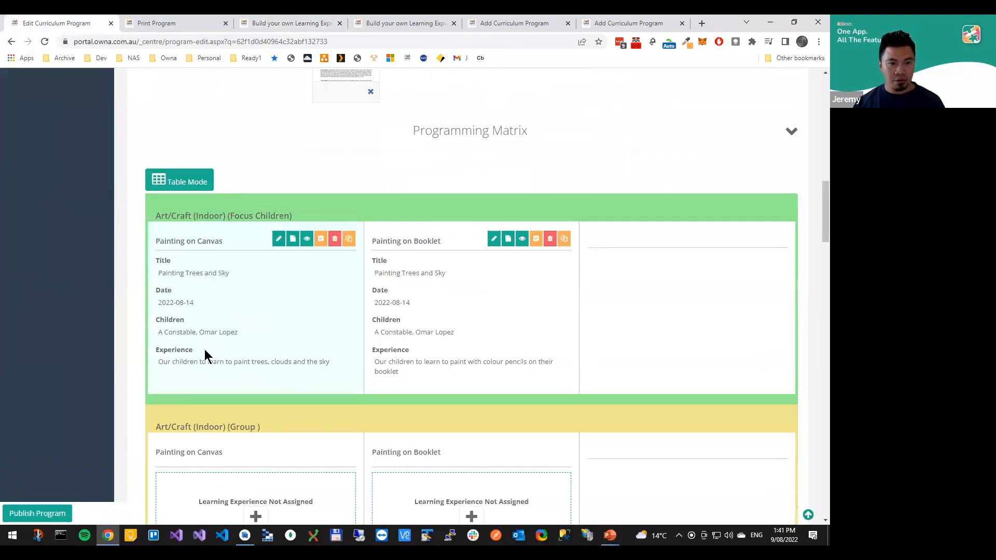
Turn off Show In Diary Mode for the Children field in the Training Experience Day 1 template and save the template
left_click(152, 25)
key("ctrl+shift+Tab")
key("ctrl+Tab")
key("ctrl+Tab")
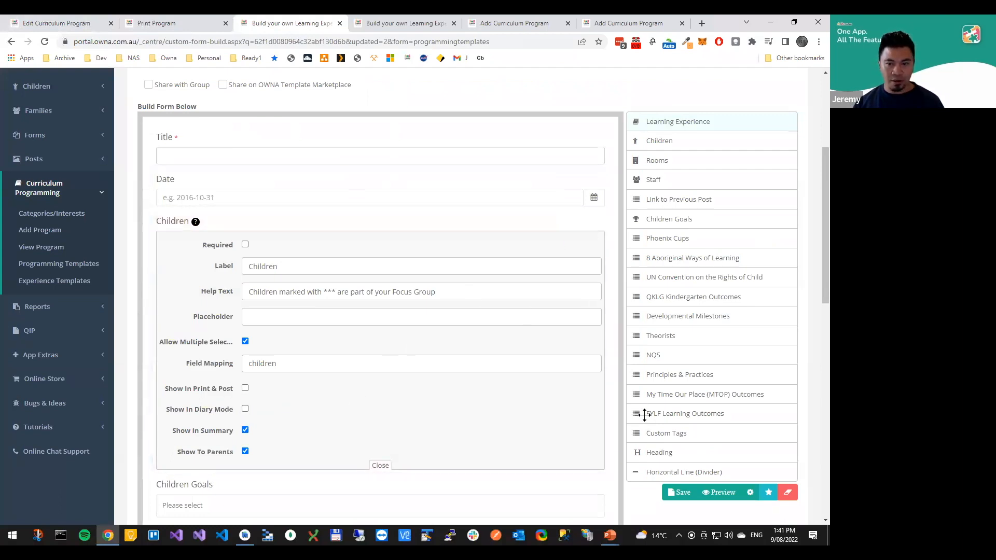
left_click(677, 492)
Reload the program being edited and check the fields shown for both painting experiences in the Programming Matrix
key("ctrl+1")
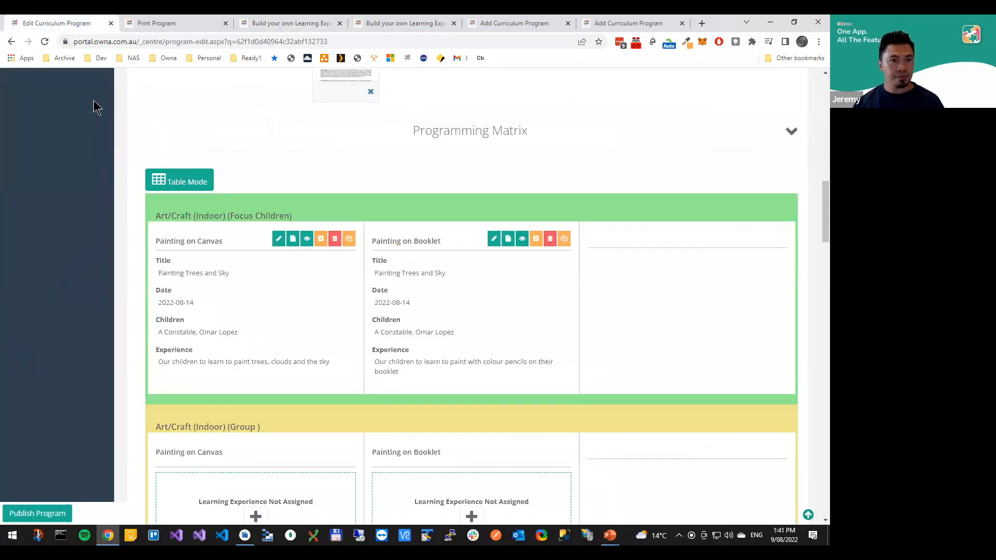
left_click(44, 42)
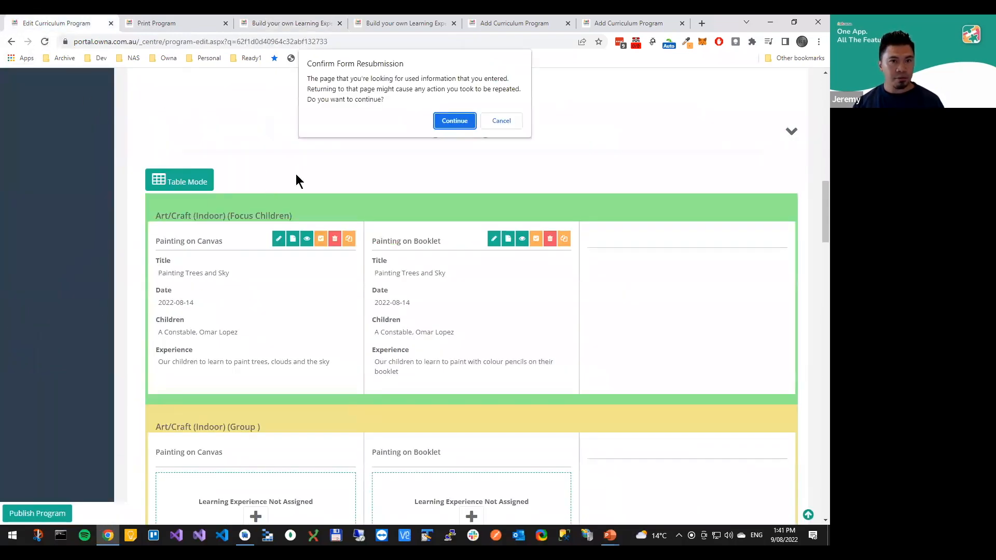
left_click(452, 121)
left_click(143, 42)
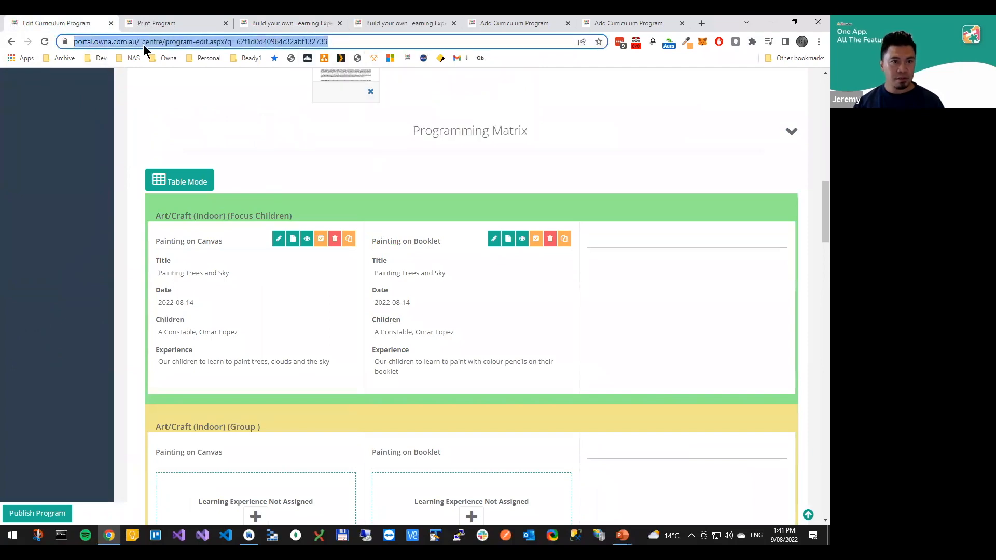
key("Return")
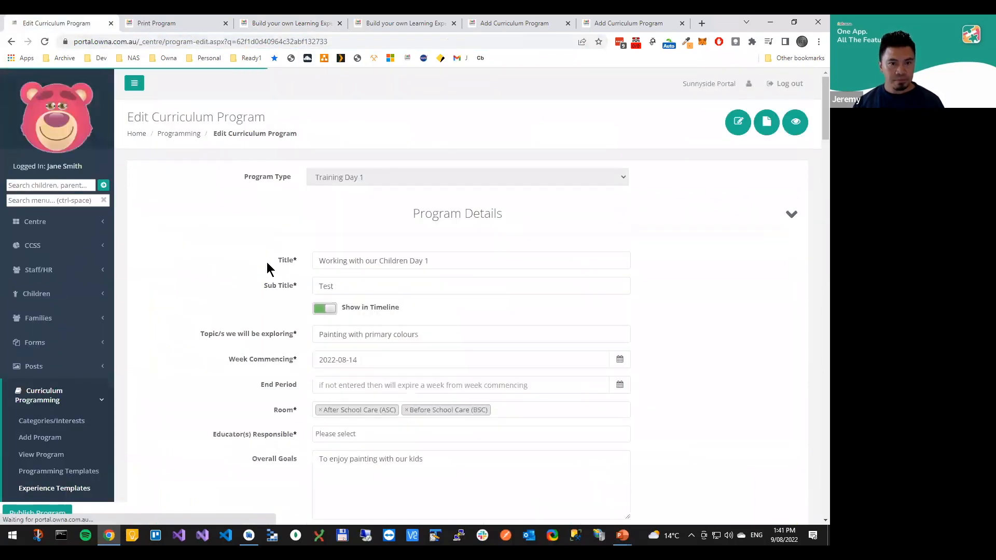
scroll(266, 265, "down", 3)
scroll(278, 262, "down", 10)
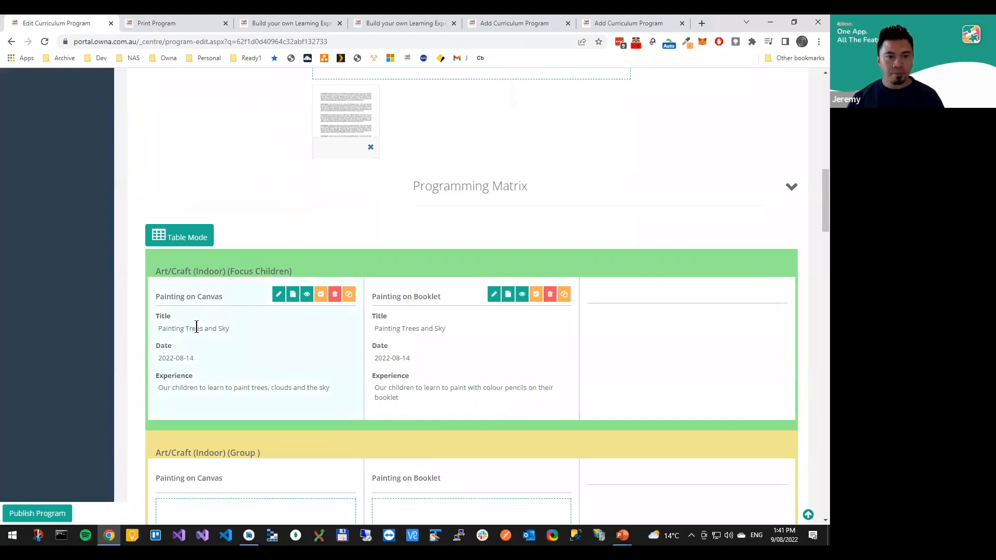
Reopen the Children field's settings in the Training Experience Day 1 template and turn off Show In Summary
key("ctrl+shift+Tab")
key("ctrl+shift+Tab")
key("ctrl+Tab")
key("ctrl+Tab")
key("ctrl+Tab")
key("ctrl+Tab")
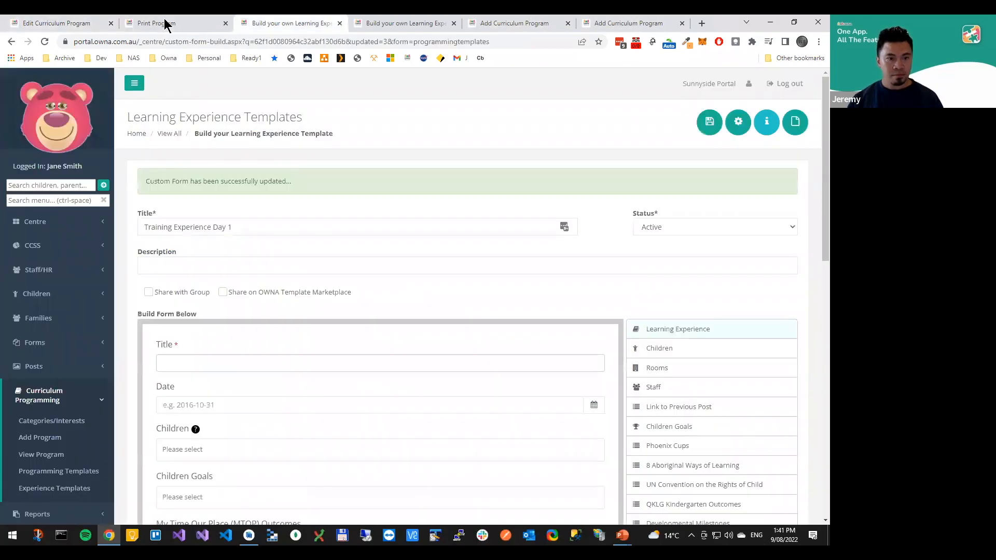
scroll(448, 251, "down", 3)
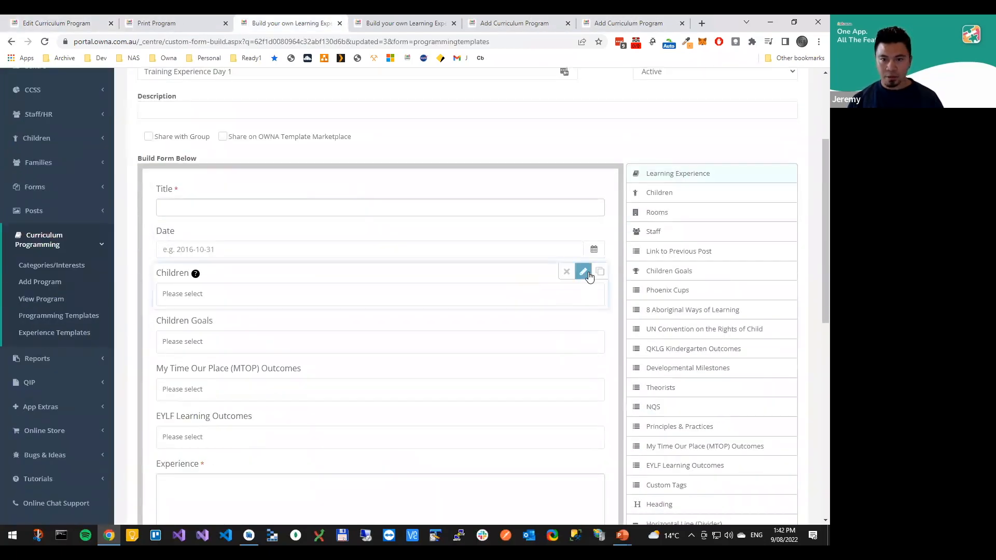
left_click(588, 273)
scroll(256, 462, "down", 1)
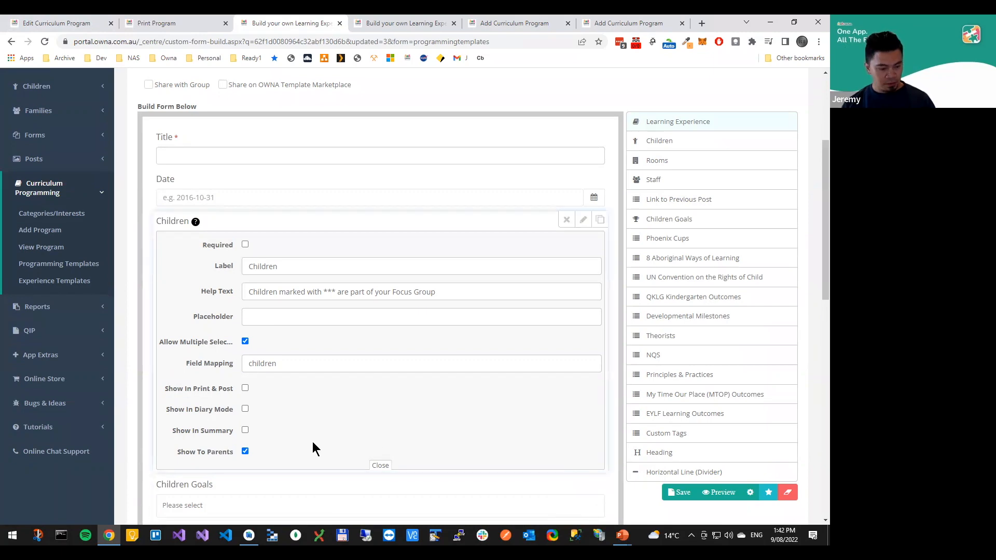
Switch to the OWNA app in the Android emulator, leave the open post and change to the parent's account
key("alt+Tab")
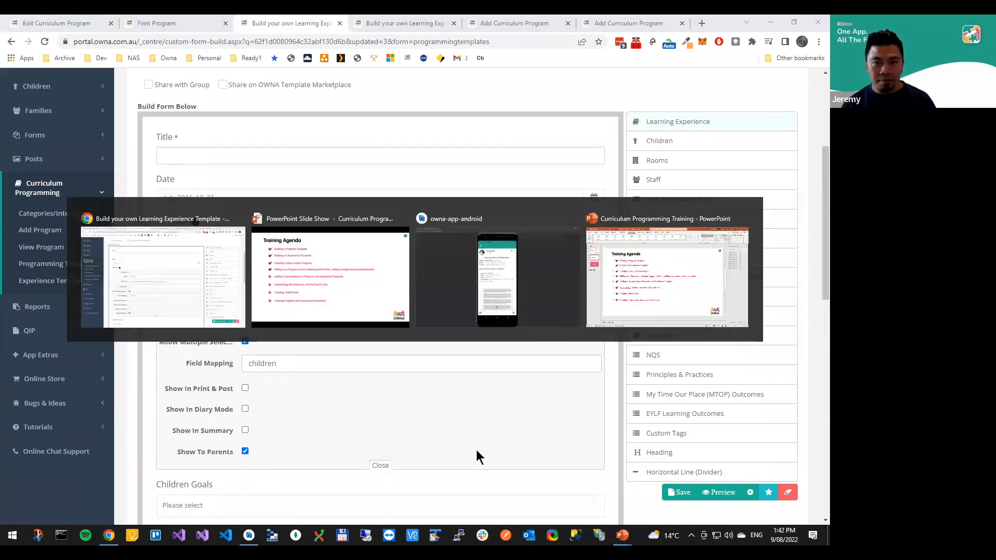
left_click(489, 308)
scroll(333, 107, "down", 2)
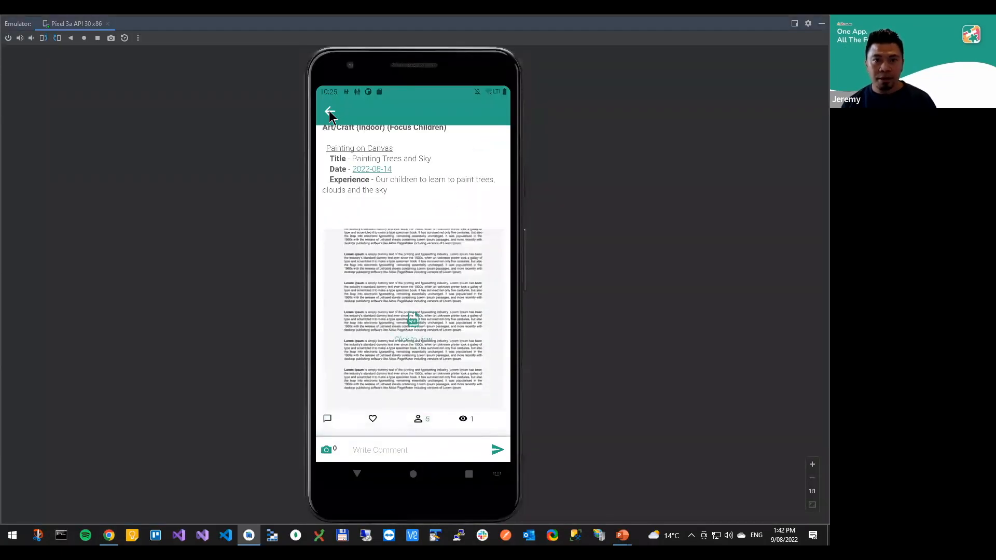
left_click(330, 113)
left_click(495, 455)
left_click(497, 149)
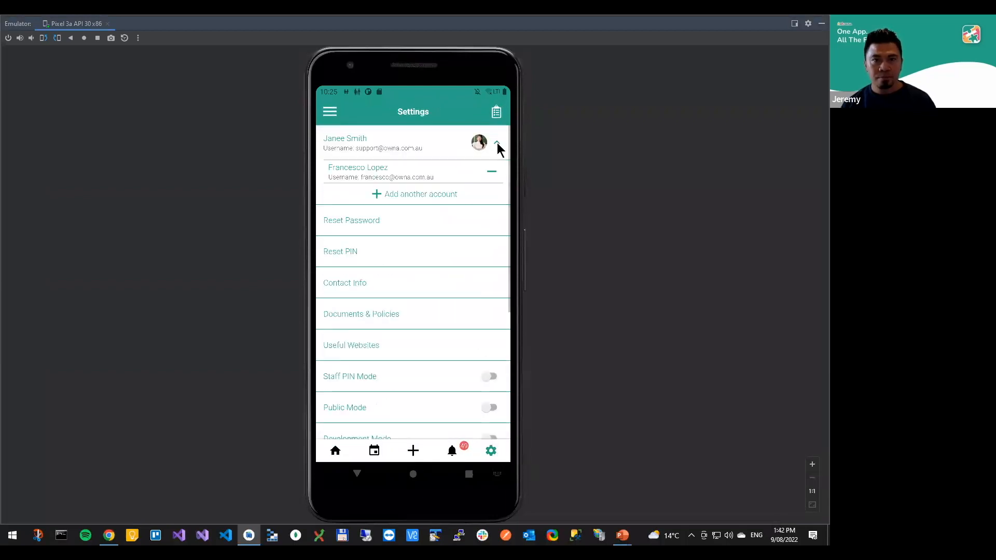
left_click(374, 170)
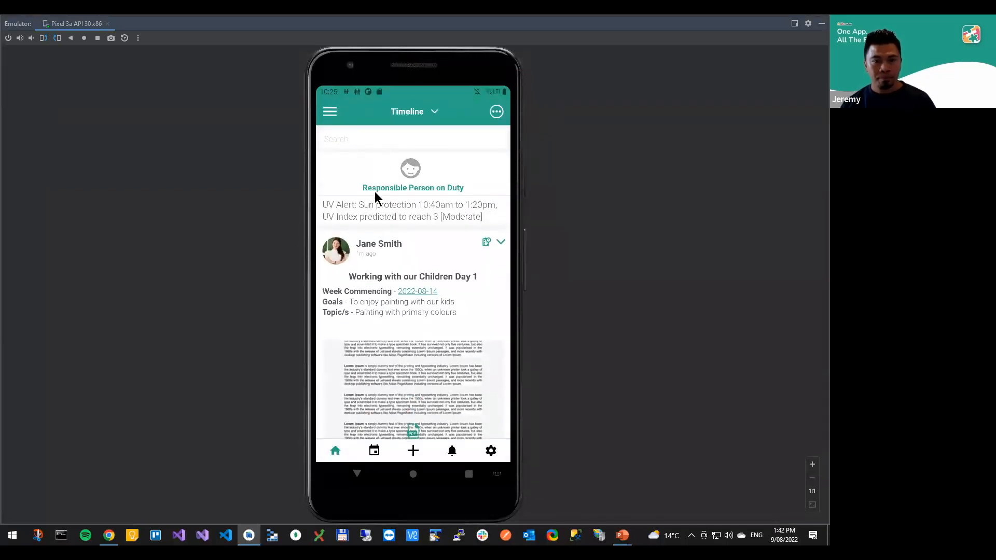
Examine the Working with our Children Day 1 post and its options on the parent's timeline
scroll(423, 291, "down", 3)
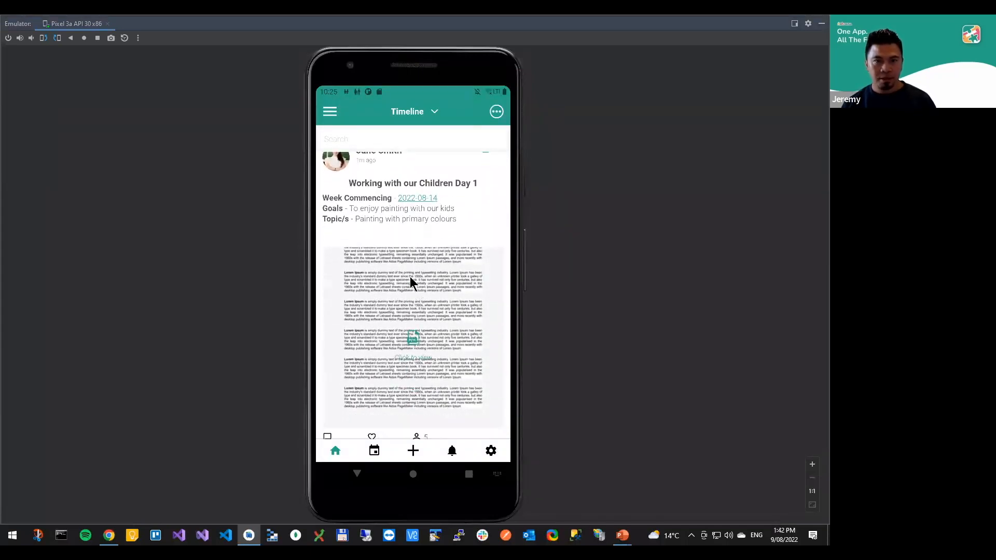
scroll(395, 271, "up", 1)
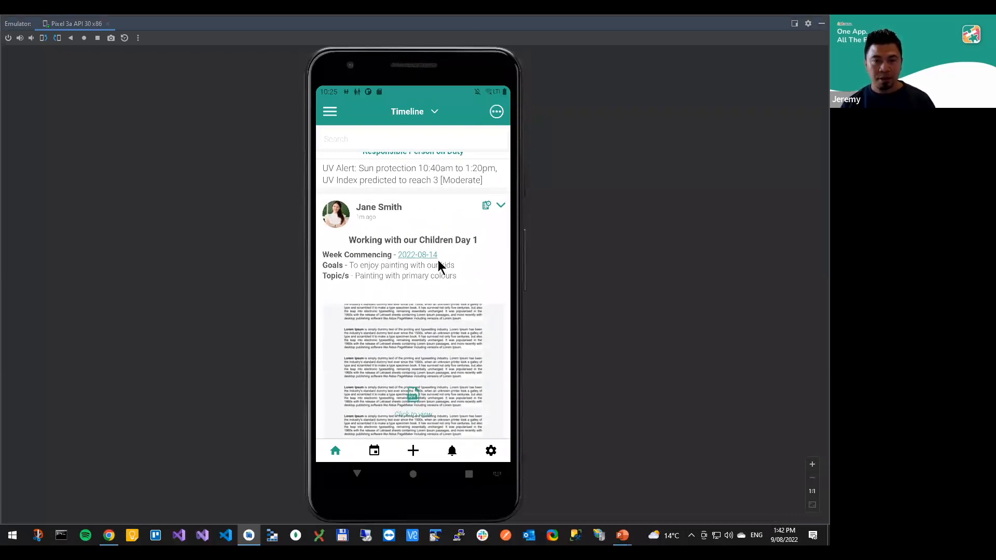
scroll(415, 296, "down", 3)
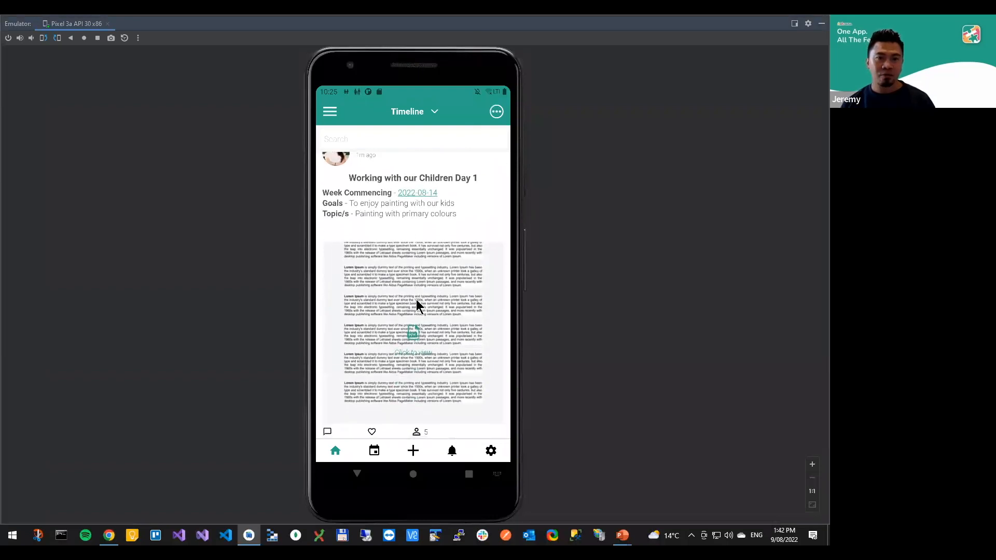
scroll(395, 316, "up", 4)
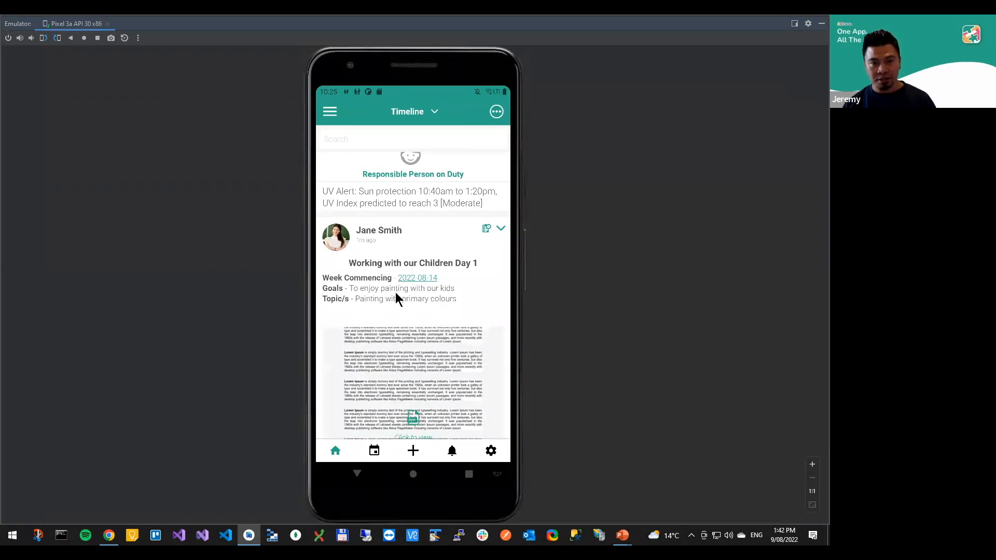
left_click(501, 229)
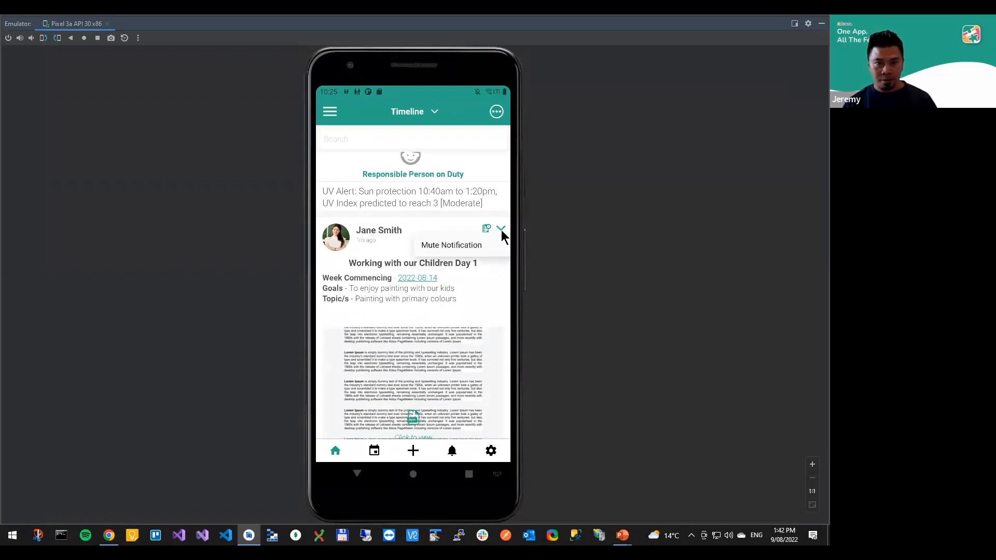
left_click(437, 280)
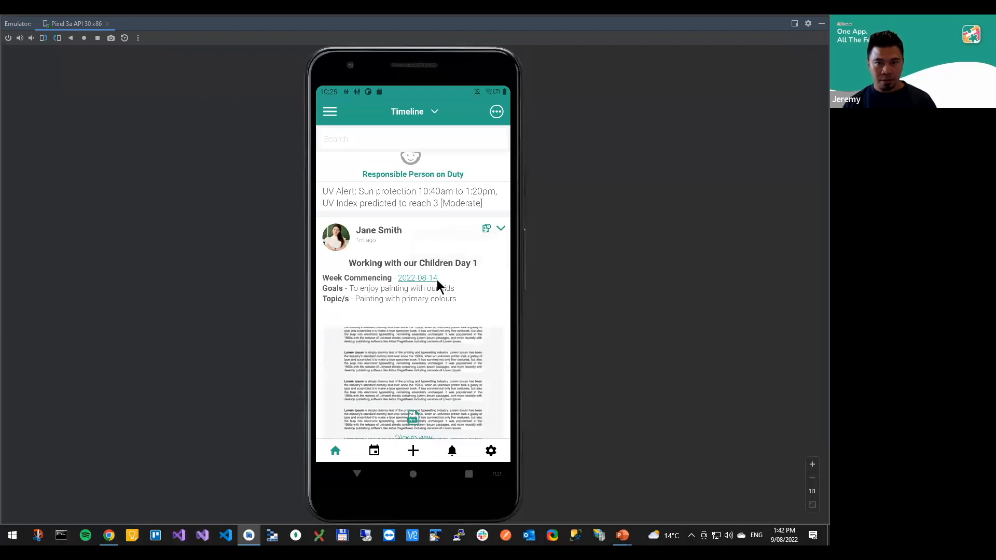
Open the full program from the parent's timeline post, review its details and close it
left_click(486, 229)
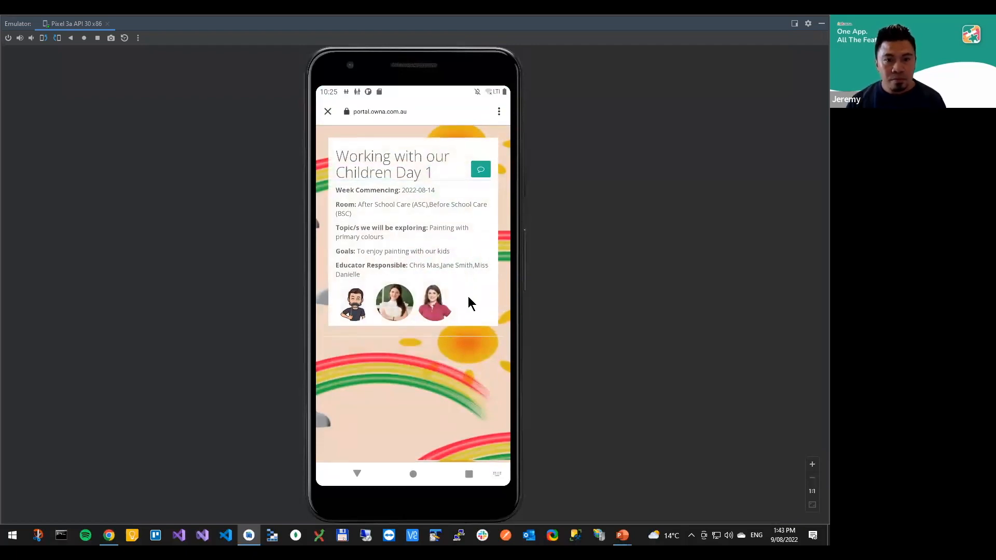
mouse_move(469, 303)
left_mouse_down()
mouse_move(466, 271)
mouse_move(469, 310)
left_mouse_up()
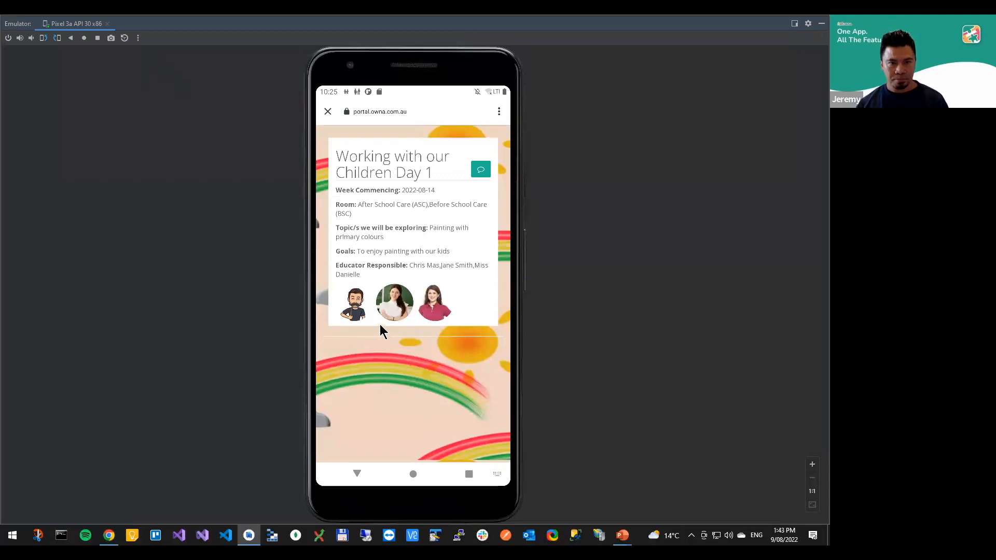
left_click(328, 112)
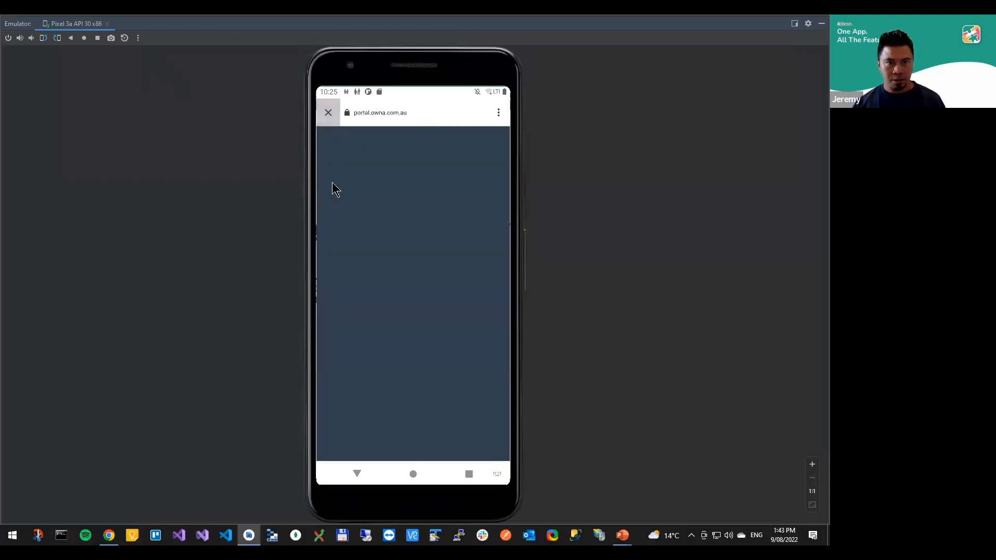
Switch back to the OWNA portal in Chrome, find the second child in the children list and check the child's family relationships and permissions
key("alt+Tab")
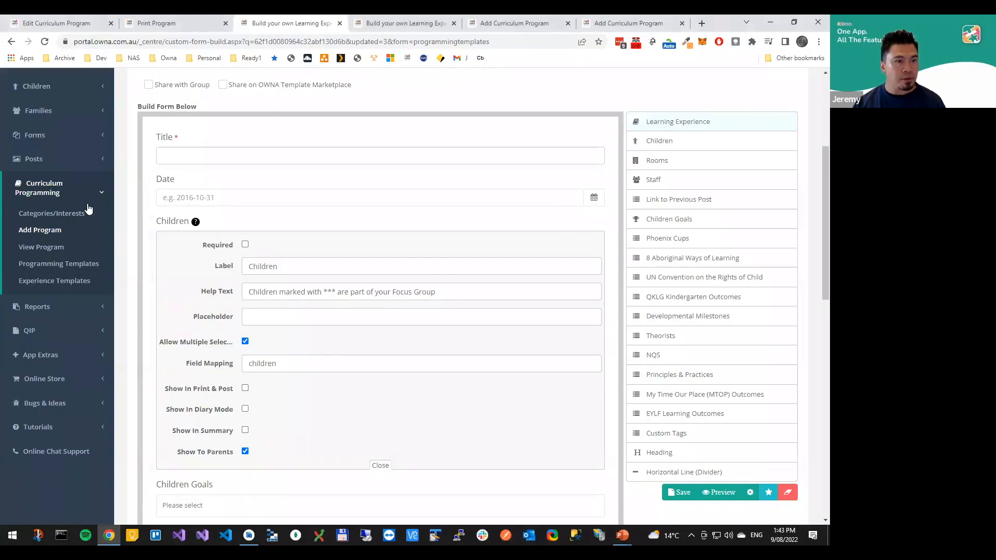
scroll(67, 259, "up", 3)
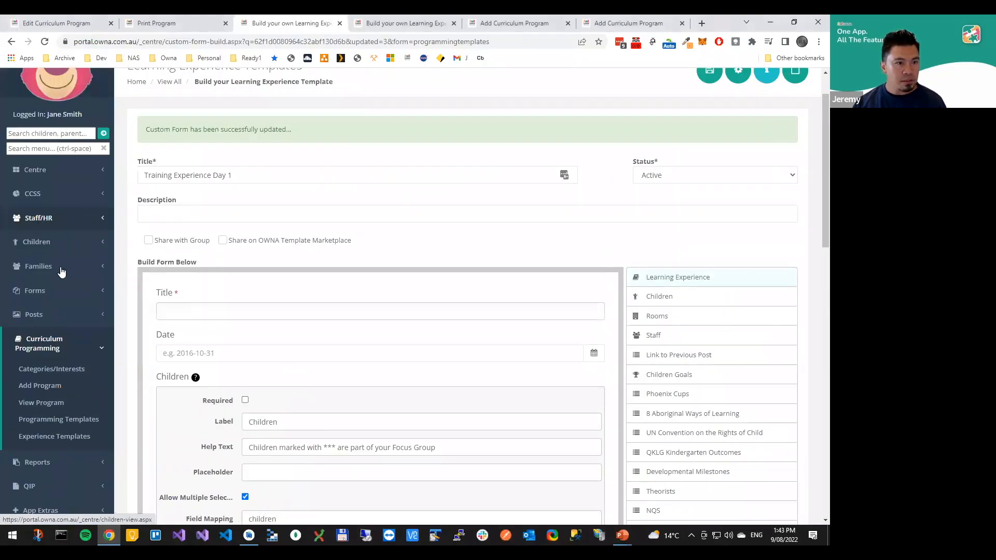
left_click(61, 269)
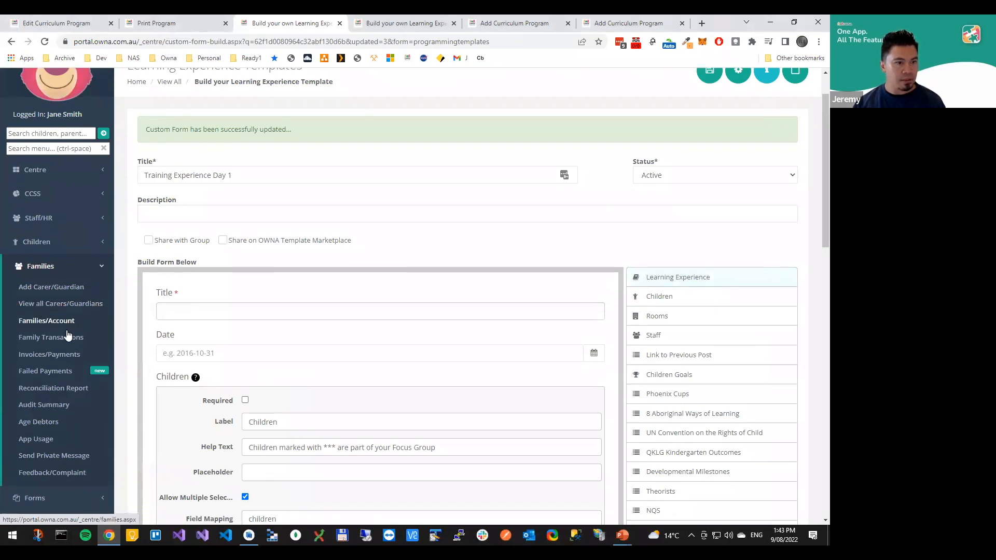
left_click(66, 243)
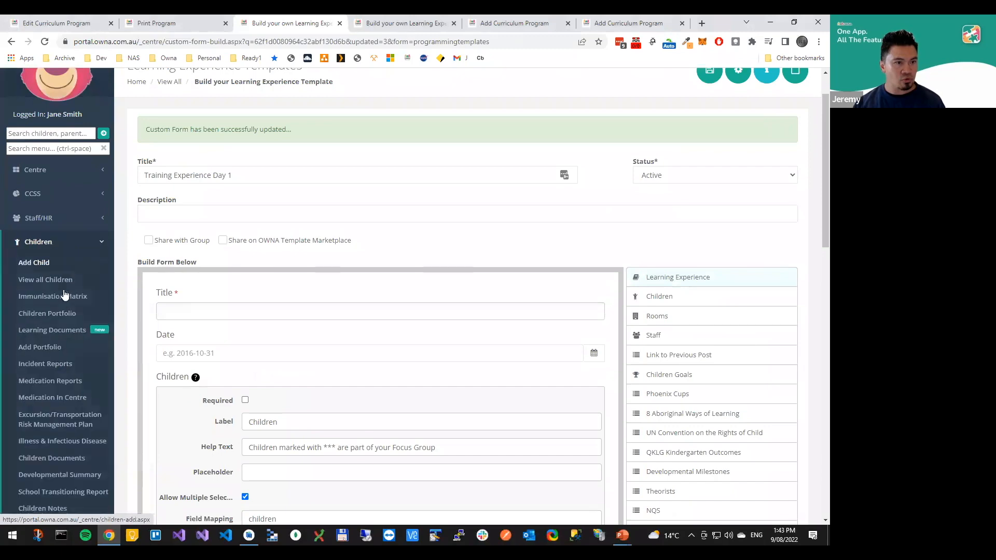
left_click(57, 285)
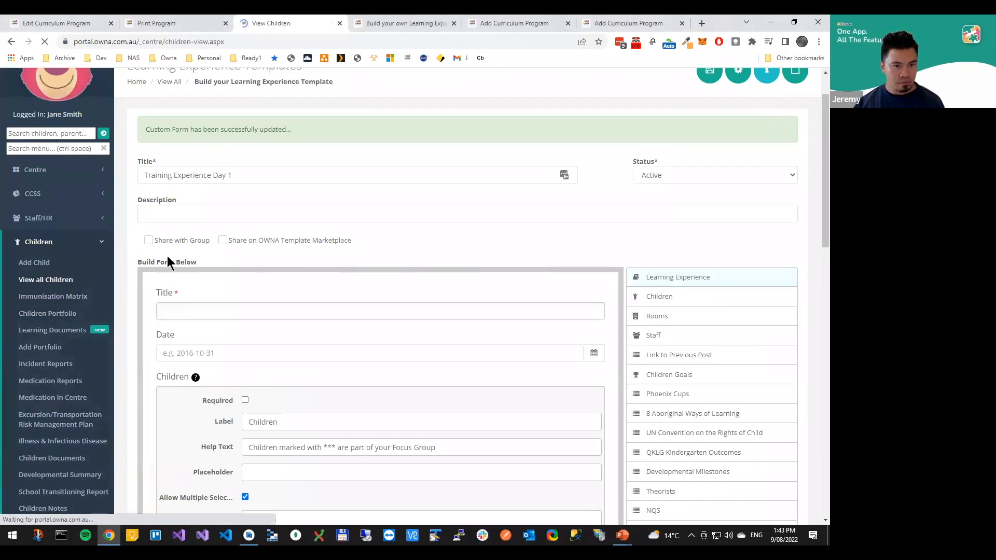
key("ctrl+f")
type("omar")
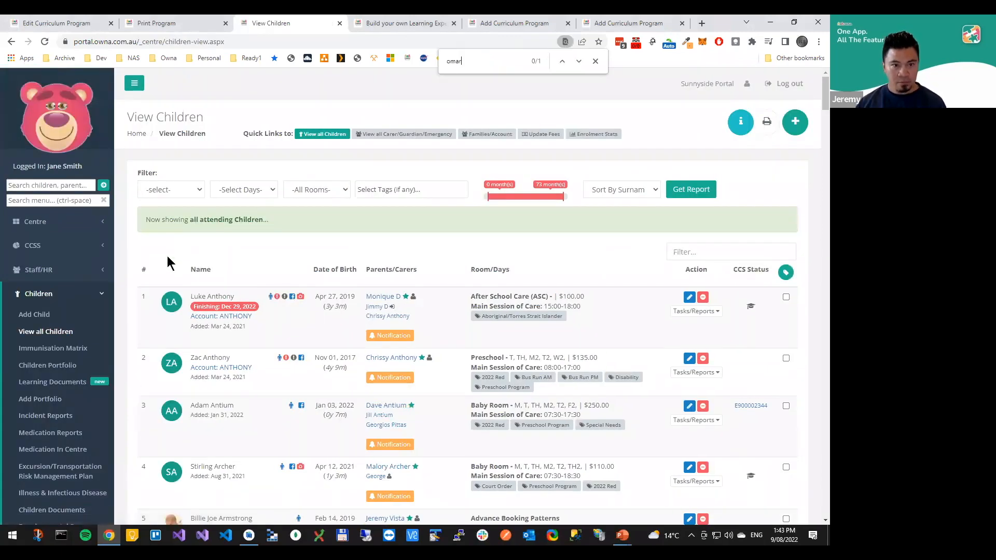
left_click(208, 298)
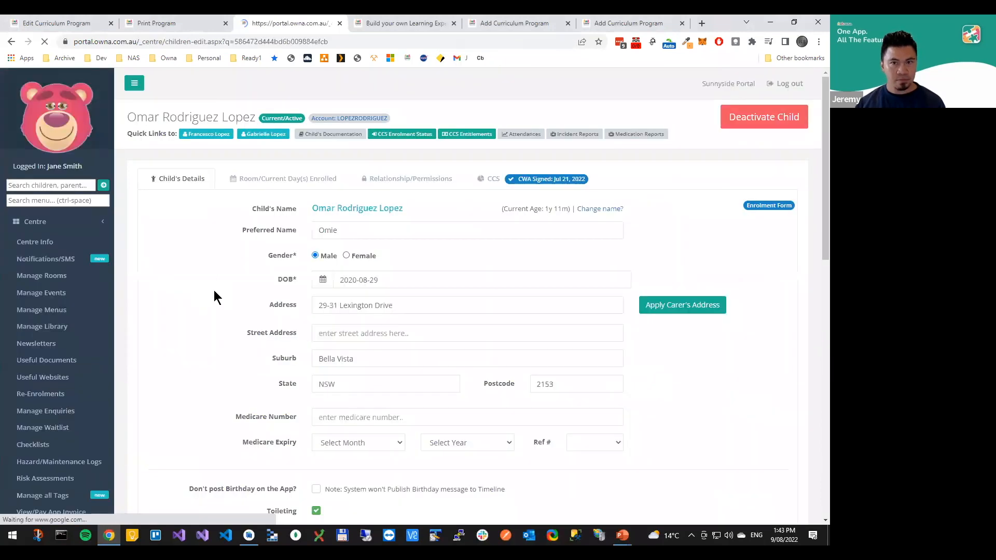
left_click(398, 180)
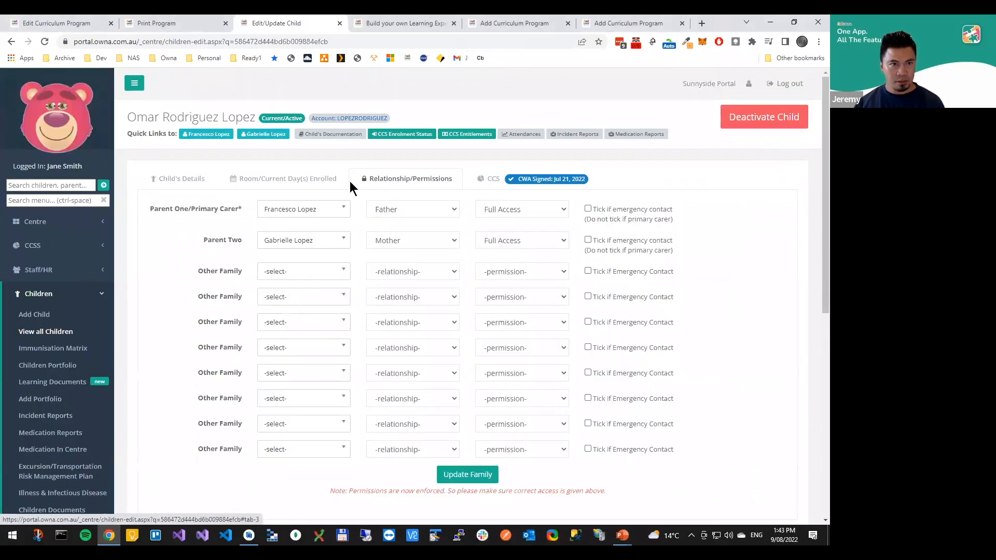
Return to the Working with our Children Day 1 program and review its program details, including rooms and responsible educators
left_click(71, 23)
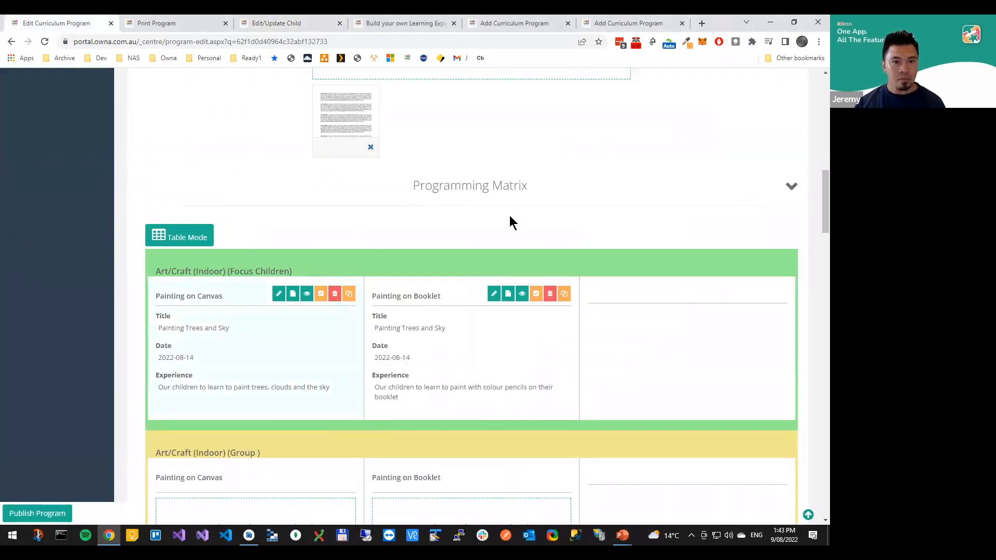
scroll(518, 207, "up", 9)
scroll(478, 210, "up", 2)
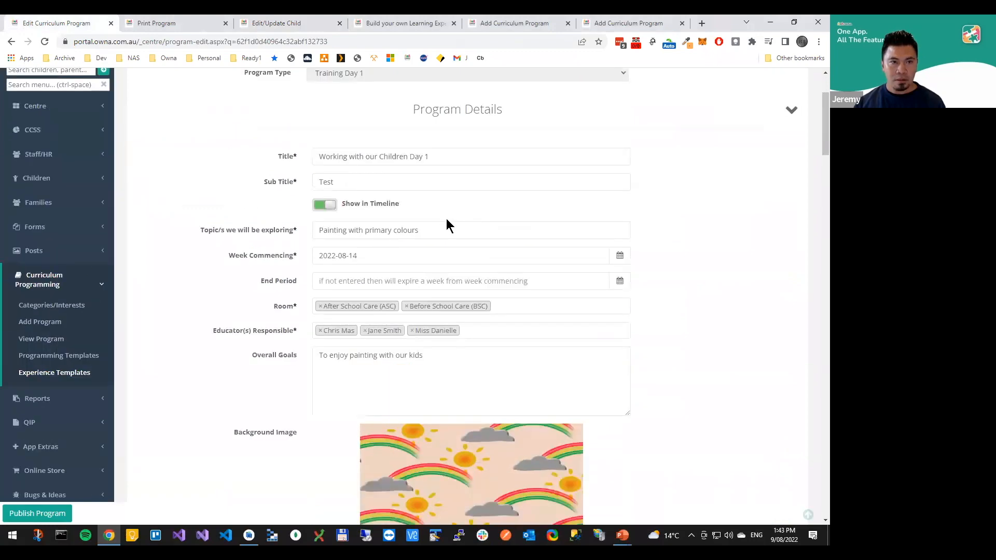
scroll(311, 177, "down", 5)
key("ctrl+shift+Tab")
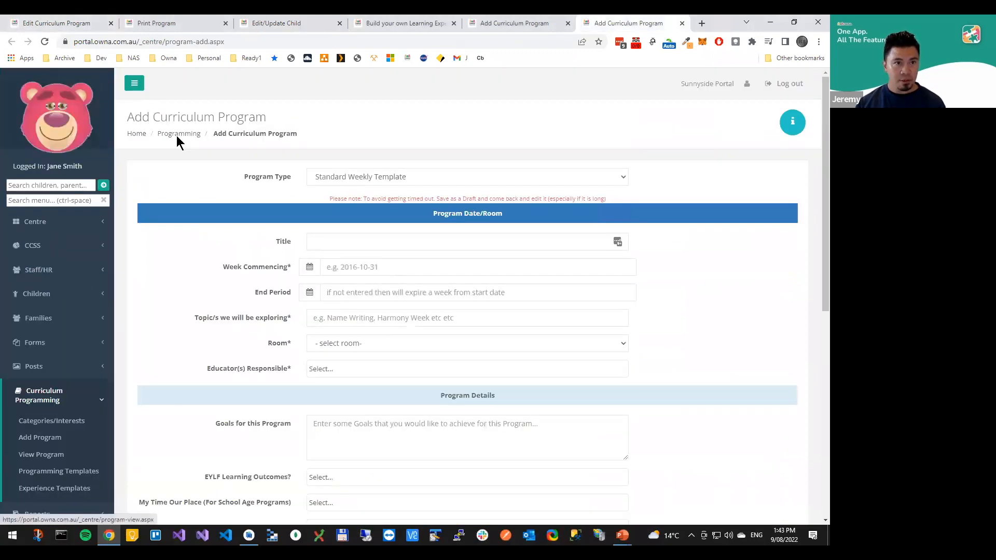
Find the experience templates under curriculum programming and open the Training Experience Day 1 template for editing
key("ctrl+shift+Tab")
key("ctrl+shift+Tab")
key("ctrl+shift+Tab")
key("ctrl+shift+Tab")
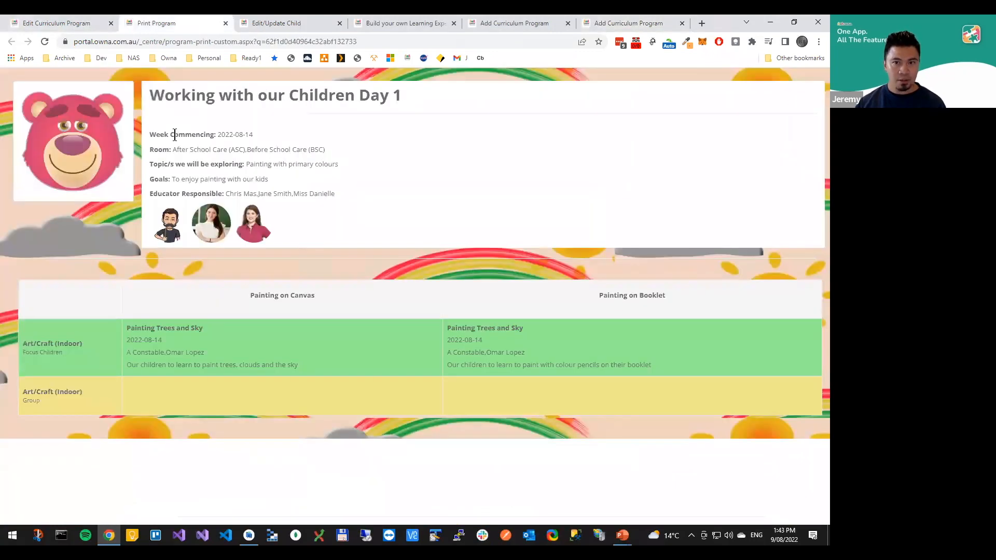
key("ctrl+Tab")
scroll(51, 397, "down", 6)
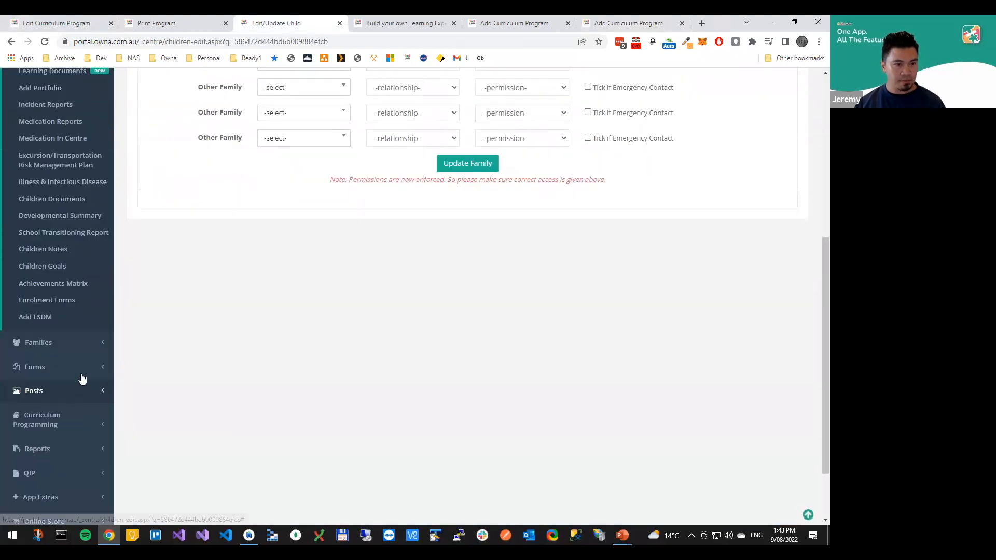
scroll(93, 384, "down", 2)
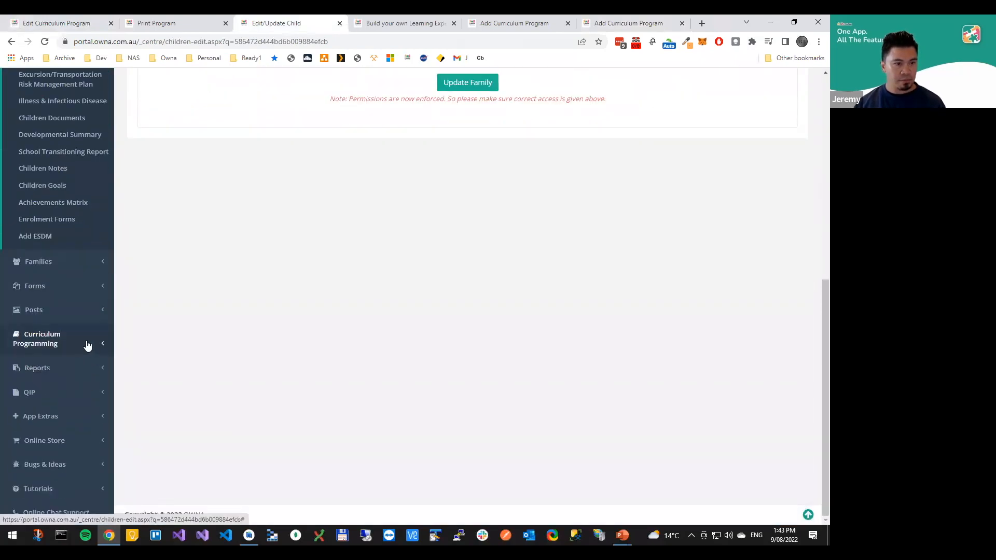
left_click(85, 344)
scroll(55, 385, "down", 2)
left_click(55, 95)
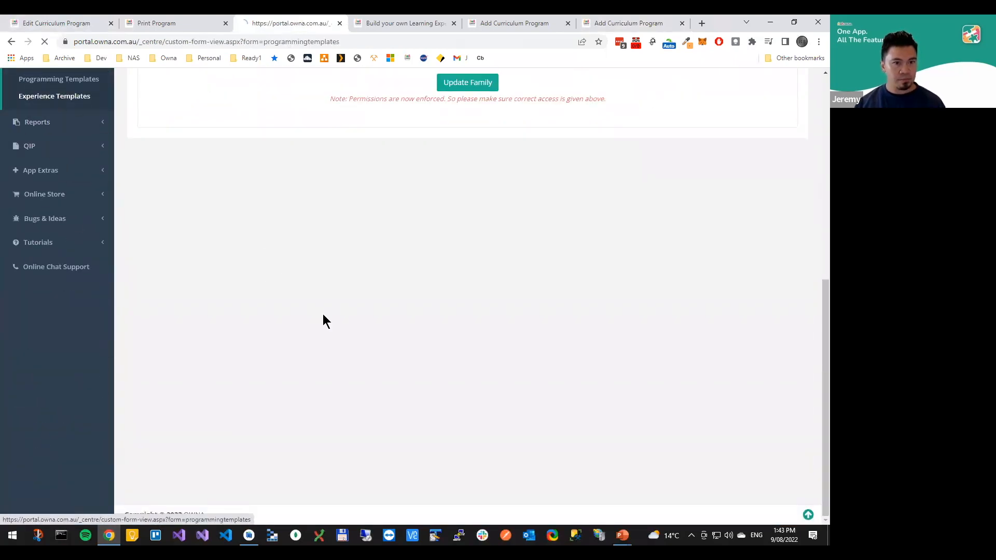
left_click(745, 337)
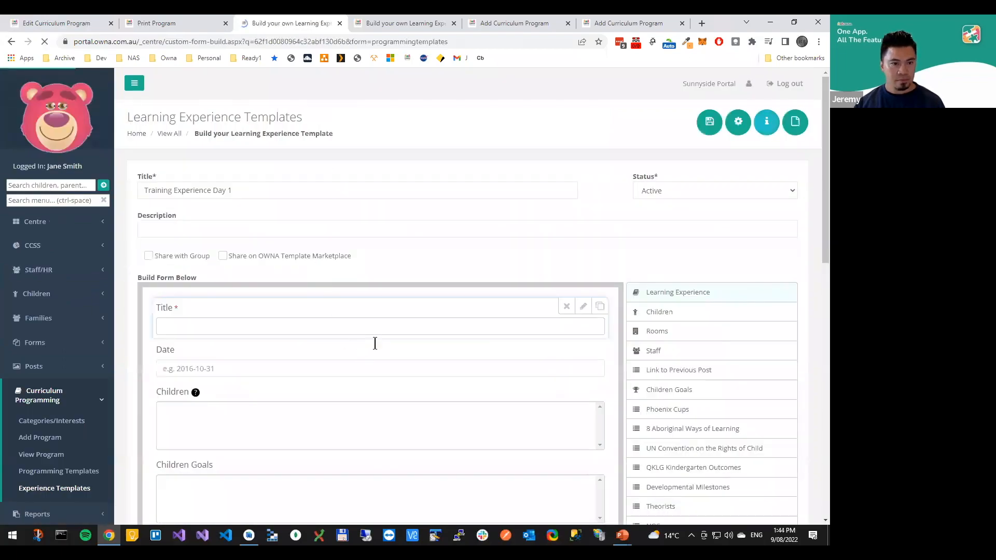
Open the settings of the template's Children field and examine its options for print and post, diary mode, summary and parents
scroll(465, 250, "down", 1)
scroll(466, 250, "down", 2)
left_click(583, 234)
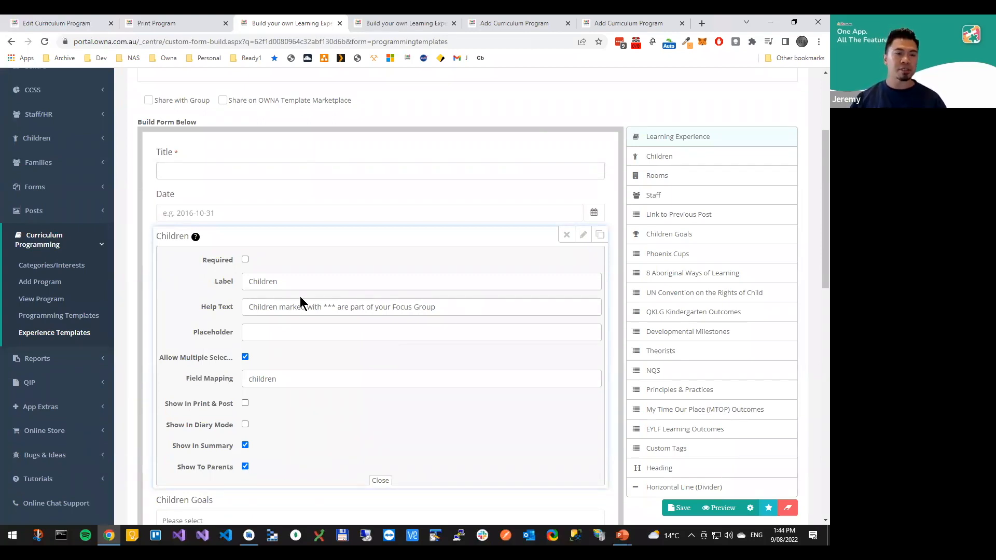
scroll(244, 318, "down", 2)
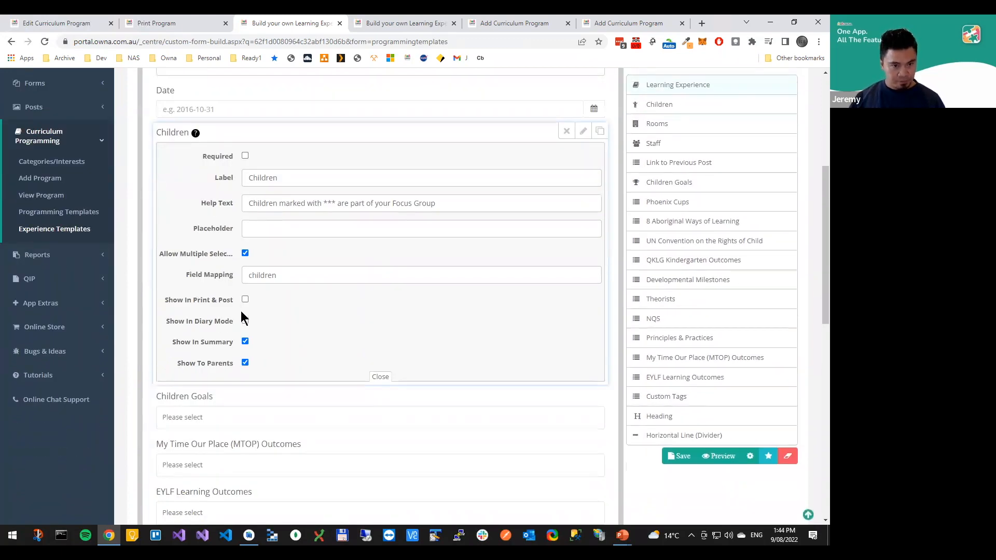
scroll(244, 318, "up", 3)
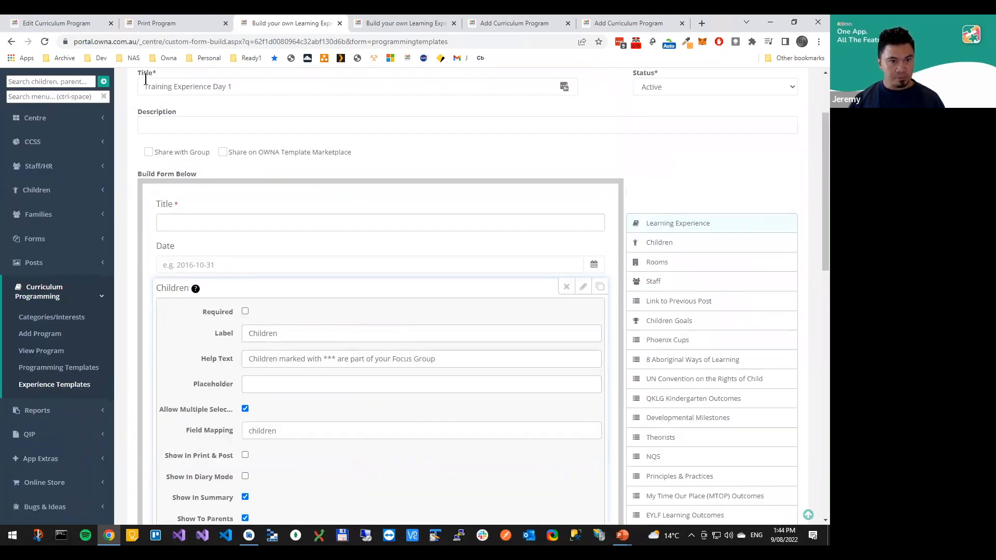
Return to the program being edited, switch to the PowerPoint Training Agenda slide and reveal the tick for Adding Customisations to Program and Experience Template
left_click(80, 26)
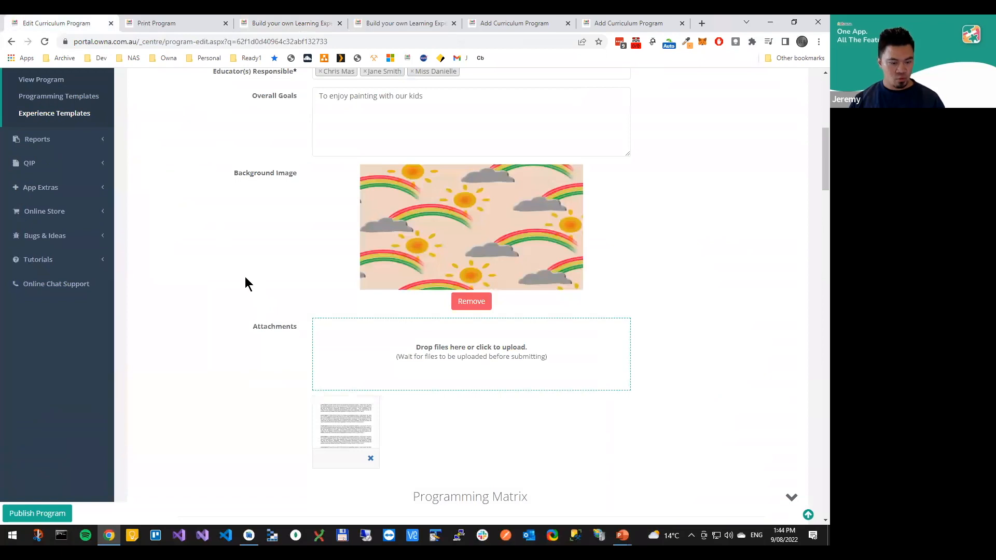
key("alt+Tab")
key("alt+Tab")
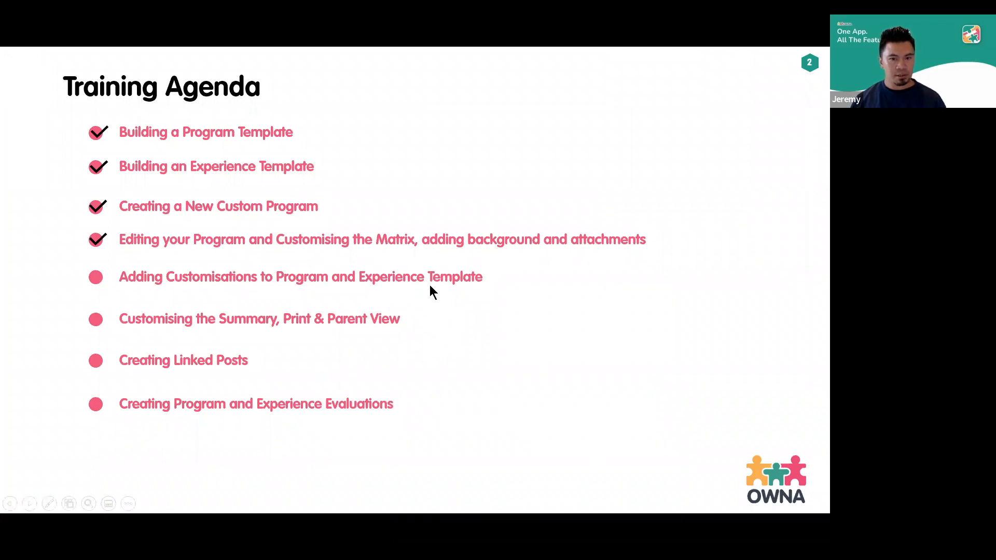
key("Right")
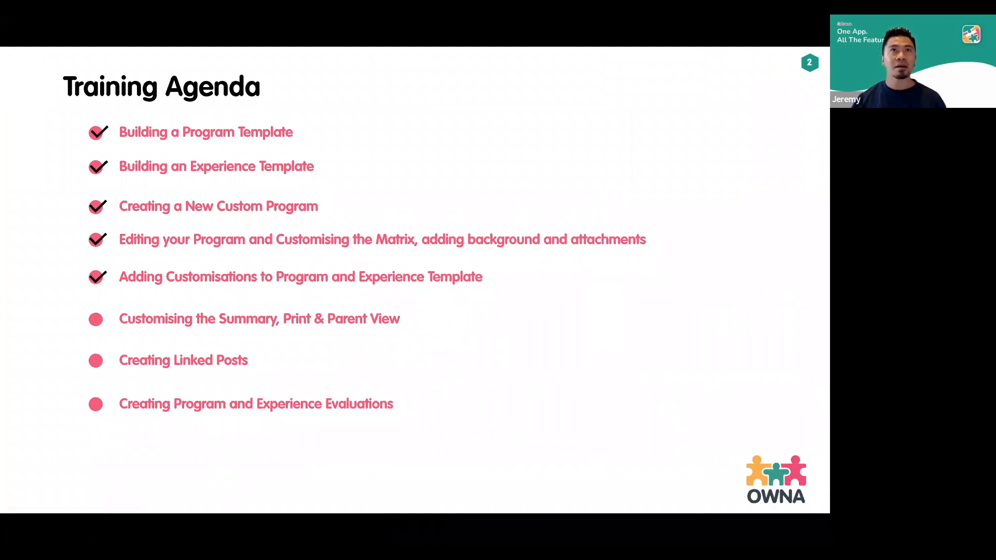
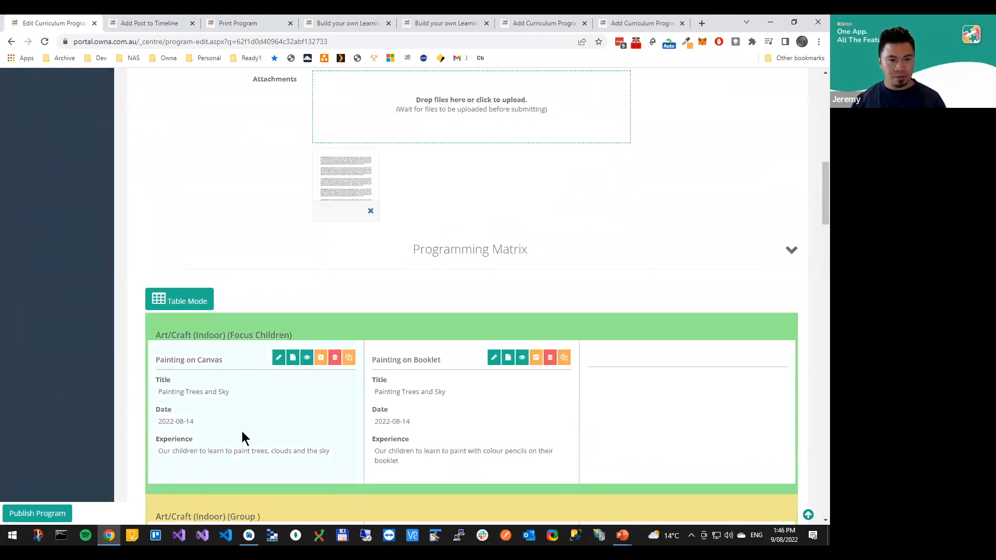
Link the Painting on Canvas experience to a new child portfolio and set its portfolio type to My Day
left_click(292, 361)
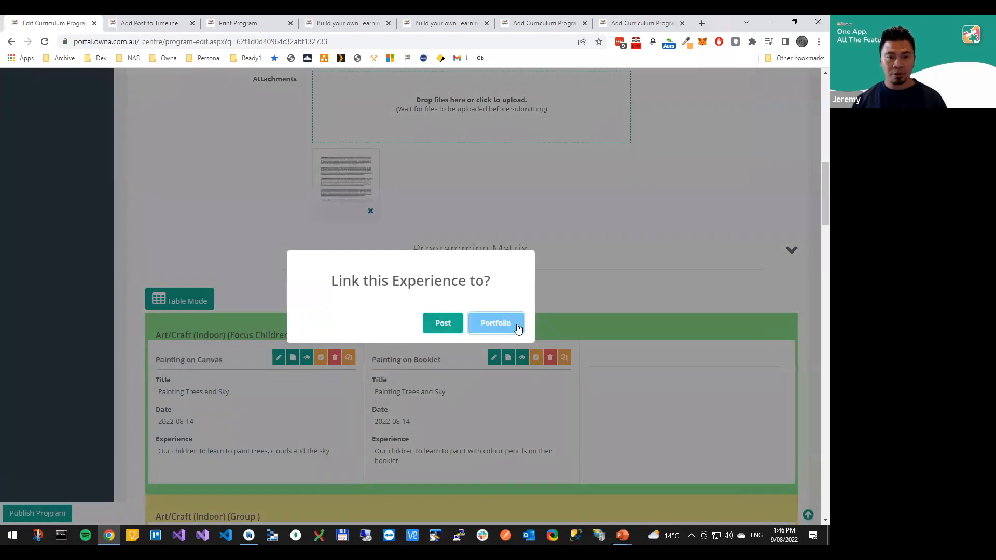
left_click(490, 326)
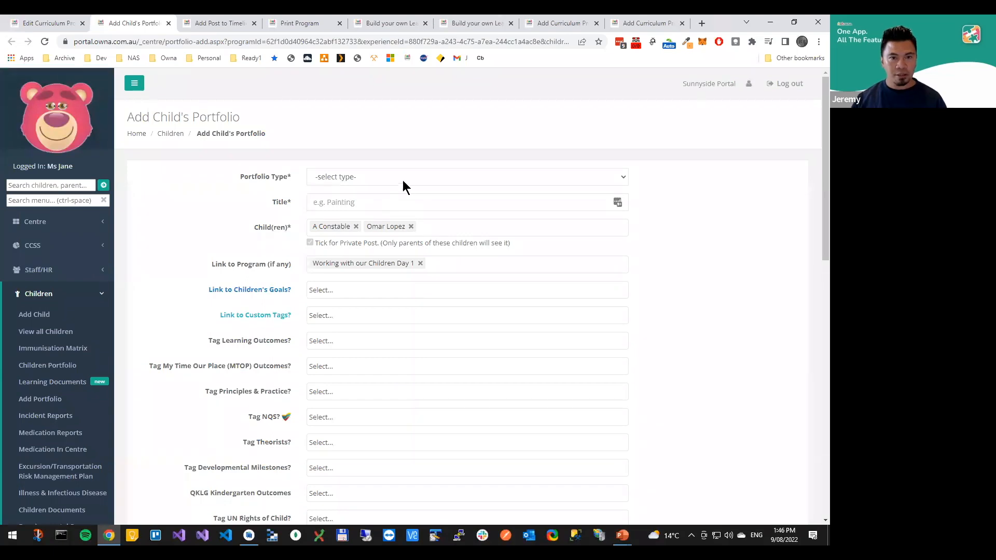
left_click(406, 176)
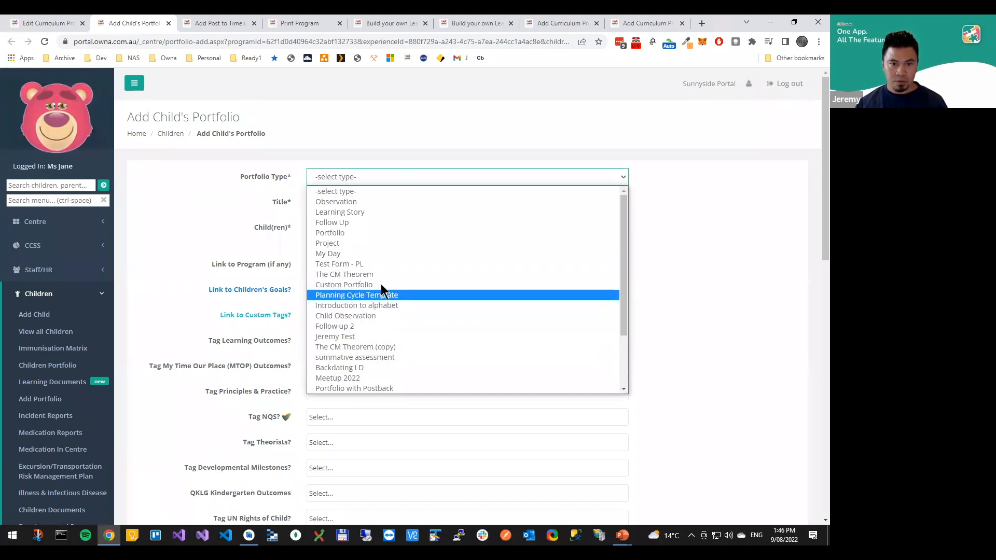
left_click(382, 255)
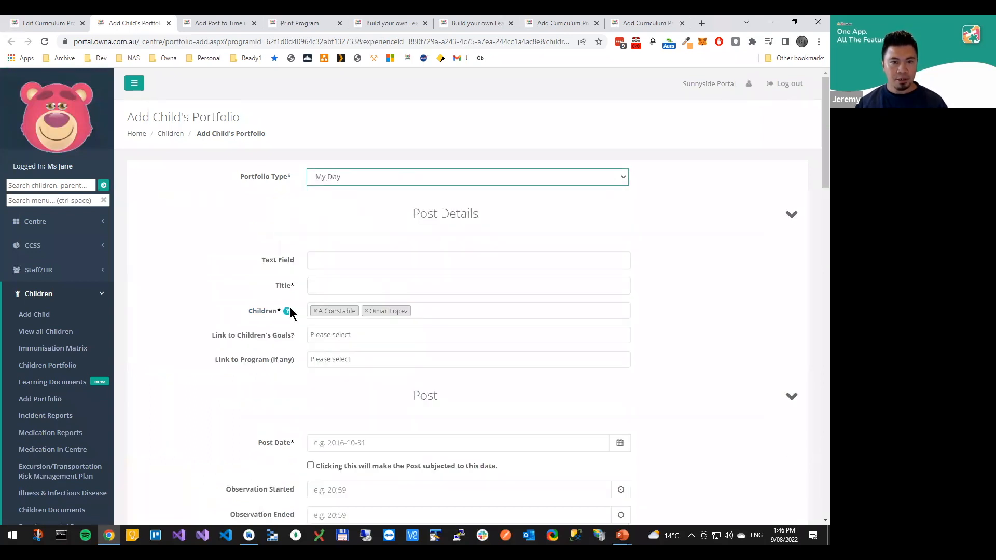
Title the portfolio "Great day" and check its prefilled children and program link against the Painting on Canvas experience
left_click(357, 285)
left_click(389, 311)
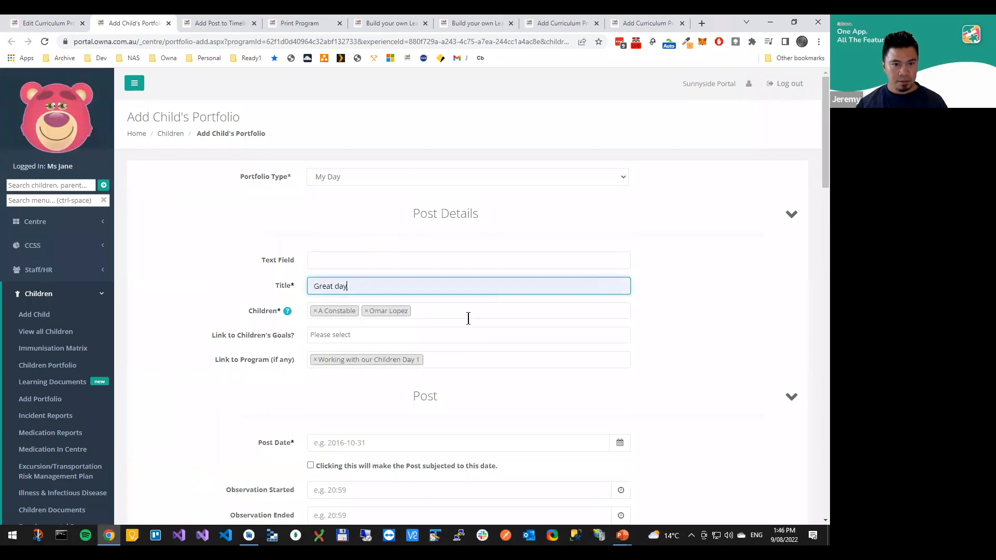
scroll(446, 342, "down", 2)
scroll(233, 352, "up", 2)
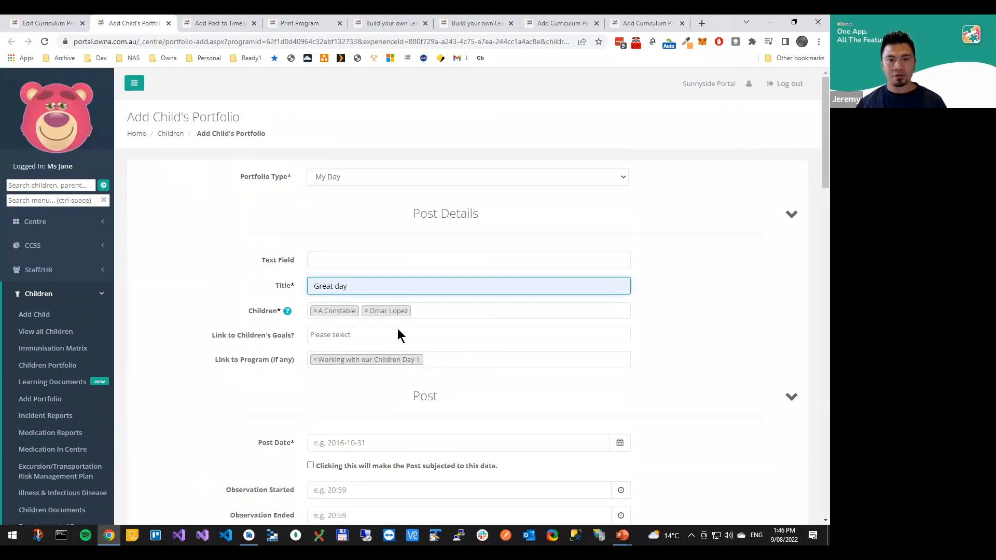
scroll(275, 386, "down", 2)
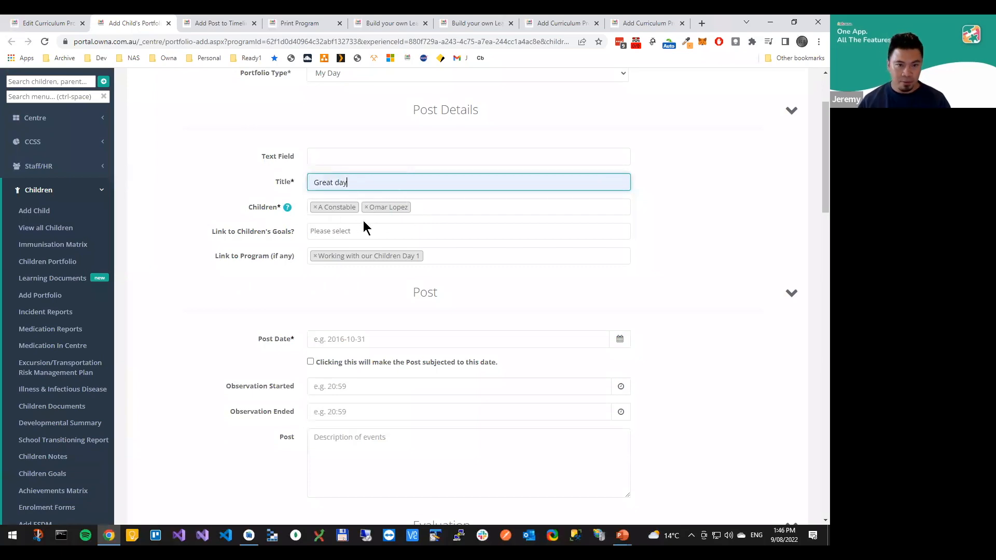
scroll(346, 313, "up", 2)
scroll(276, 311, "down", 2)
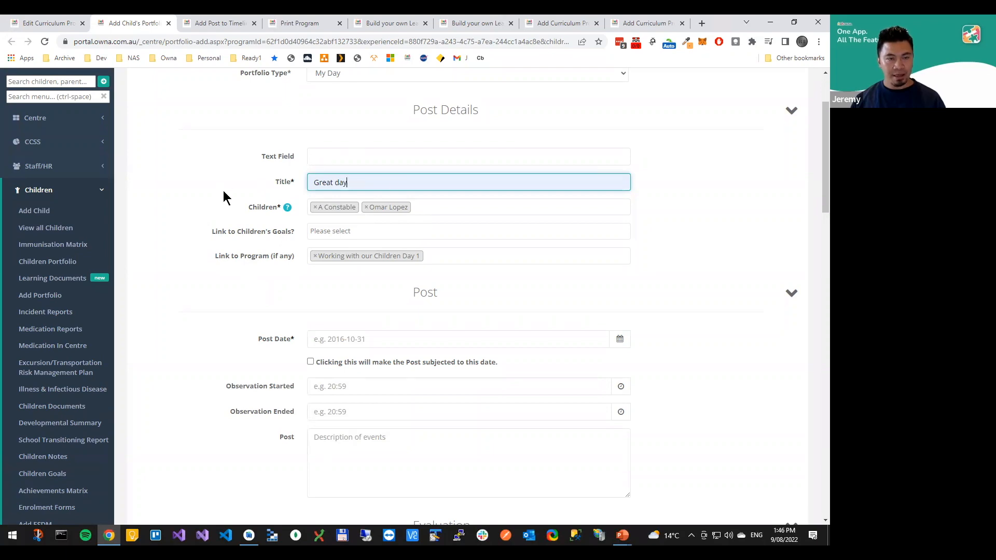
left_click(58, 24)
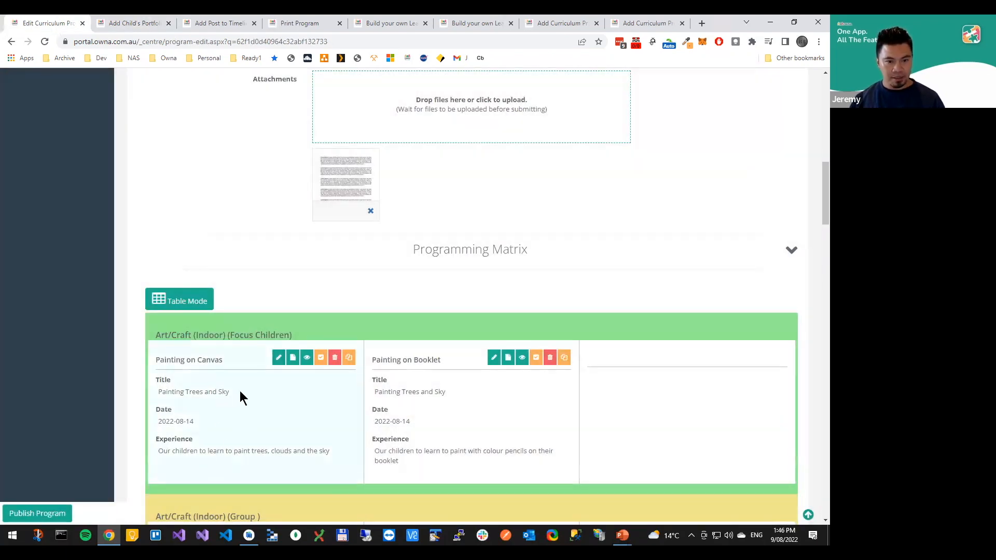
left_click(136, 25)
Set the portfolio's post date to 2022-08-09
scroll(351, 321, "down", 3)
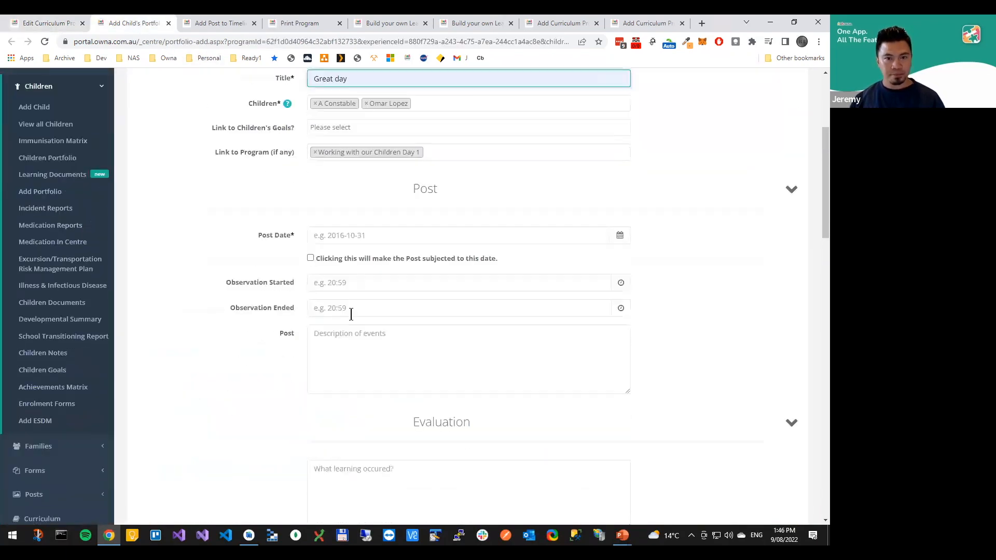
left_click(368, 185)
left_click(348, 250)
Attach the bg-stars image from Downloads to the portfolio and publish it
scroll(291, 311, "down", 1)
scroll(284, 310, "down", 10)
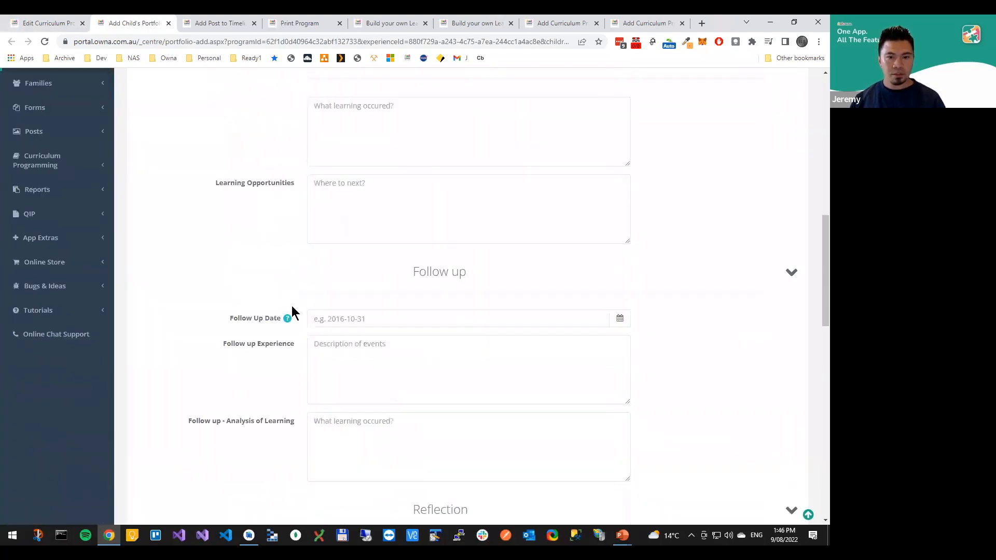
scroll(302, 300, "down", 4)
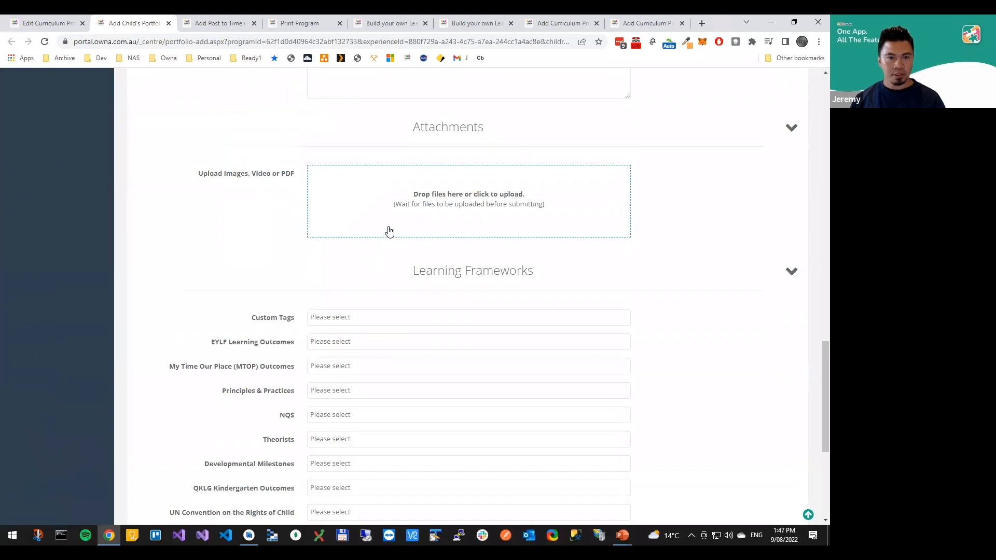
left_click(396, 206)
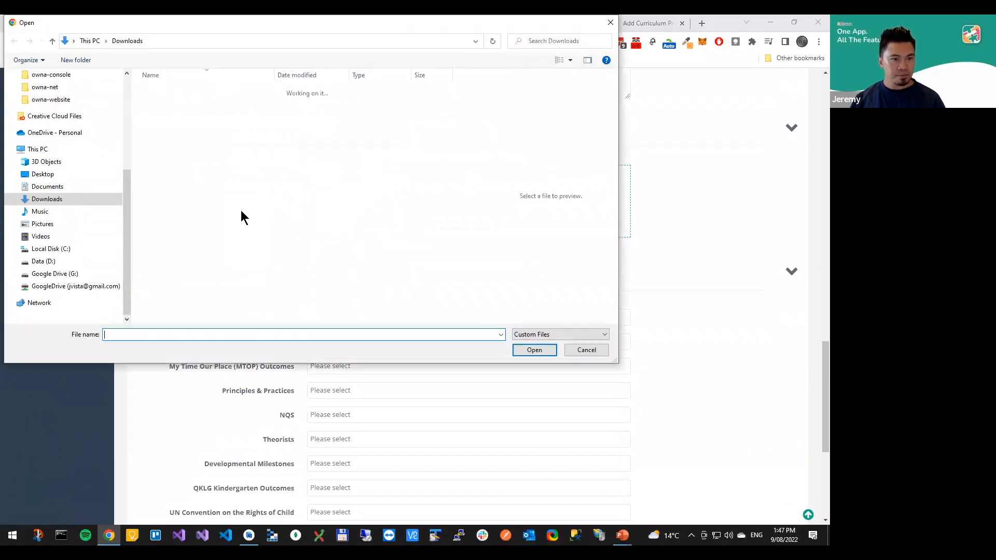
type("sam")
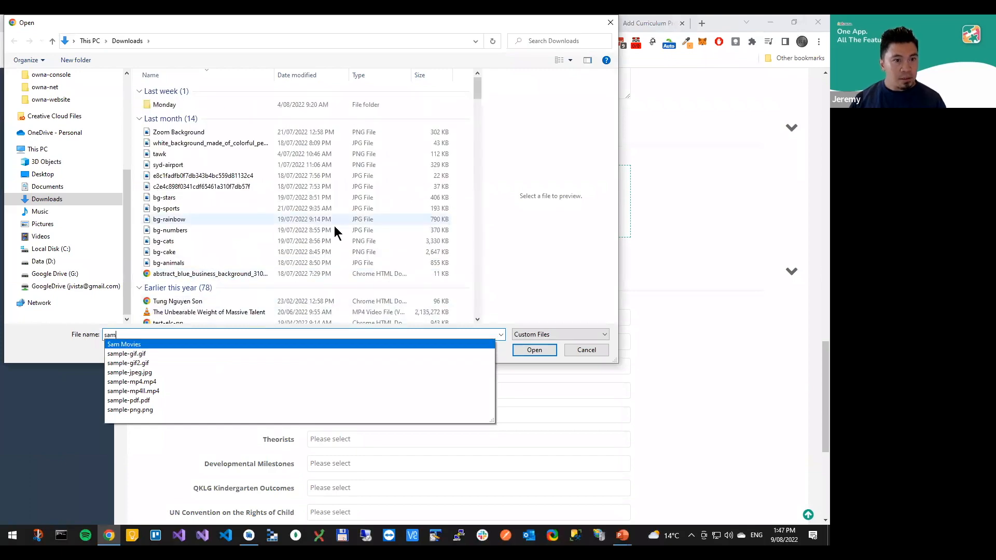
left_click(192, 198)
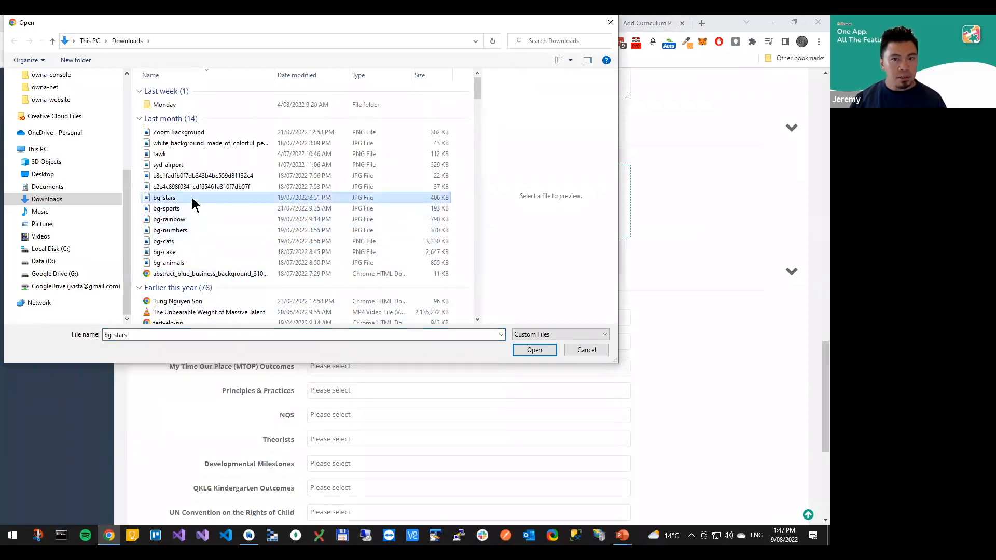
double_click(192, 198)
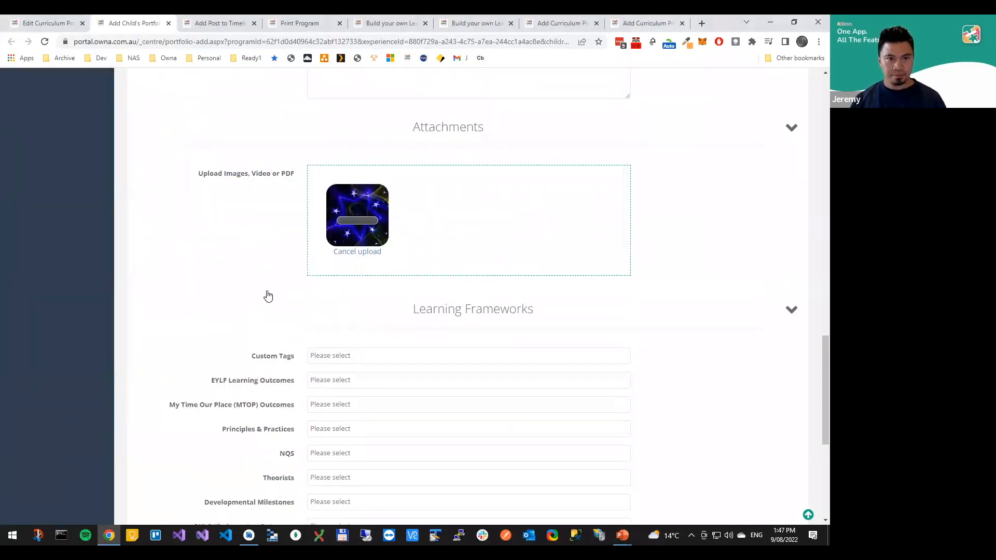
scroll(285, 287, "down", 5)
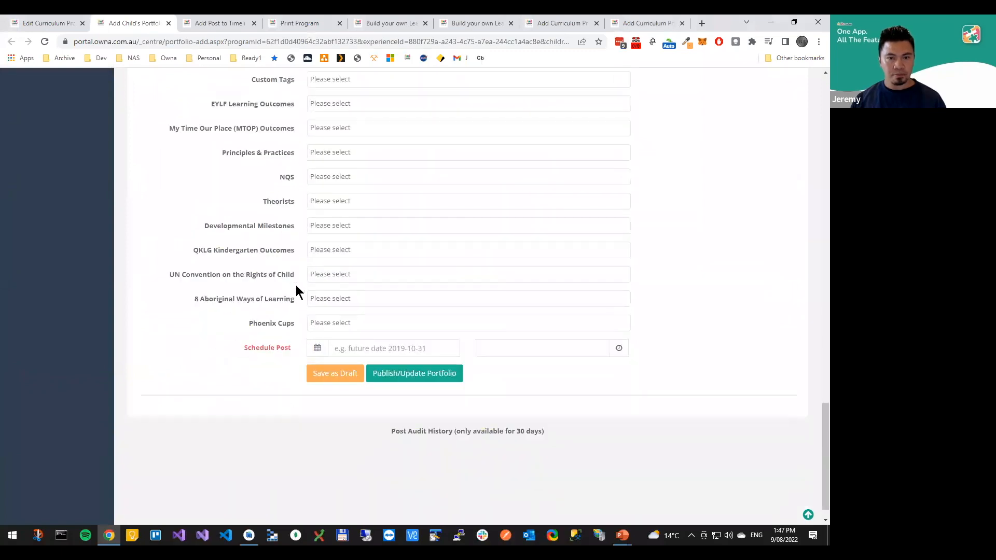
left_click(409, 378)
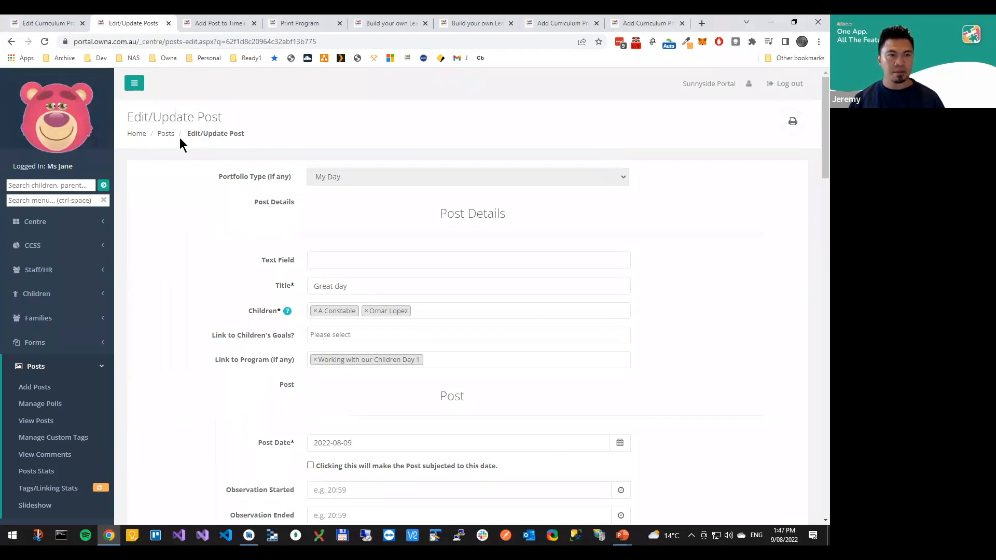
Return to the program, view its summary and stats, and review the link summary, linked images and tagged posts
left_click(39, 24)
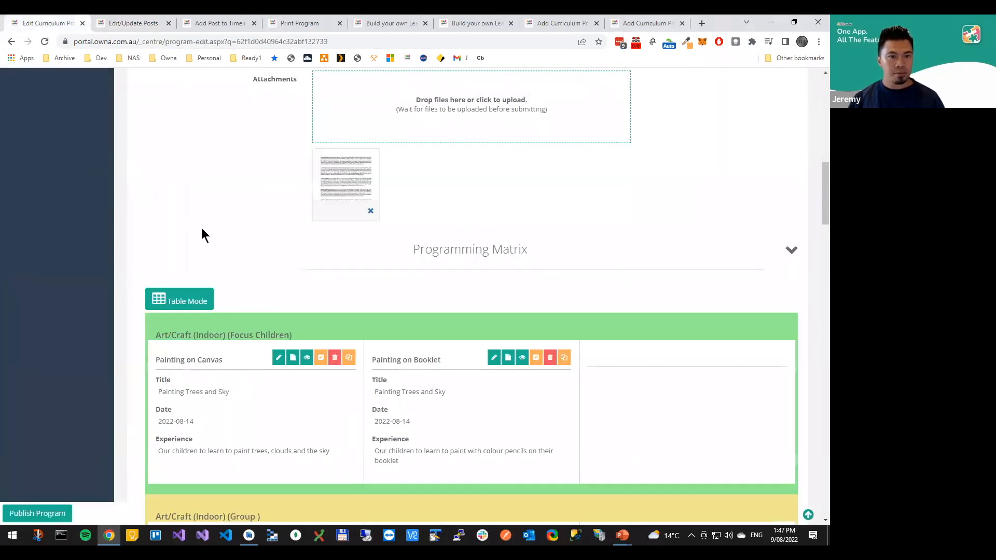
scroll(200, 224, "up", 15)
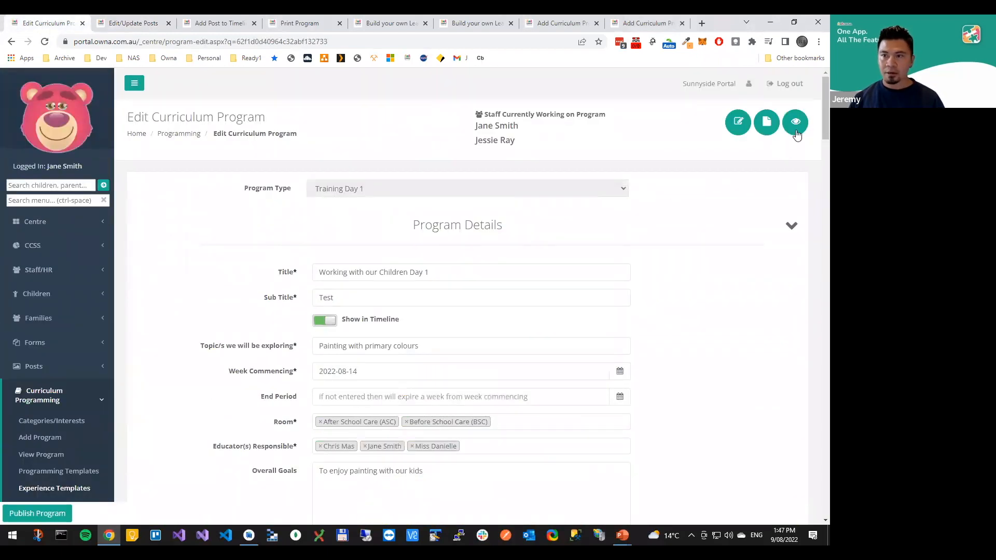
left_click(795, 124)
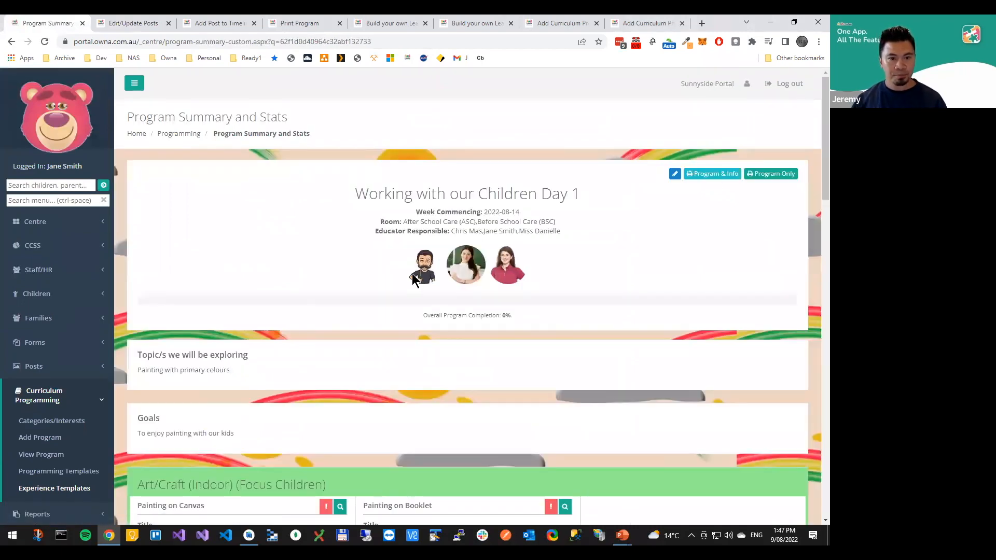
scroll(435, 269, "down", 12)
scroll(443, 263, "down", 10)
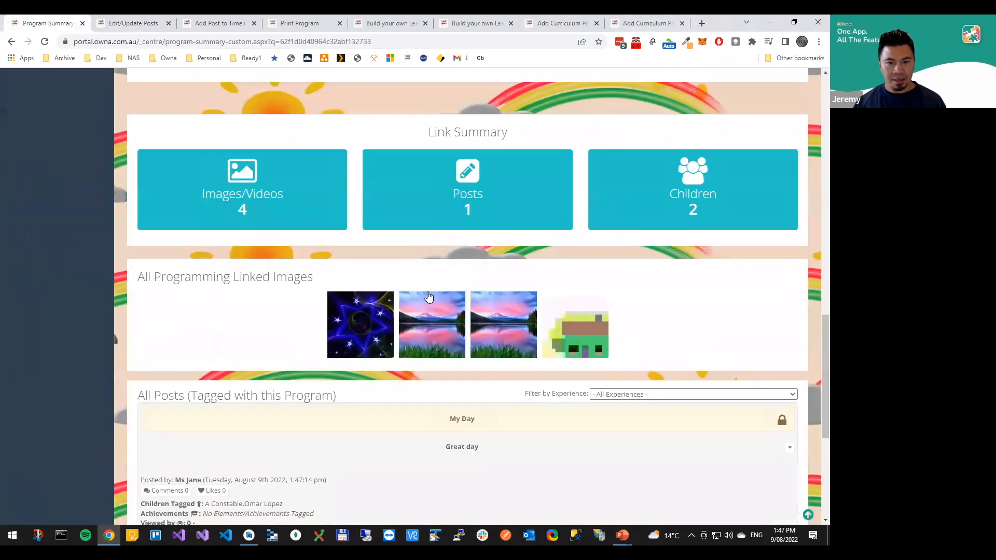
scroll(429, 346, "up", 3)
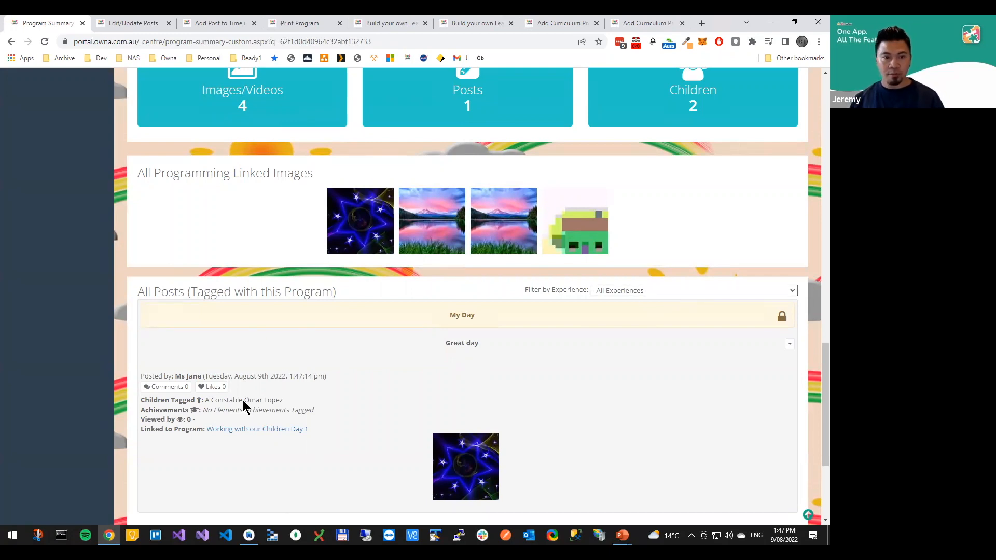
scroll(450, 378, "up", 5)
scroll(451, 378, "up", 15)
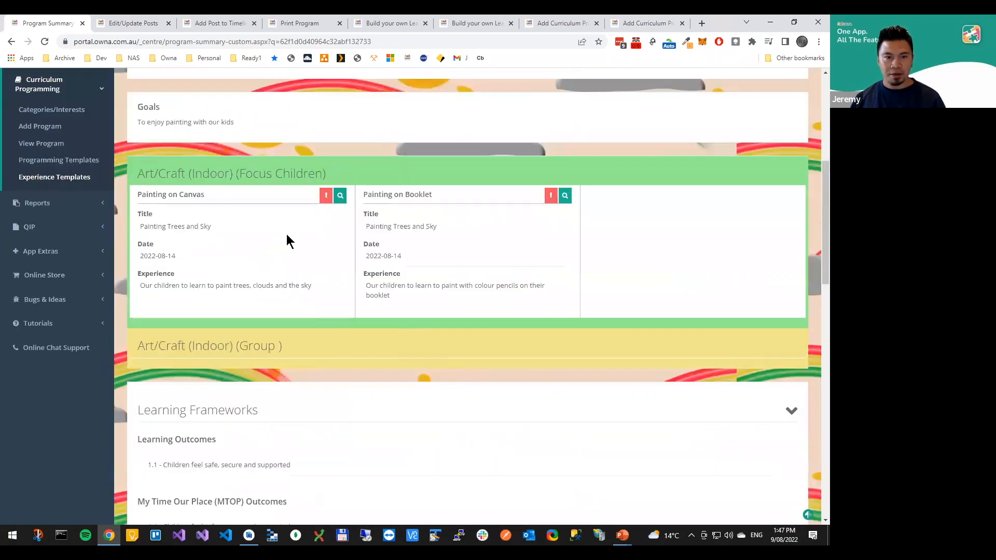
Filter the program's tagged posts by the Painting on Canvas experience, reset the filter to All Experiences and review the summary
scroll(233, 345, "down", 1)
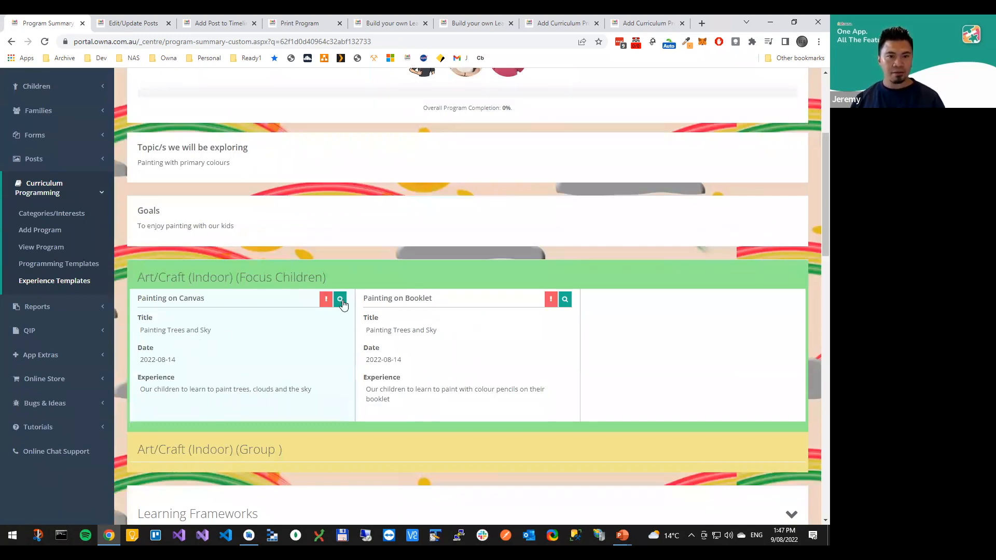
scroll(340, 301, "down", 10)
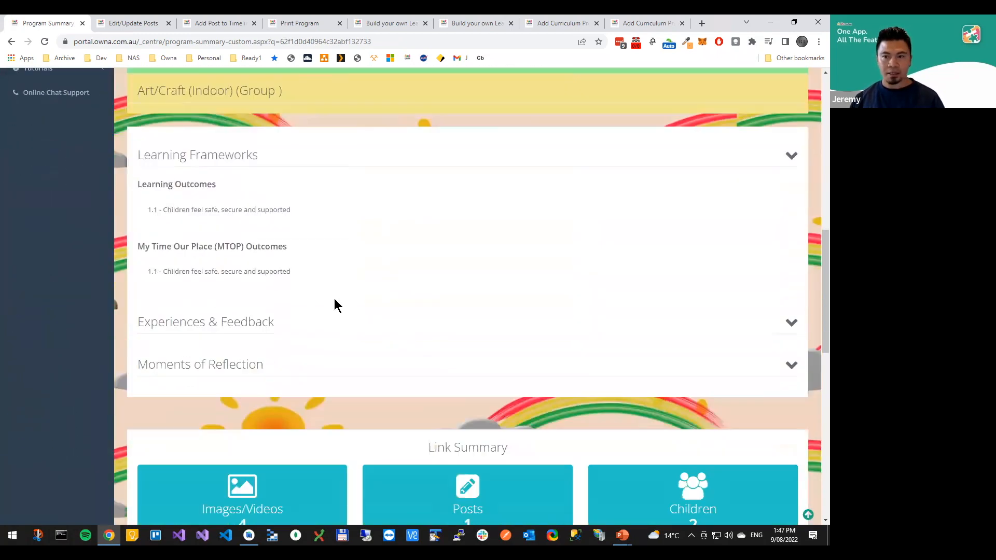
scroll(334, 297, "down", 9)
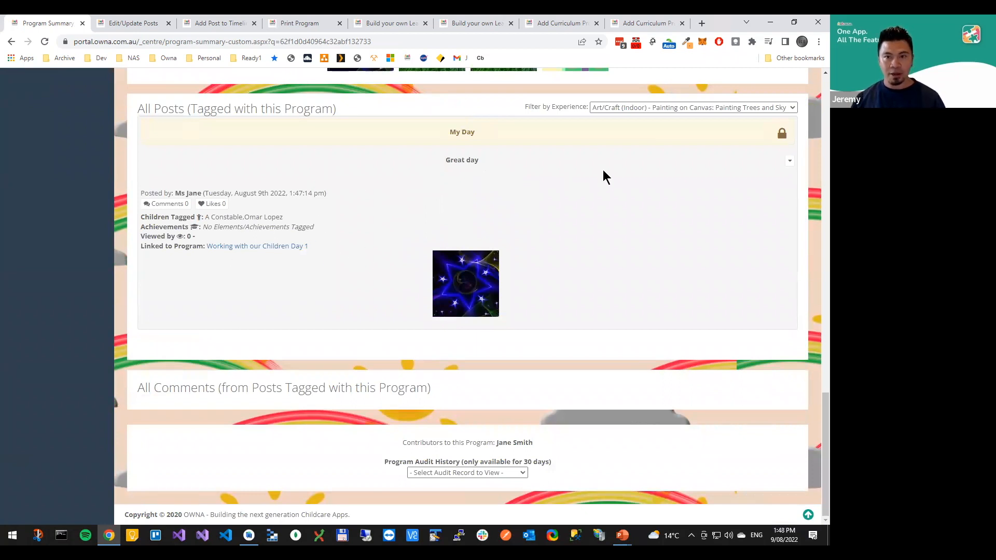
left_click(611, 110)
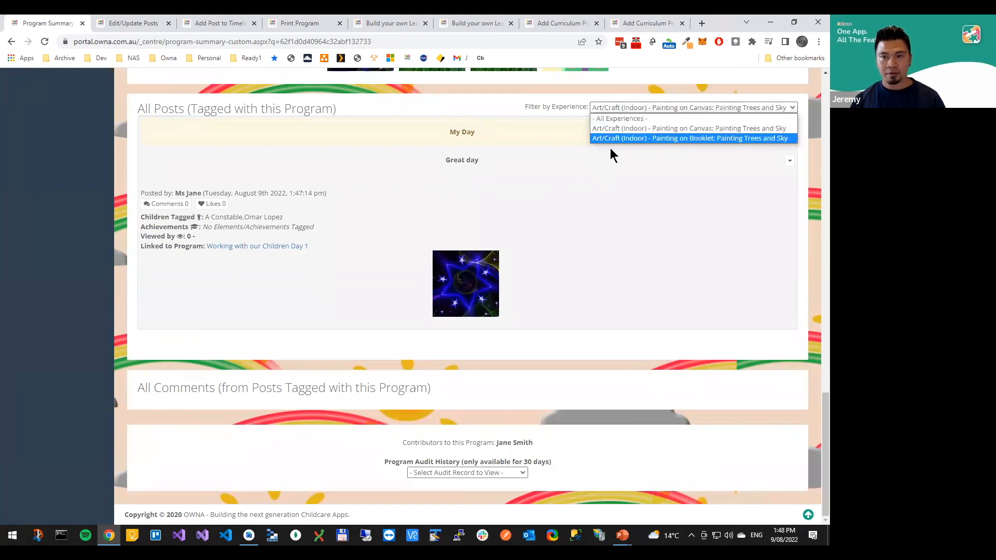
left_click(612, 119)
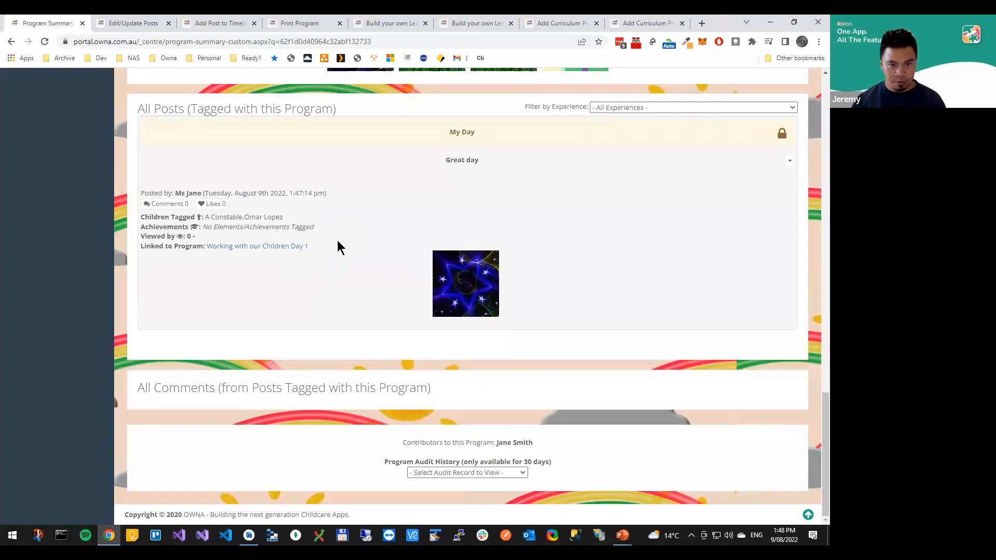
scroll(345, 235, "up", 3)
scroll(423, 363, "up", 1)
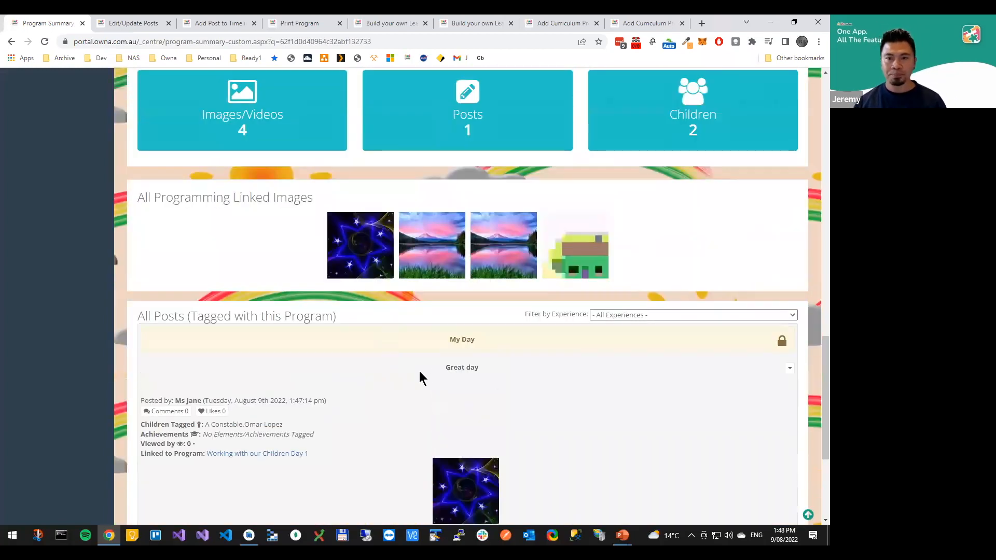
scroll(420, 372, "up", 6)
scroll(439, 373, "up", 10)
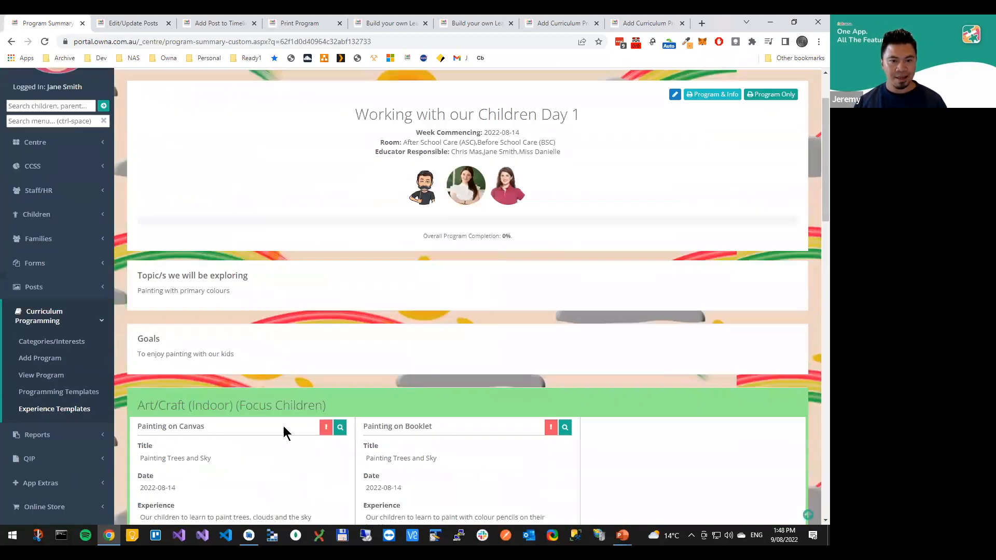
Reopen the program for editing, show the Post and Portfolio link choices for the Painting on Canvas experience and dismiss them
scroll(384, 403, "down", 2)
left_click(674, 71)
scroll(381, 341, "down", 10)
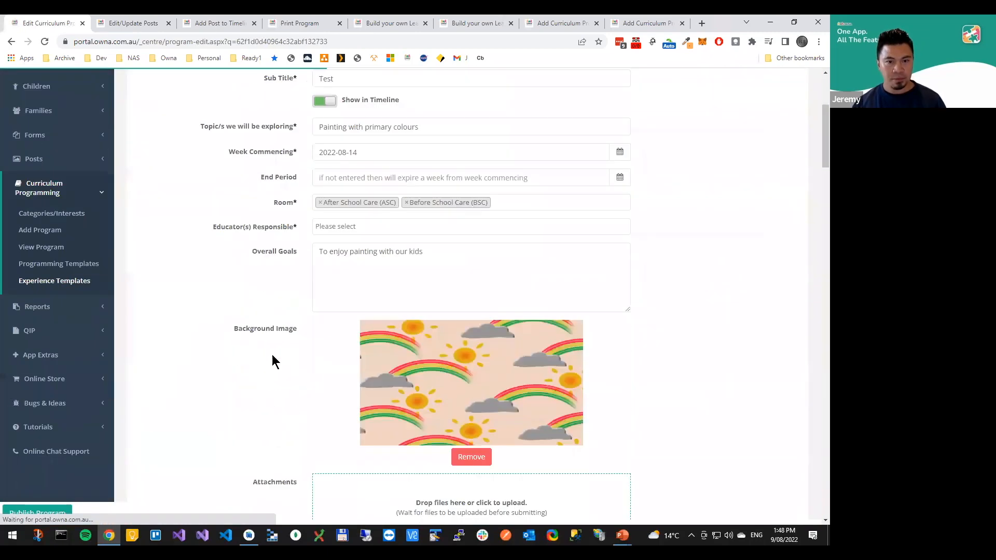
scroll(312, 366, "down", 2)
left_click(293, 252)
left_click(493, 322)
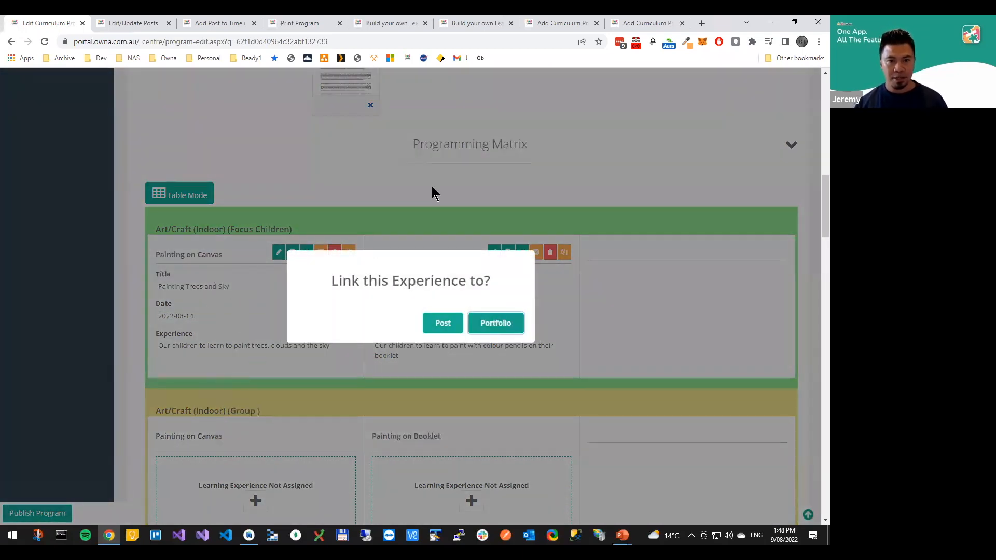
left_click(623, 187)
scroll(691, 165, "up", 10)
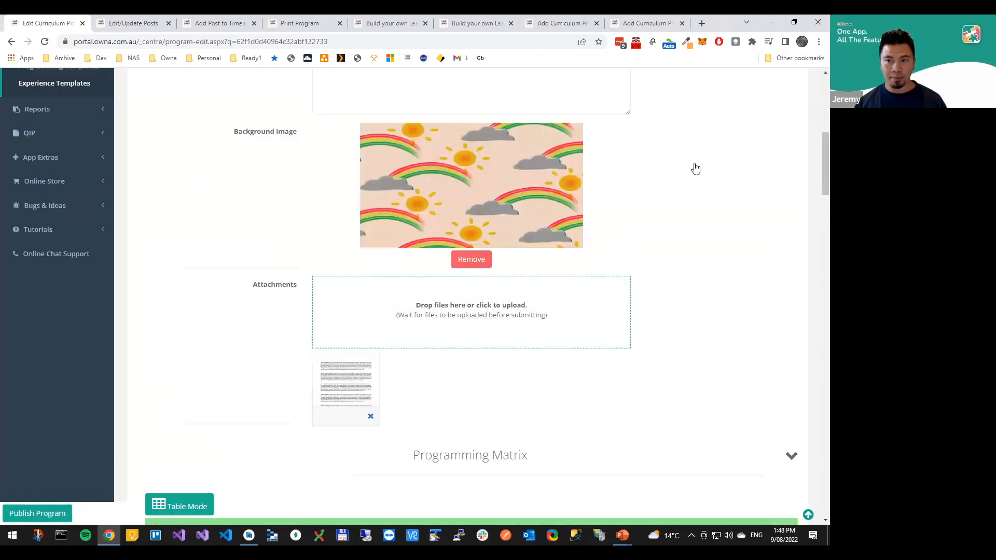
scroll(745, 96, "up", 3)
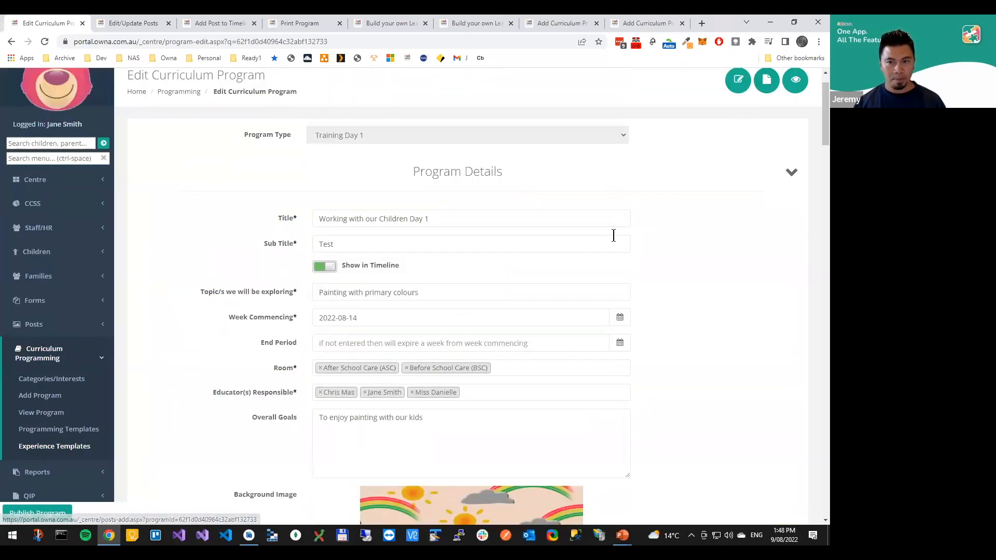
Switch to the Training Agenda slides, advance to tick off Creating Linked Posts, and return to the program's matrix
scroll(622, 236, "down", 4)
scroll(630, 228, "down", 7)
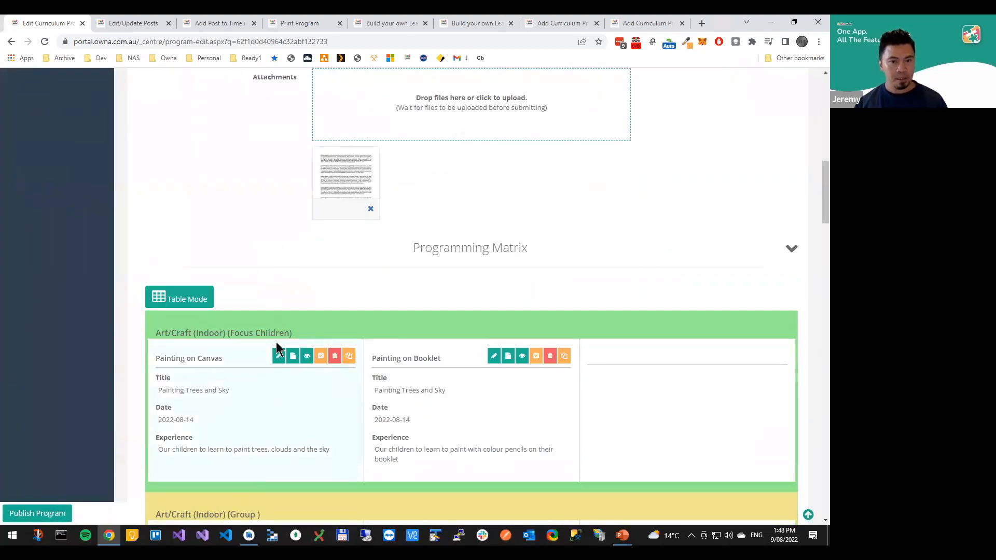
key("alt+Tab")
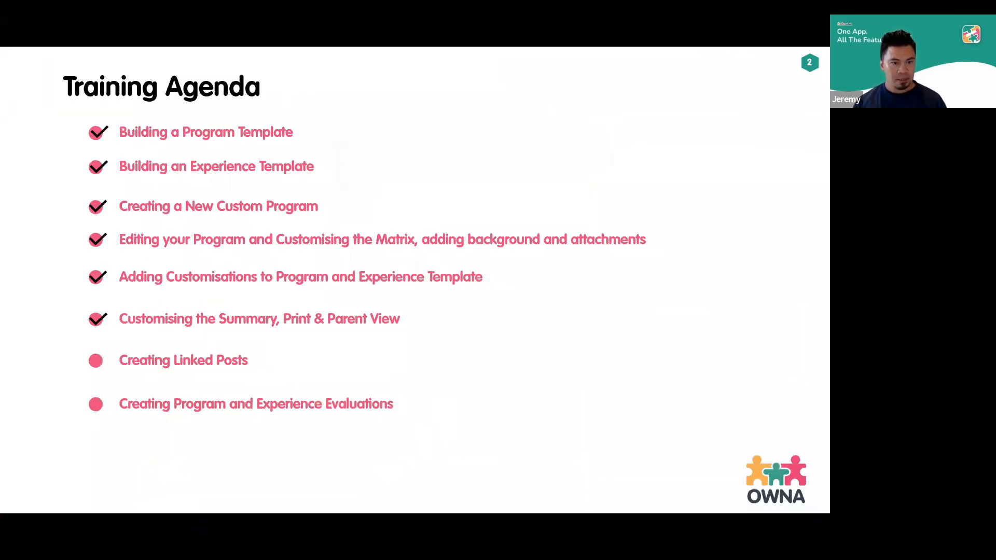
key("Right")
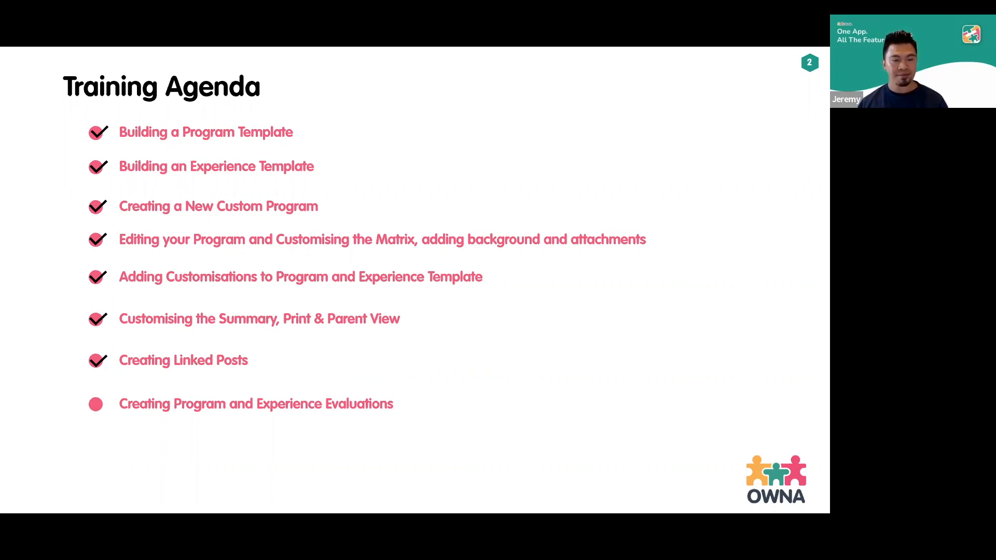
key("alt+Tab")
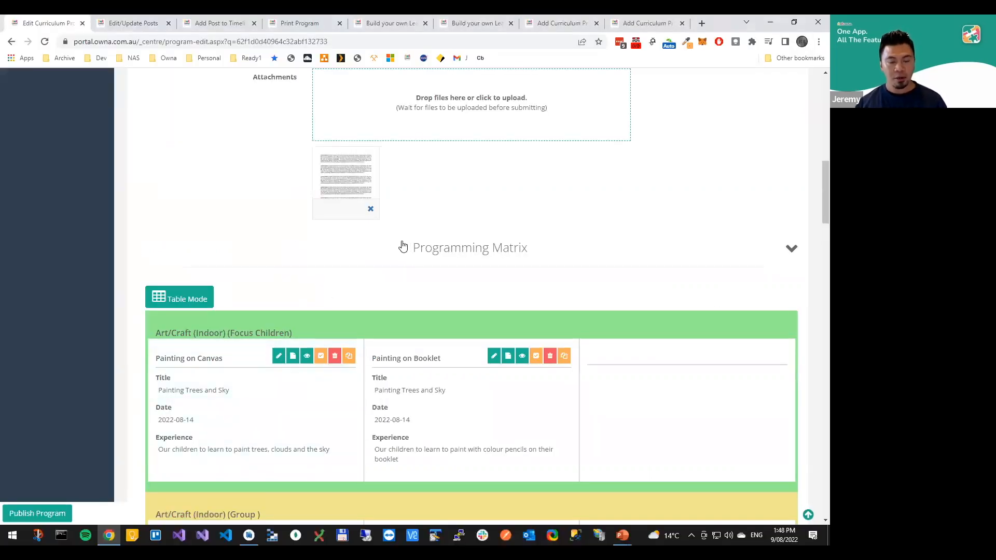
Open the Painting on Canvas experience under Art/Craft (Indoor) (Focus Children), show its Evaluation field and cancel without saving
scroll(431, 240, "up", 8)
scroll(263, 306, "down", 11)
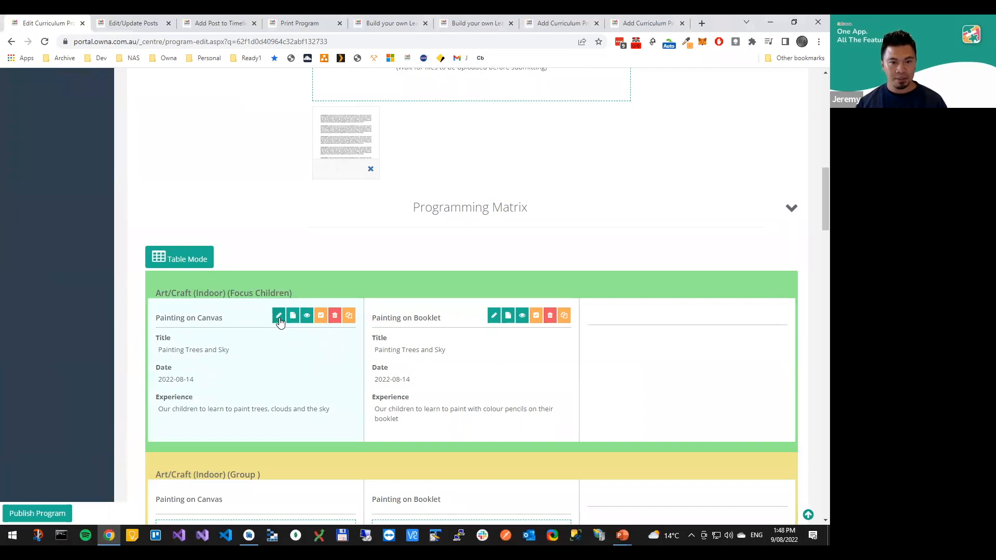
left_click(278, 317)
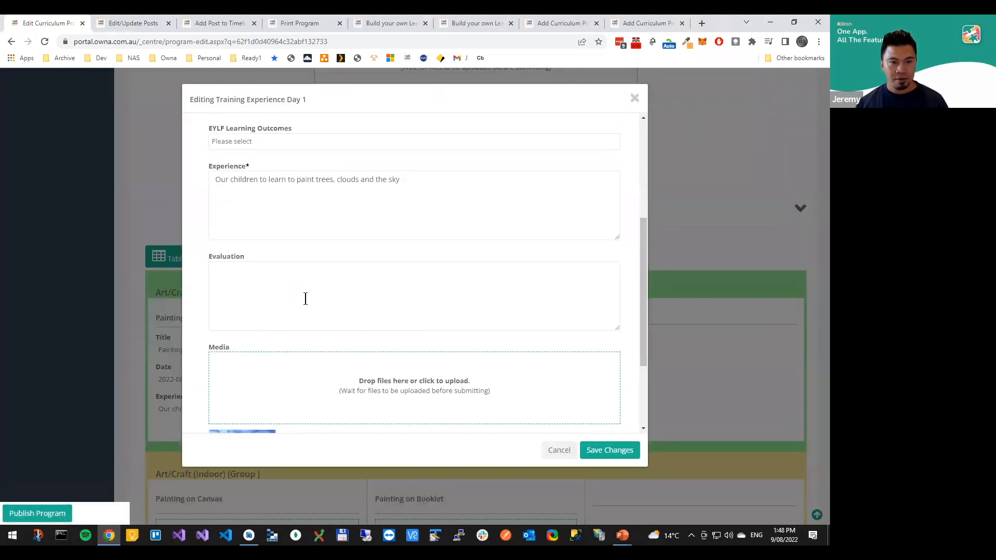
left_click(234, 267)
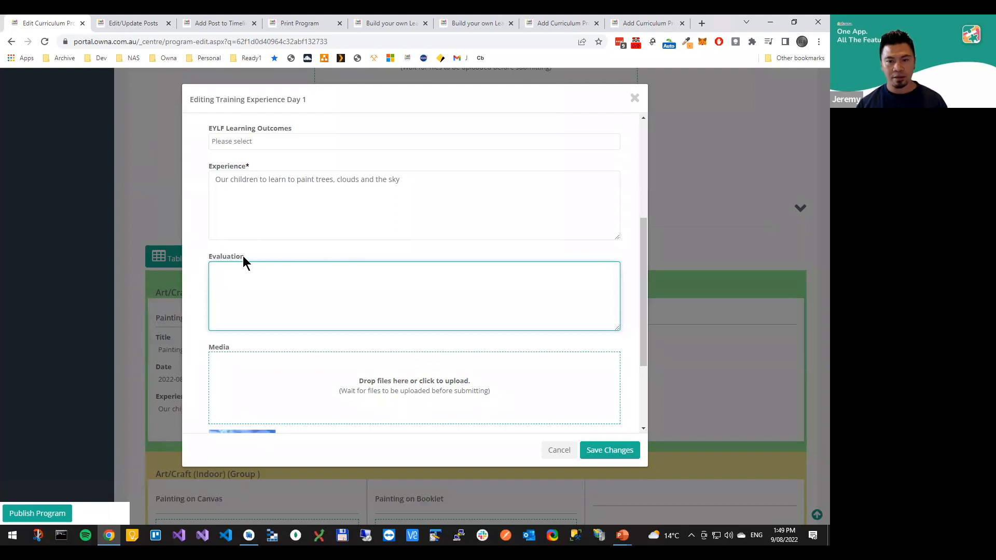
left_click(554, 451)
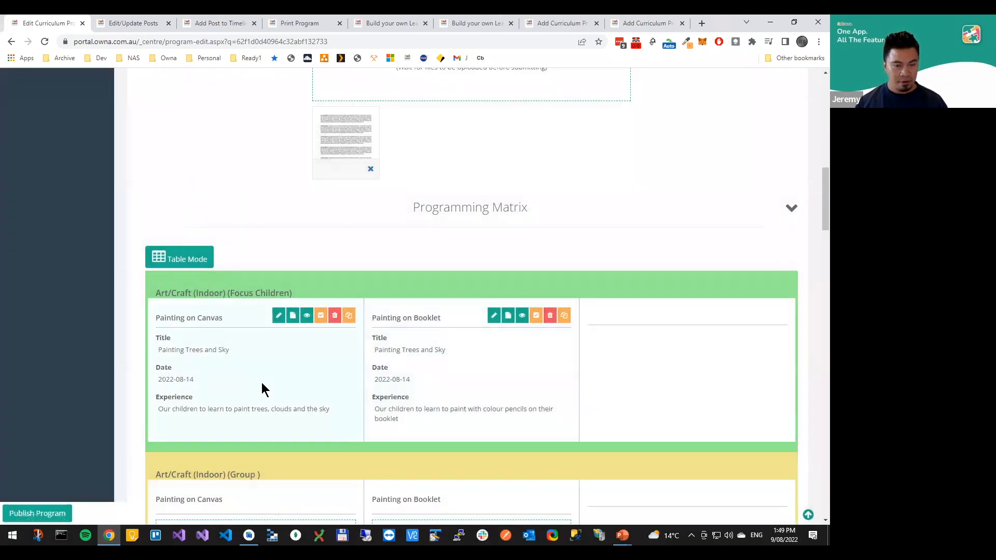
Mark the Painting on Canvas experience under Art/Craft (Indoor) (Focus Children) as completed
left_click(320, 316)
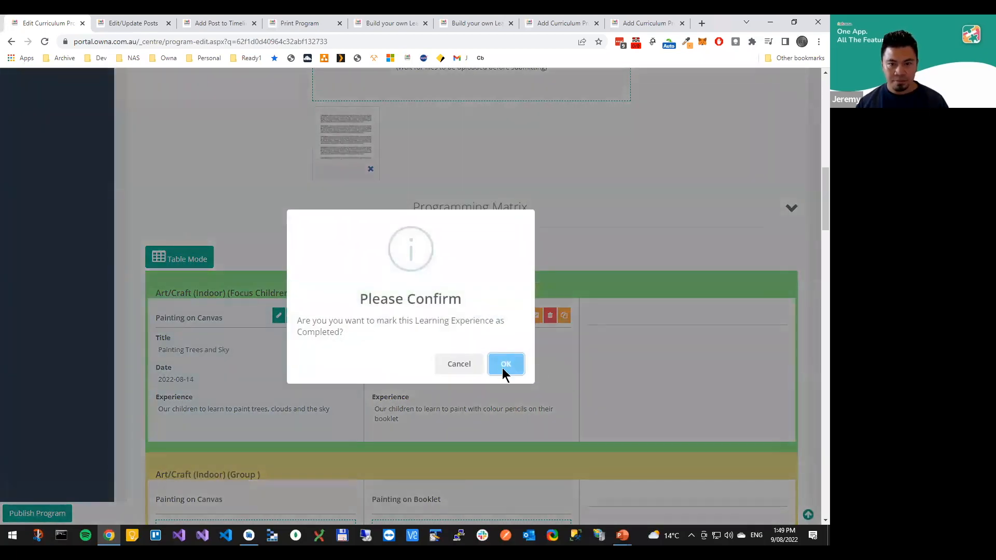
left_click(503, 366)
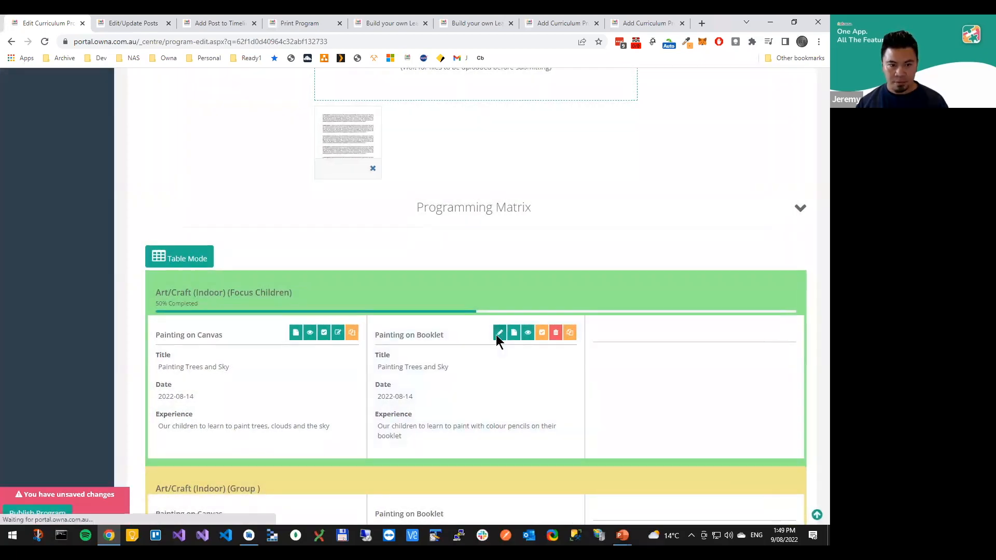
left_click(495, 334)
scroll(423, 328, "down", 2)
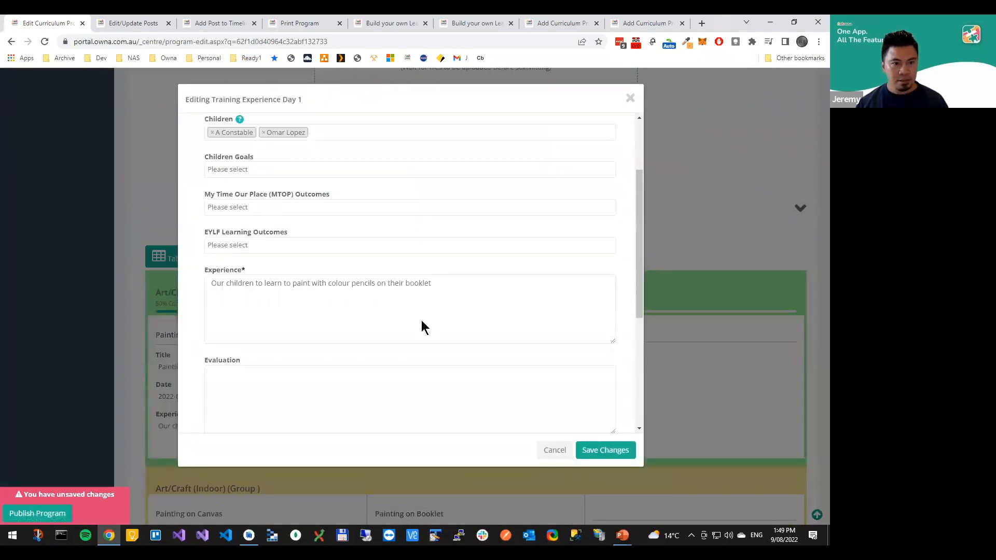
left_click(555, 450)
Mark the Painting on Booklet experience under Art/Craft (Indoor) (Focus Children) as completed and publish the program
left_click(536, 334)
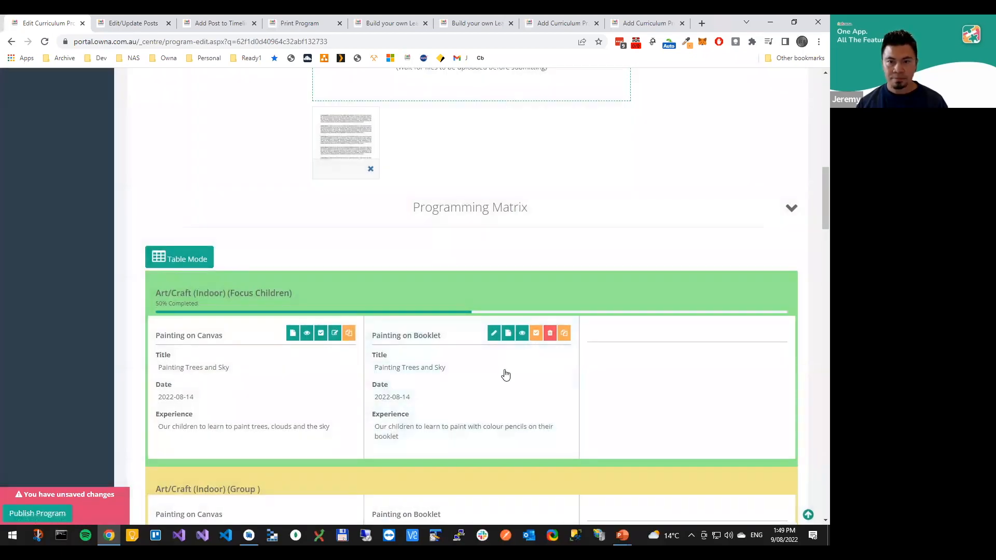
left_click(504, 365)
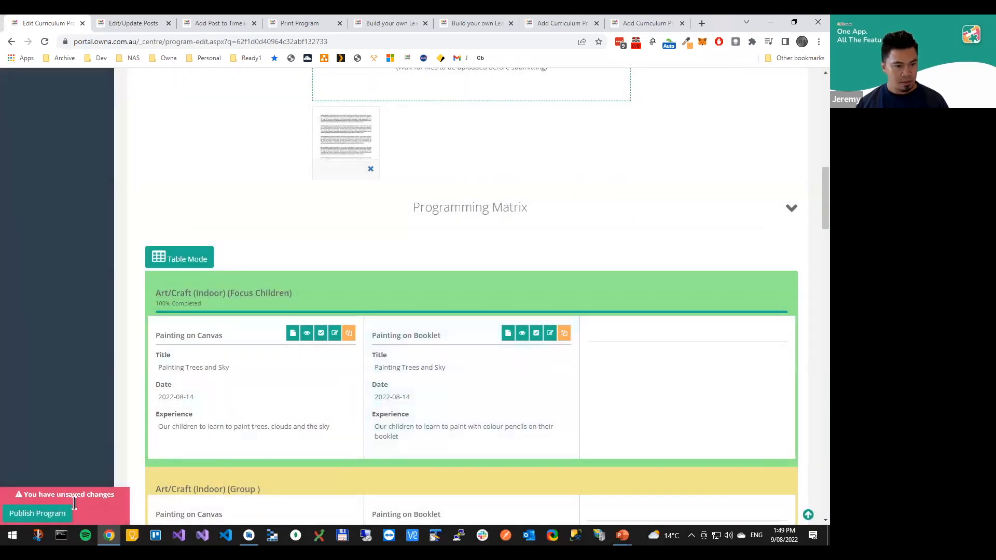
left_click(37, 513)
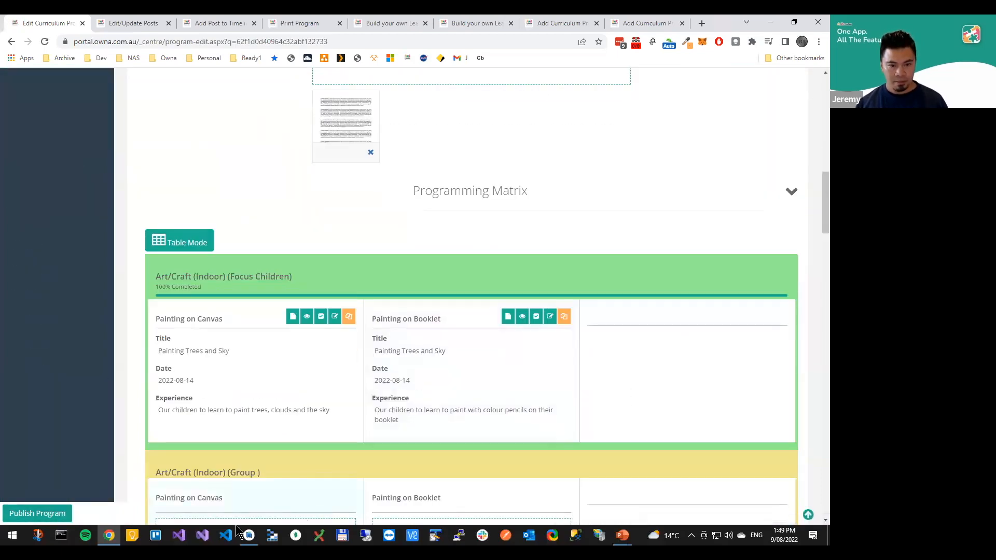
Switch to the phone emulator, open the program from the Timeline and review its experiences and Parent Feedback fields in the parent view
left_click(251, 537)
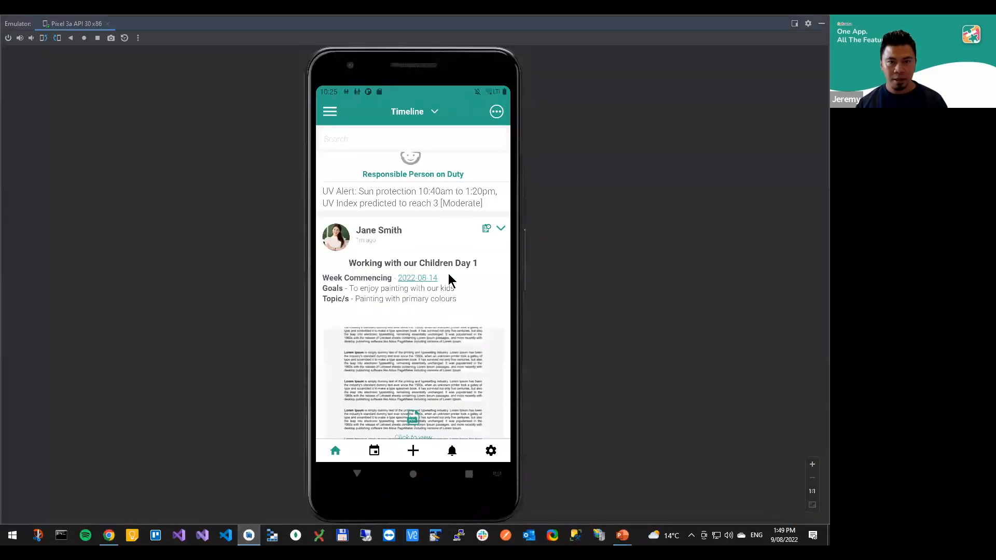
left_click(470, 229)
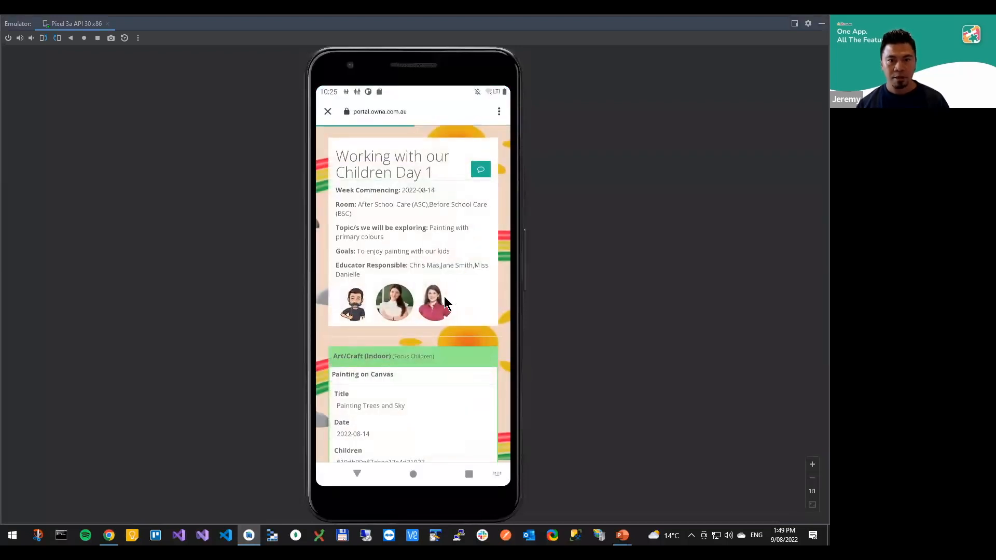
scroll(454, 280, "down", 3)
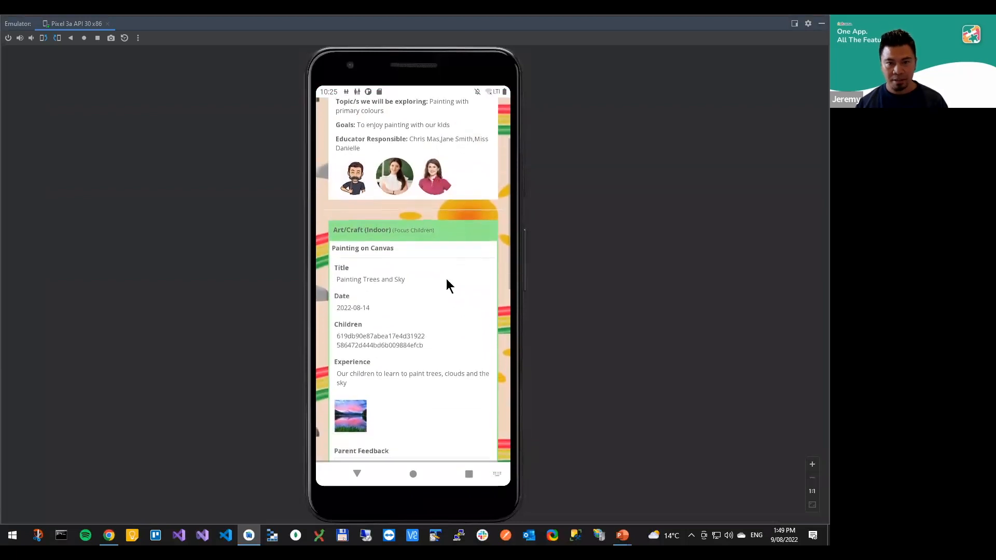
scroll(452, 341, "up", 3)
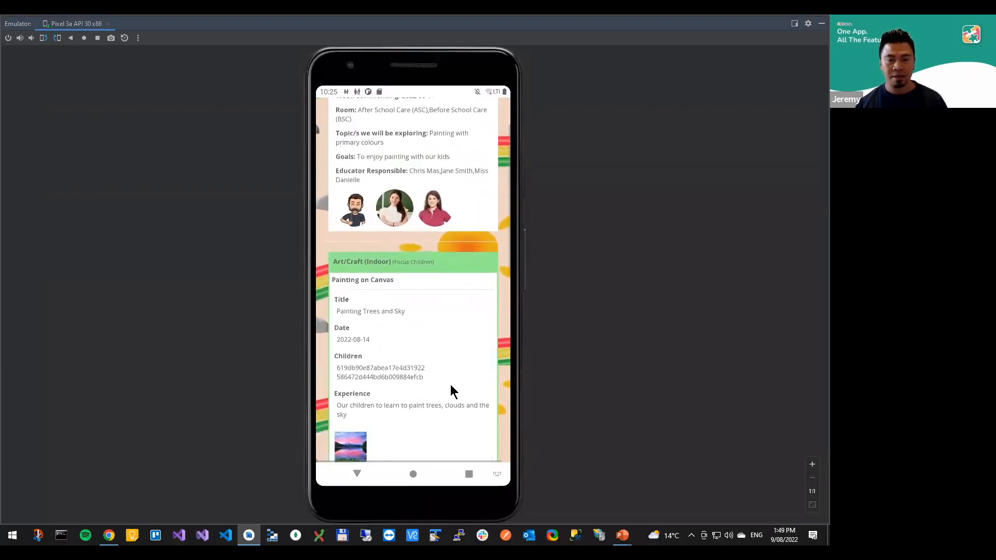
scroll(438, 291, "down", 5)
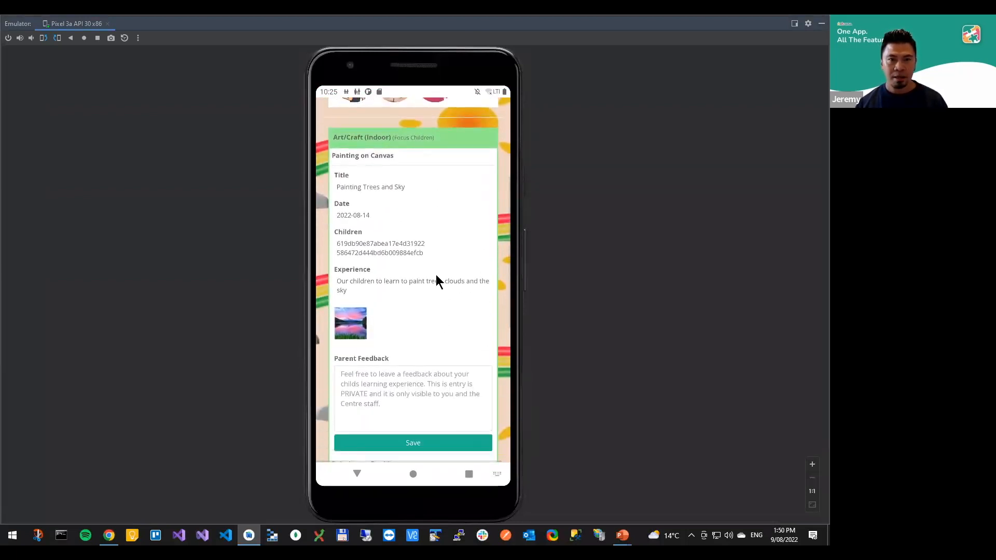
scroll(435, 309, "up", 3)
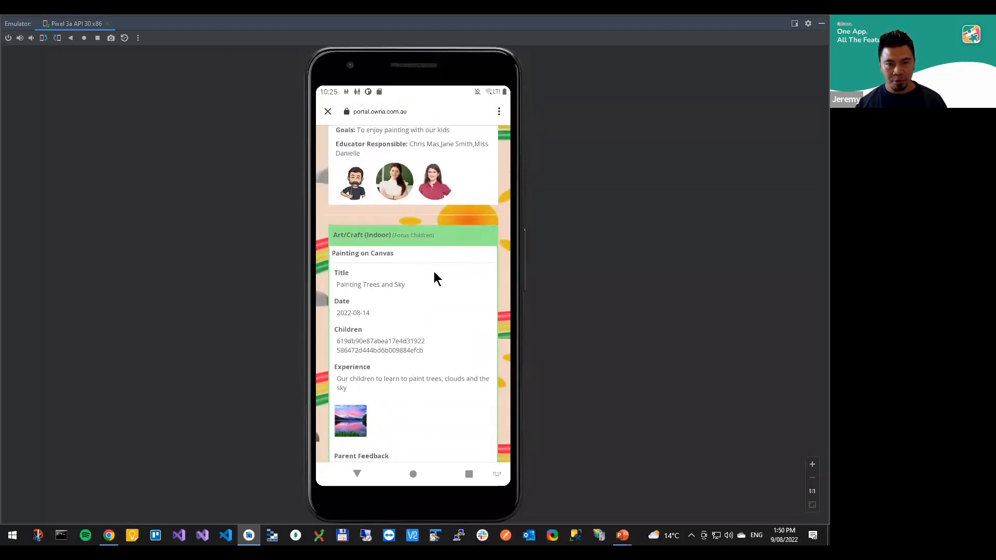
scroll(430, 260, "down", 2)
scroll(426, 220, "down", 3)
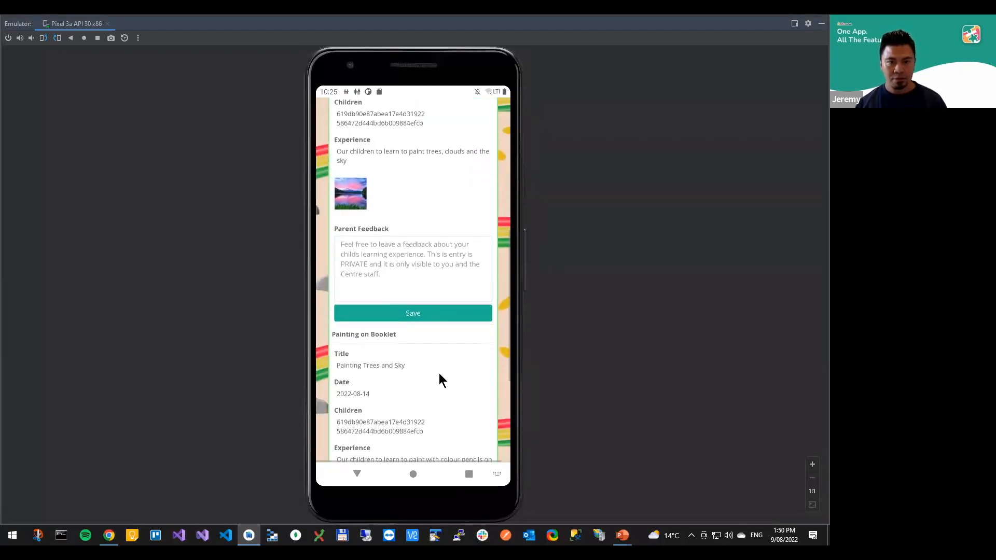
scroll(425, 259, "up", 2)
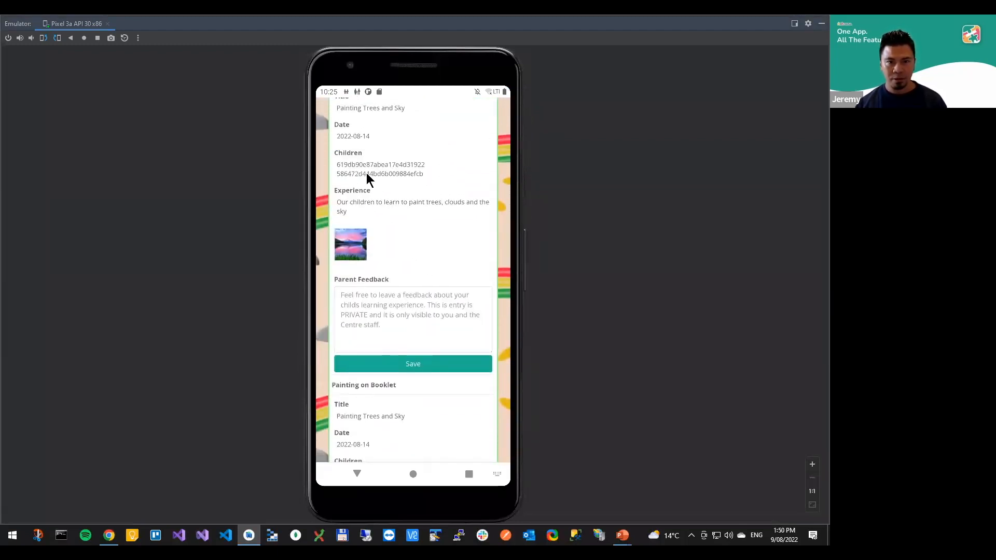
scroll(408, 239, "up", 6)
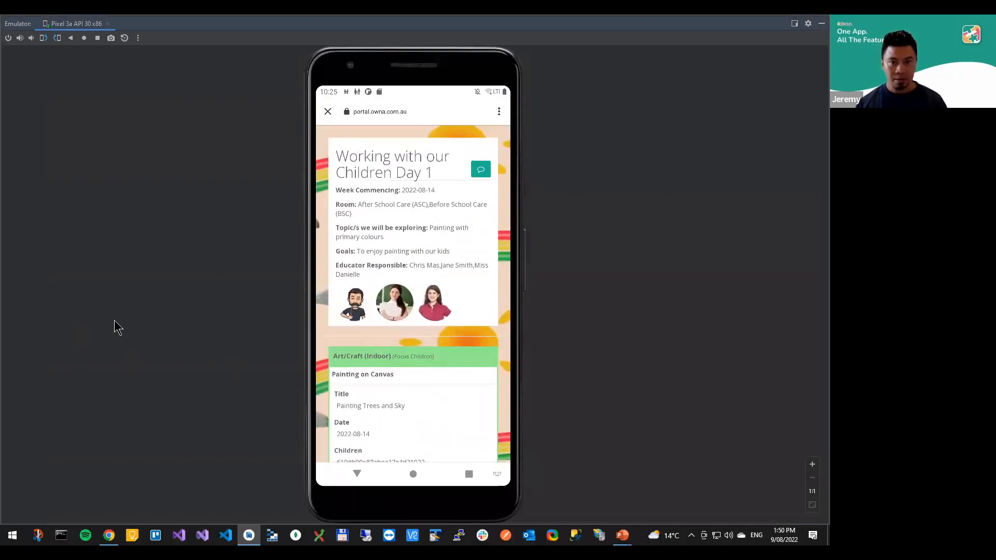
Return to the program in the browser and start a new staff evaluation for the whole program
key("alt+Tab")
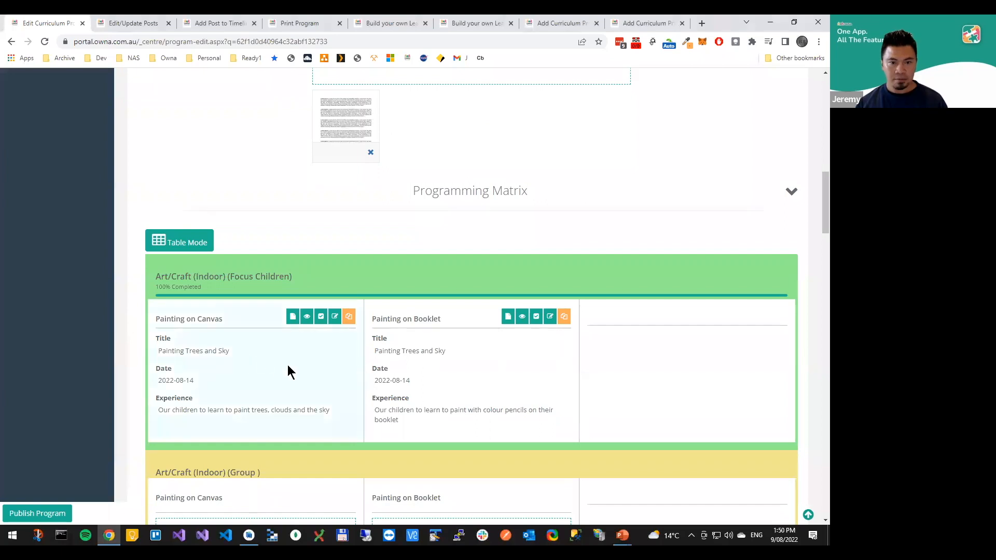
scroll(308, 358, "down", 1)
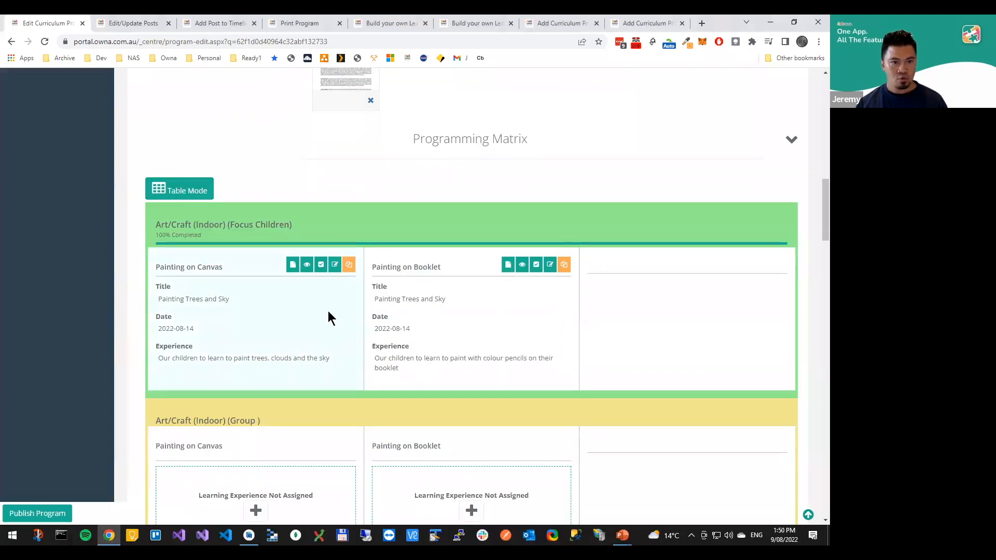
scroll(331, 293, "down", 1)
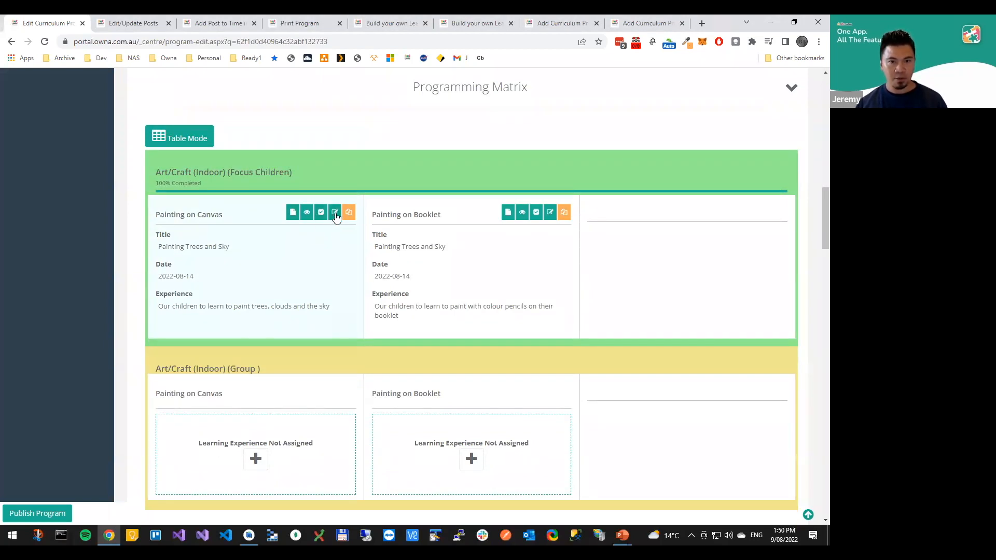
scroll(416, 301, "up", 12)
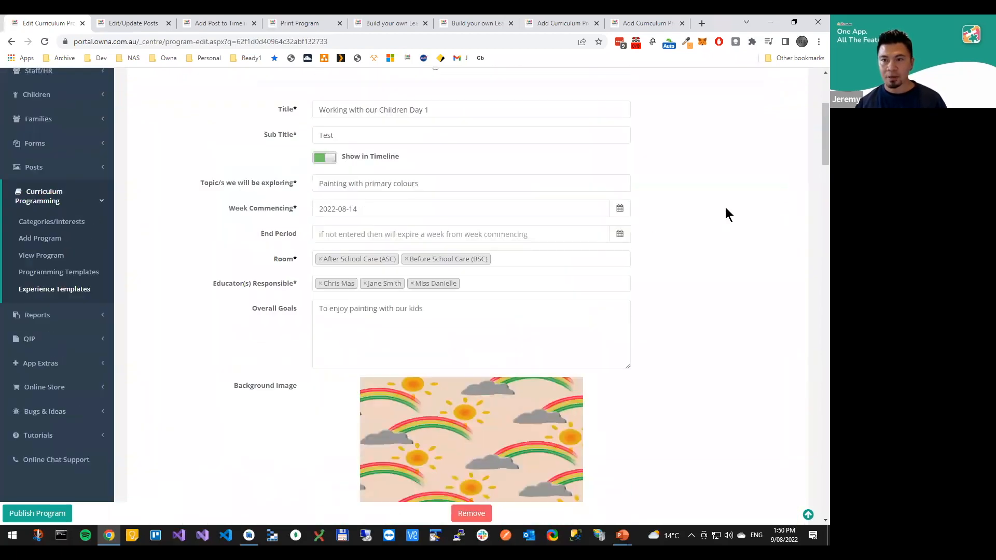
scroll(726, 181, "up", 5)
left_click(729, 129)
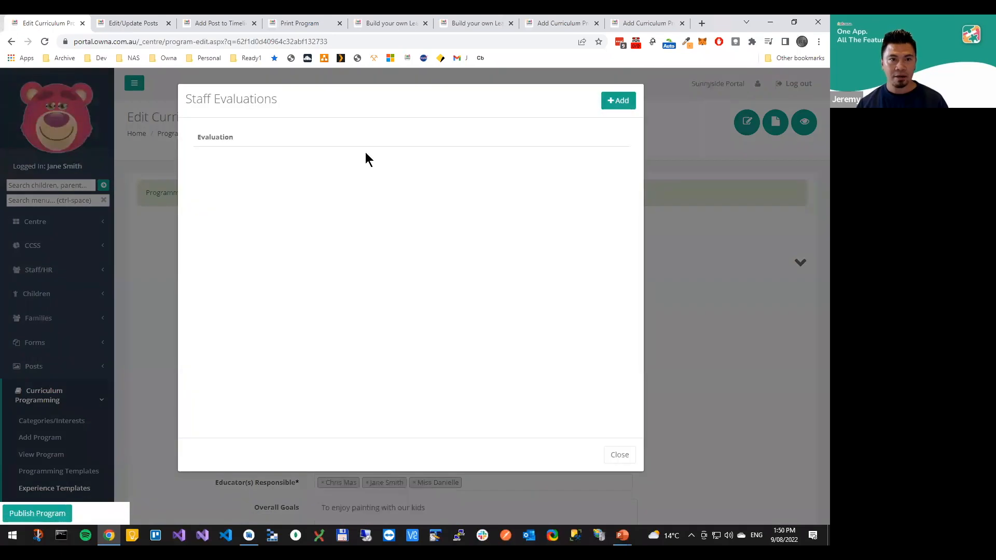
left_click(618, 100)
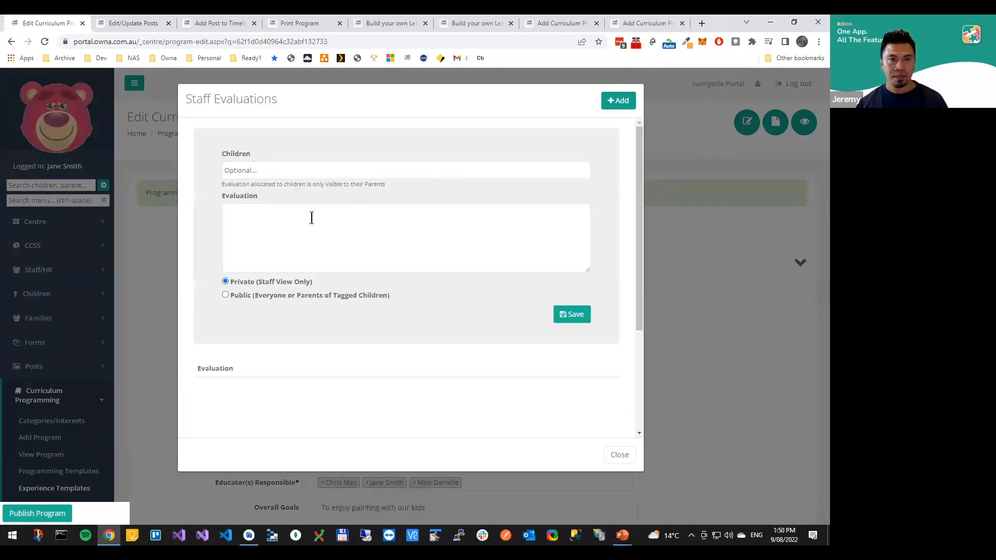
Tag a child in the staff evaluation and enter the text "Did extremely well painting the sky"
left_click(304, 170)
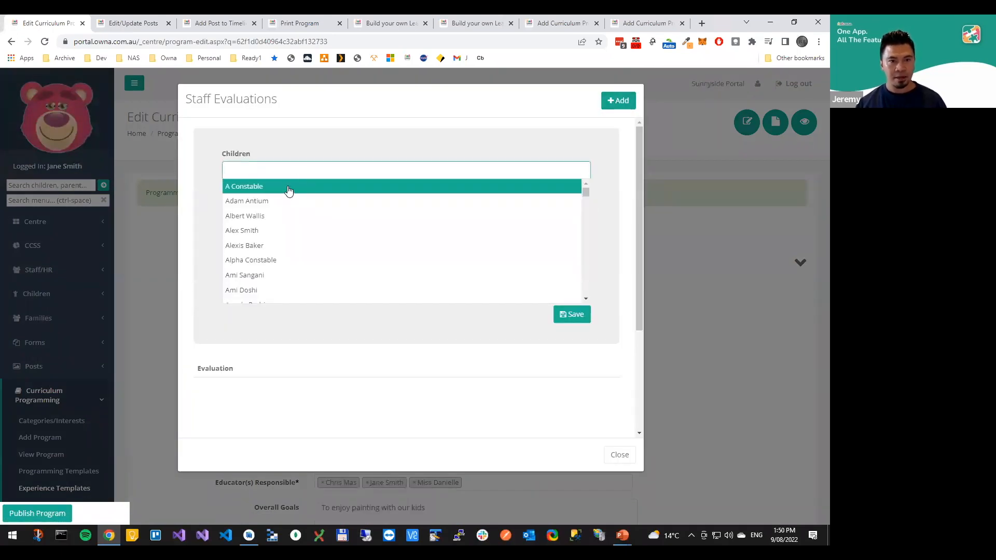
left_click(285, 189)
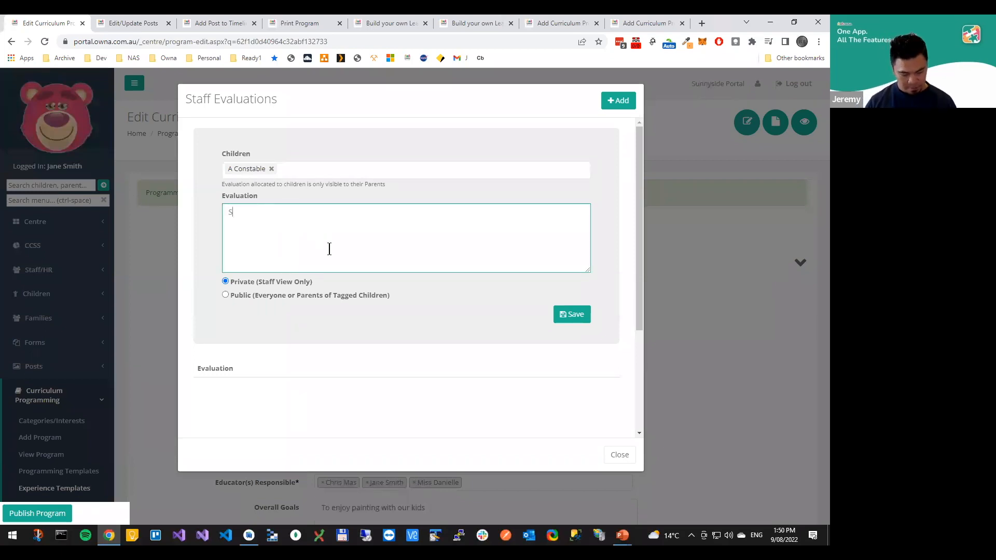
type("extremely well")
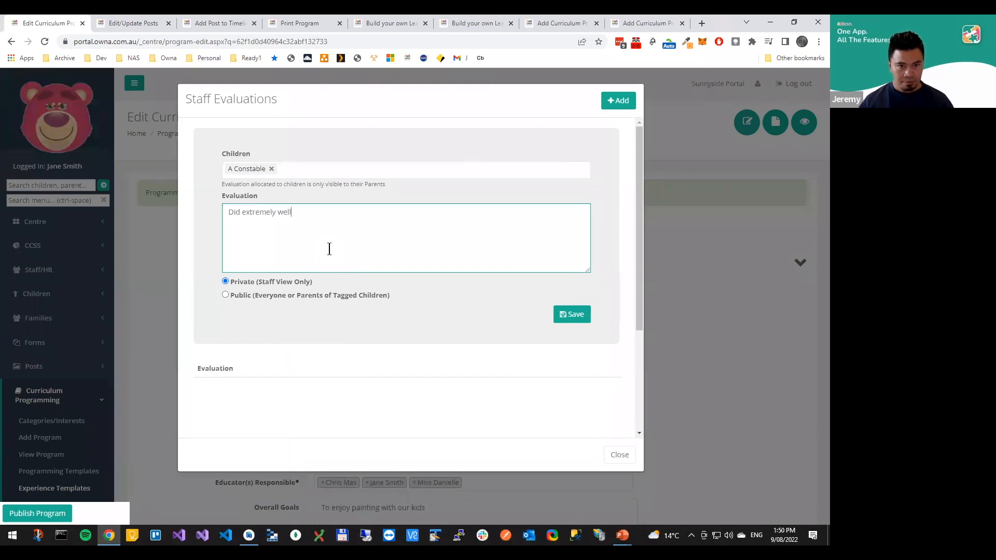
type(" painting")
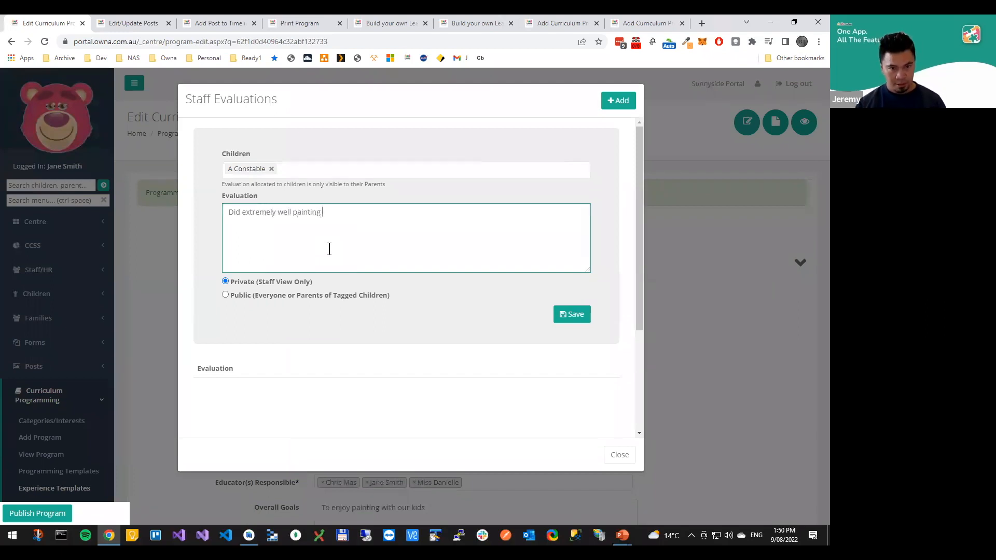
type(" the sky")
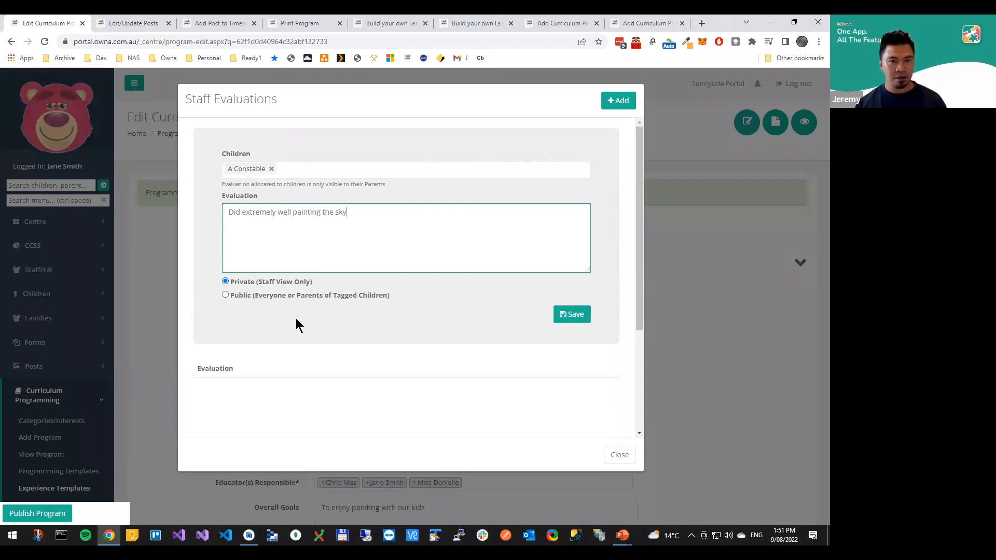
Remove the tagged child from the overall program evaluation, keep it Private (Staff View Only), save it and close Staff Evaluations
left_click(242, 295)
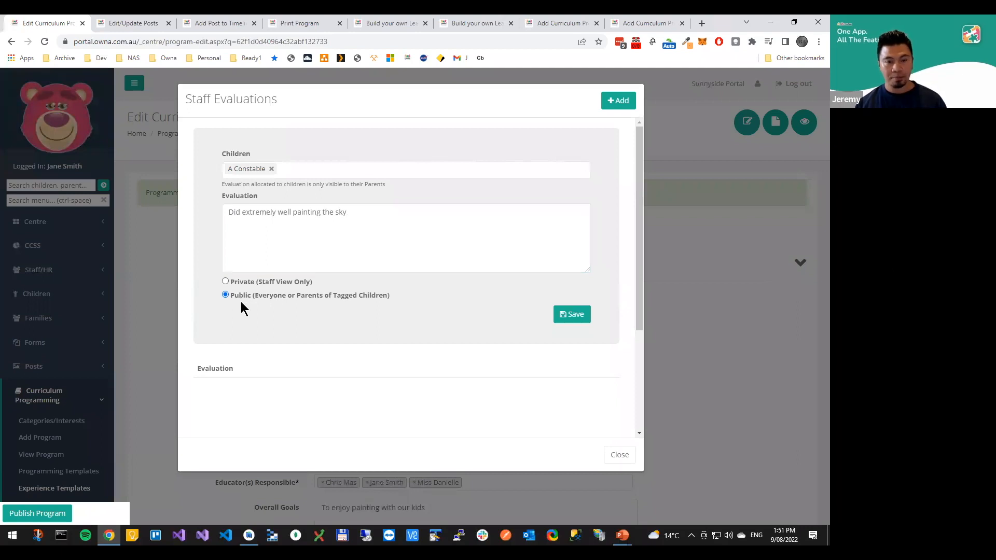
left_click(271, 170)
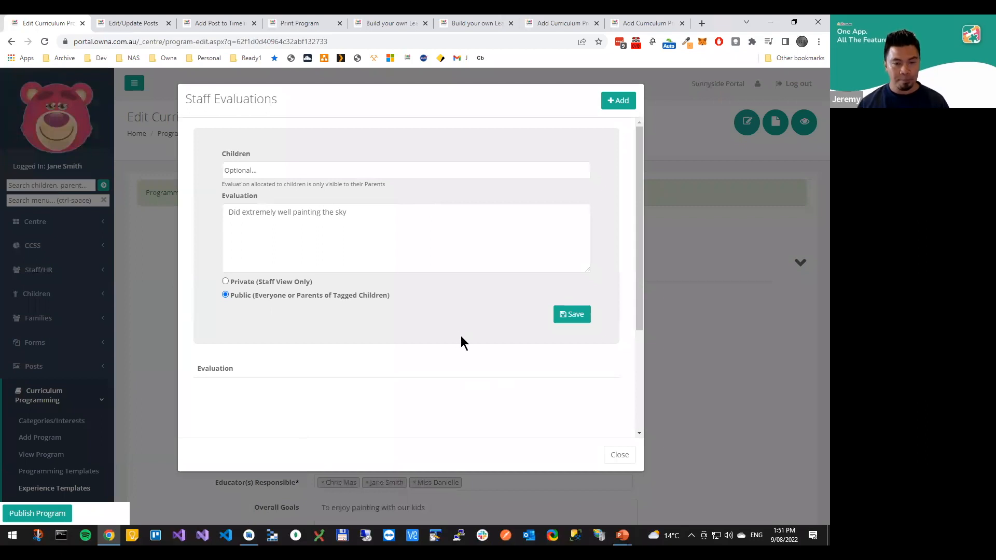
left_click(264, 282)
left_click(576, 315)
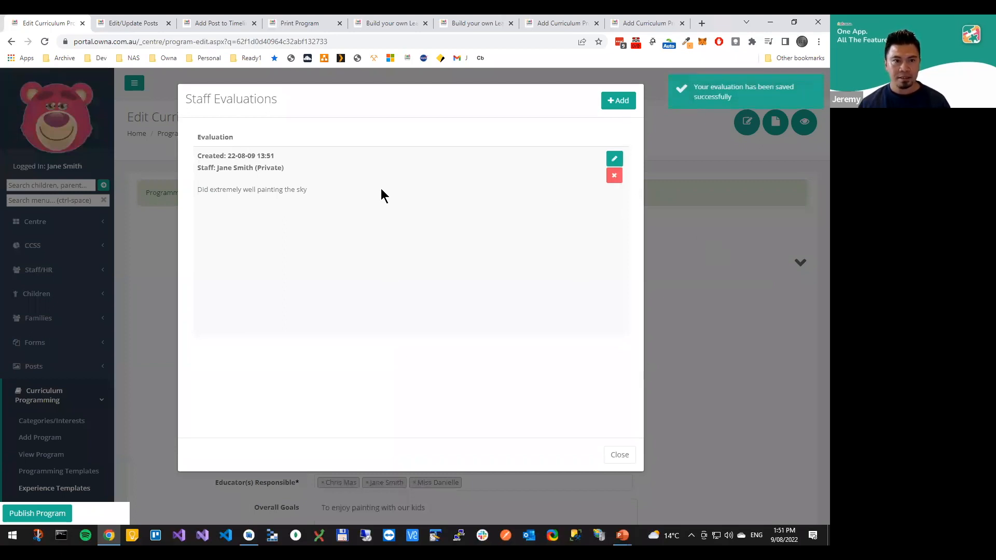
left_click(726, 248)
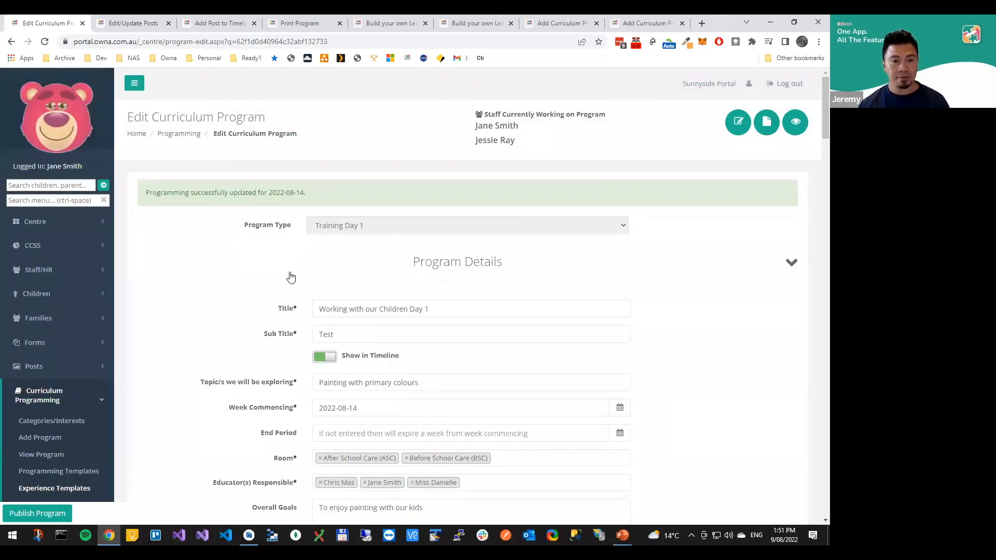
Start a staff evaluation for the Painting on Canvas experience under Art/Craft (Indoor) (Focus Children) and tag a child in it
scroll(324, 260, "down", 7)
scroll(343, 269, "down", 9)
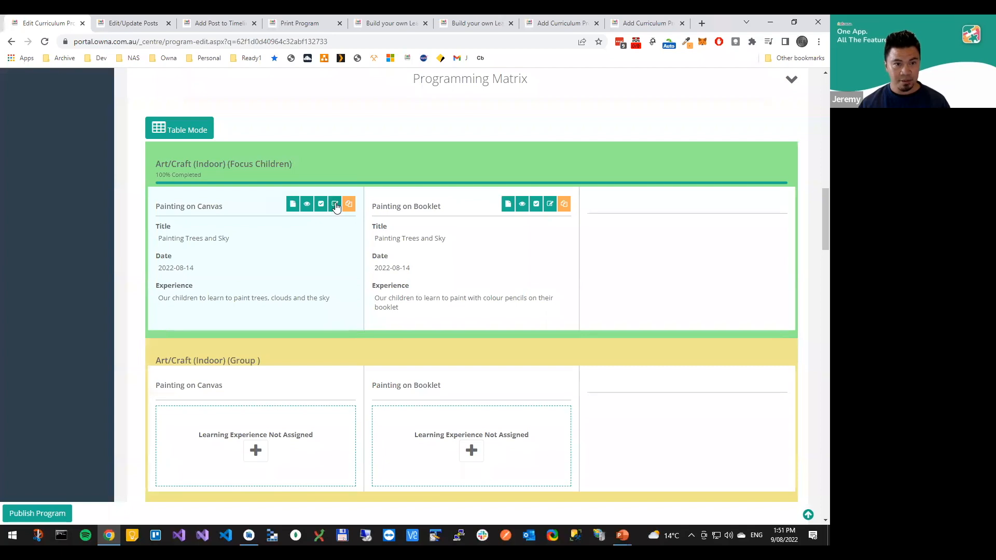
left_click(335, 203)
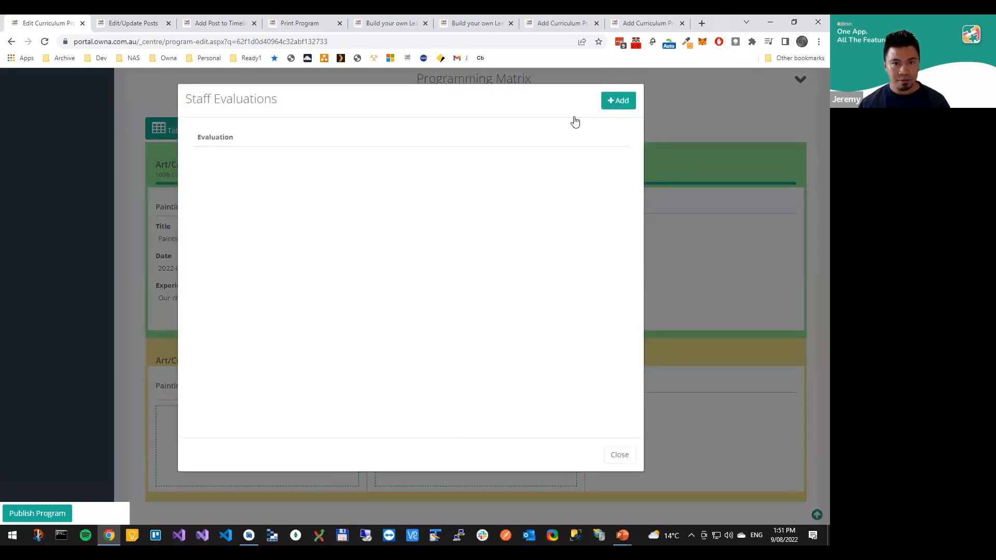
left_click(291, 178)
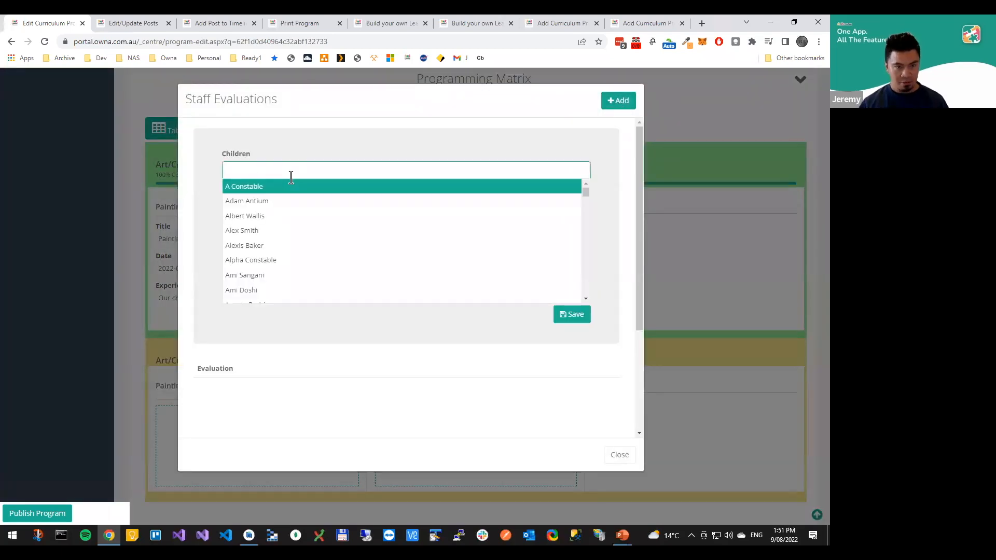
type("omar")
left_click(289, 187)
left_click(291, 235)
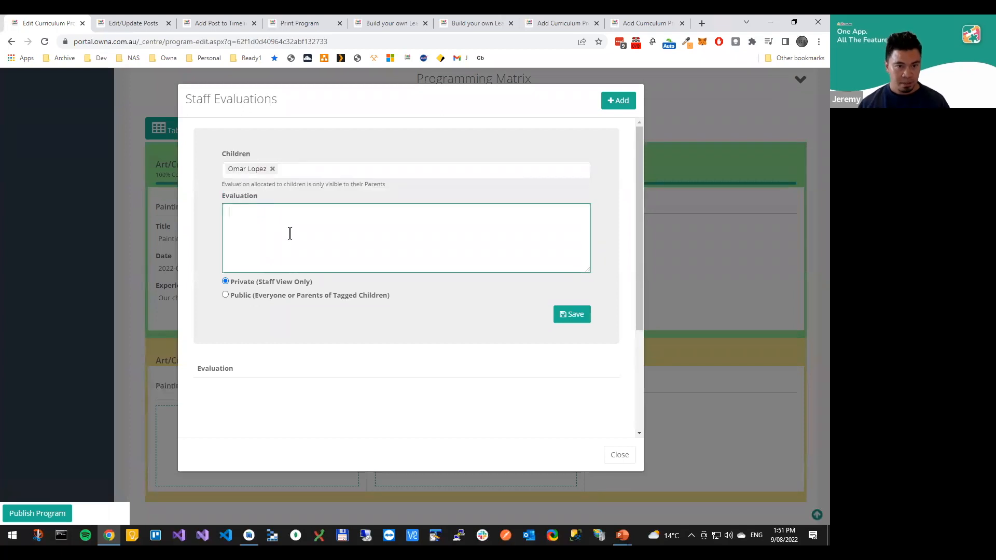
Enter the evaluation "He was extremely proud of his painting", make it Public (Everyone or Parents of Tagged Children), save it and close Staff Evaluations
type("He wa")
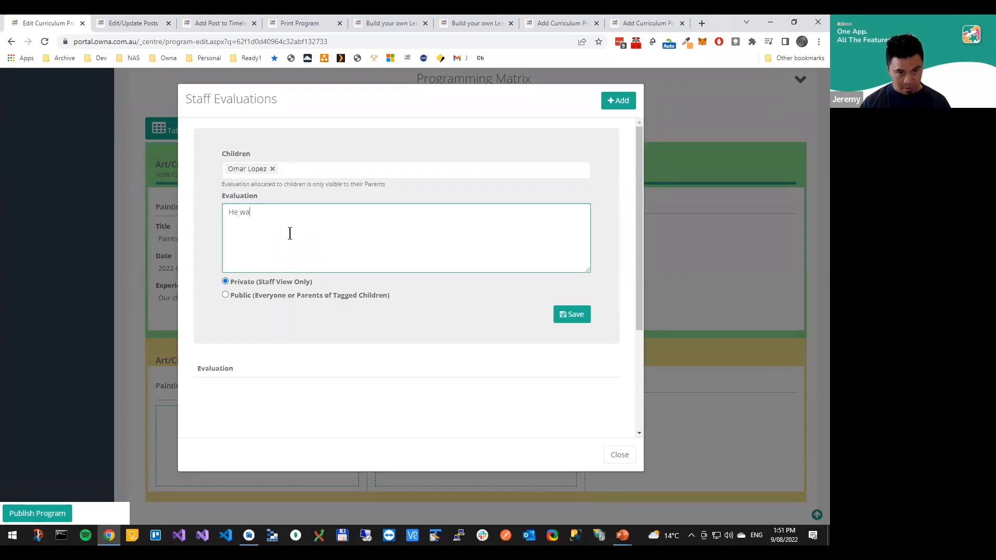
type("s extremely prod")
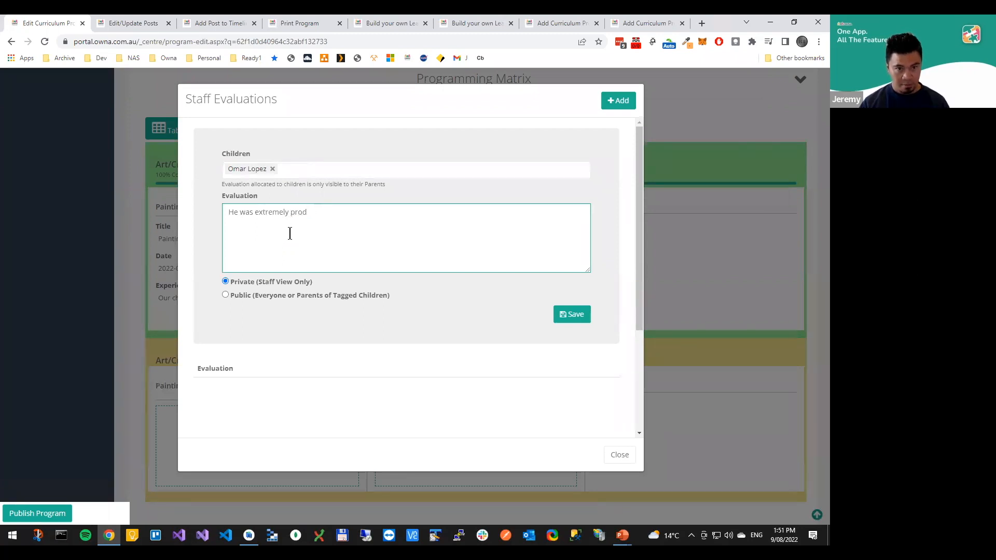
type("u of his painting")
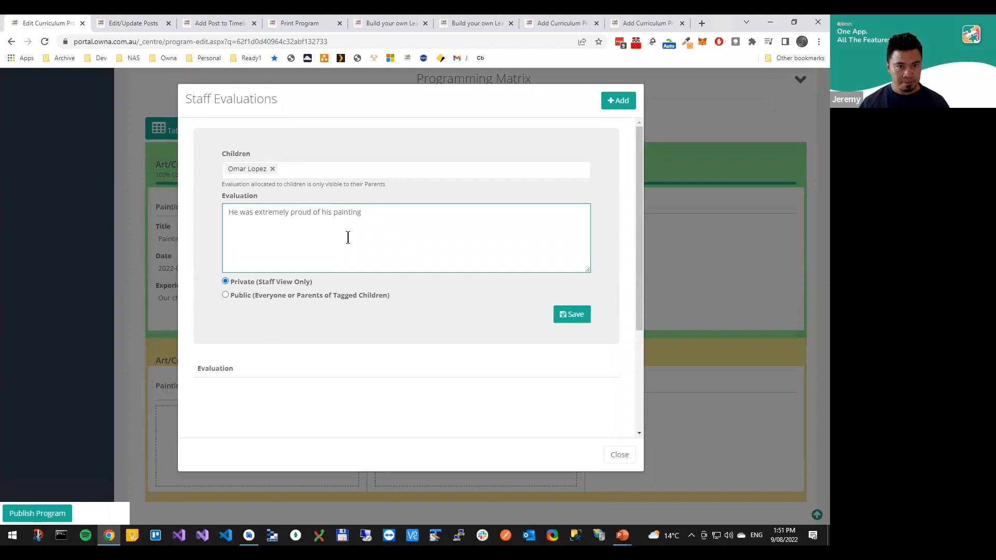
left_click(326, 296)
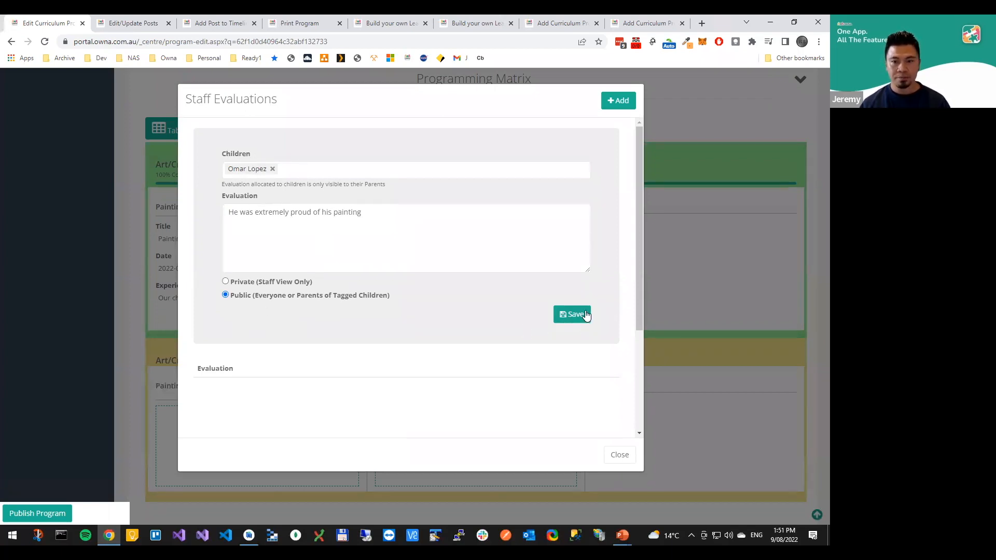
left_click(582, 314)
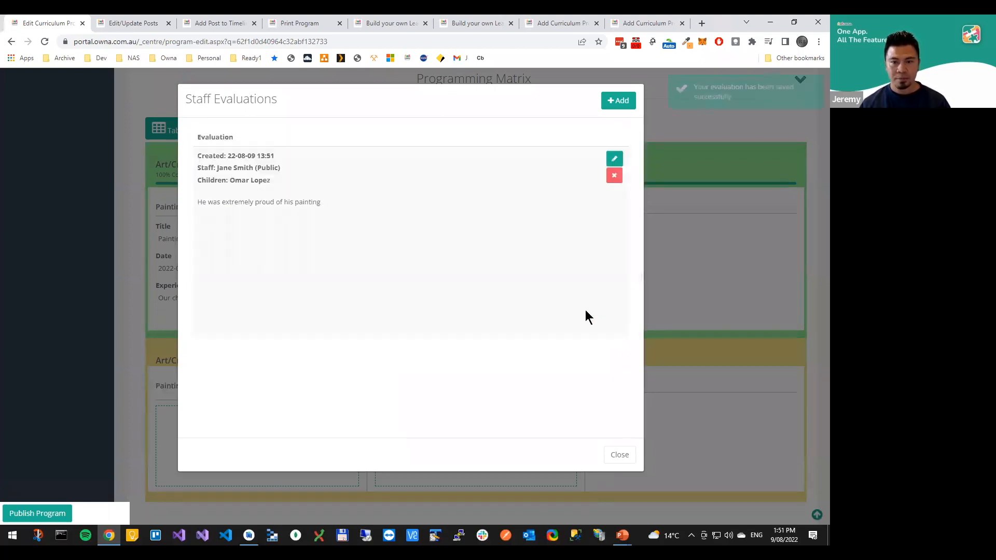
left_click(628, 449)
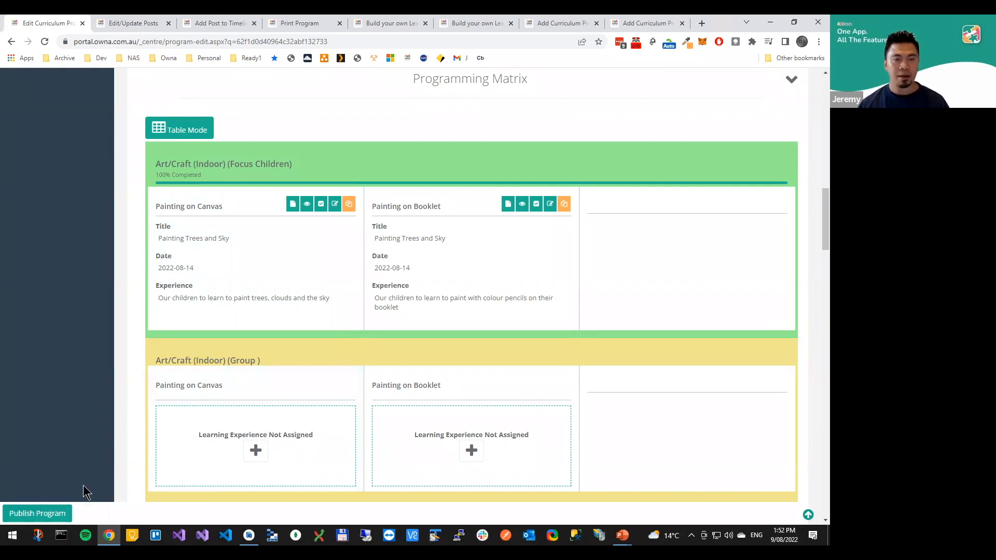
Switch to the phone emulator, refresh the program and review the staff evaluation under Painting on Canvas in the parent view
left_click(249, 536)
left_click_drag(452, 202, 439, 391)
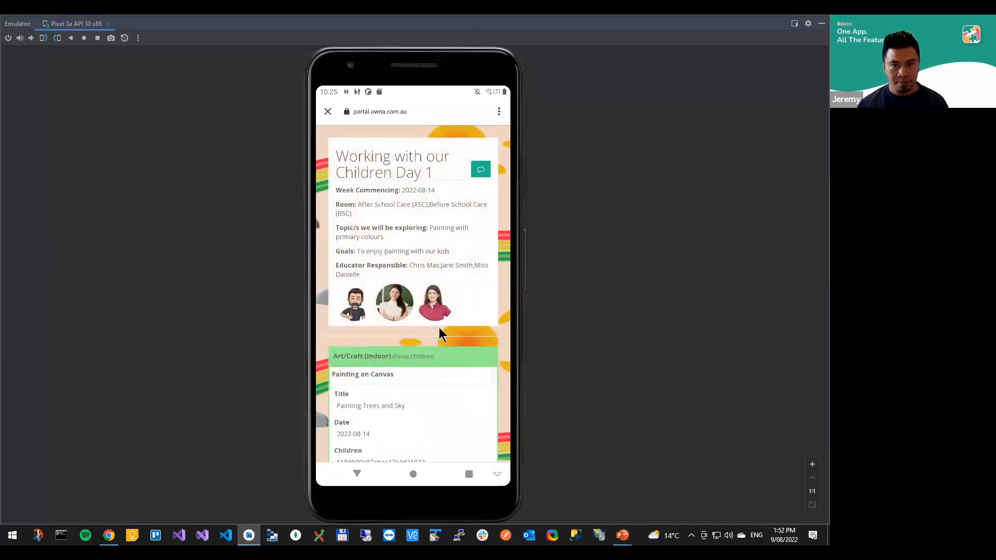
left_click_drag(441, 337, 459, 181)
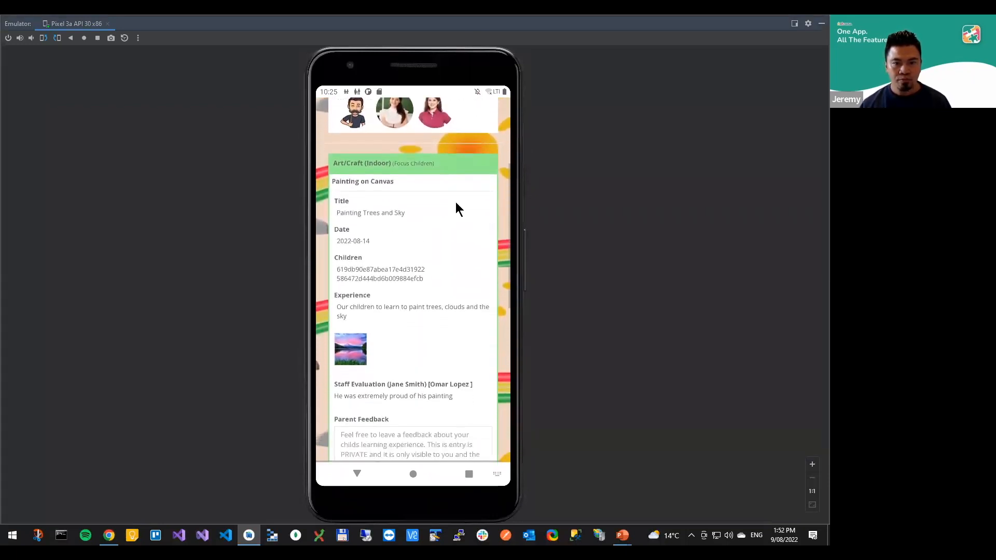
left_click_drag(472, 363, 436, 235)
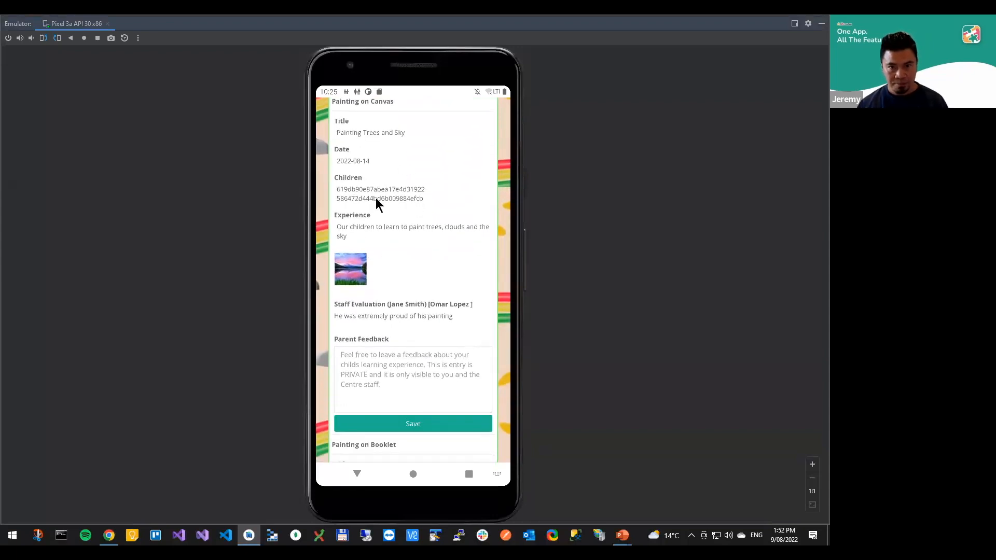
left_click_drag(384, 298, 382, 321)
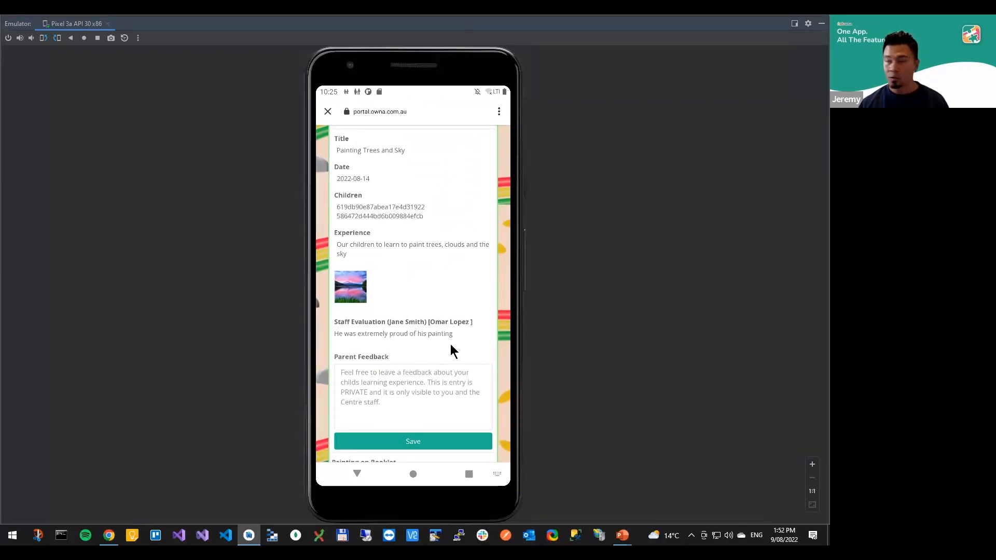
scroll(445, 299, "down", 1)
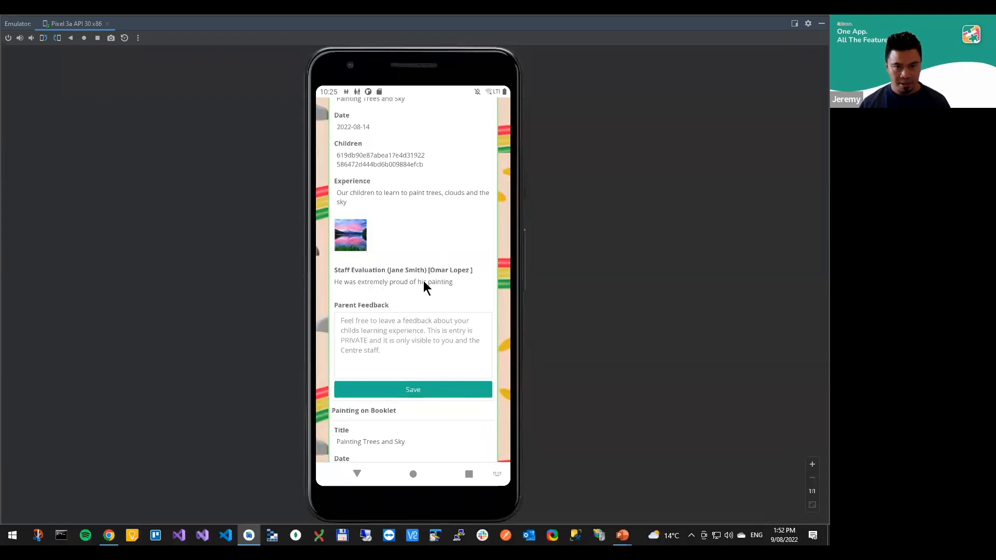
Enter and save Parent Feedback for Painting on Canvas, thanking the staff very much and saying the child had a wonderful day
left_click(394, 334)
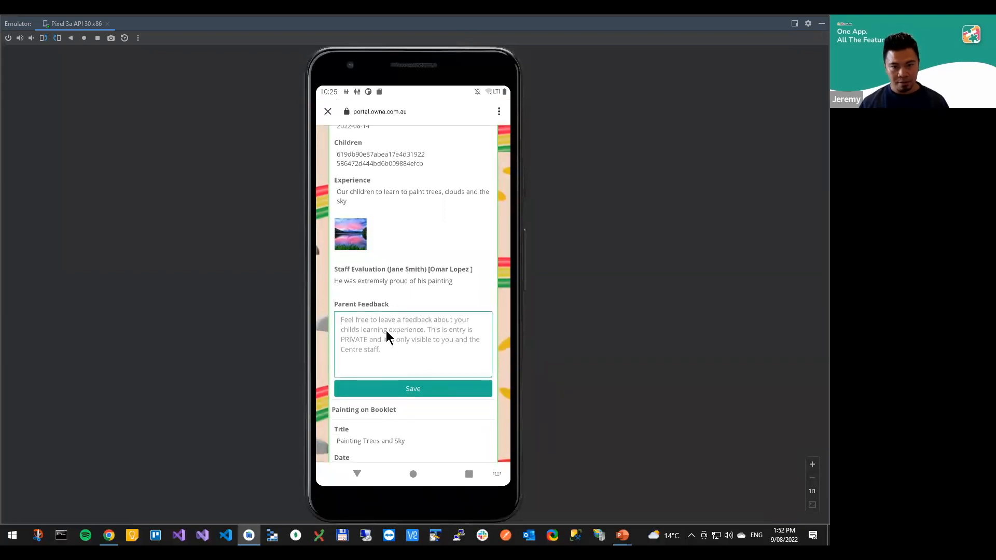
type("Thank you ve")
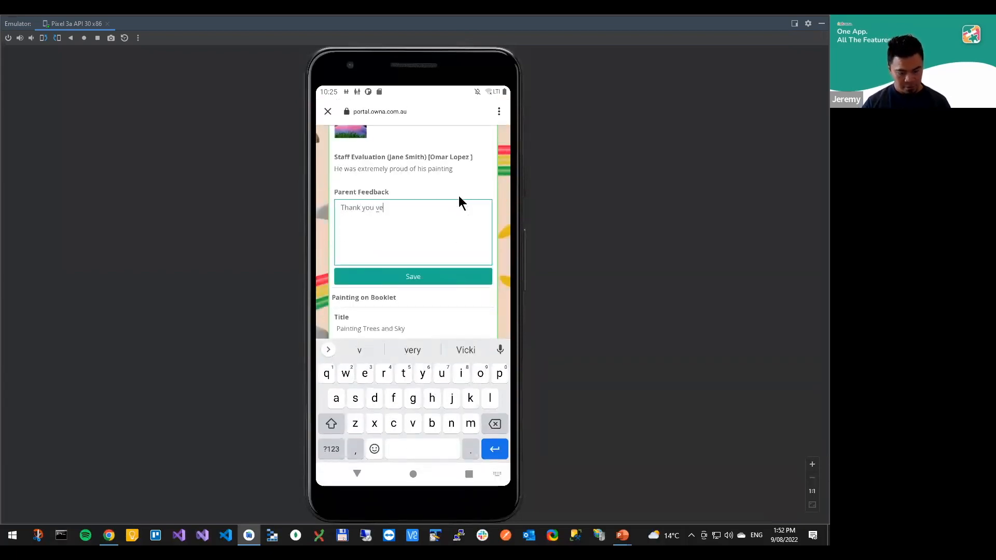
type("ry much, Om")
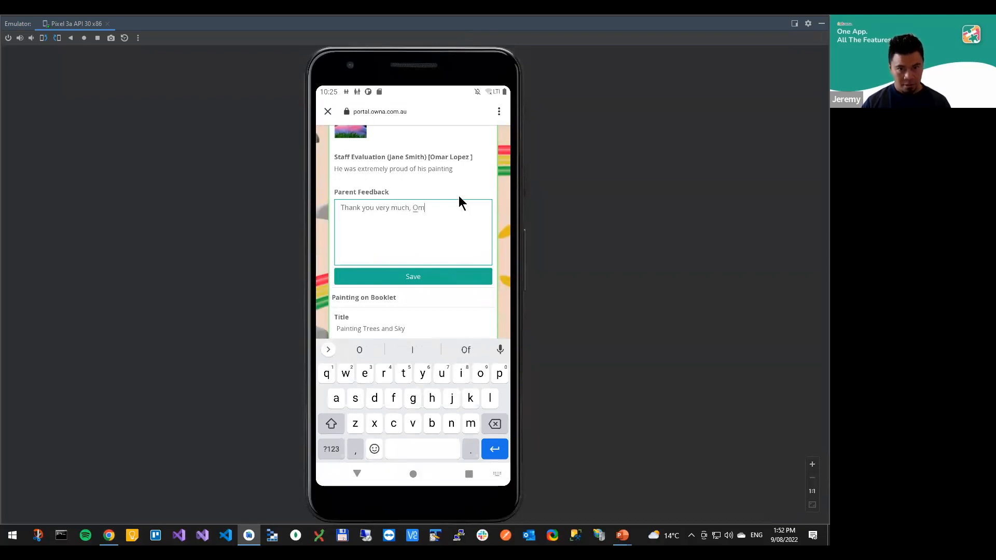
type("ar had a wonderful day")
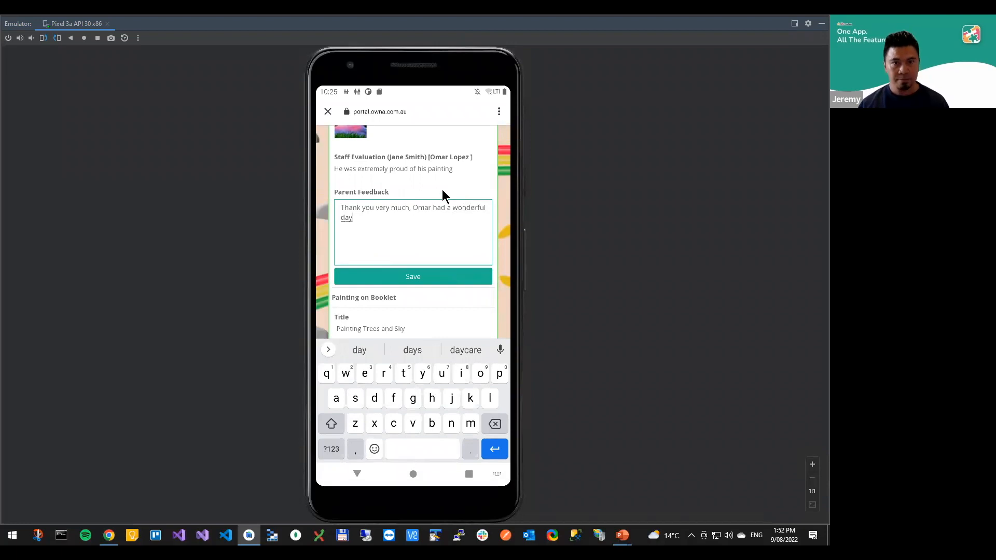
left_click(430, 270)
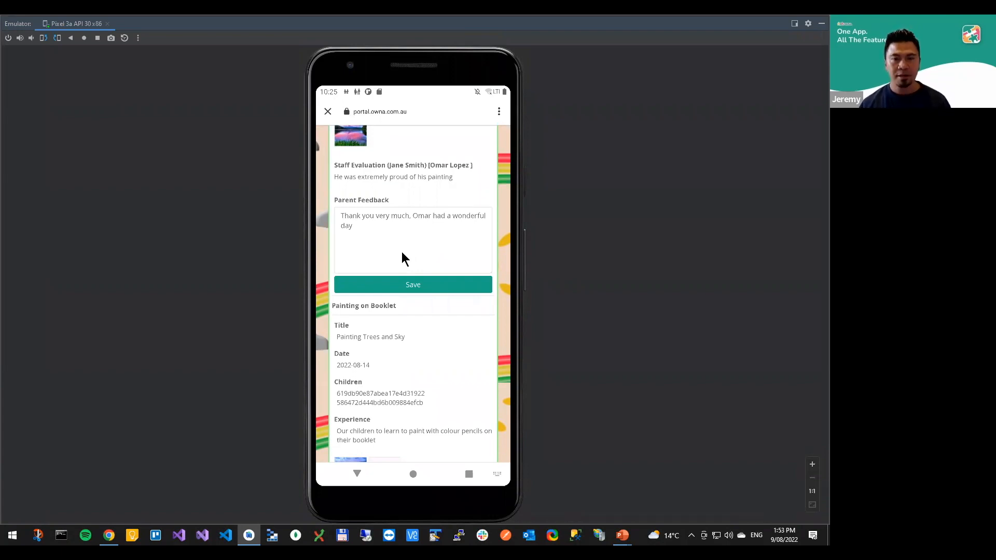
left_click_drag(425, 225, 426, 263)
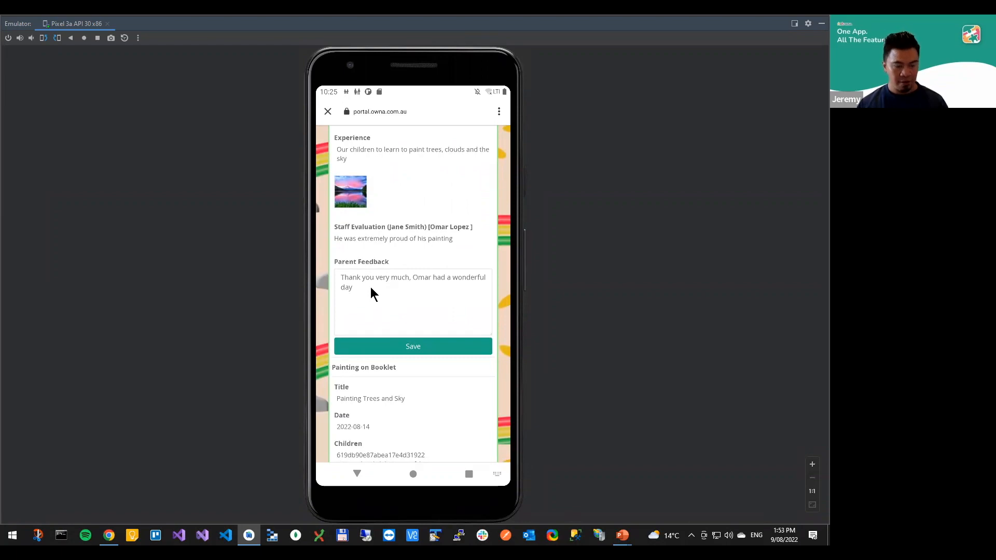
Return to the browser, open the program's summary page and review its Parent Feedback and Staff Evaluation sections
key("alt+Tab")
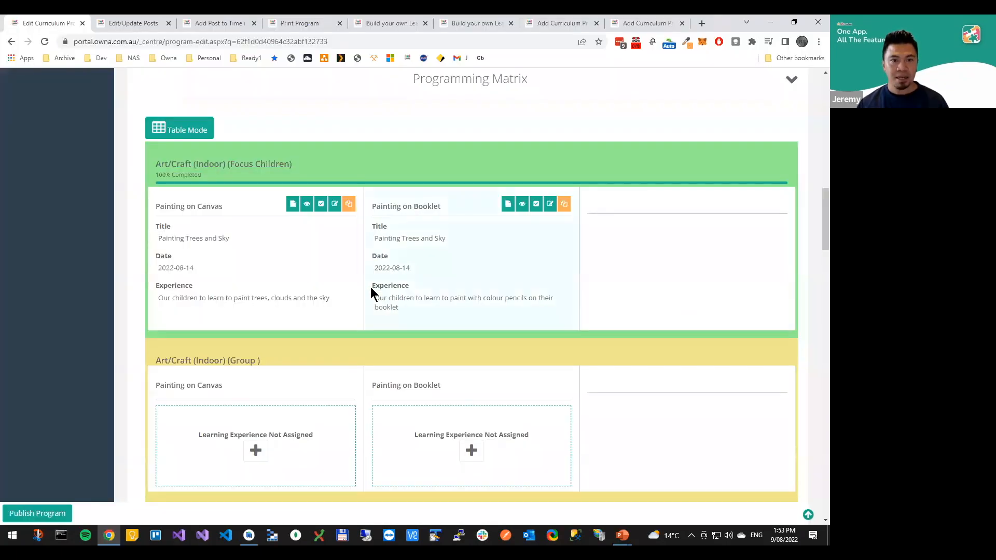
scroll(775, 184, "up", 10)
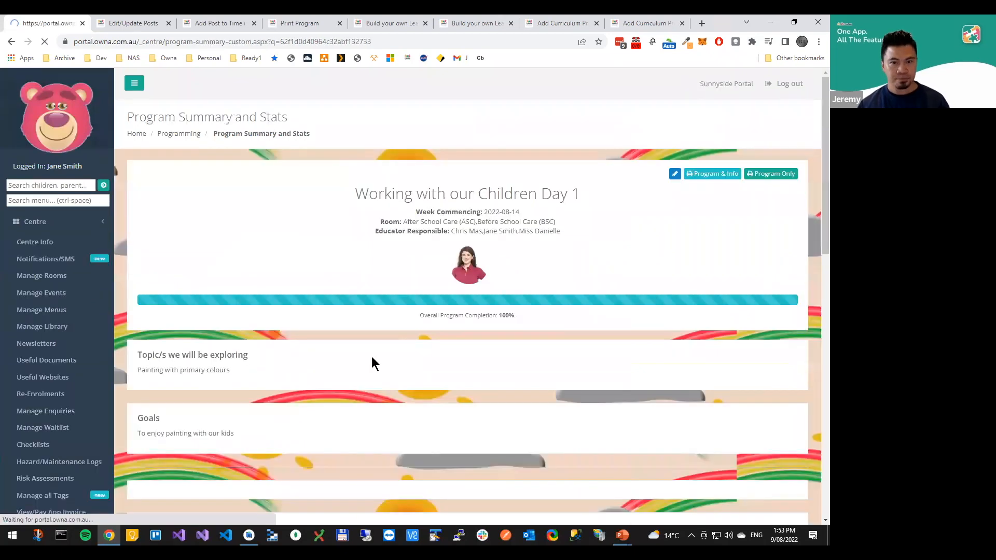
scroll(382, 319, "down", 4)
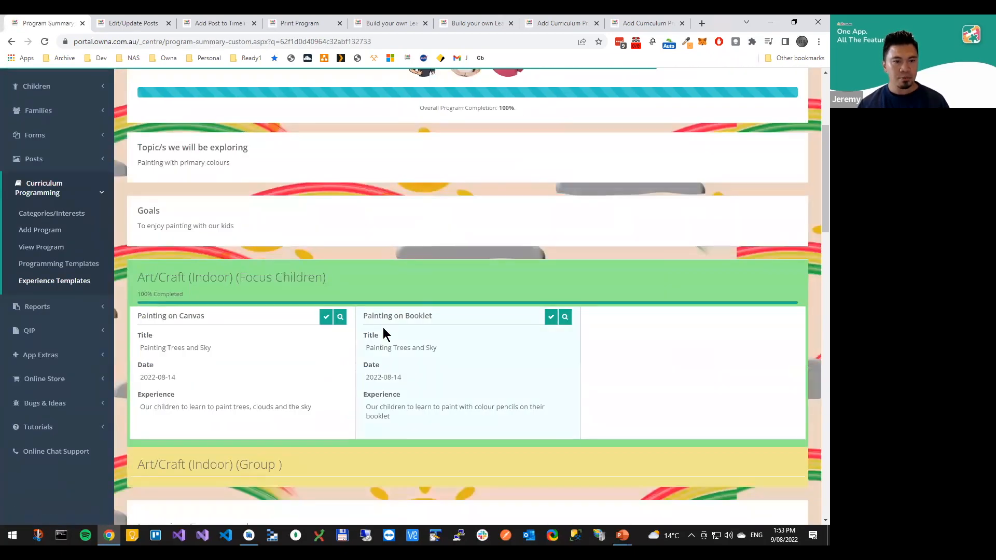
scroll(385, 332, "down", 3)
scroll(306, 291, "down", 8)
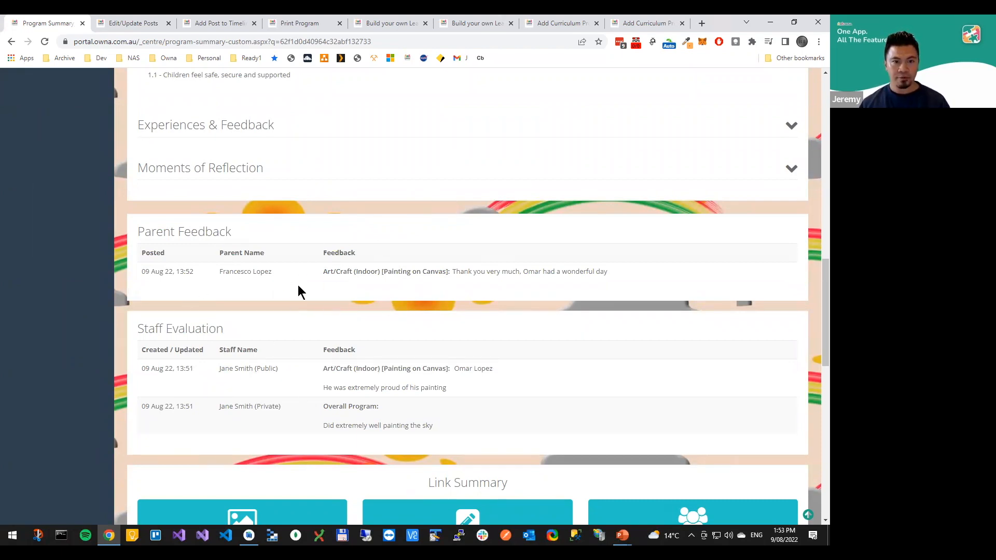
scroll(500, 286, "down", 1)
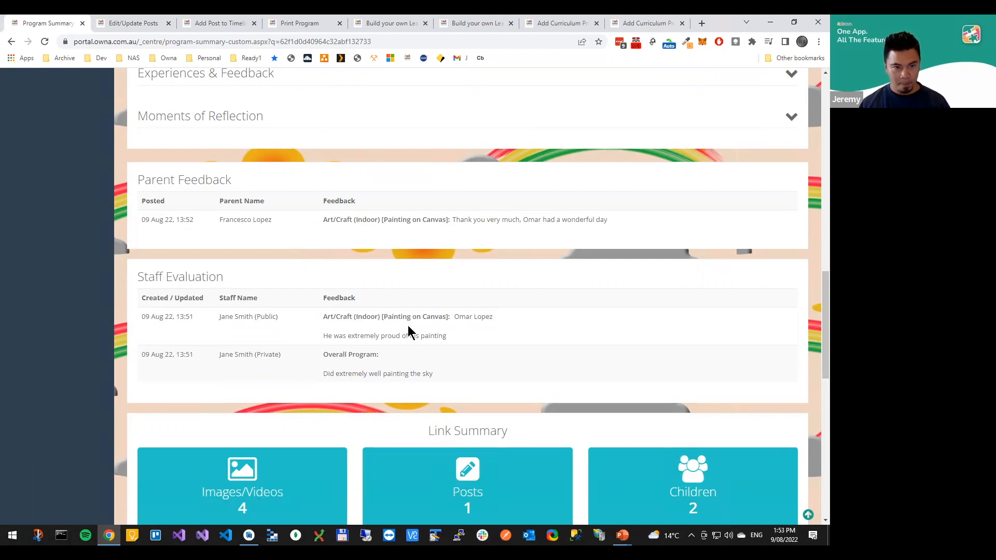
scroll(425, 324, "down", 2)
scroll(480, 303, "up", 3)
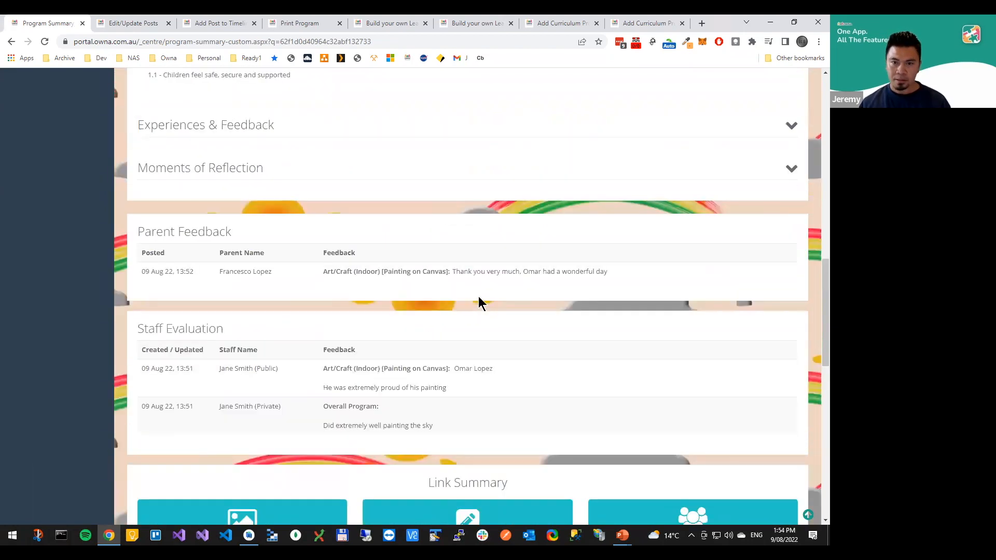
Switch to the PowerPoint slide show to check the Training Agenda, and return to the start of the program summary in the browser
key("alt+Tab")
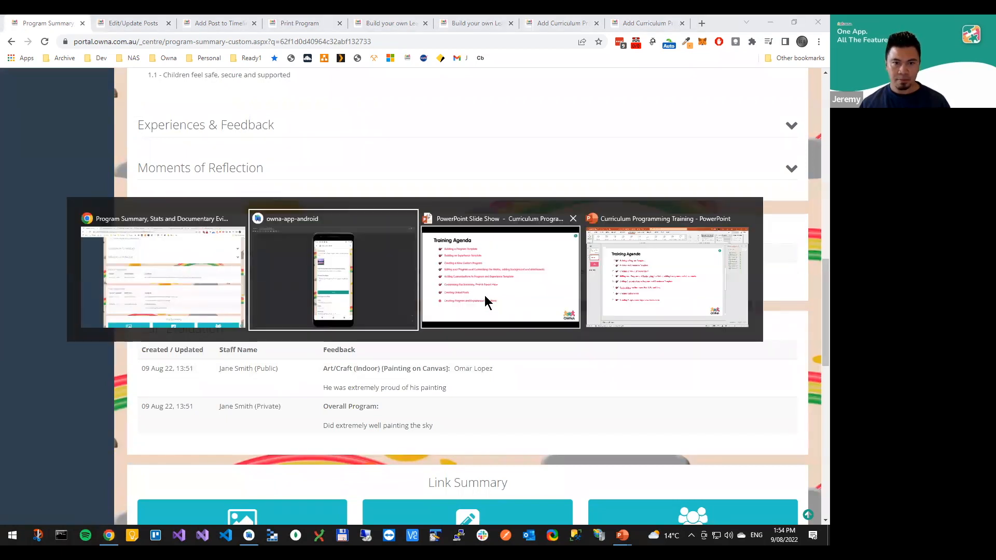
key("alt+Tab")
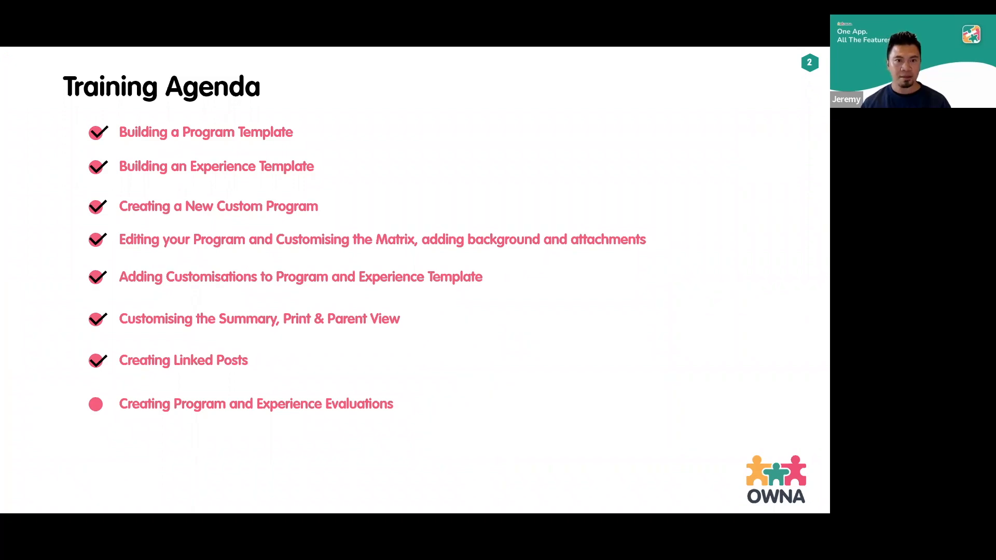
key("alt+Tab")
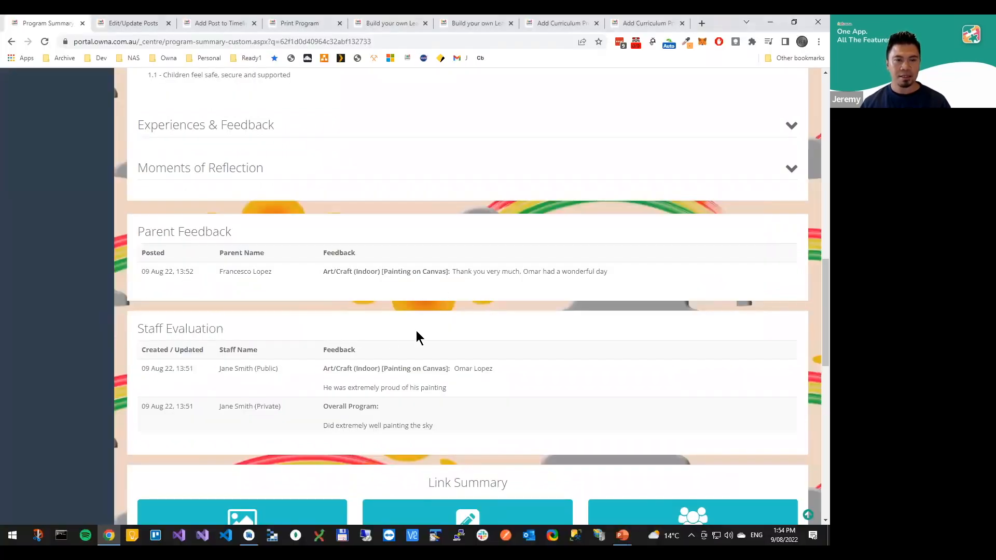
scroll(418, 334, "up", 20)
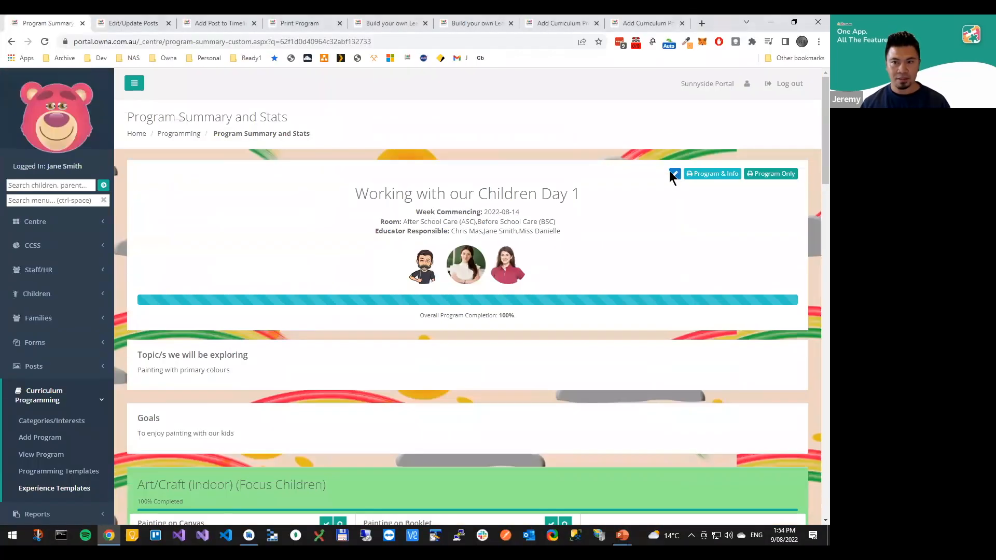
Open the program for editing and mark Painting on Booklet under Art/Craft (Indoor) (Focus Children) as not completed
left_click(670, 172)
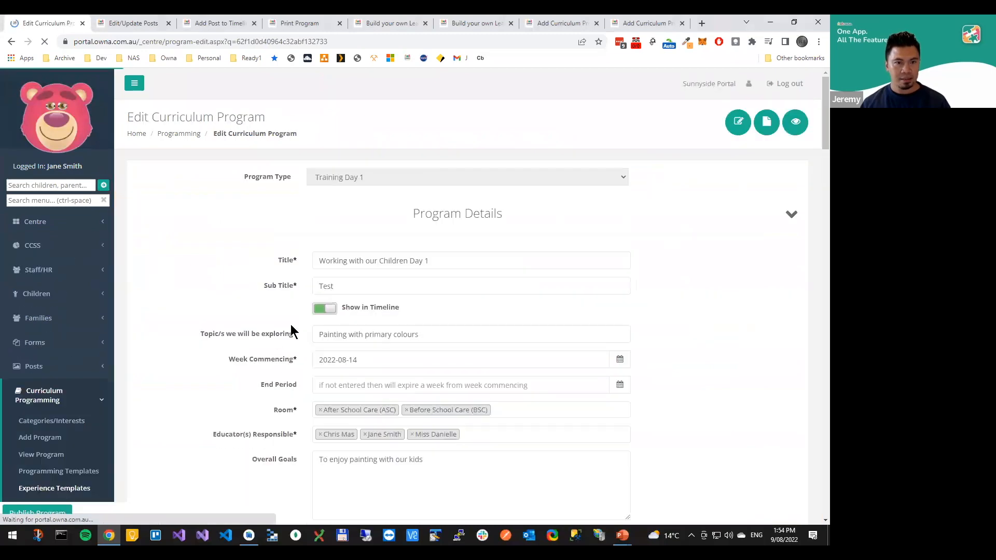
scroll(278, 334, "down", 9)
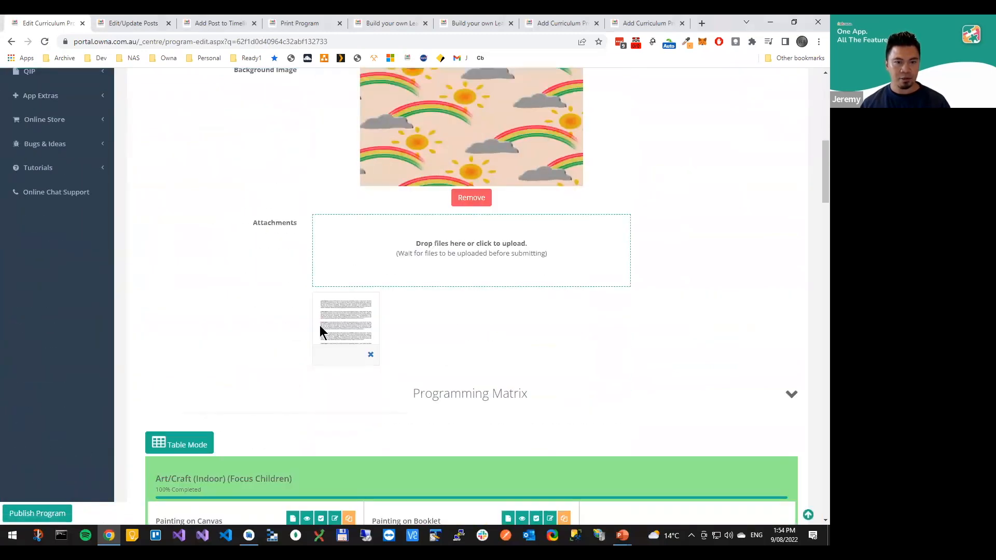
scroll(320, 327, "down", 5)
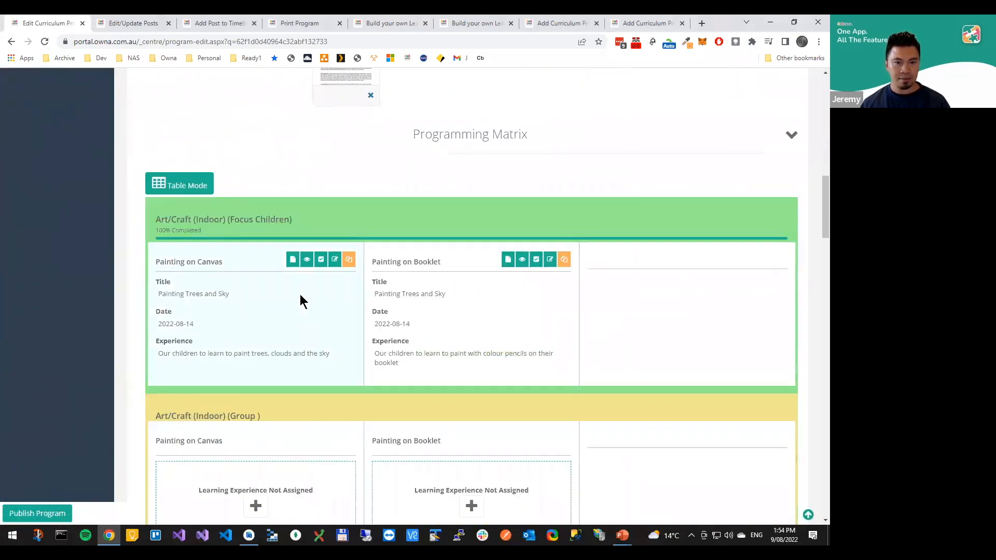
left_click(538, 262)
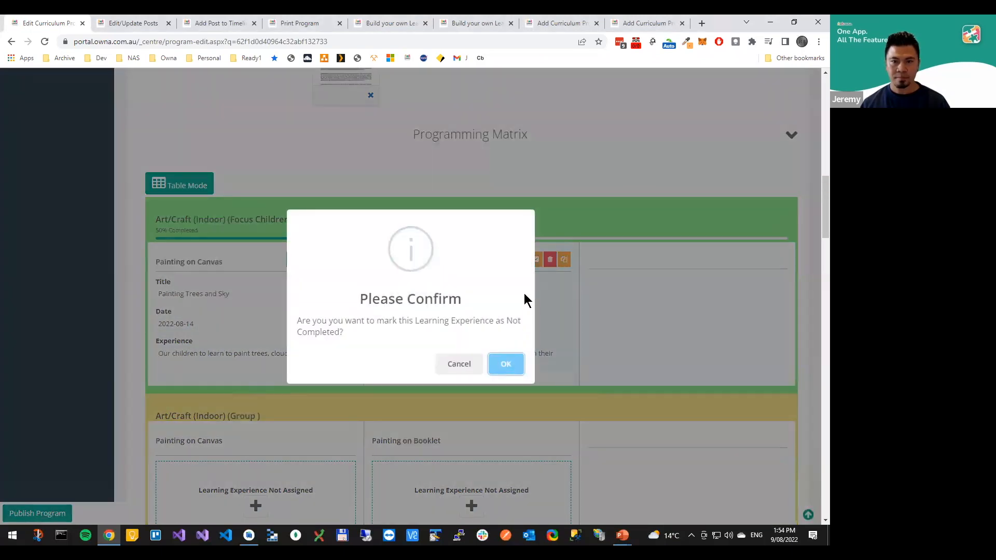
key("Return")
Enter and save a Painting on Booklet evaluation: a staff first name with "This is my evaluation", and a second staff first name on its own line
left_click(494, 262)
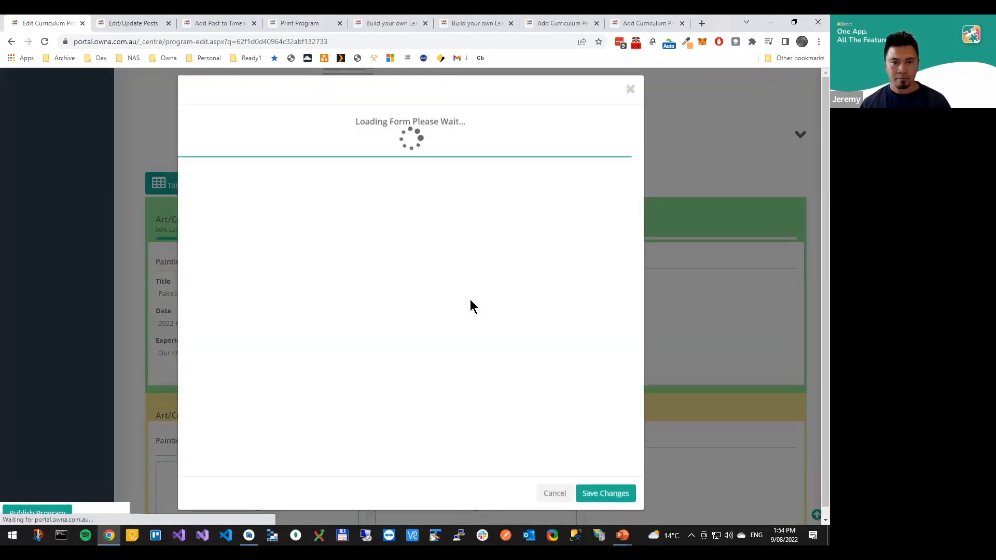
scroll(293, 242, "down", 3)
scroll(293, 243, "down", 2)
left_click(280, 239)
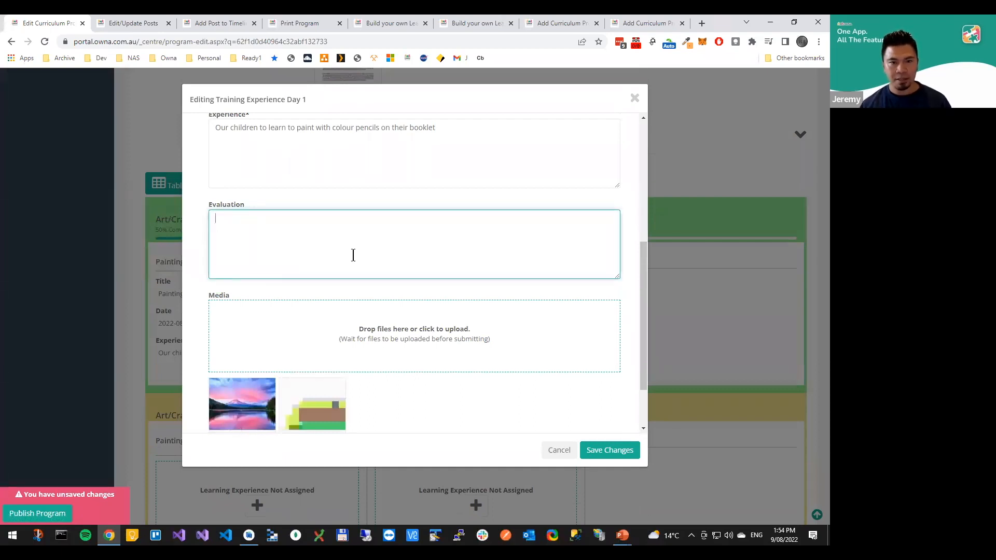
scroll(363, 262, "up", 4)
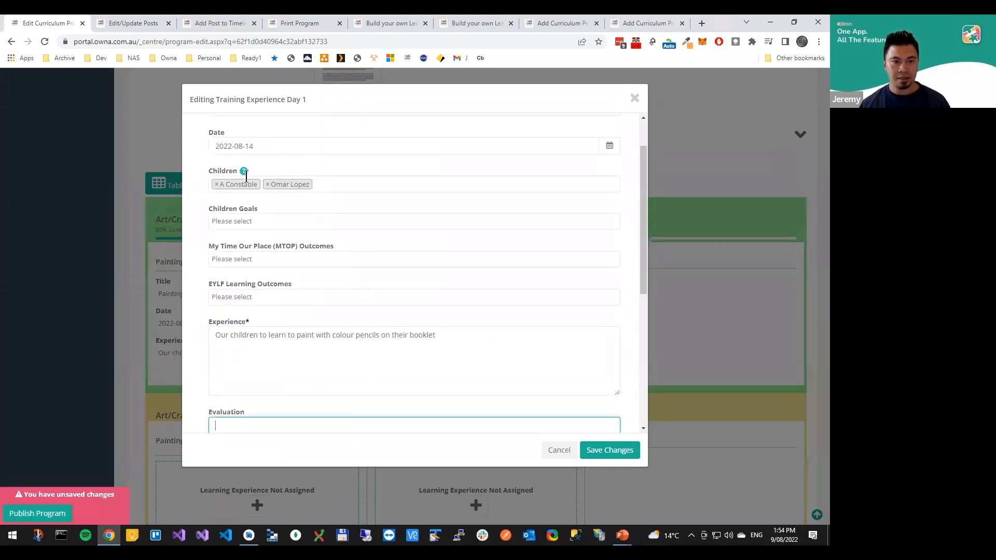
scroll(269, 258, "down", 2)
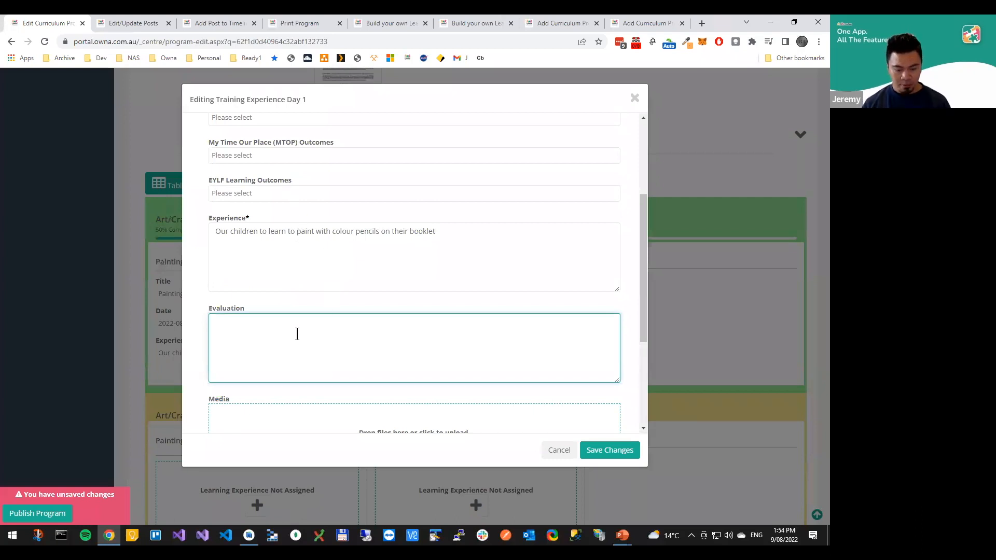
type("Jane - This is my")
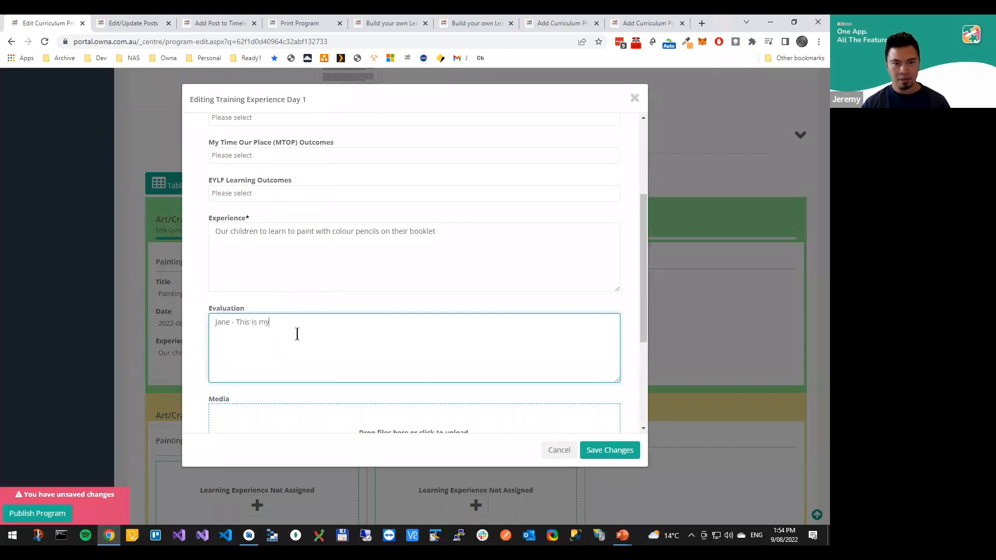
type(" evaluation ")
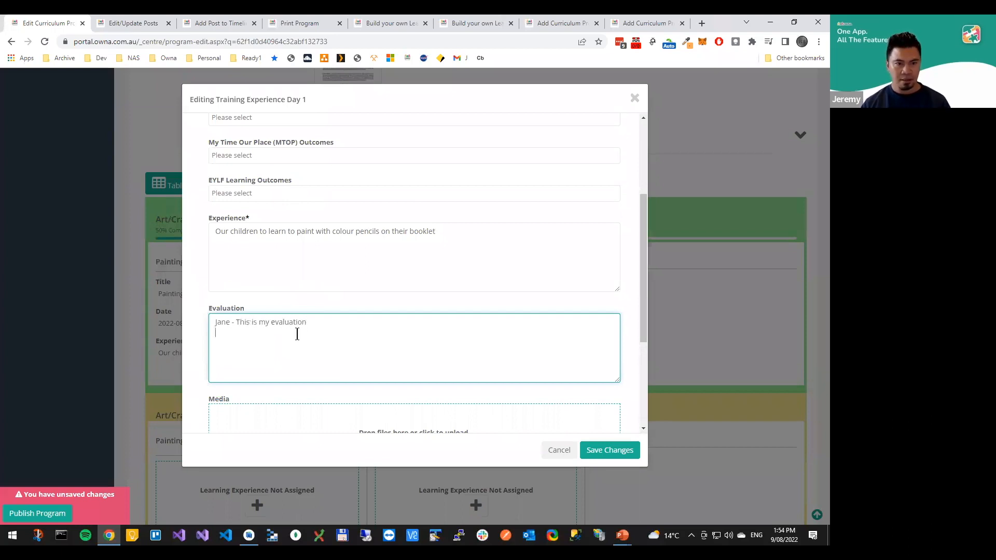
type("Chris -")
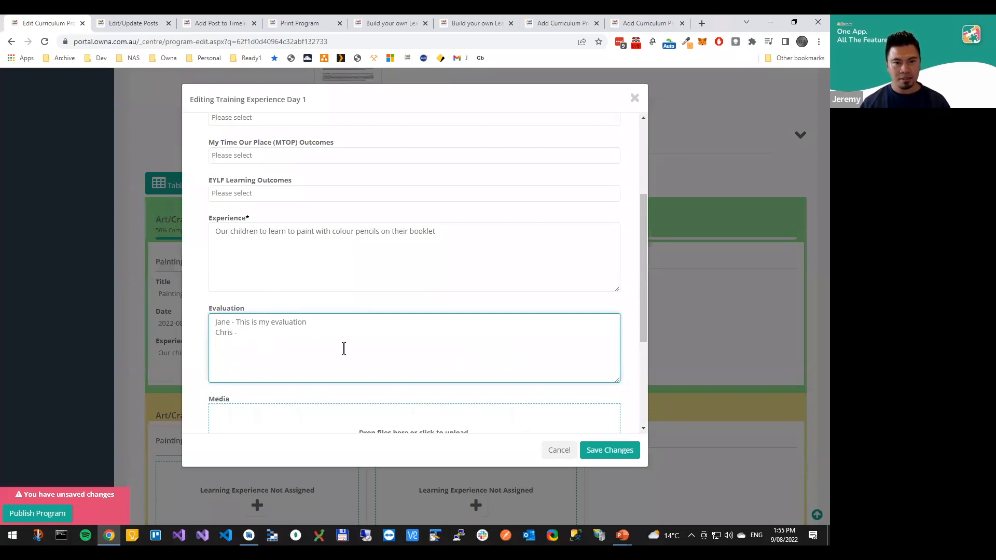
left_click(610, 450)
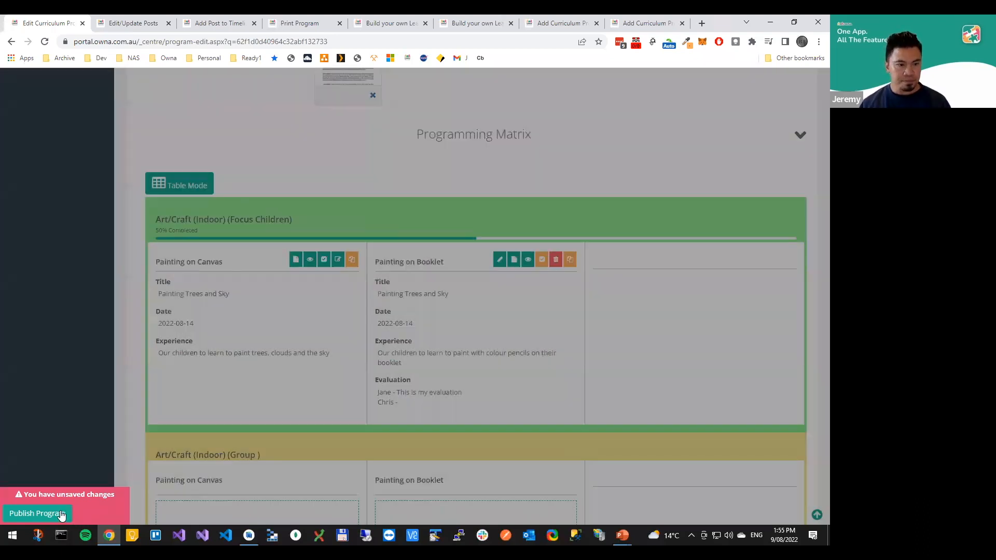
Publish the updated program and open its summary page to check the evaluation under Painting on Booklet
left_click(61, 514)
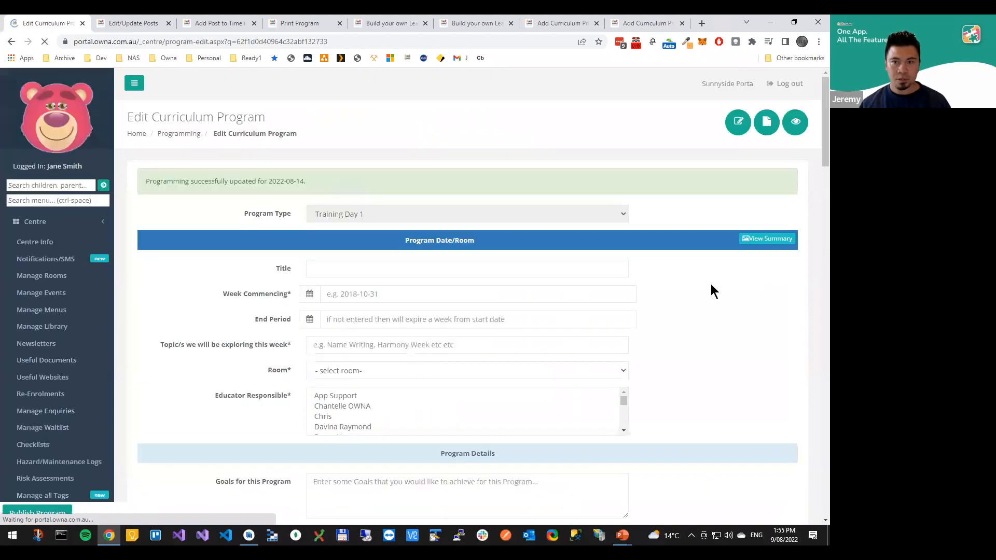
scroll(783, 208, "up", 13)
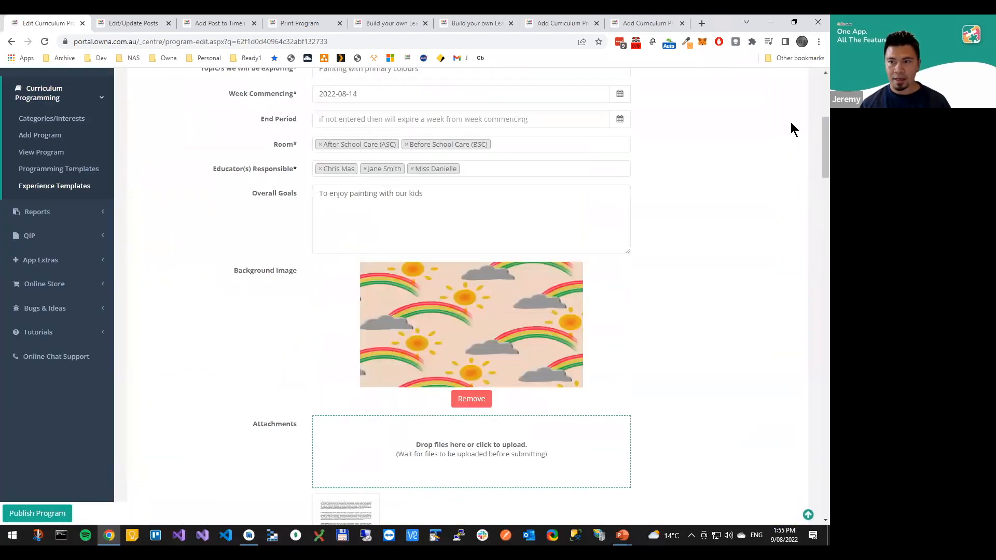
left_click(766, 123)
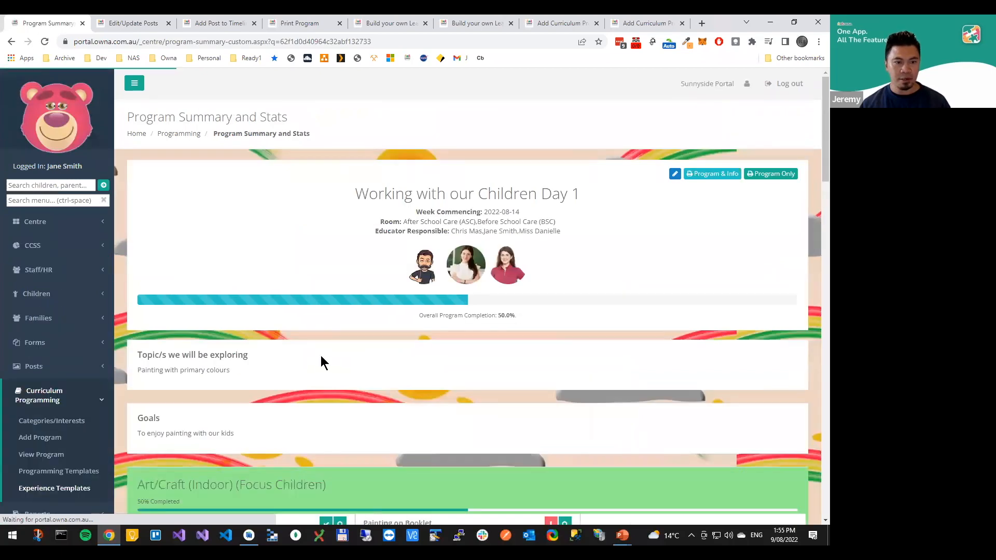
scroll(321, 319, "down", 6)
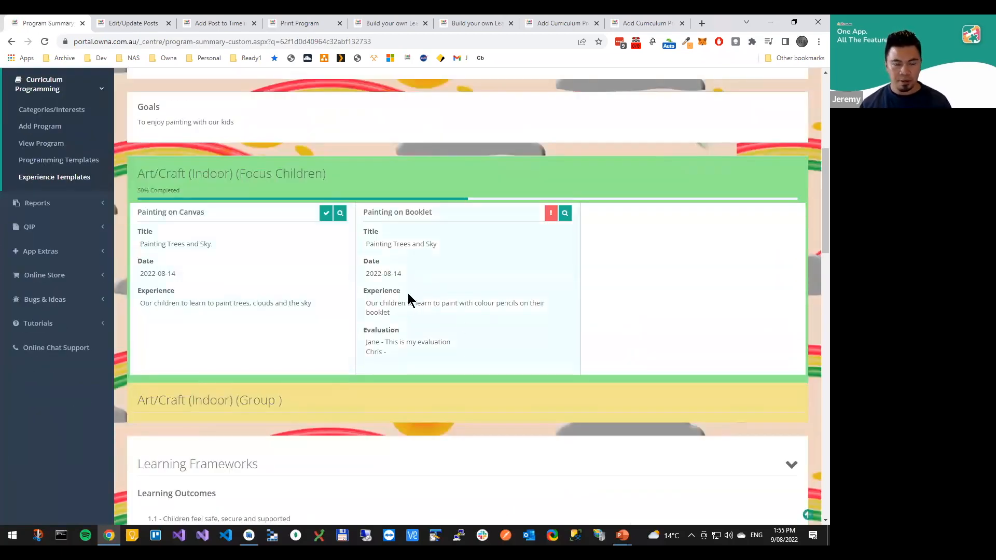
Review the dates and staff names of the entries in the summary's Staff Evaluation section
scroll(423, 306, "down", 4)
scroll(423, 311, "down", 6)
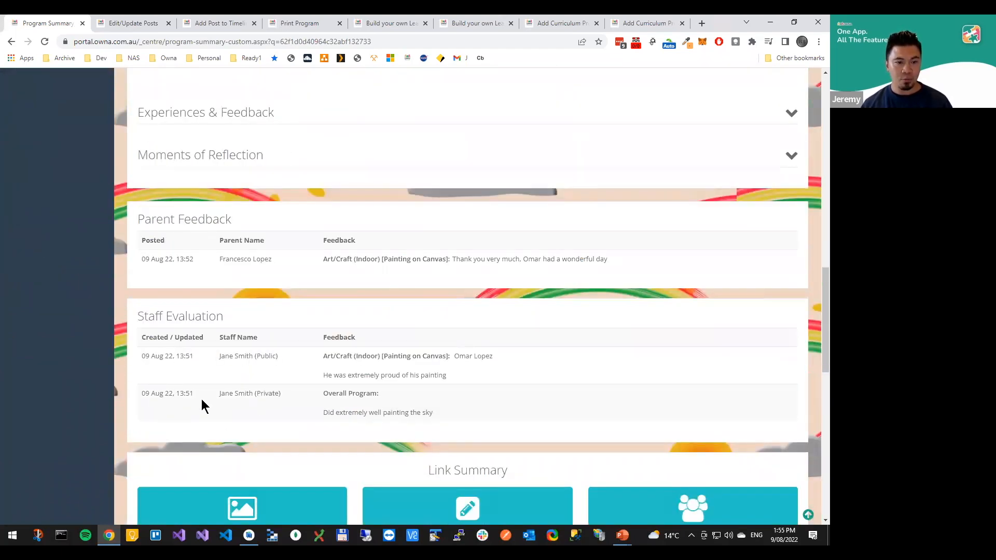
left_click_drag(151, 394, 200, 394)
left_click(283, 392)
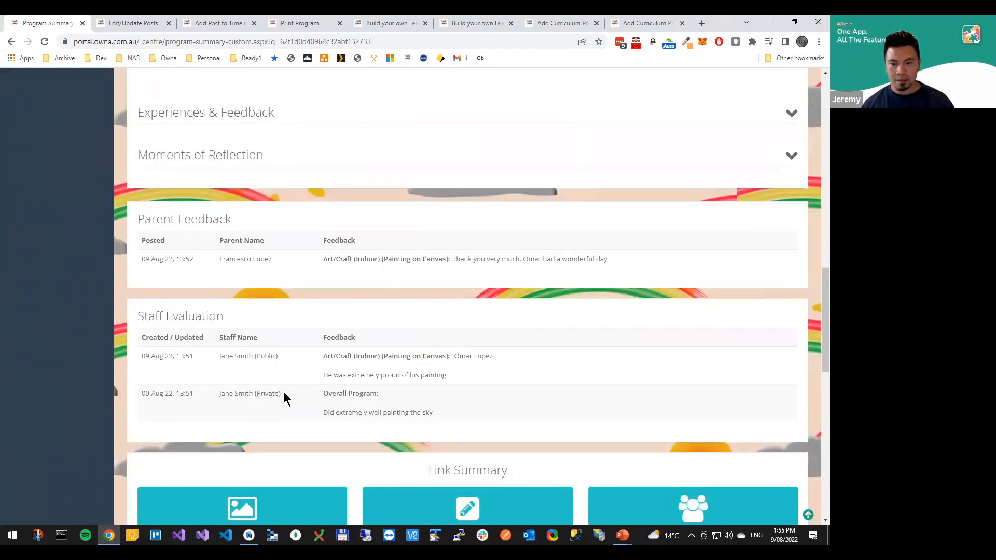
Switch to the PowerPoint slide show and advance past the Training Agenda to the closing thank-you slide
key("alt+Tab")
key("Right")
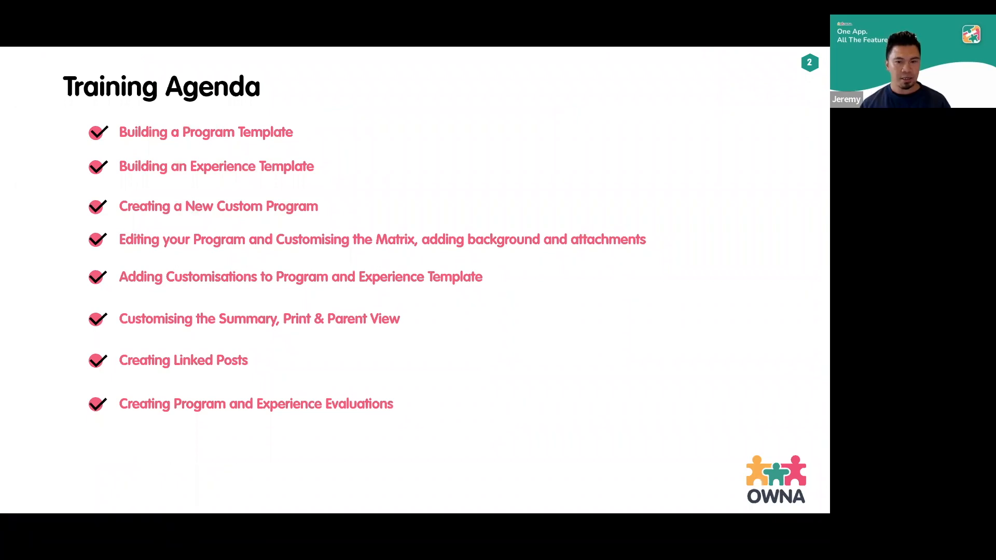
key("Right")
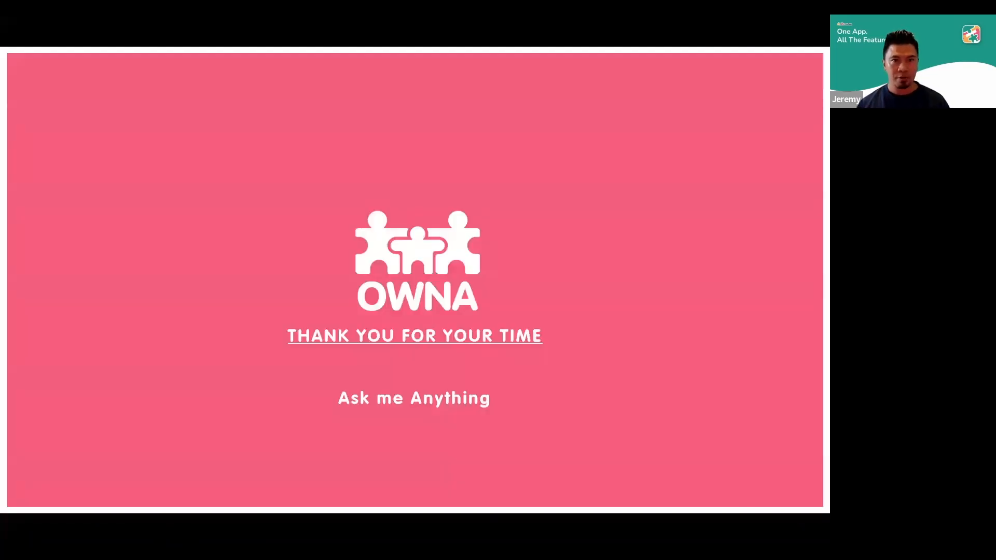